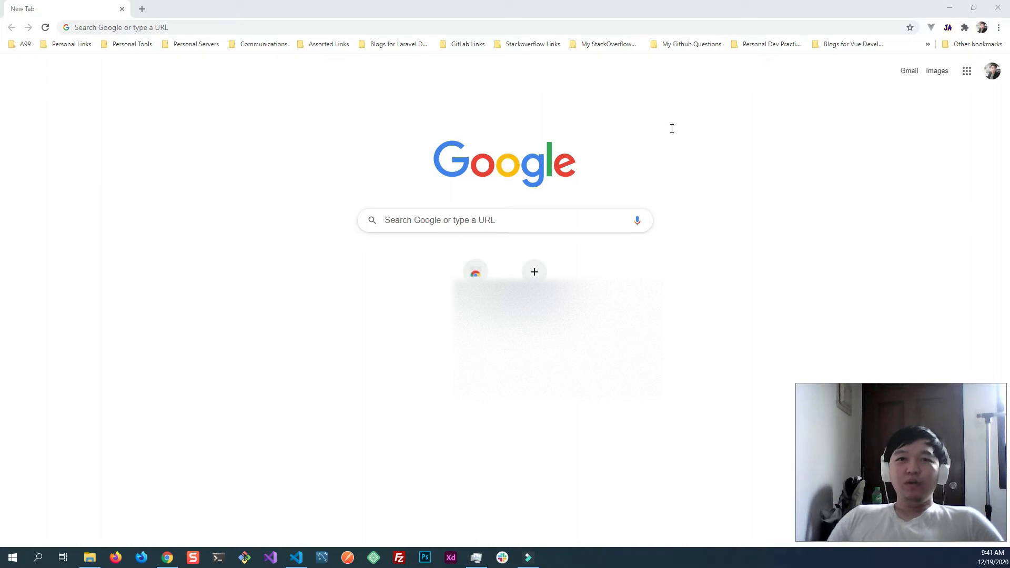
# - Search Google for "google cloud" and open the official Google Cloud website from the results
pyautogui.click(439, 220)
pyautogui.write('google cloud')
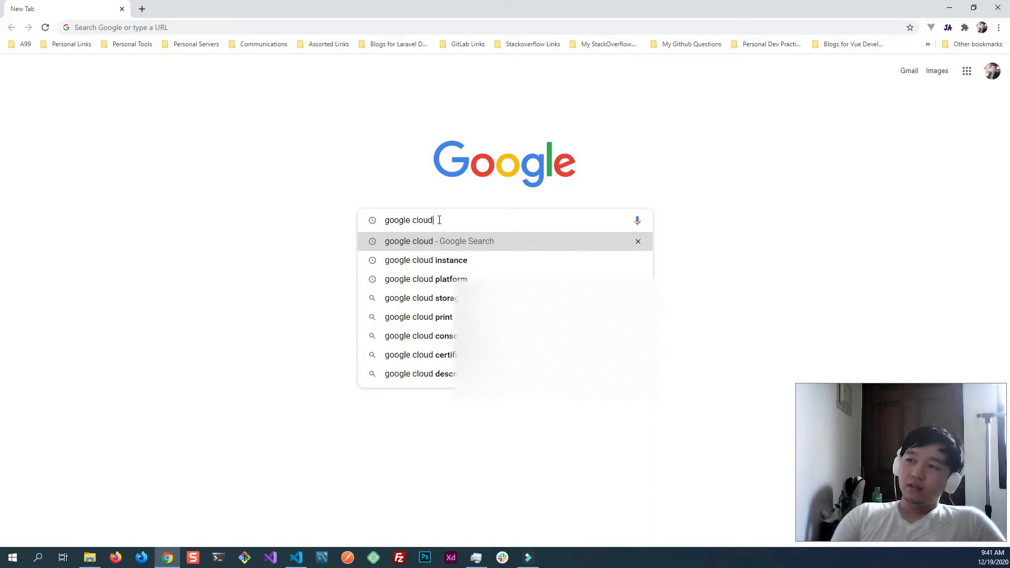
pyautogui.press('Return')
pyautogui.click(179, 166)
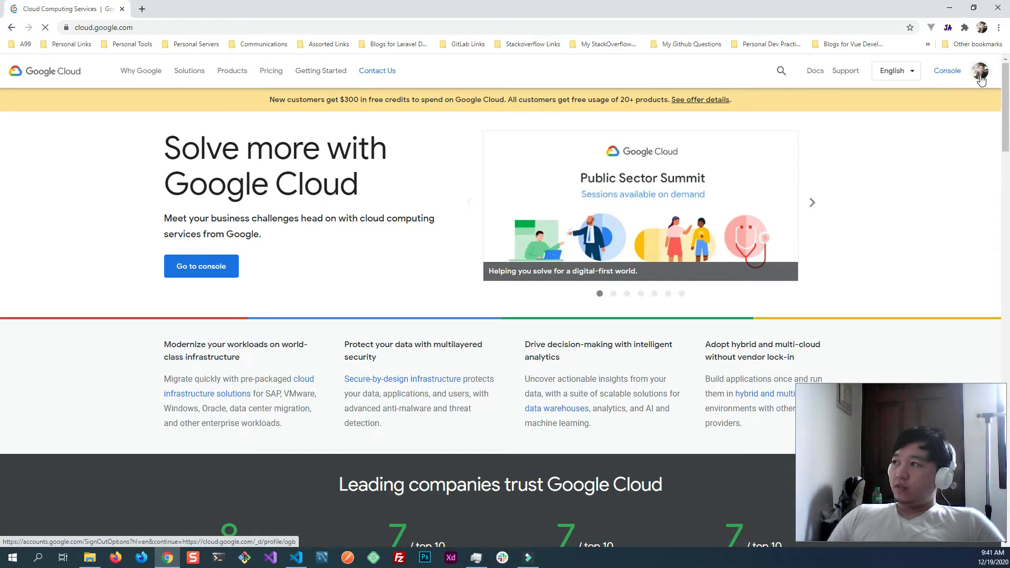
# - Switch Google Cloud to the other signed-in account, close the original account's page, and open the console
pyautogui.click(982, 79)
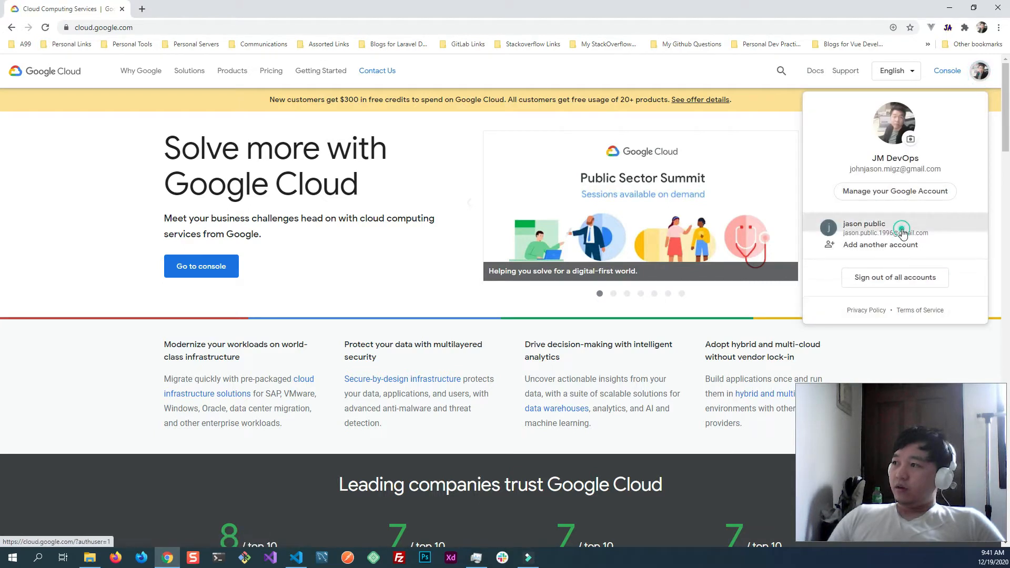
pyautogui.click(902, 231)
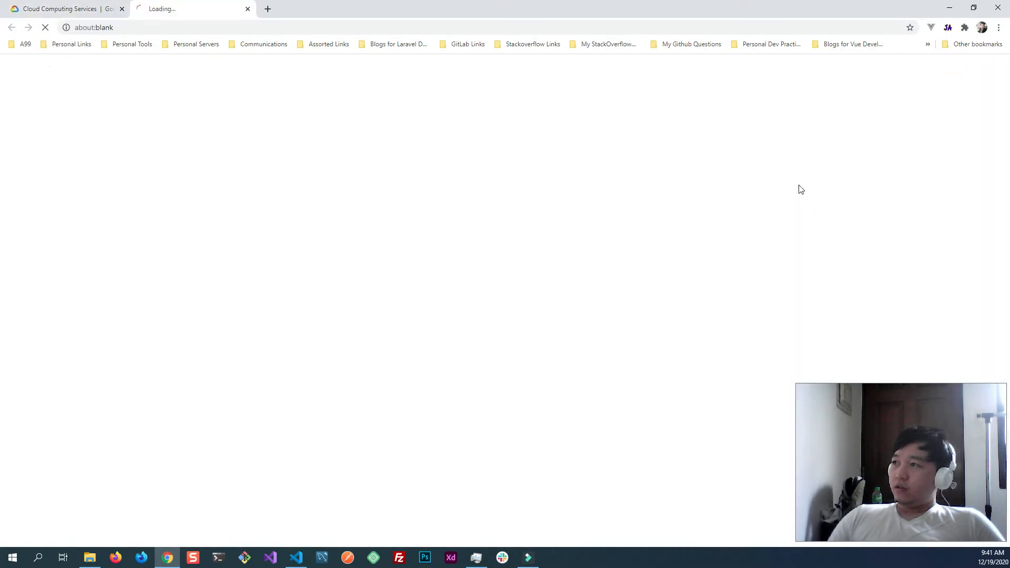
pyautogui.middleClick(63, 10)
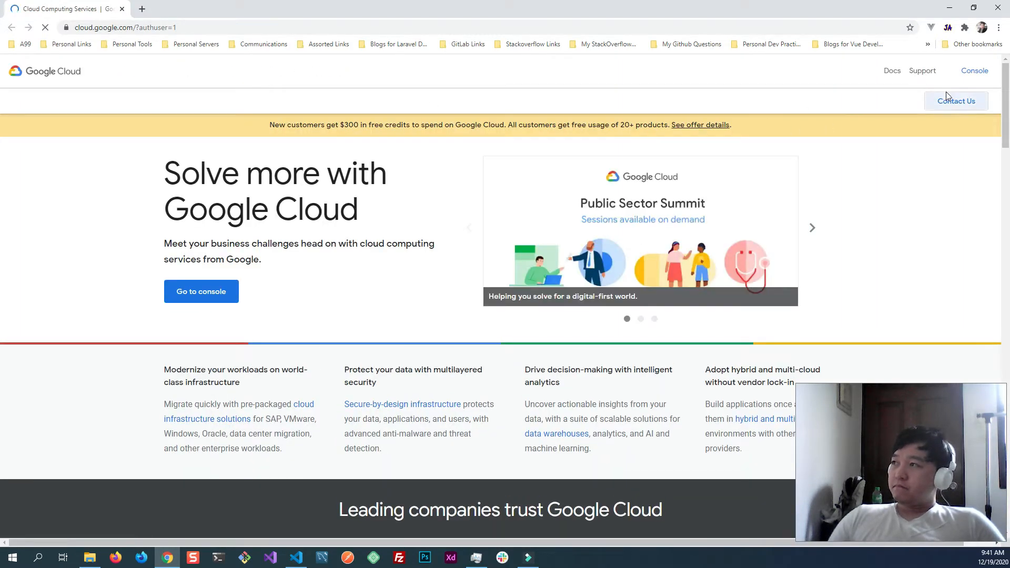
pyautogui.click(933, 77)
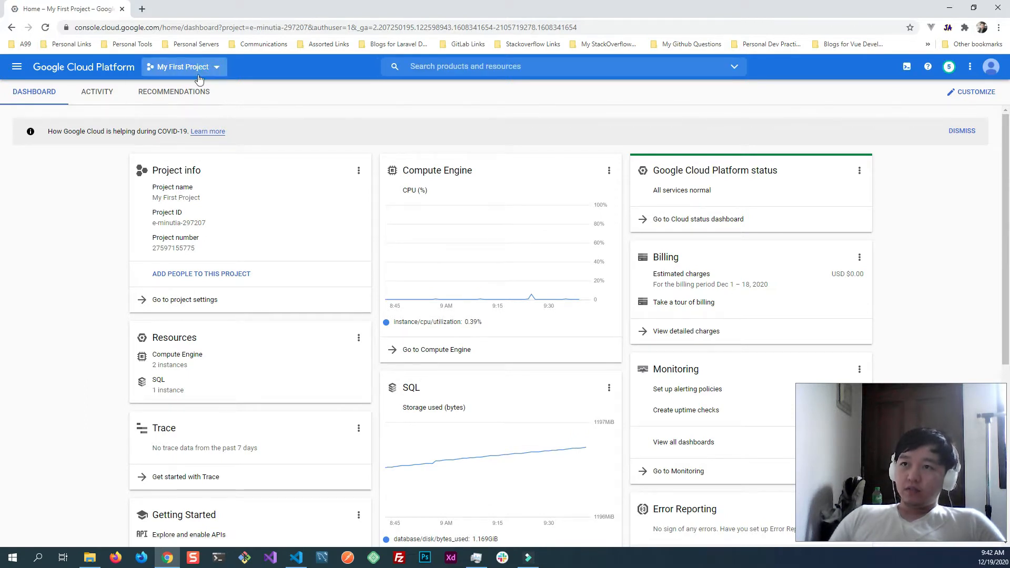
# - Create a new project named Test Project with No organization as its location
pyautogui.click(199, 69)
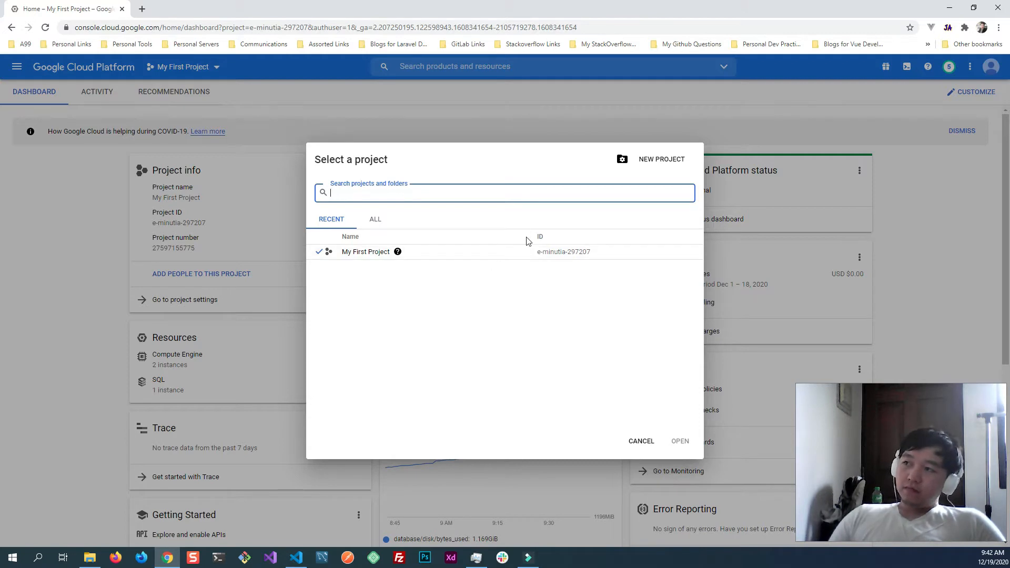
pyautogui.click(661, 163)
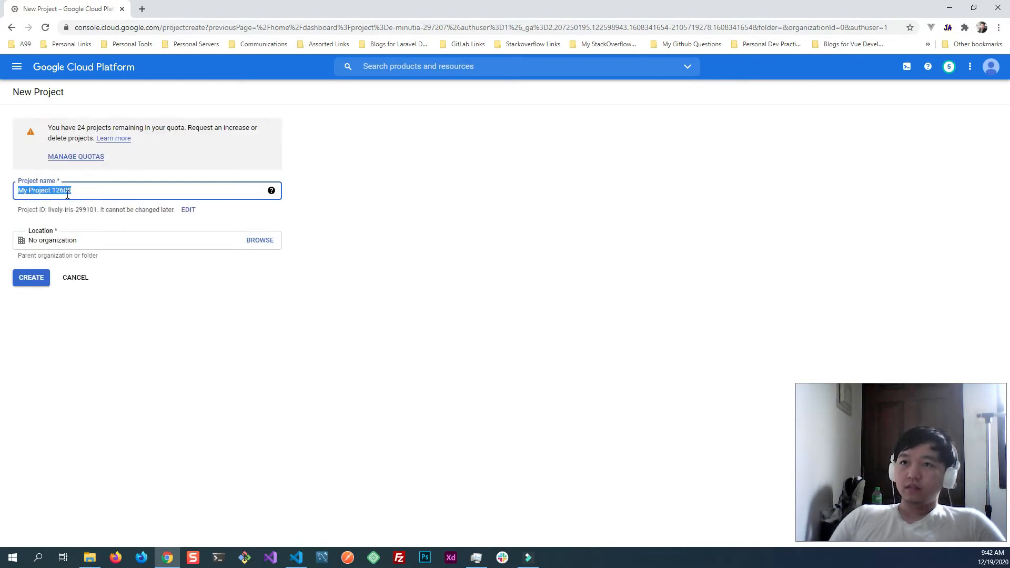
pyautogui.press('BackSpace')
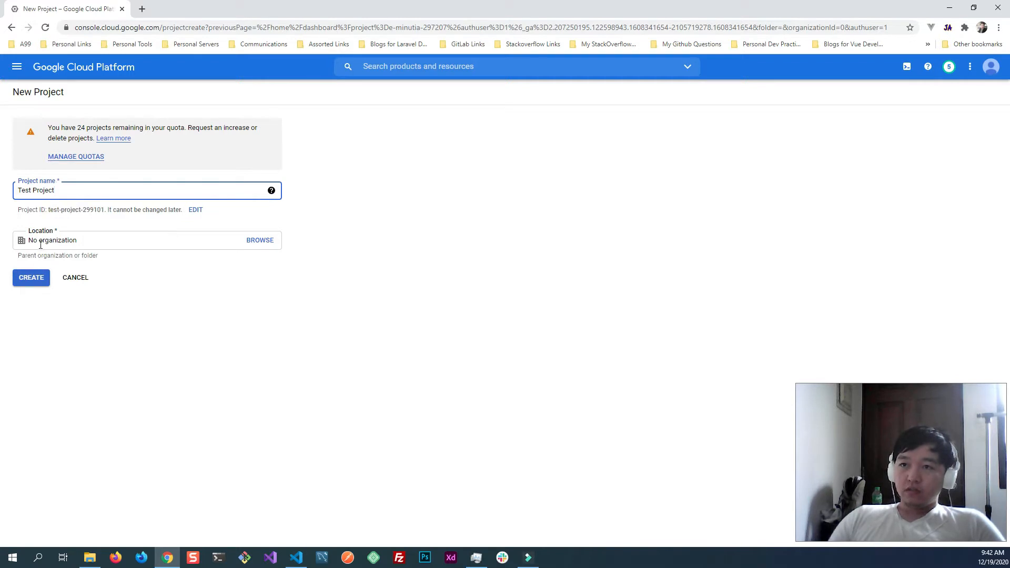
pyautogui.click(33, 278)
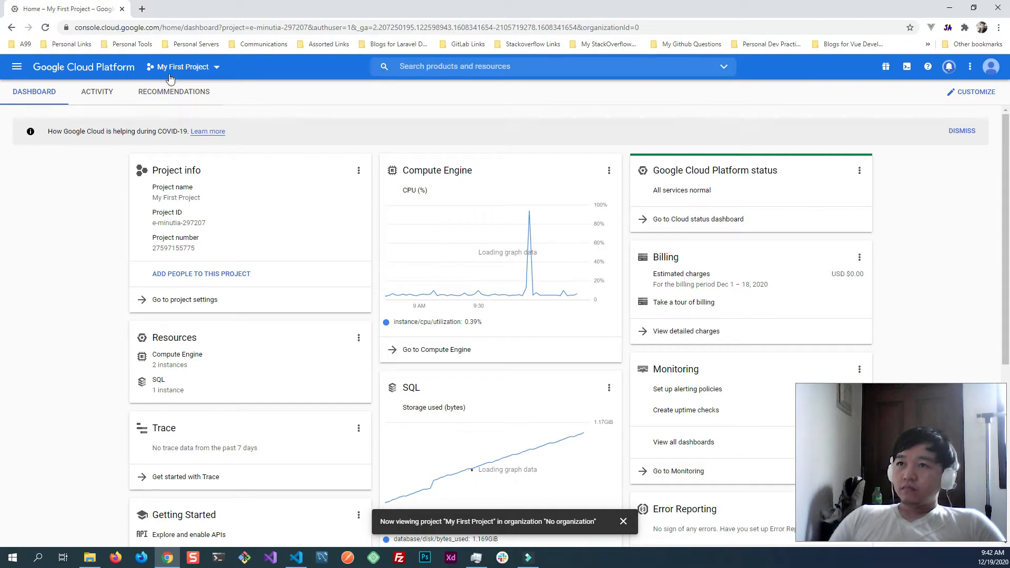
# - Switch the console from My First Project to Test Project
pyautogui.click(184, 72)
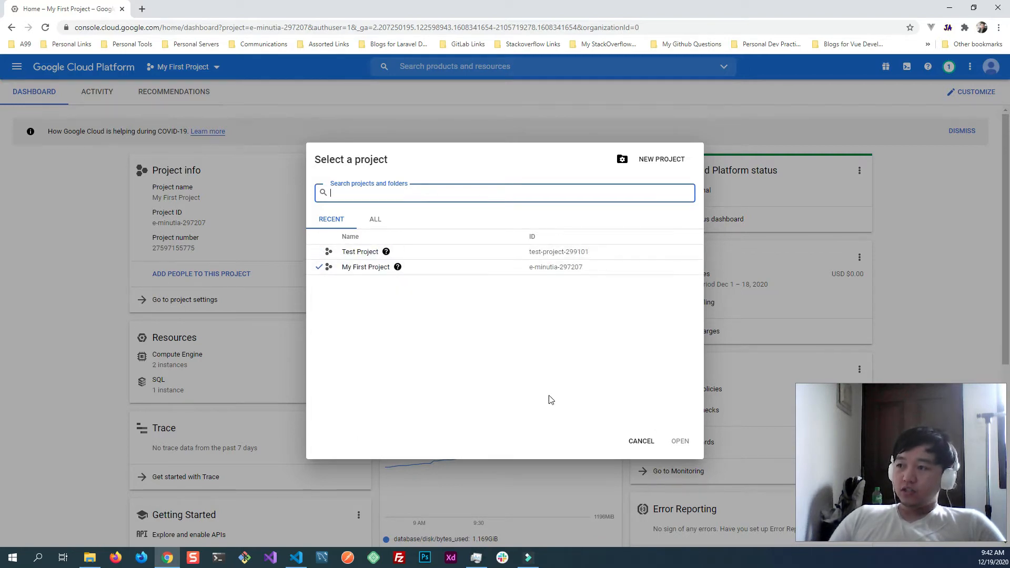
pyautogui.click(642, 442)
pyautogui.click(175, 68)
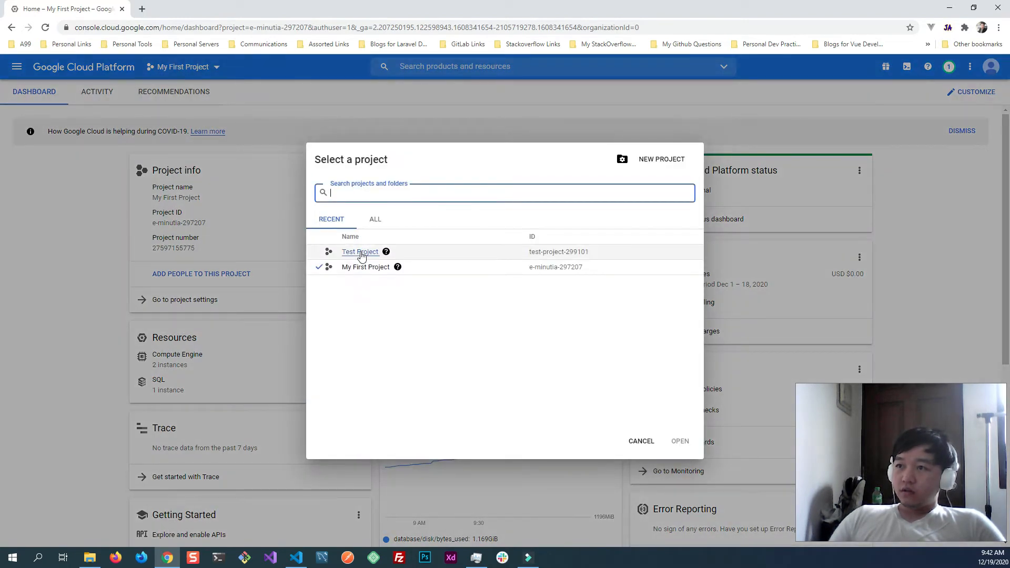
pyautogui.click(361, 252)
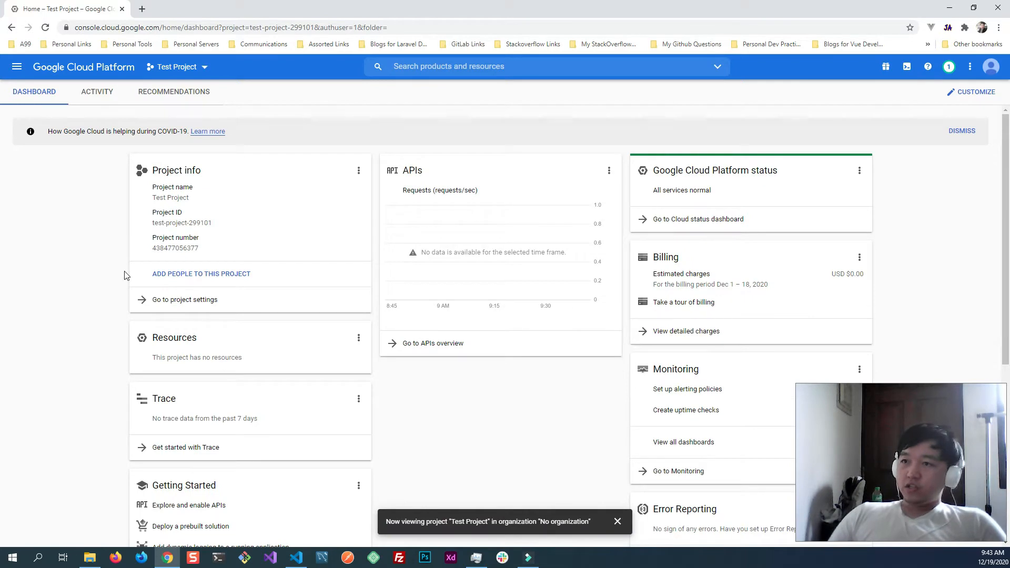
# - Open the VM instances page of Compute Engine for Test Project
pyautogui.scroll(-6, 111, 332)
pyautogui.scroll(5, 117, 340)
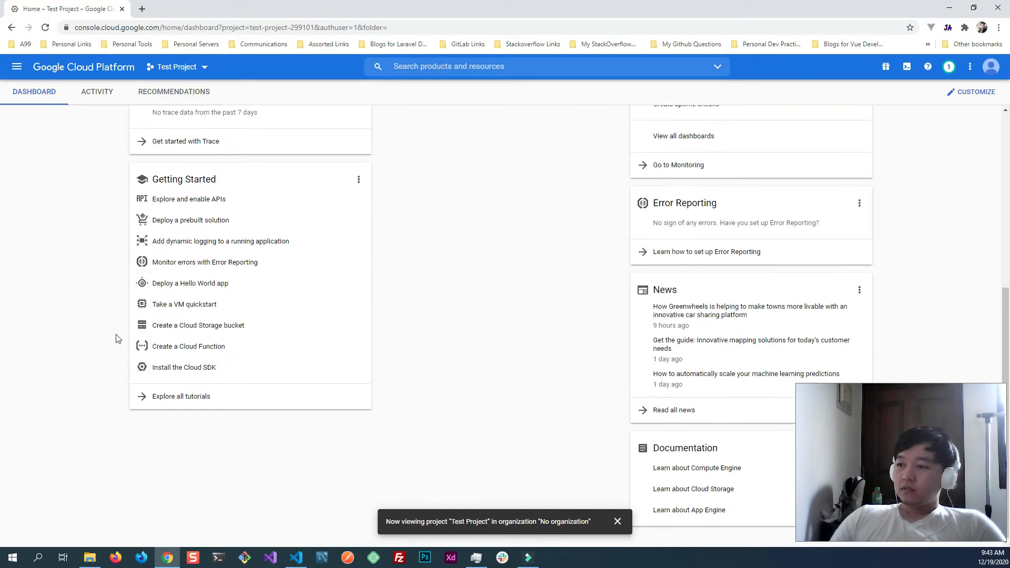
pyautogui.scroll(2, 121, 339)
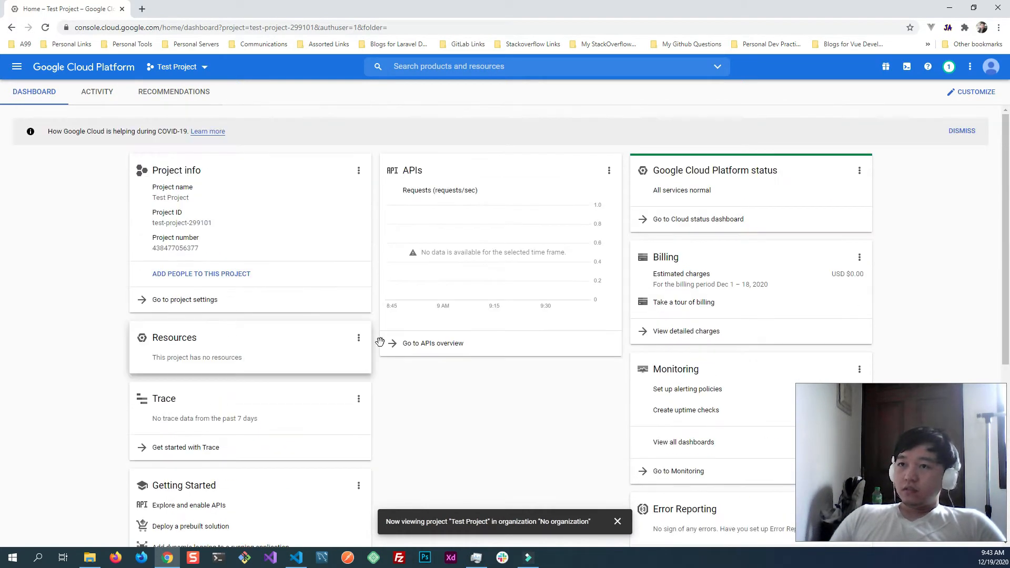
pyautogui.click(17, 67)
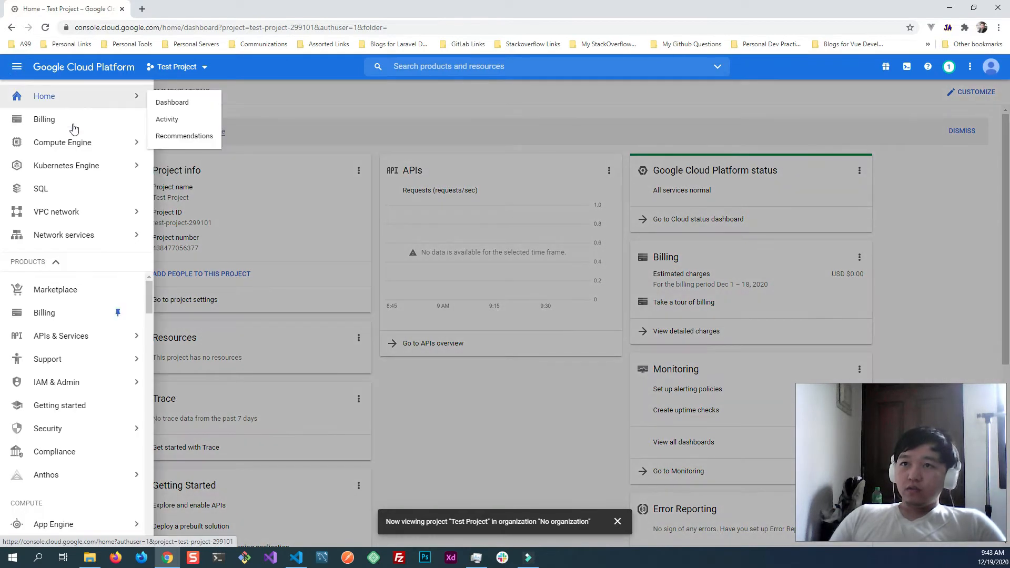
pyautogui.moveTo(85, 144)
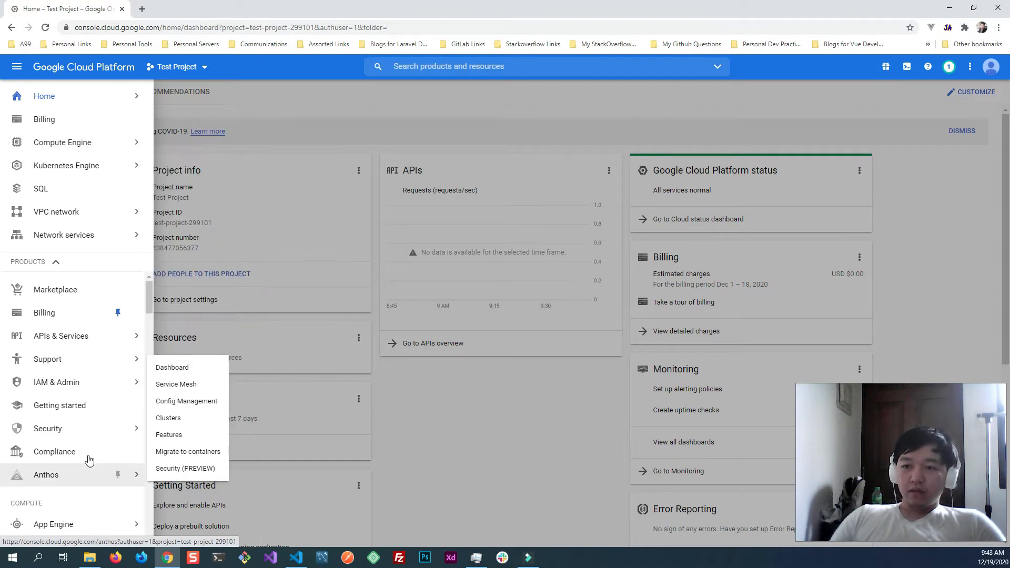
pyautogui.scroll(-1, 89, 460)
pyautogui.moveTo(72, 474)
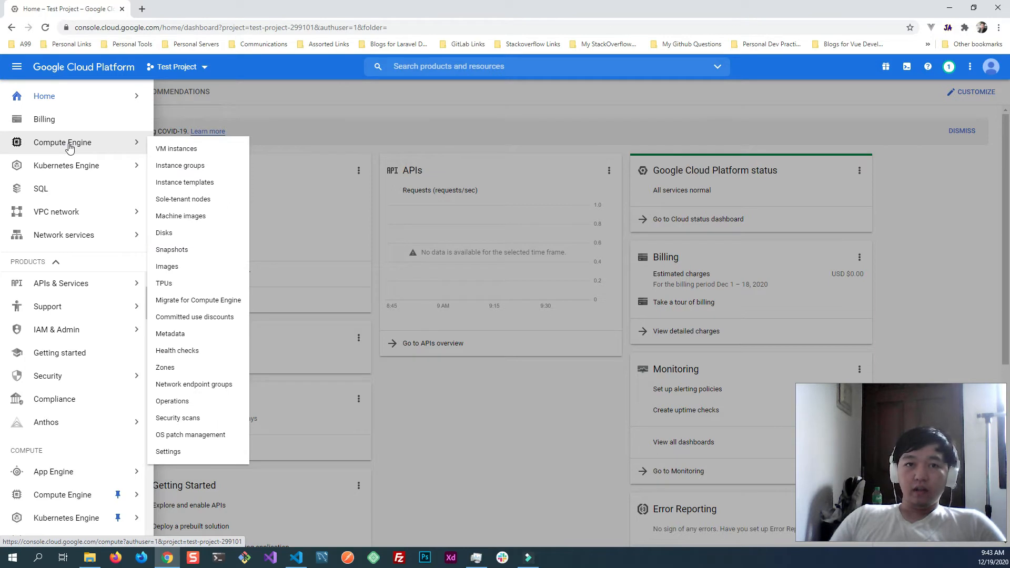
pyautogui.click(176, 149)
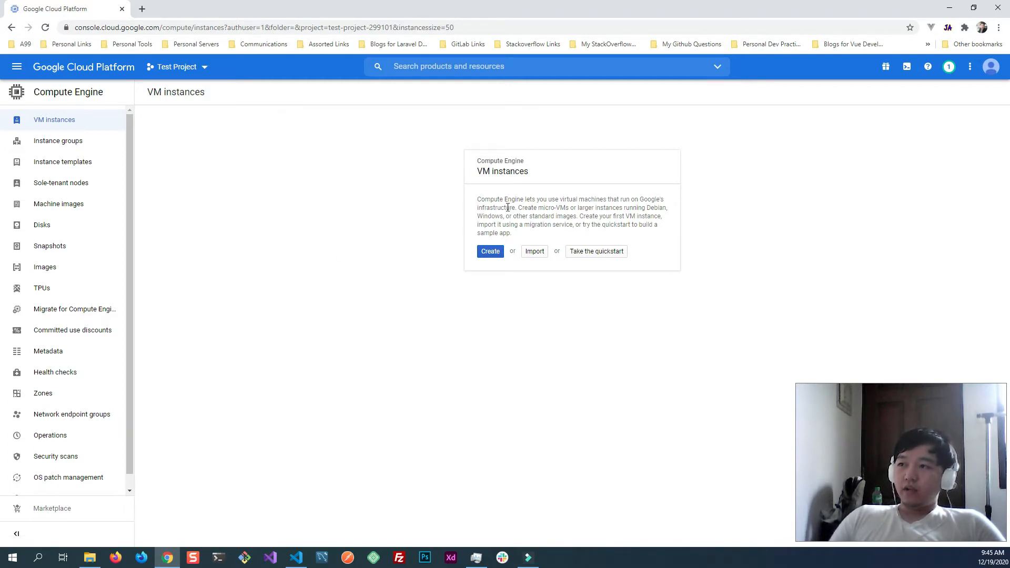
# - Start creating a new VM instance and name it wordpress-project
pyautogui.click(490, 252)
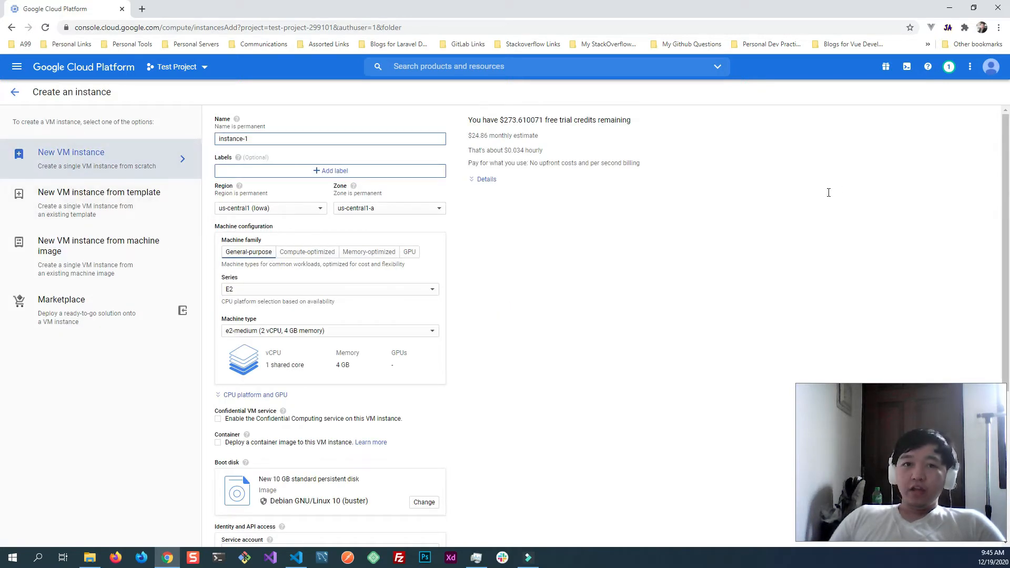
pyautogui.moveTo(250, 138); pyautogui.dragTo(216, 138)
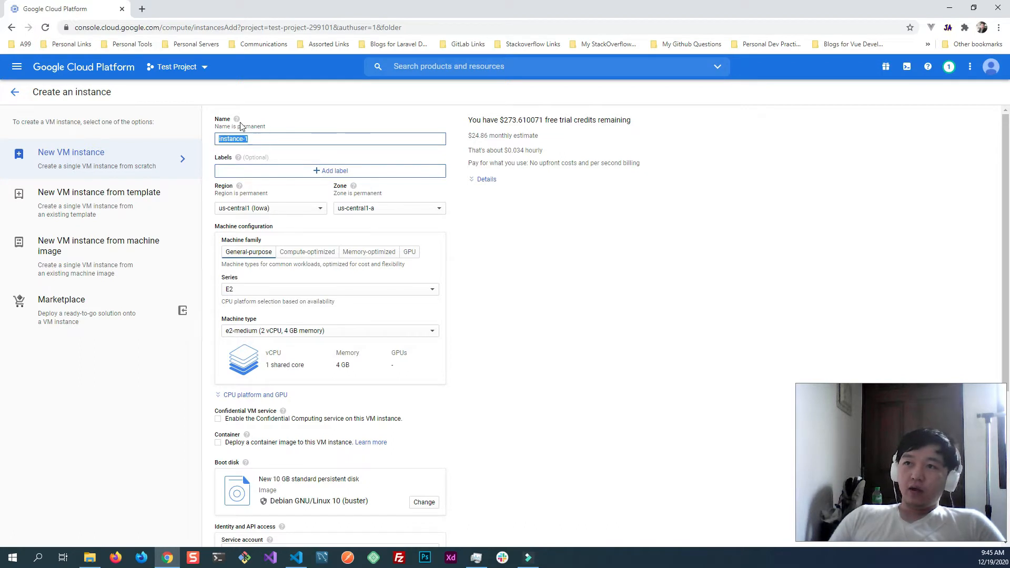
pyautogui.press('BackSpace')
pyautogui.write('w')
pyautogui.press('BackSpace')
pyautogui.write('wordp')
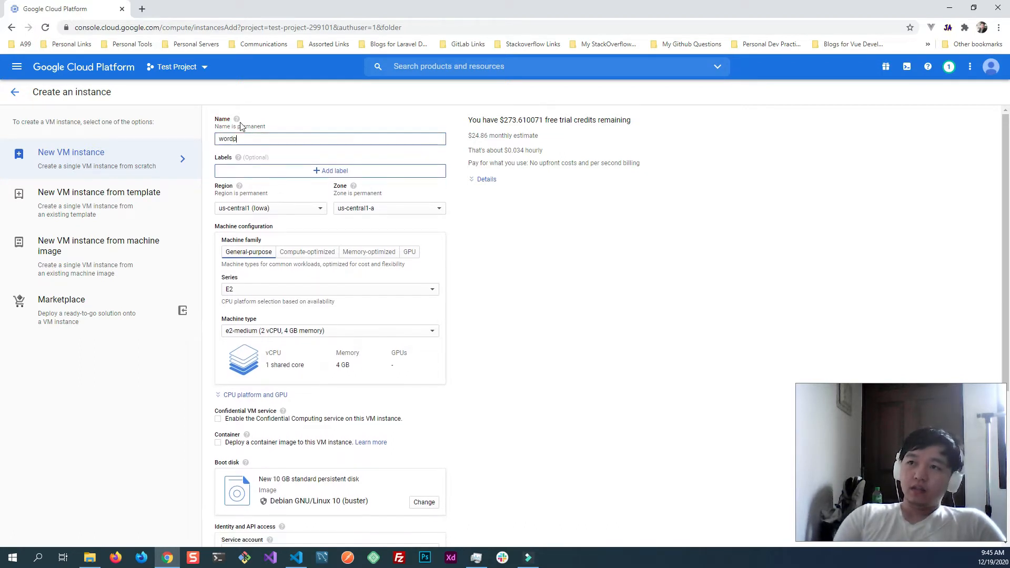
pyautogui.write('ress-project')
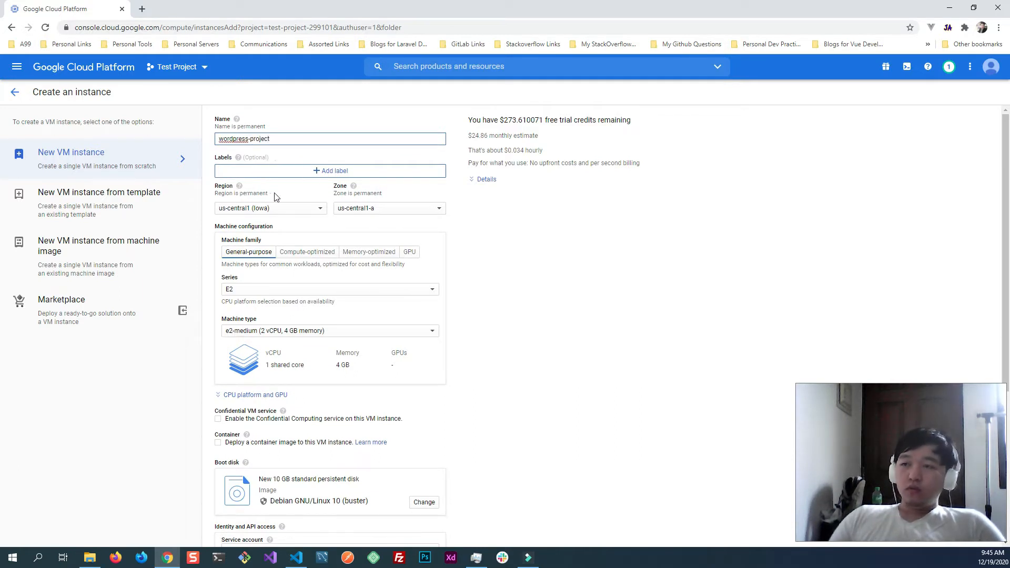
pyautogui.click(539, 235)
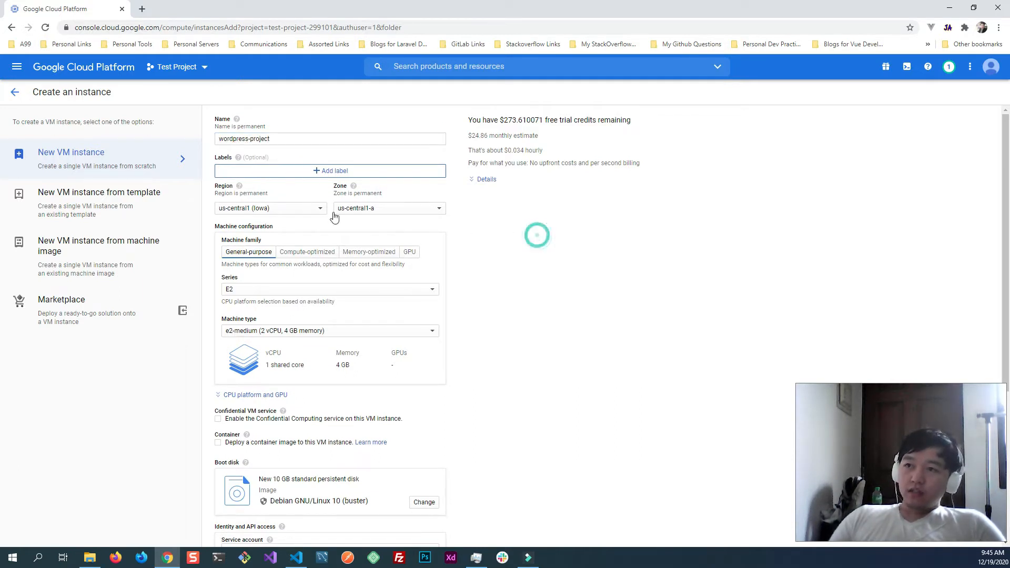
# - Set the instance's region to asia-southeast1 (Singapore) and keep asia-southeast1-b as its zone
pyautogui.click(272, 208)
pyautogui.scroll(-2, 295, 342)
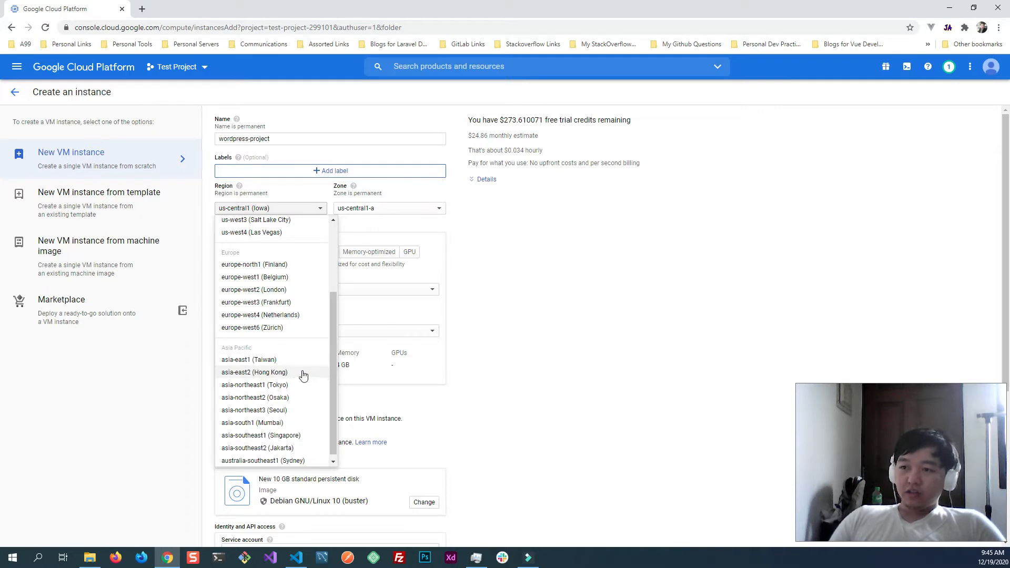
pyautogui.click(294, 437)
pyautogui.click(282, 211)
pyautogui.scroll(-6, 291, 384)
pyautogui.scroll(2, 192, 407)
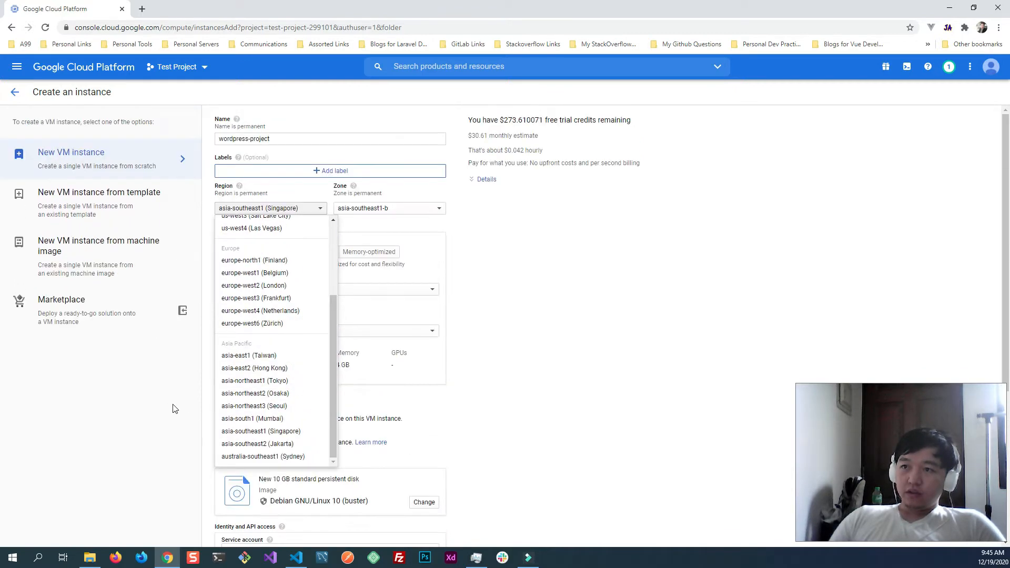
pyautogui.scroll(5, 293, 391)
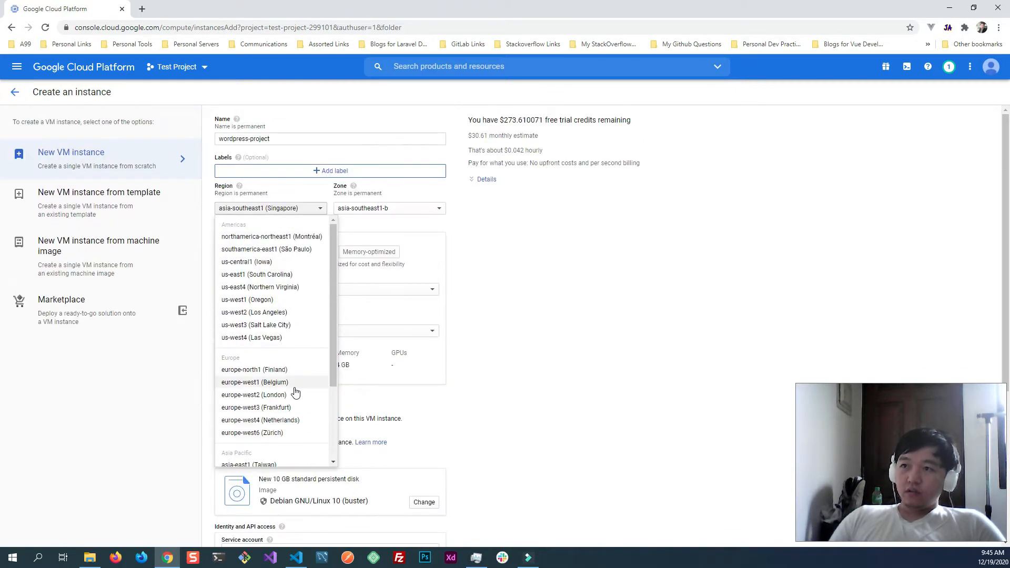
pyautogui.click(305, 208)
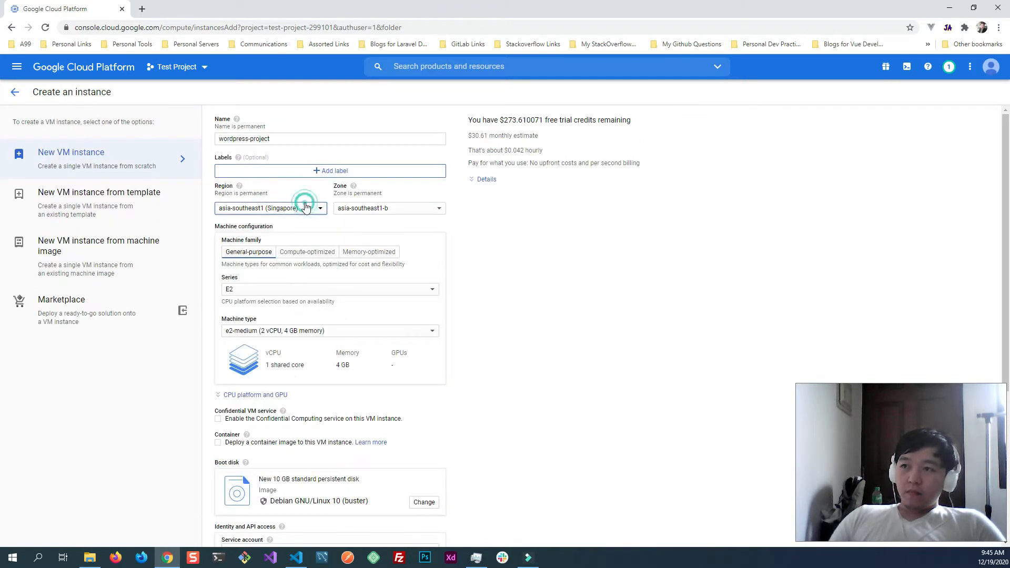
pyautogui.click(410, 208)
pyautogui.click(589, 210)
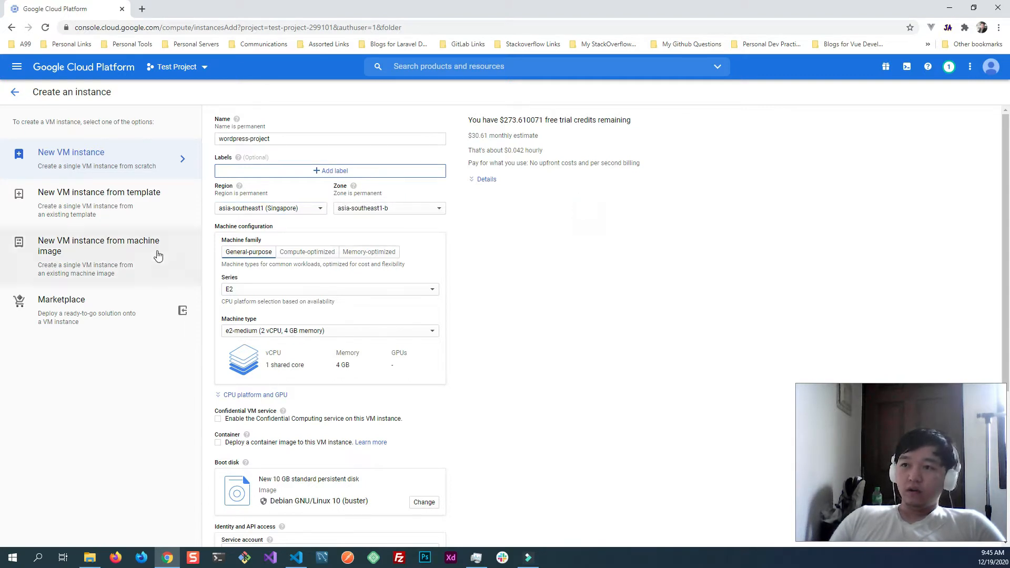
# - Keep the E2 series and set the machine type to e2-small (2 vCPU, 2 GB memory)
pyautogui.scroll(-2, 484, 278)
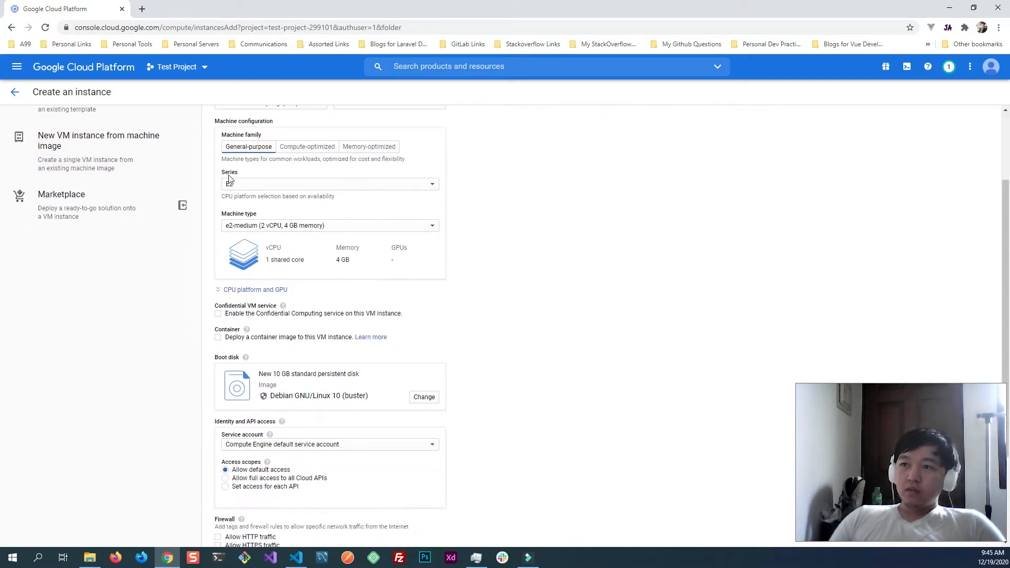
pyautogui.scroll(1, 273, 213)
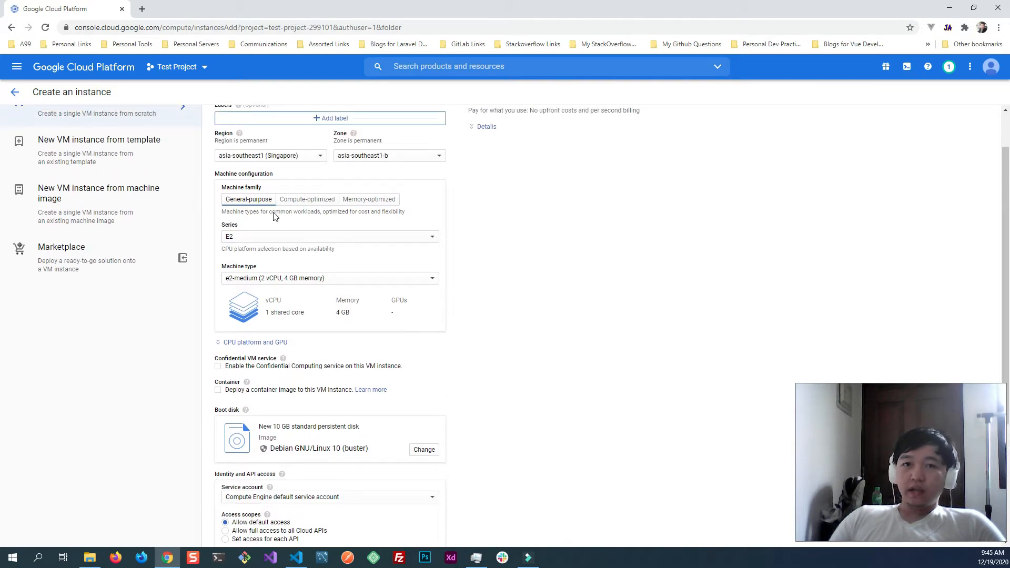
pyautogui.click(330, 242)
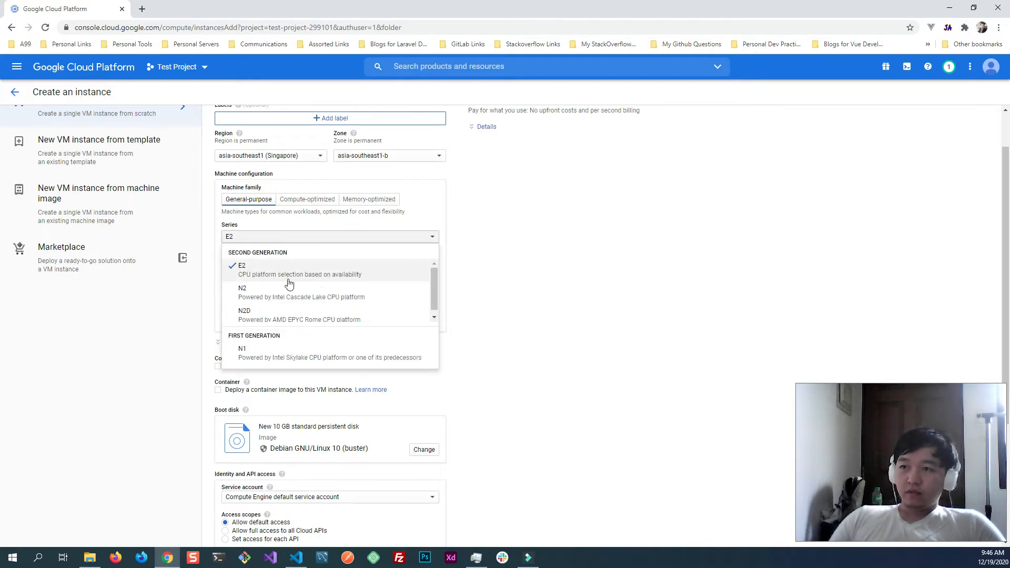
pyautogui.click(532, 270)
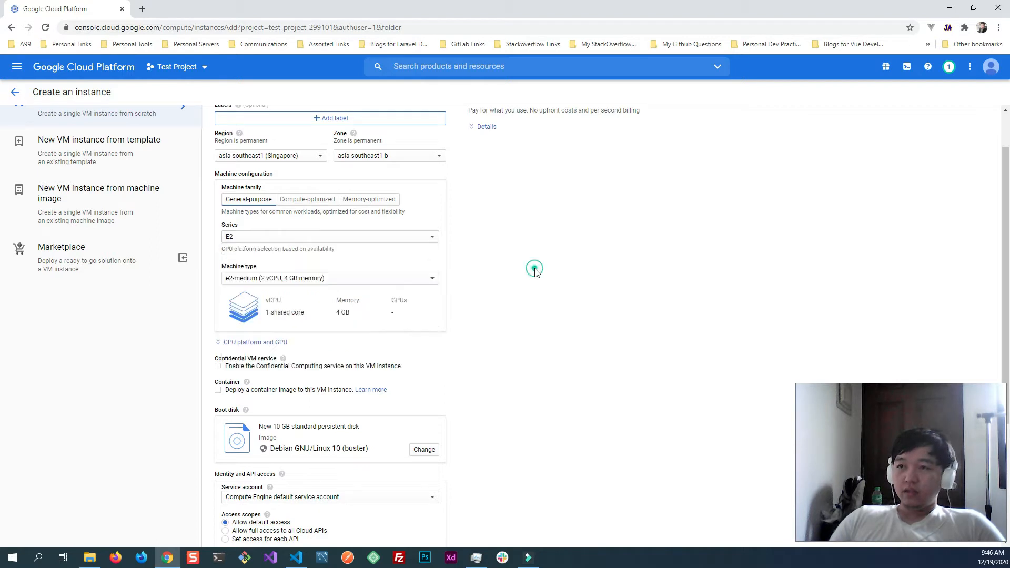
pyautogui.click(272, 280)
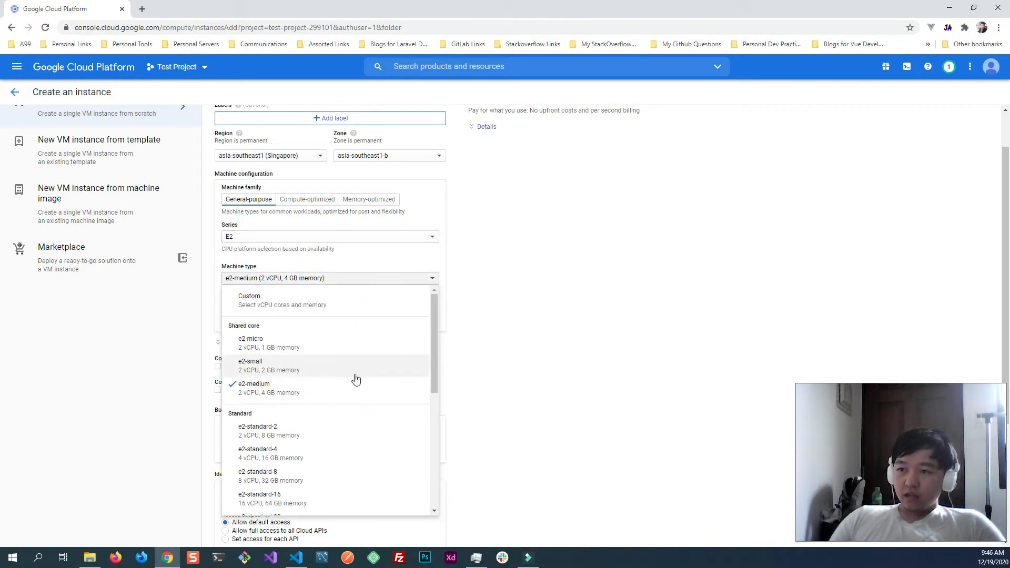
pyautogui.click(294, 370)
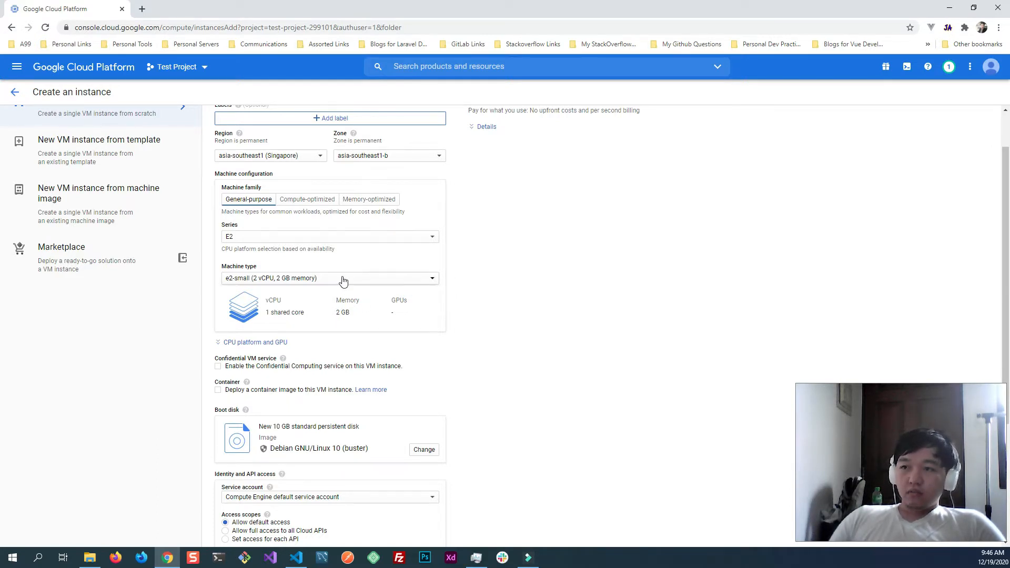
pyautogui.click(343, 277)
pyautogui.click(289, 236)
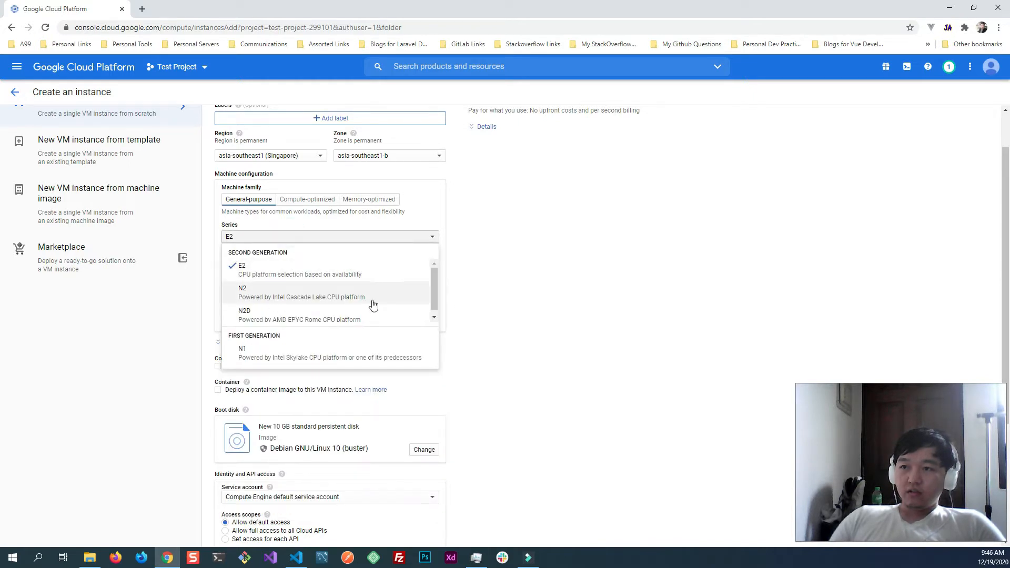
pyautogui.click(574, 275)
pyautogui.click(298, 282)
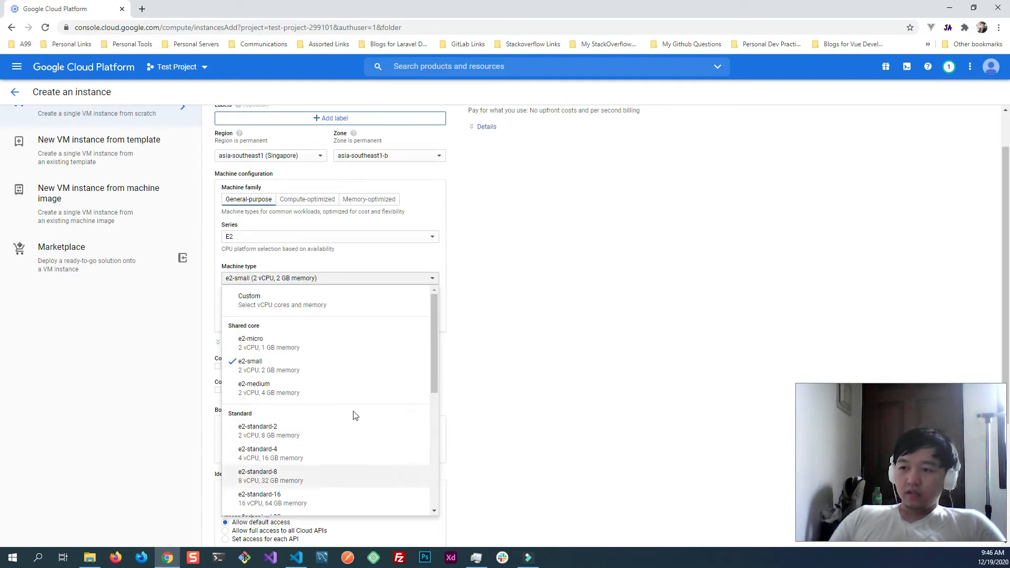
pyautogui.click(592, 250)
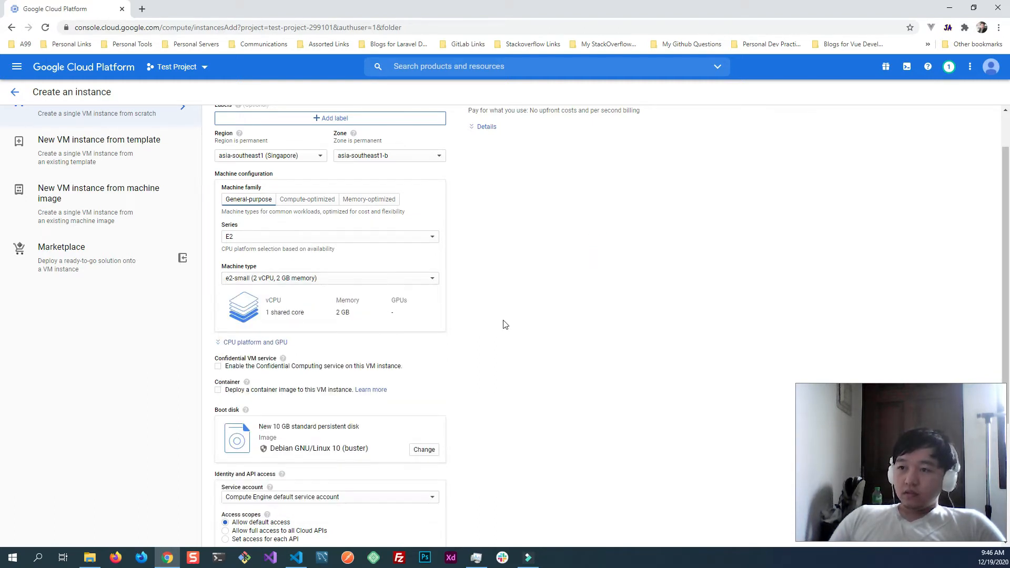
# - Change the boot disk's operating system to Ubuntu and its version to Ubuntu 18.04 LTS
pyautogui.scroll(-2, 504, 325)
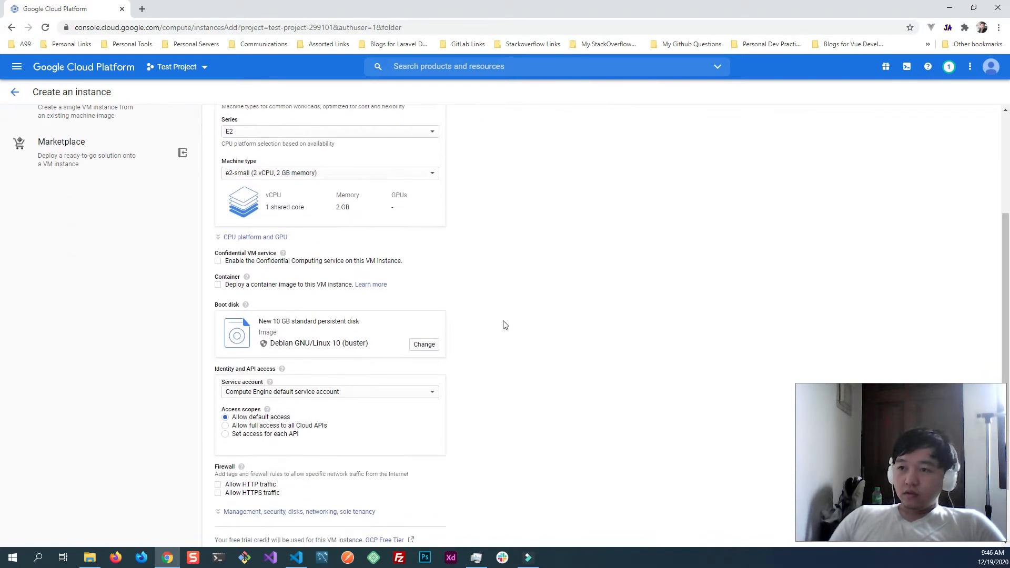
pyautogui.click(425, 345)
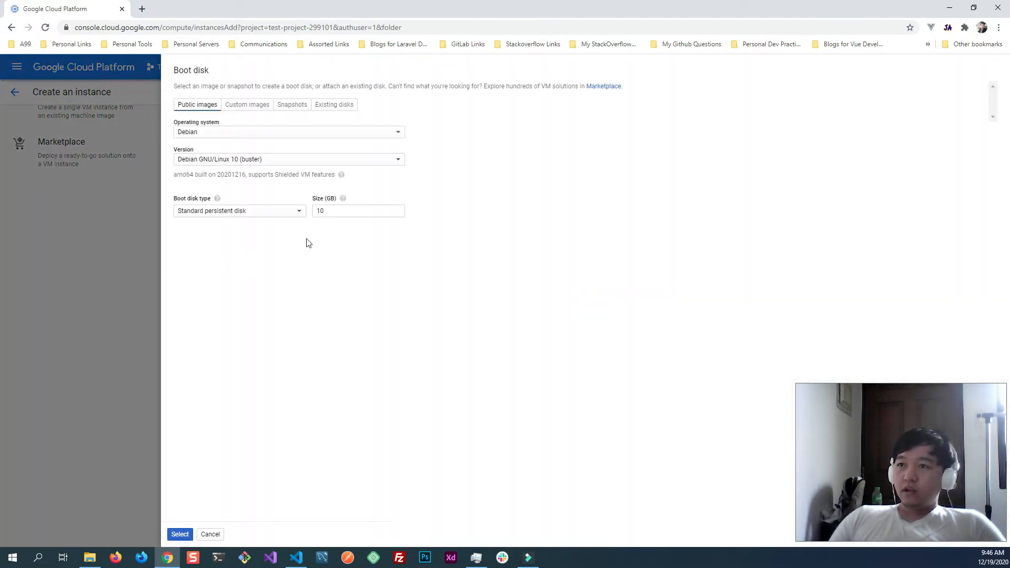
pyautogui.click(285, 133)
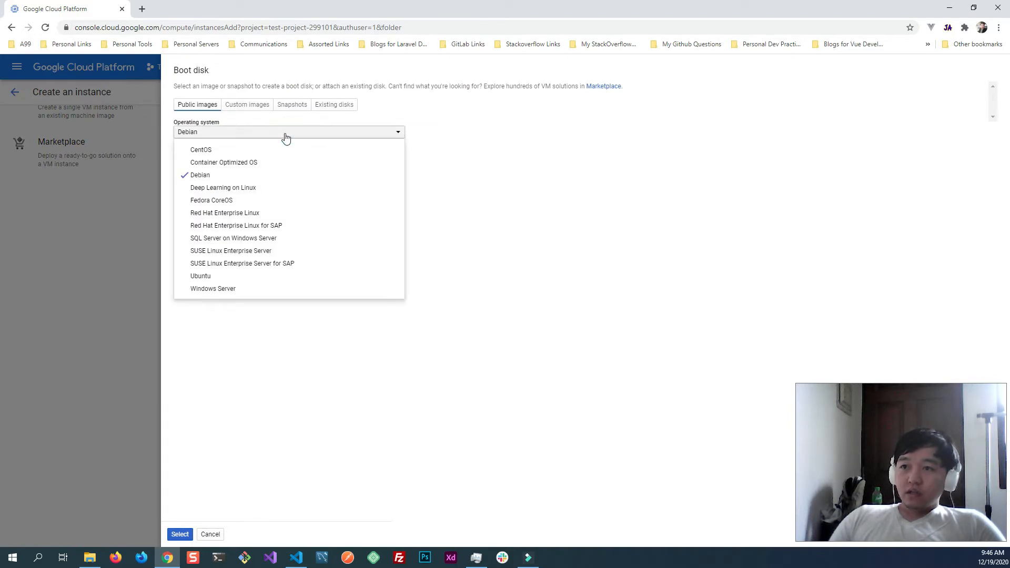
pyautogui.click(217, 273)
pyautogui.click(249, 160)
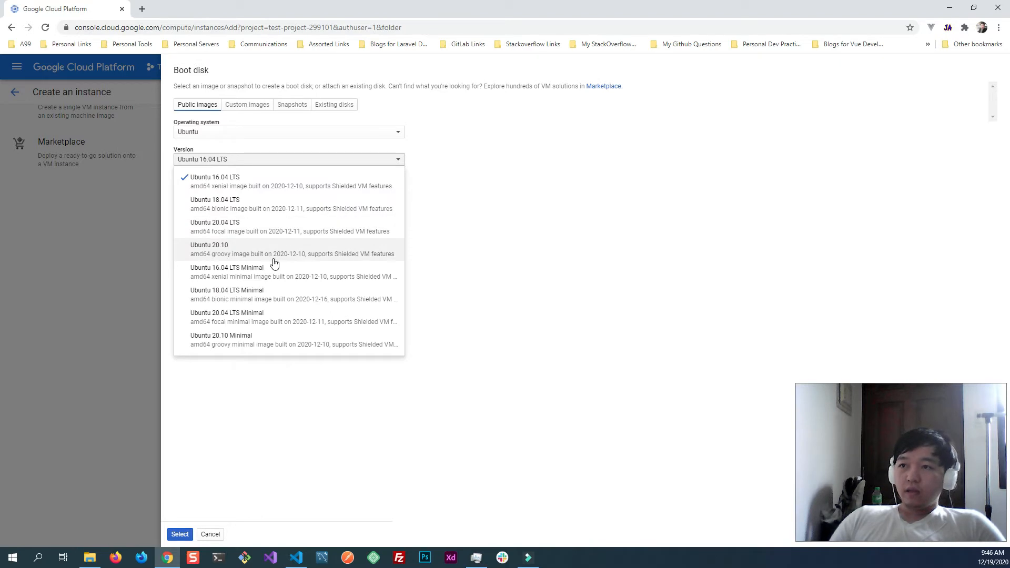
pyautogui.click(265, 210)
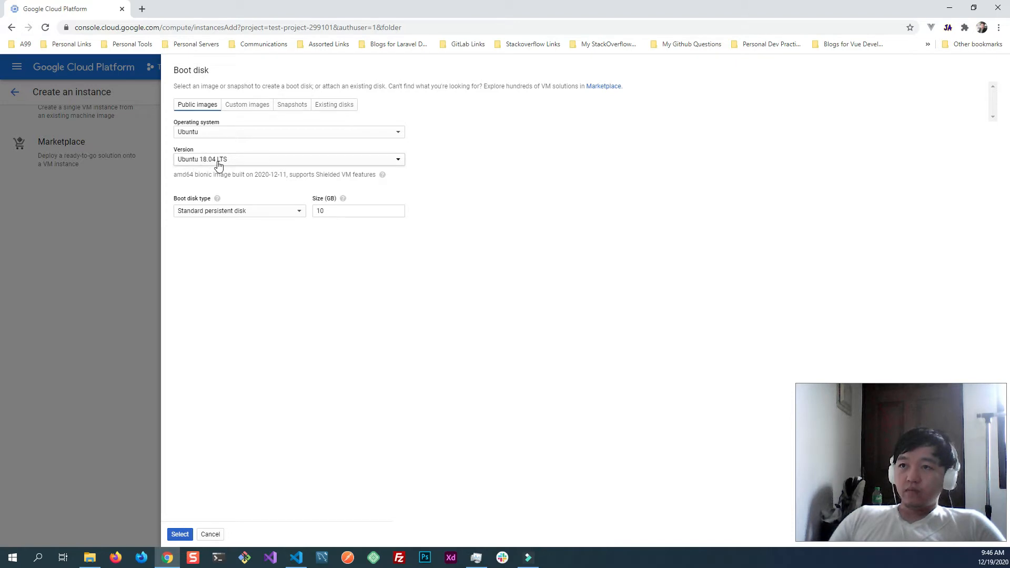
# - Try SSD persistent disk as the boot disk type and revert to Standard persistent disk
pyautogui.click(268, 212)
pyautogui.click(254, 303)
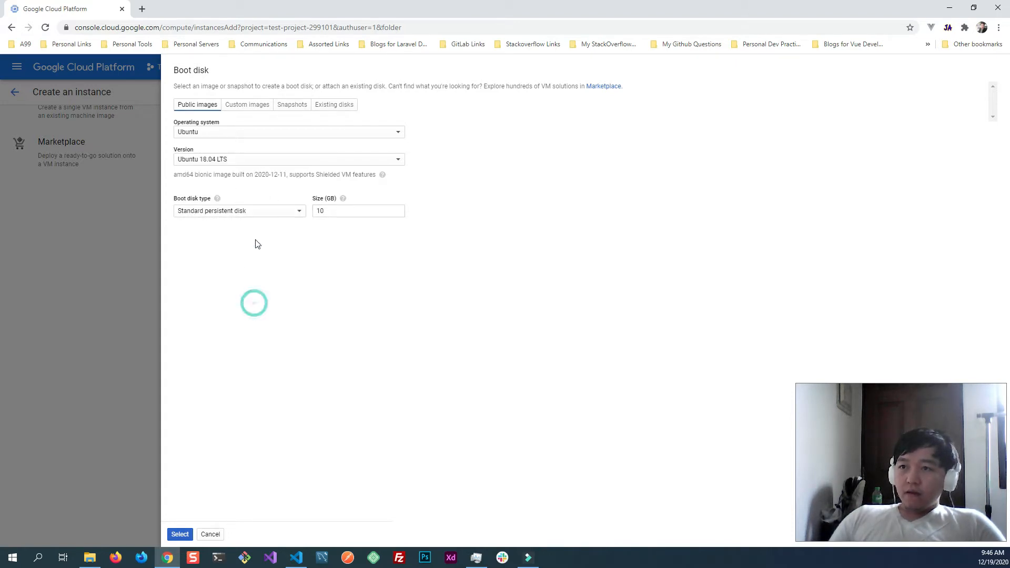
pyautogui.click(251, 218)
pyautogui.click(284, 295)
pyautogui.click(249, 212)
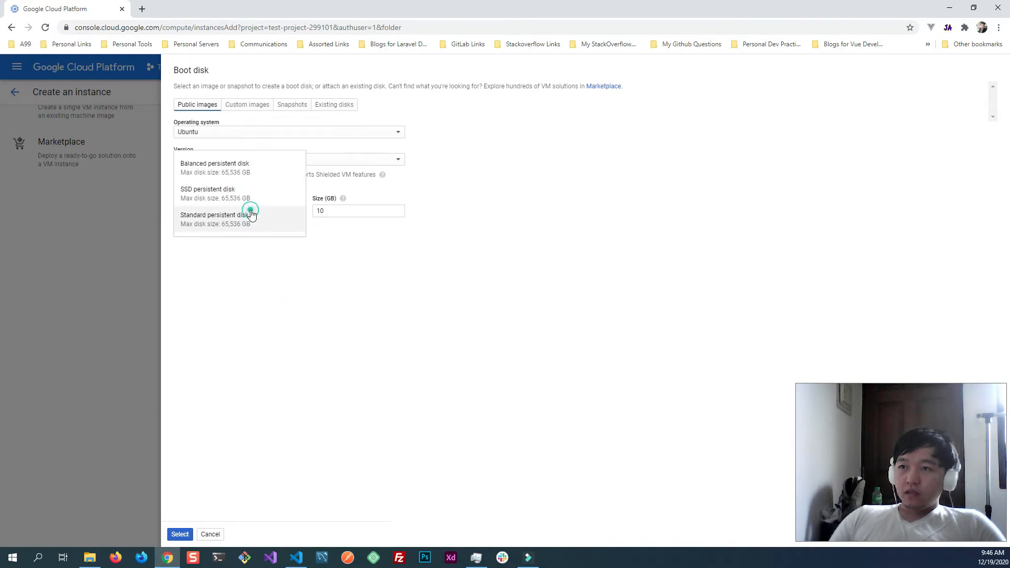
pyautogui.click(266, 279)
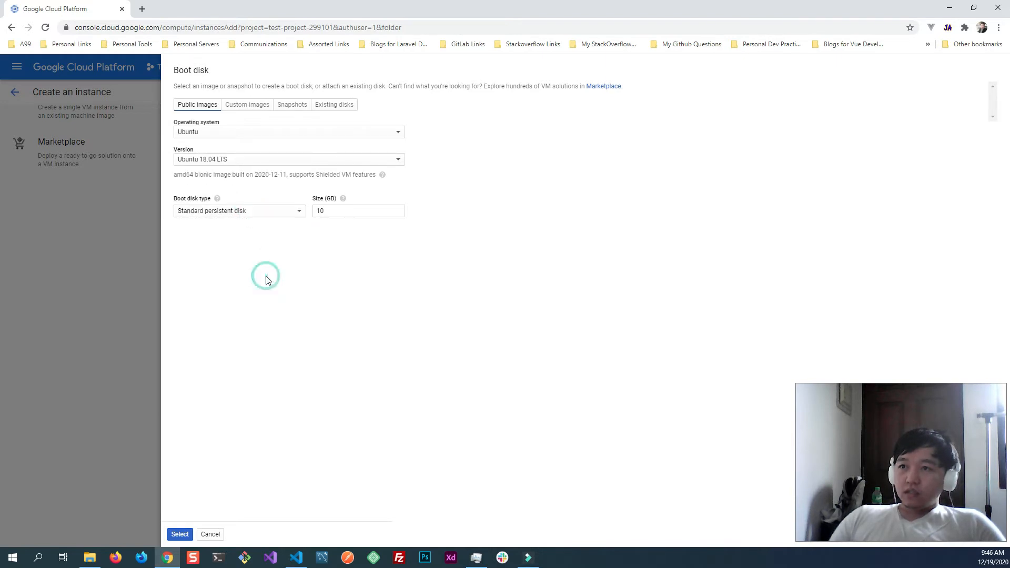
pyautogui.click(238, 214)
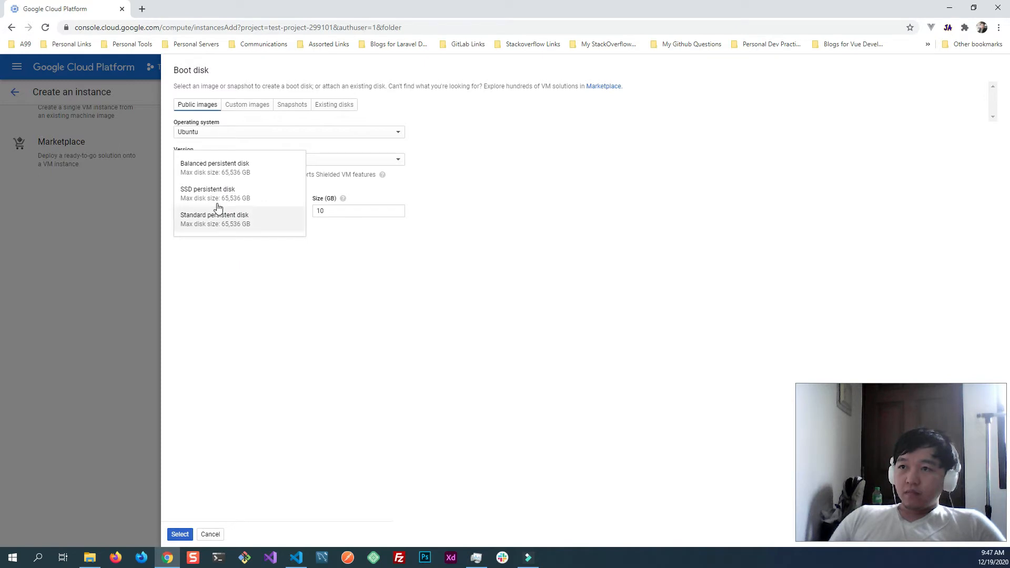
pyautogui.click(260, 200)
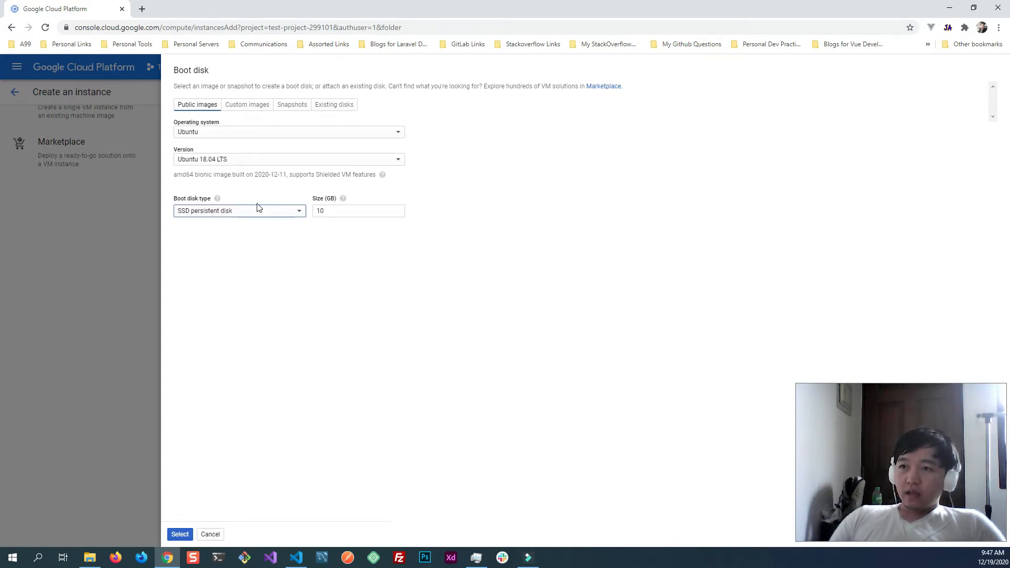
pyautogui.click(256, 217)
pyautogui.click(241, 250)
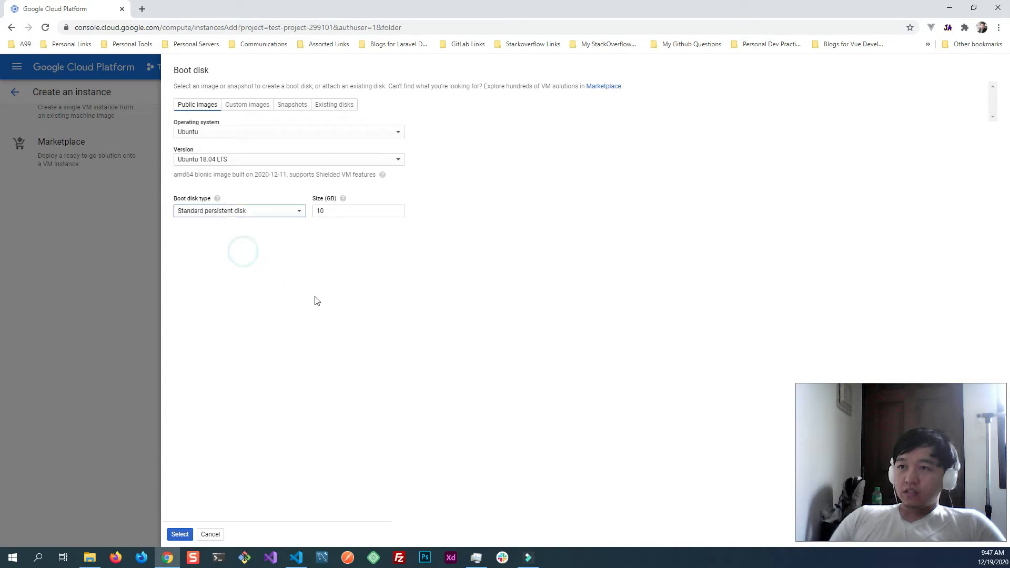
# - Set the boot disk size to 30 GB and apply the boot disk settings
pyautogui.click(333, 212)
pyautogui.hotkey('ctrl', 'a')
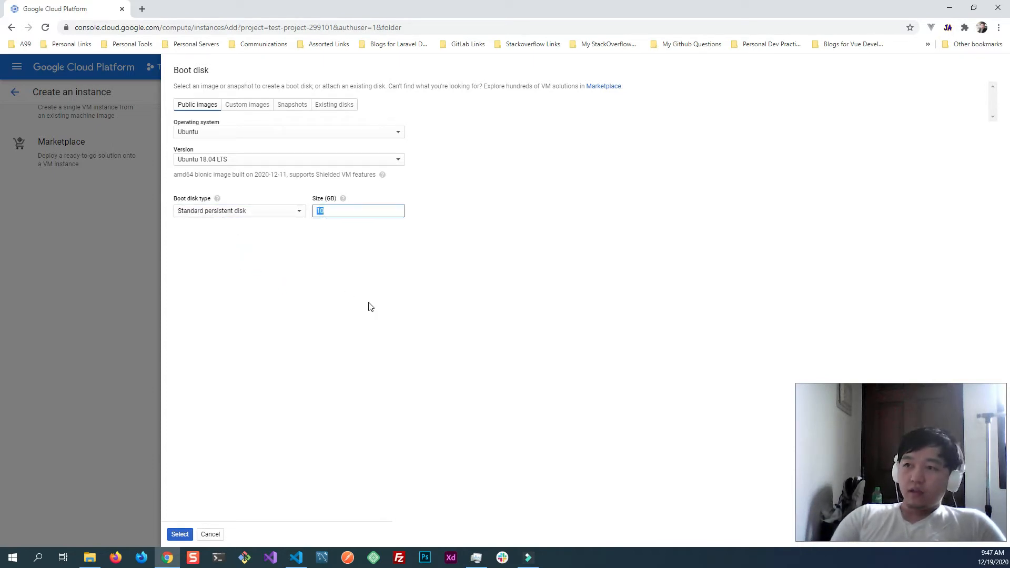
pyautogui.write('30')
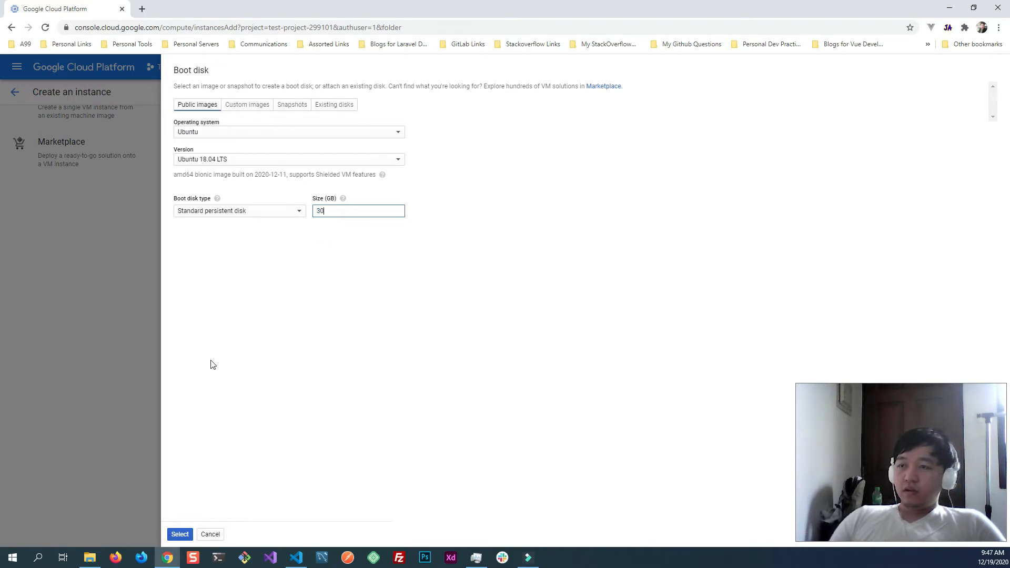
pyautogui.click(263, 284)
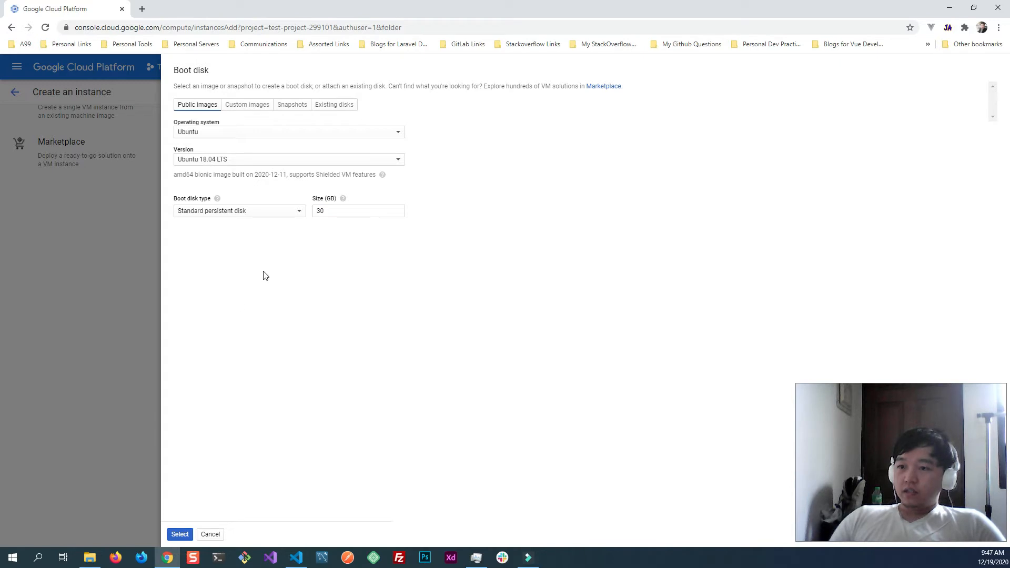
pyautogui.click(237, 211)
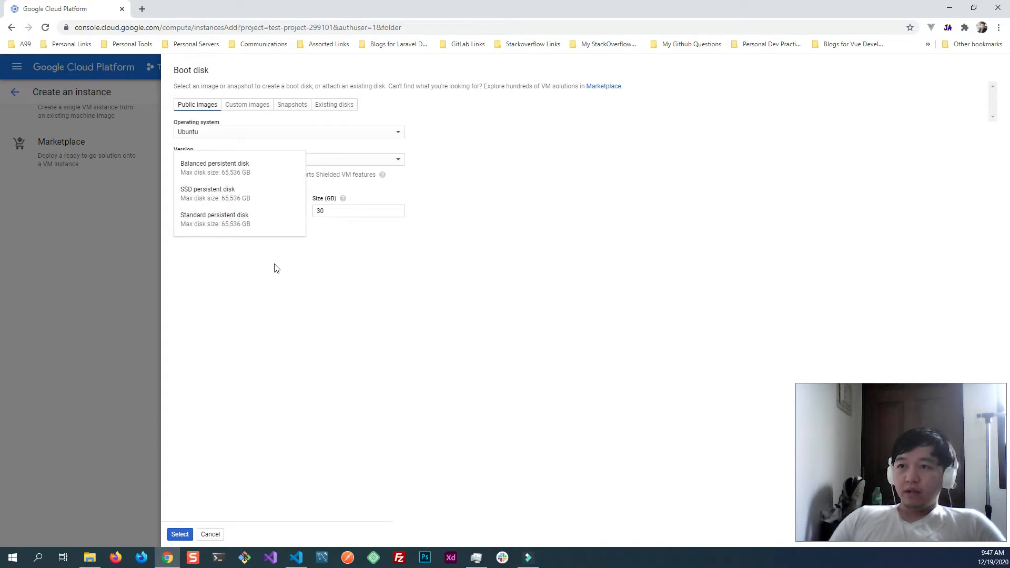
pyautogui.click(276, 278)
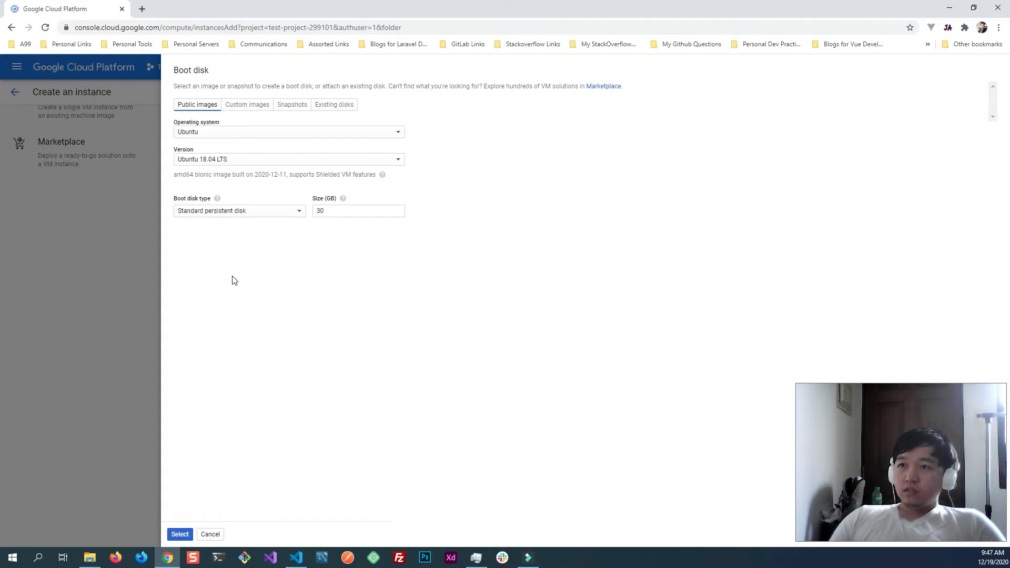
pyautogui.click(180, 534)
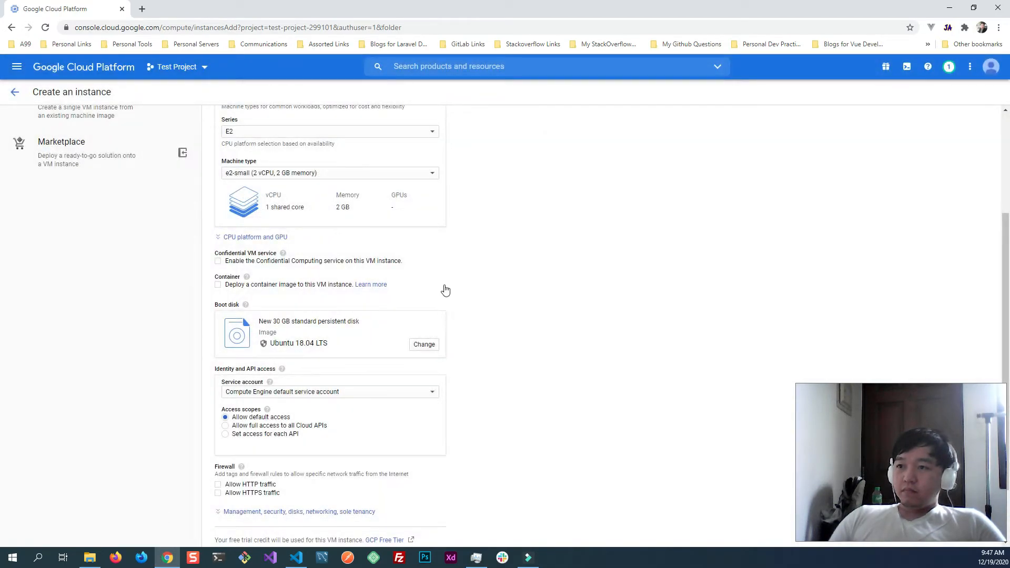
# - Allow HTTP and HTTPS traffic through the firewall and create the instance
pyautogui.scroll(-3, 474, 321)
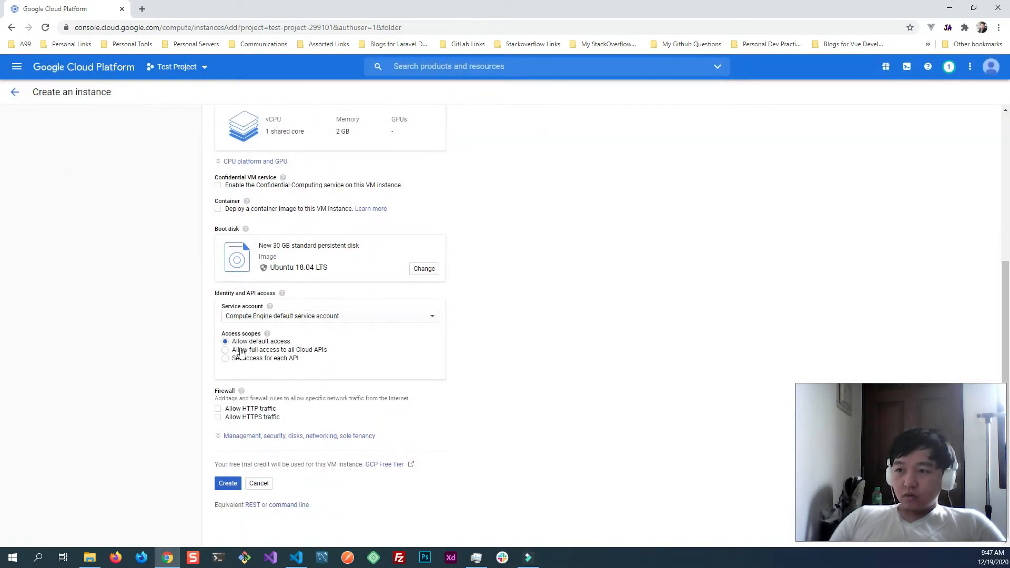
pyautogui.click(241, 410)
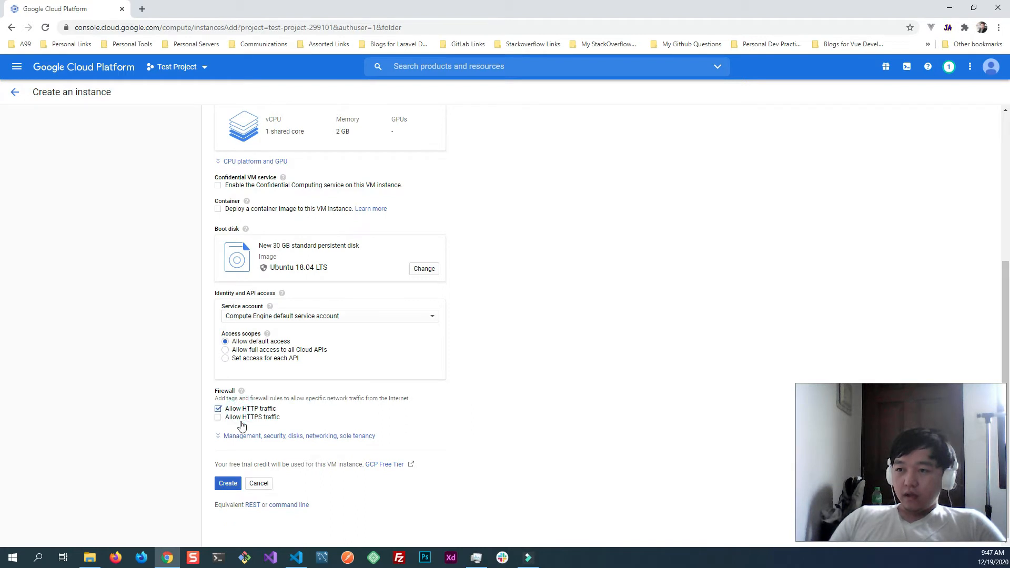
pyautogui.click(244, 421)
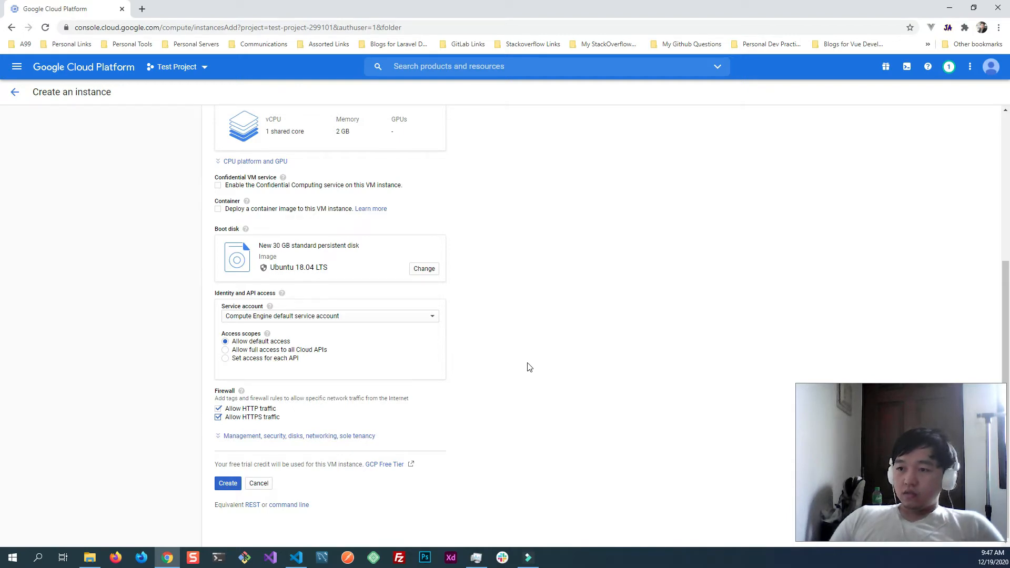
pyautogui.scroll(3, 587, 410)
pyautogui.scroll(-3, 587, 410)
pyautogui.click(227, 483)
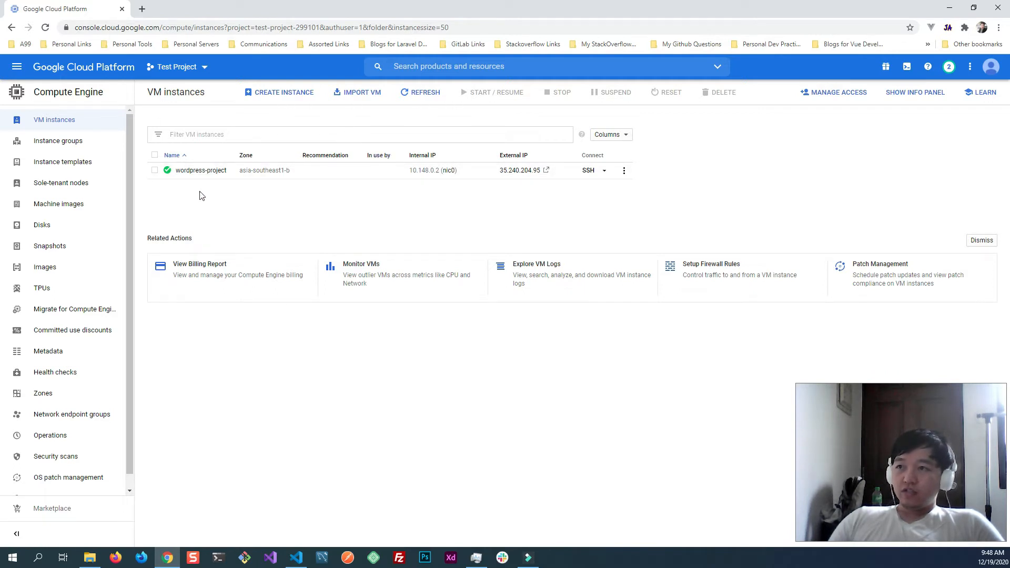
# - Send the gcloud SSH command for wordpress-project to Cloud Shell and enlarge the terminal pane
pyautogui.click(606, 172)
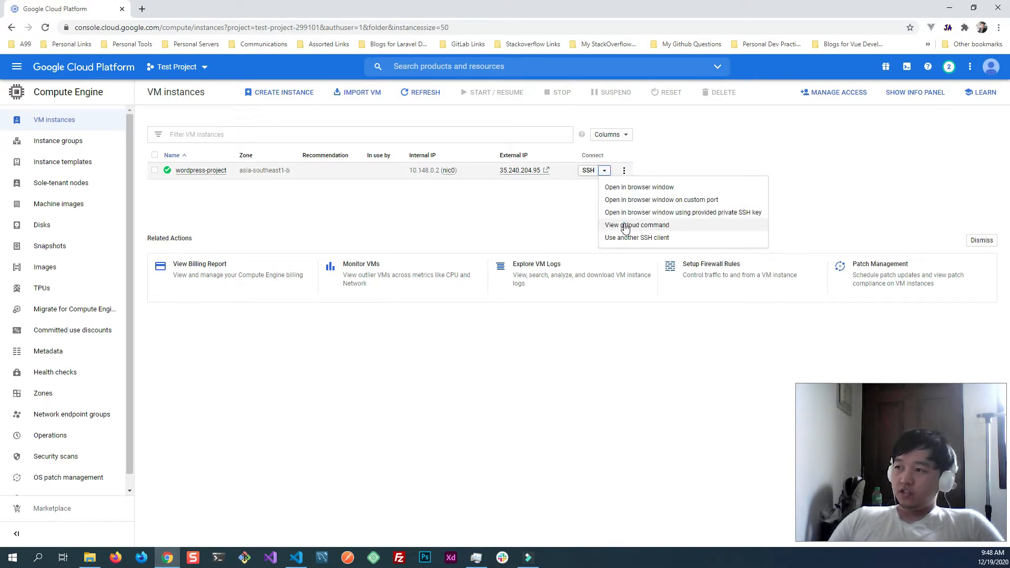
pyautogui.click(553, 249)
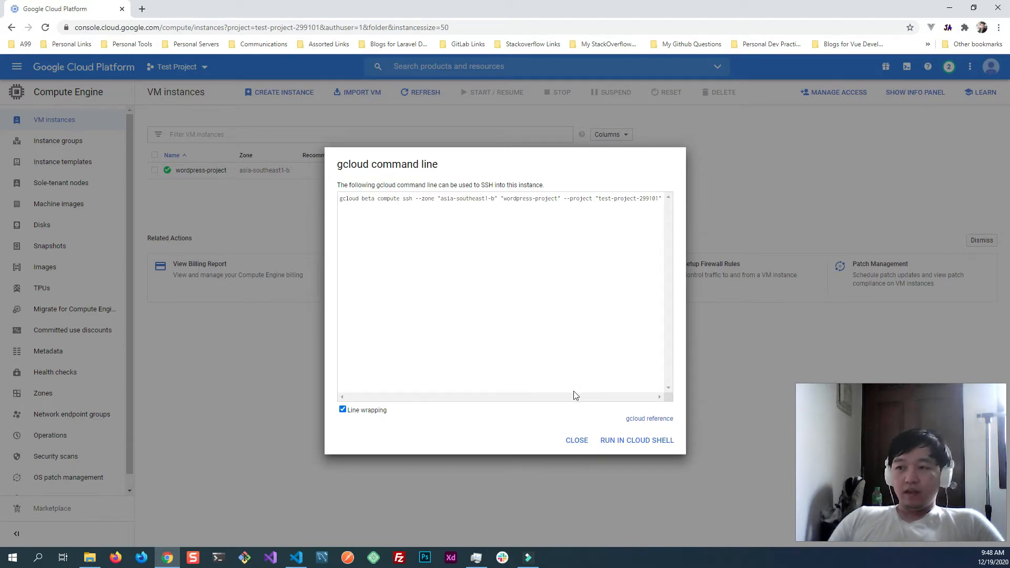
pyautogui.click(650, 441)
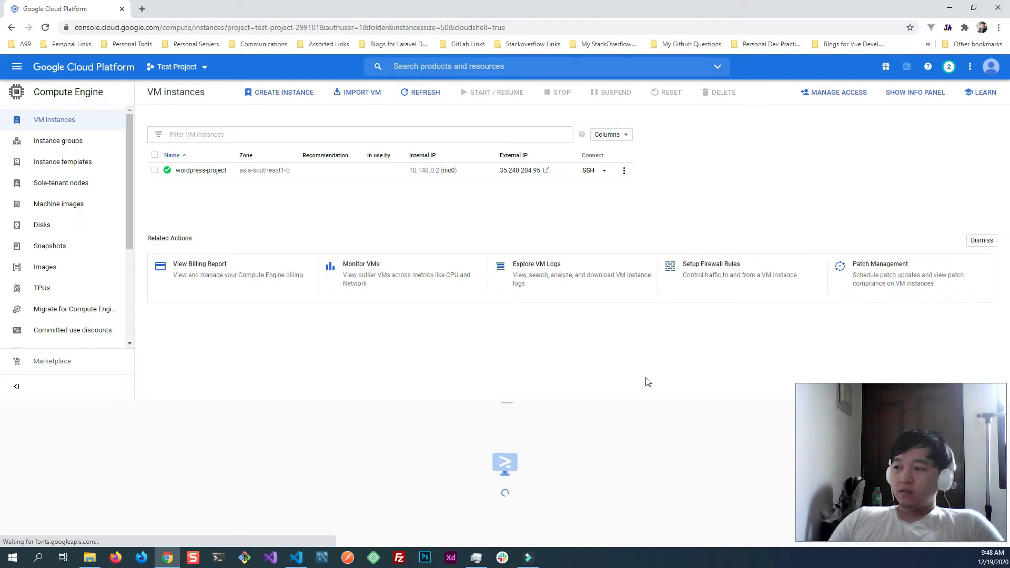
pyautogui.moveTo(509, 402); pyautogui.dragTo(508, 288)
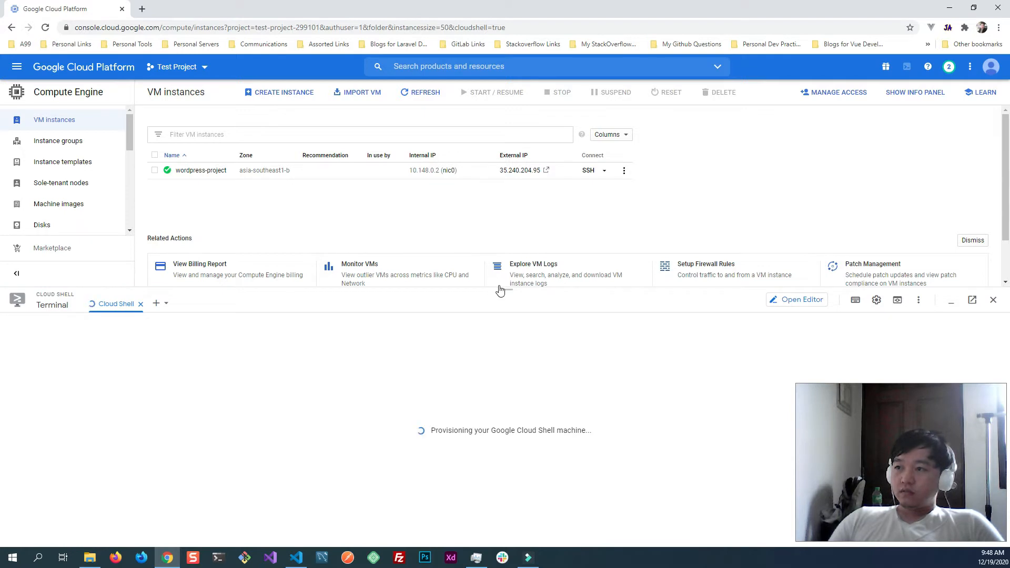
pyautogui.moveTo(506, 288); pyautogui.dragTo(507, 295)
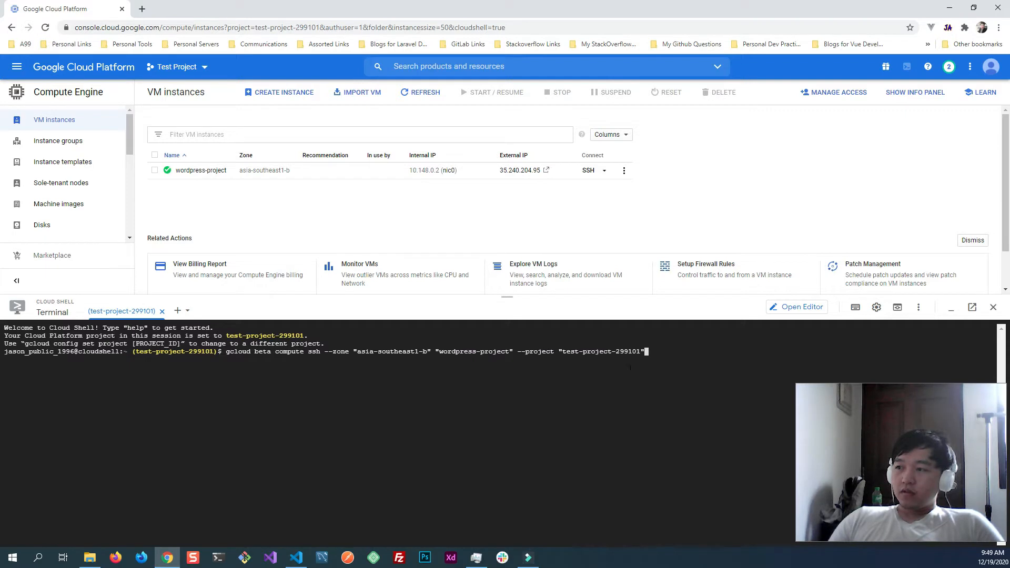
# - Run the prefilled gcloud SSH command for wordpress-project and authorize Cloud Shell to use the account's credentials
pyautogui.click(631, 367)
pyautogui.press('Return')
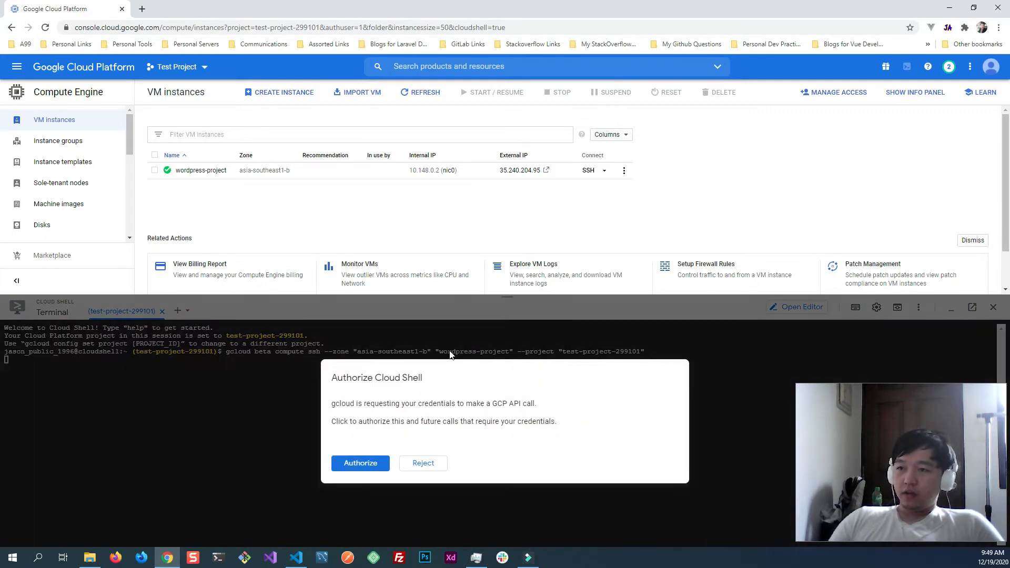
pyautogui.click(372, 463)
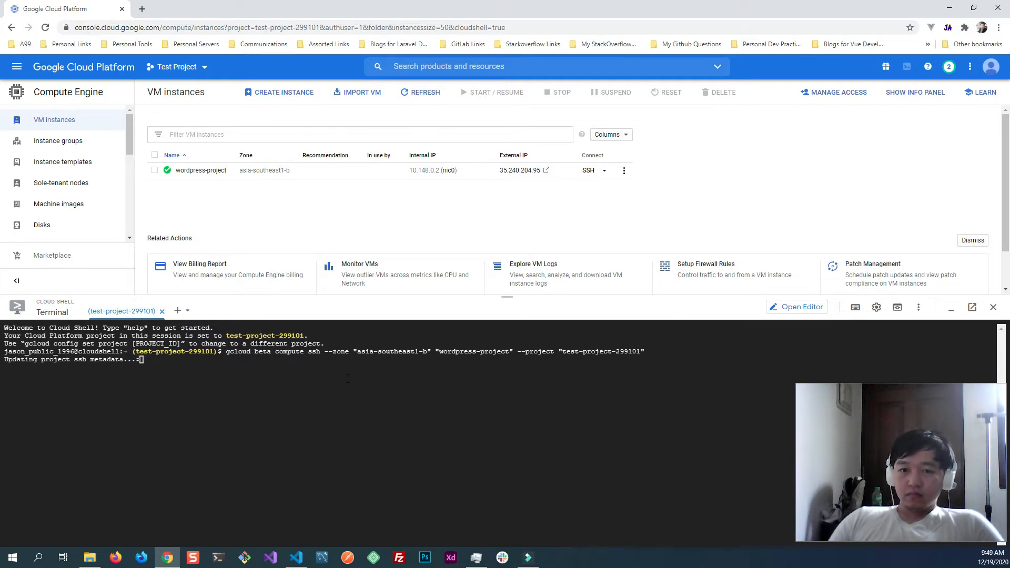
# - Update and upgrade the VM's packages by running sudo apt update && sudo apt upgrade -y
pyautogui.hotkey('alt', 'Tab')
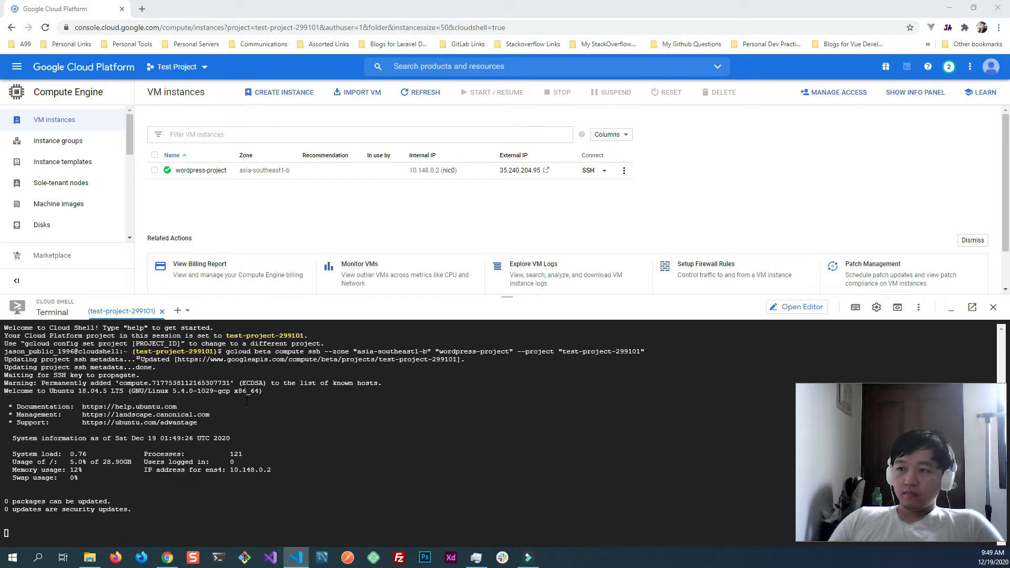
pyautogui.hotkey('alt', 'Tab')
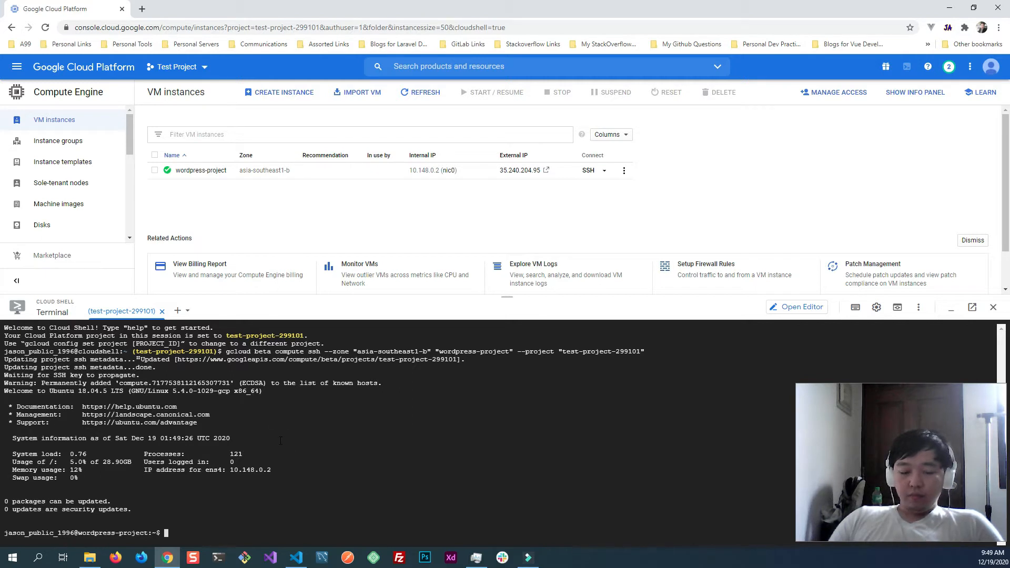
pyautogui.write('sudo apt update && sudo apt upgrade -y')
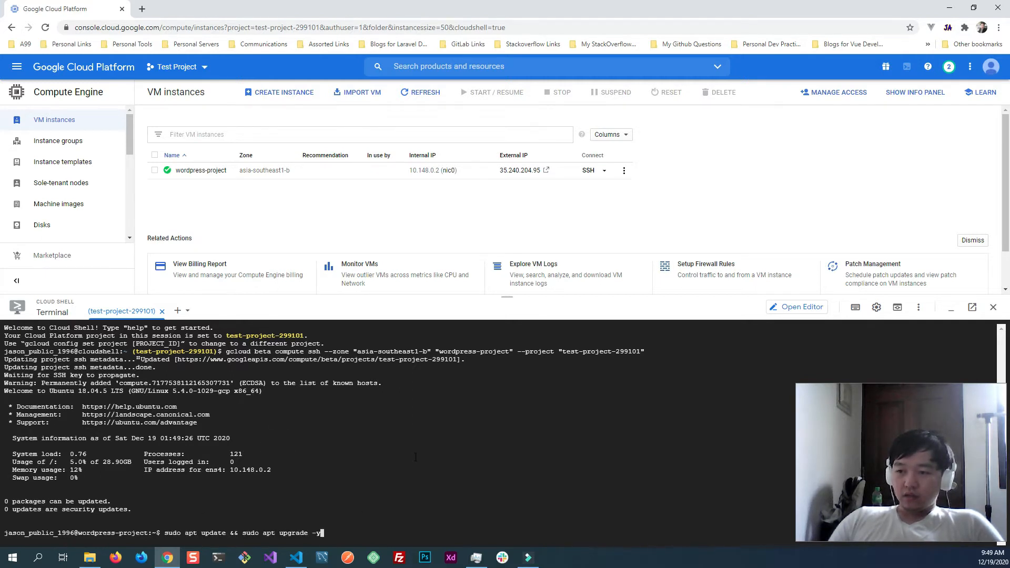
pyautogui.press('Return')
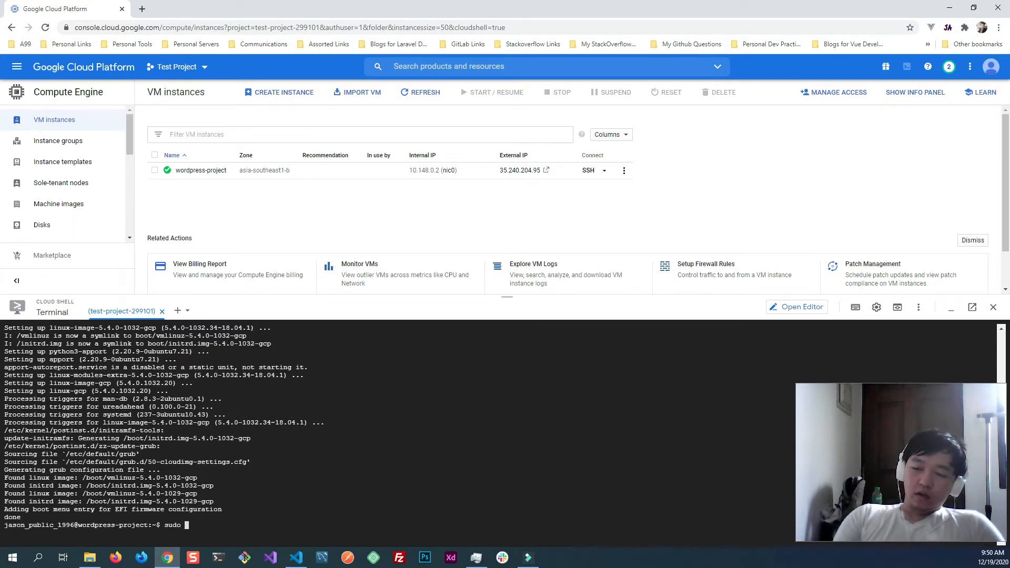
# - Switch to the root user's login shell on the VM by running sudo su -
pyautogui.write('su ')
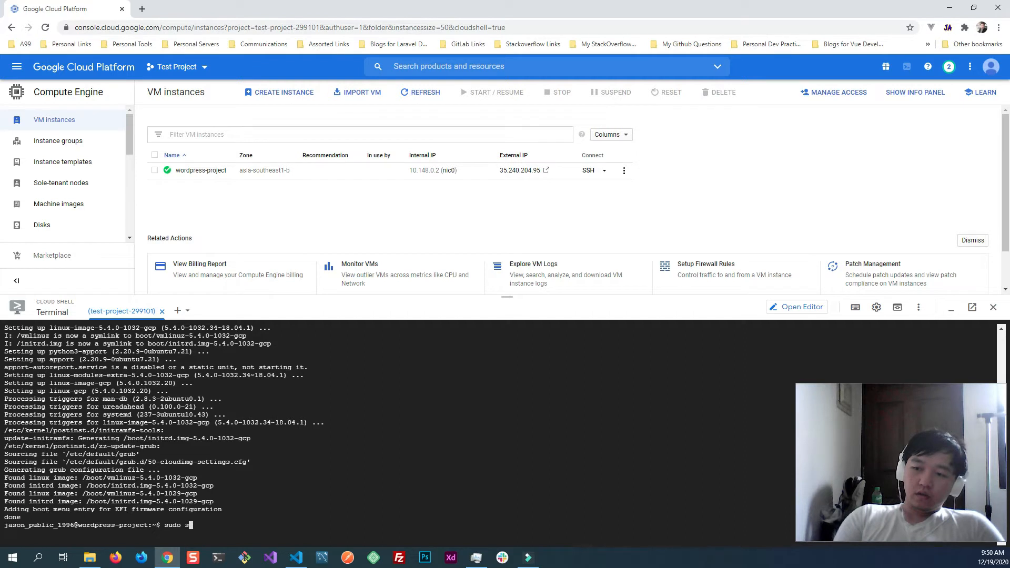
pyautogui.write('-')
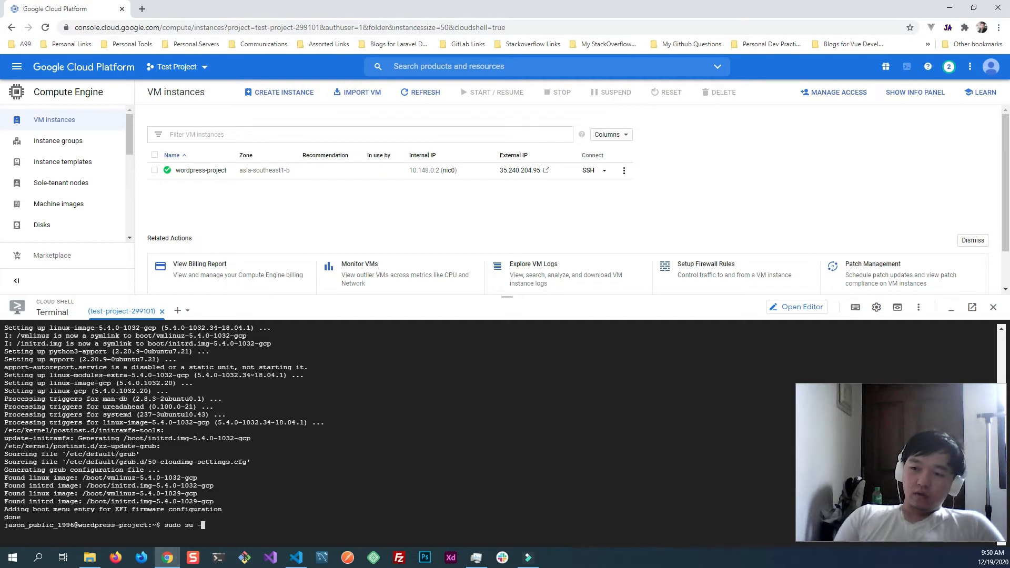
pyautogui.press('Return')
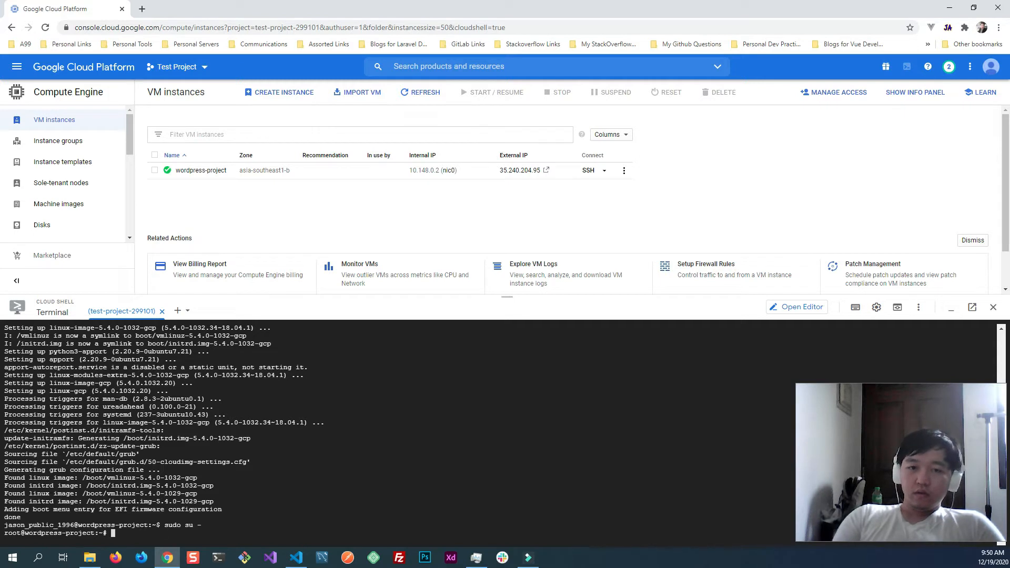
# - Create the user jmigz with adduser and set its new UNIX password, retyping it for verification
pyautogui.write('add')
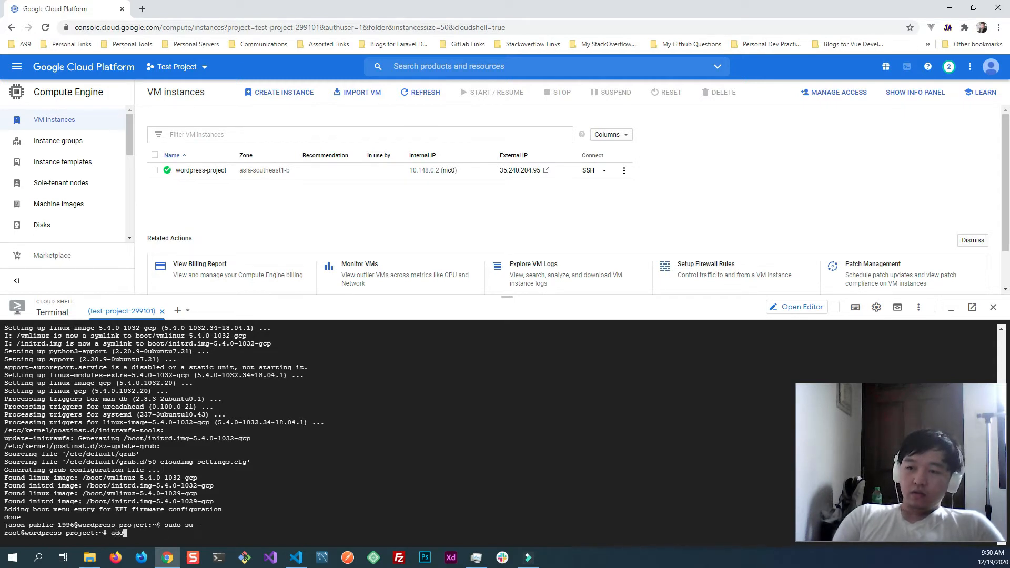
pyautogui.write('user ')
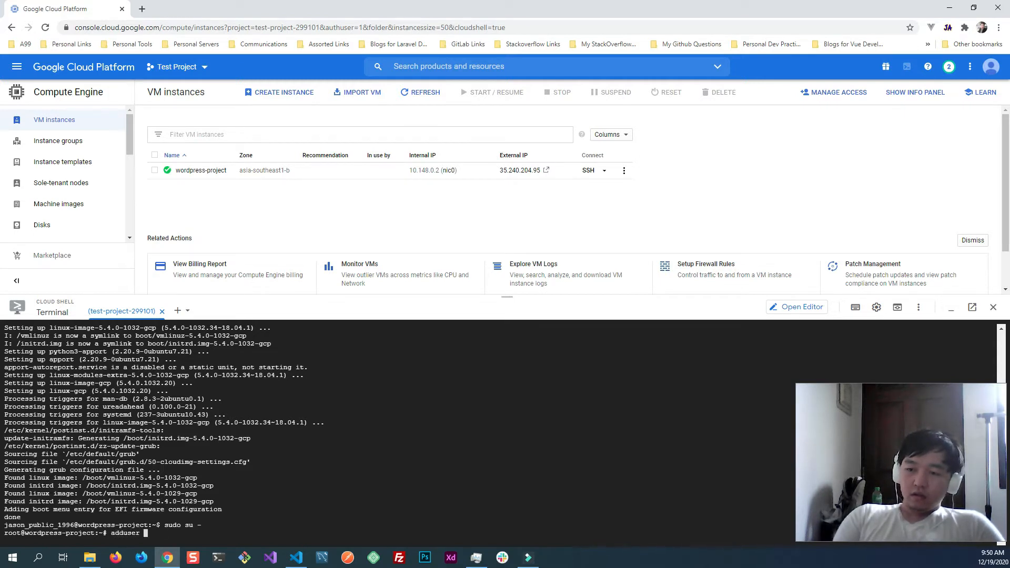
pyautogui.write('jmig')
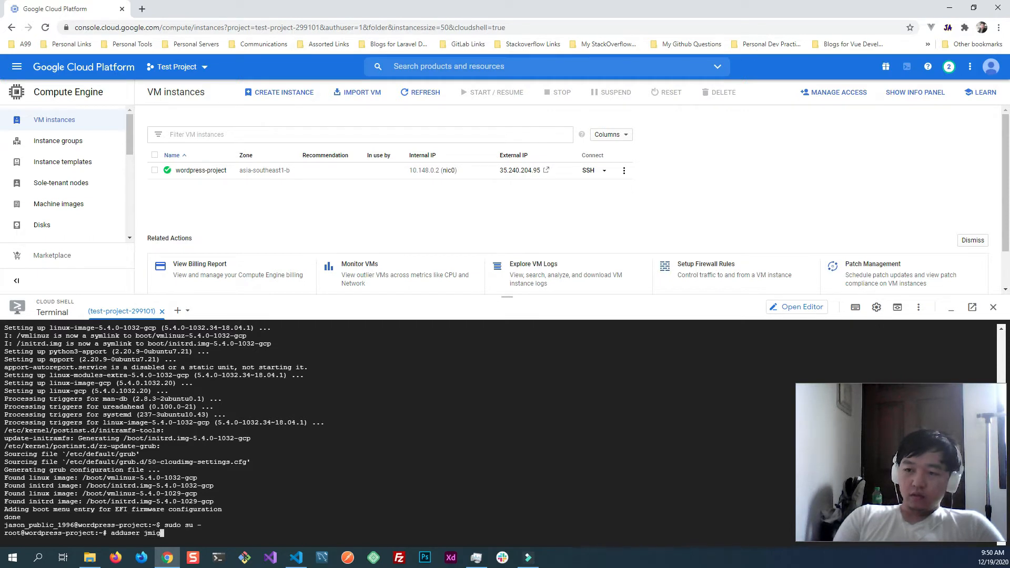
pyautogui.write('z')
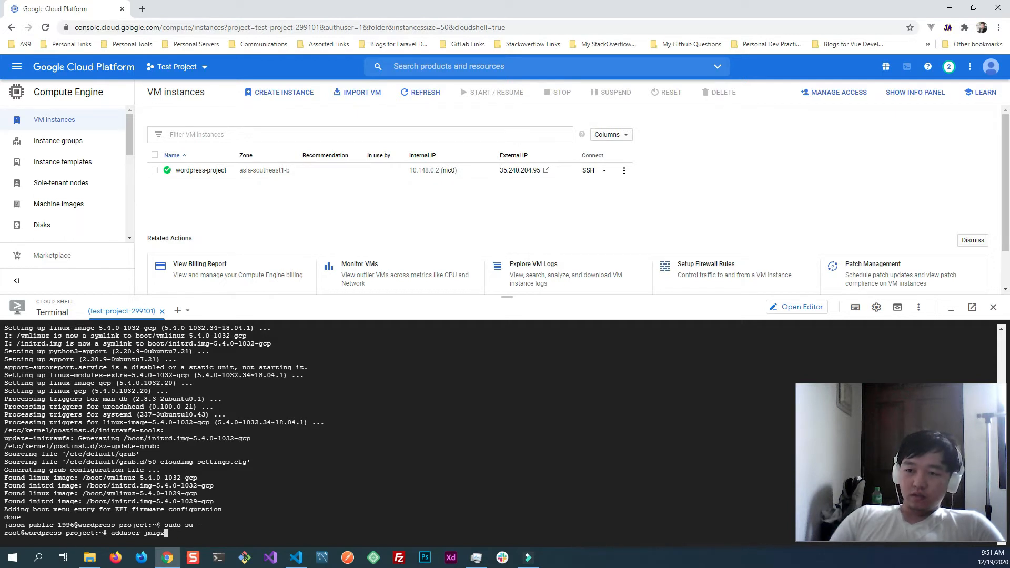
pyautogui.press('Return')
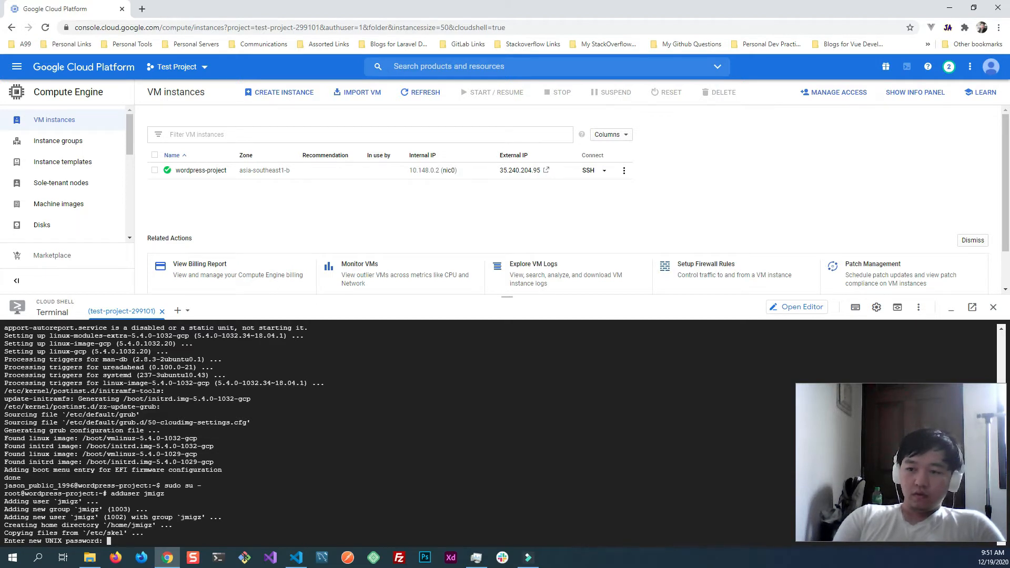
pyautogui.press('Return')
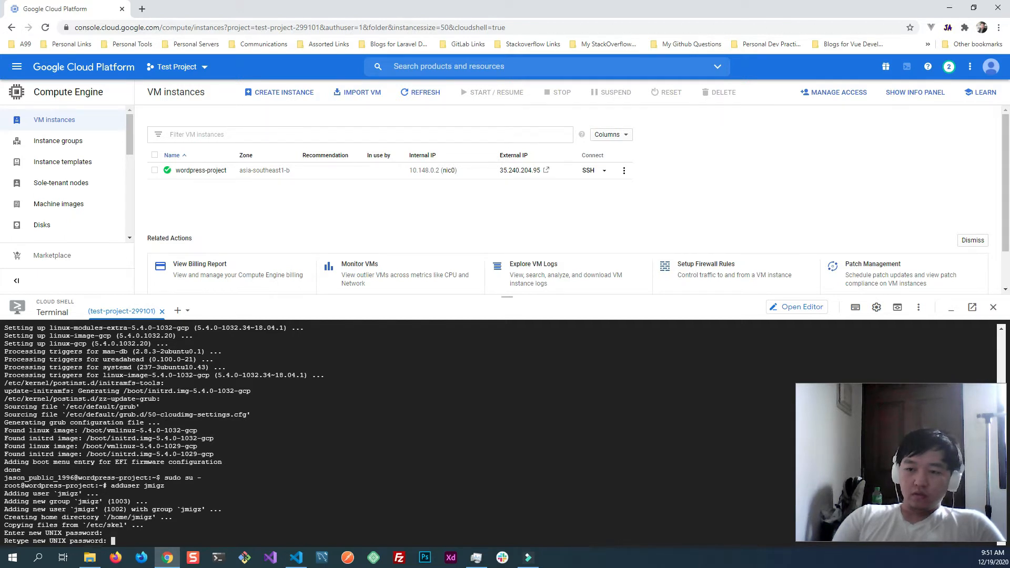
pyautogui.press('Return')
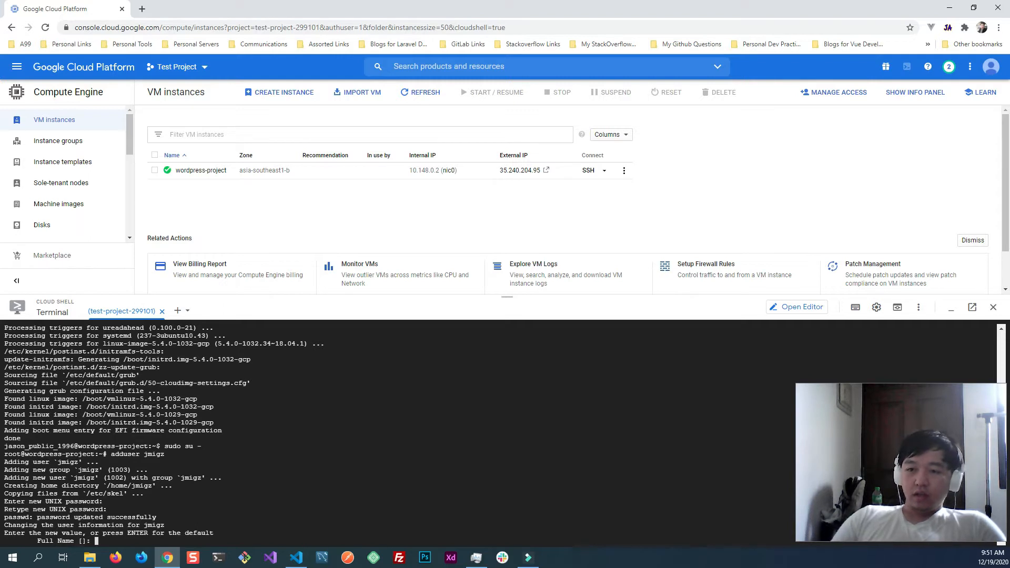
# - Leave the new user's full name, room number, phone and other details blank, and accept the information as correct
pyautogui.press('Return')
pyautogui.press('Return')
pyautogui.press('Return')
pyautogui.press('Return')
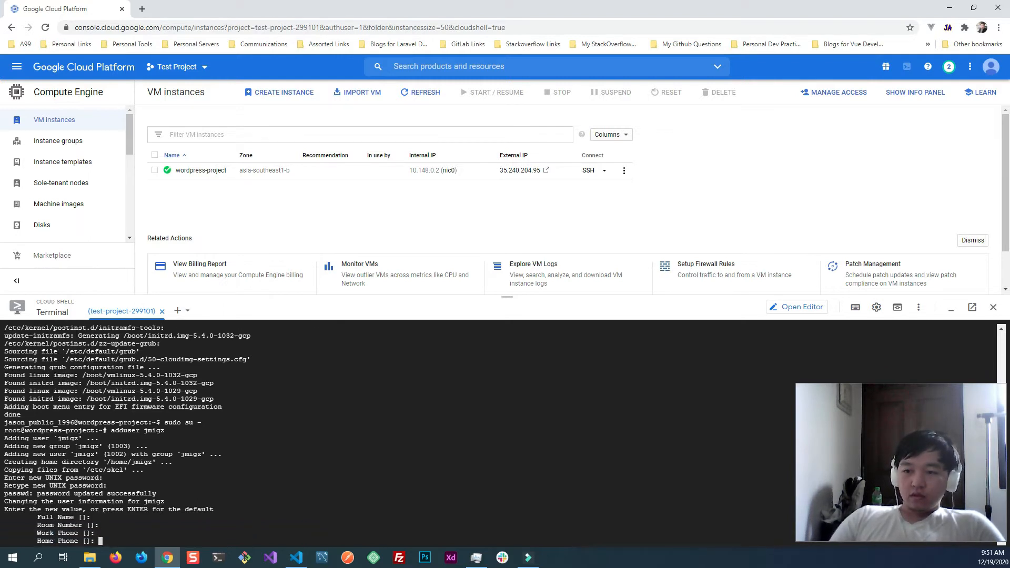
pyautogui.press('Return')
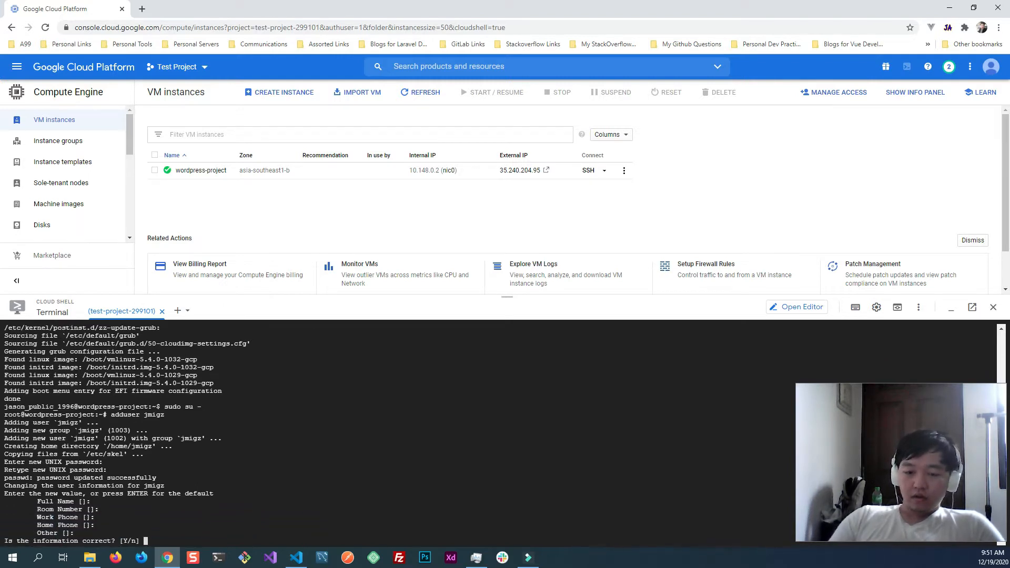
pyautogui.write('y')
pyautogui.press('Return')
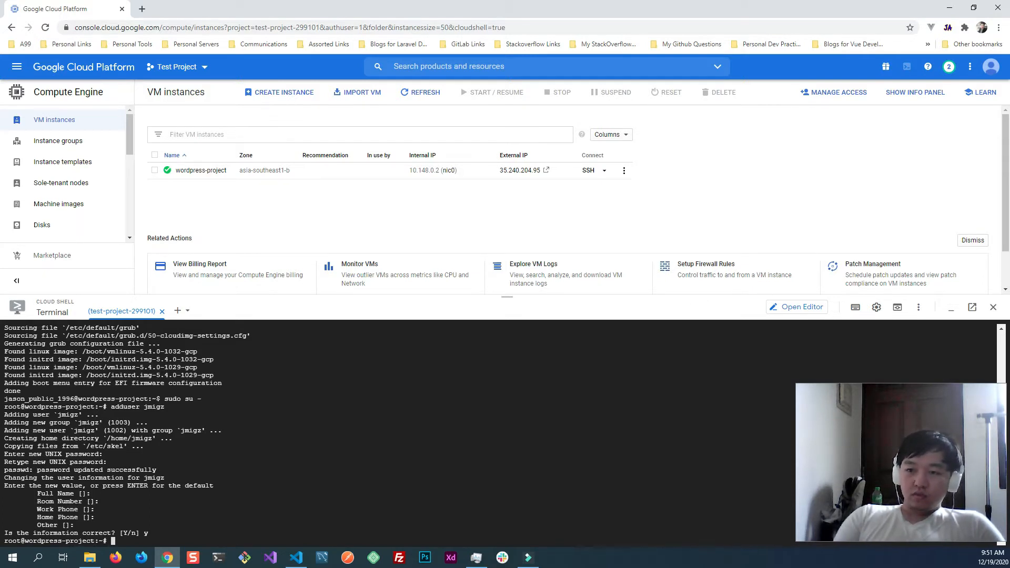
# - Add jmigz to the sudo group by running usermod -aG sudo jmigz
pyautogui.write('use')
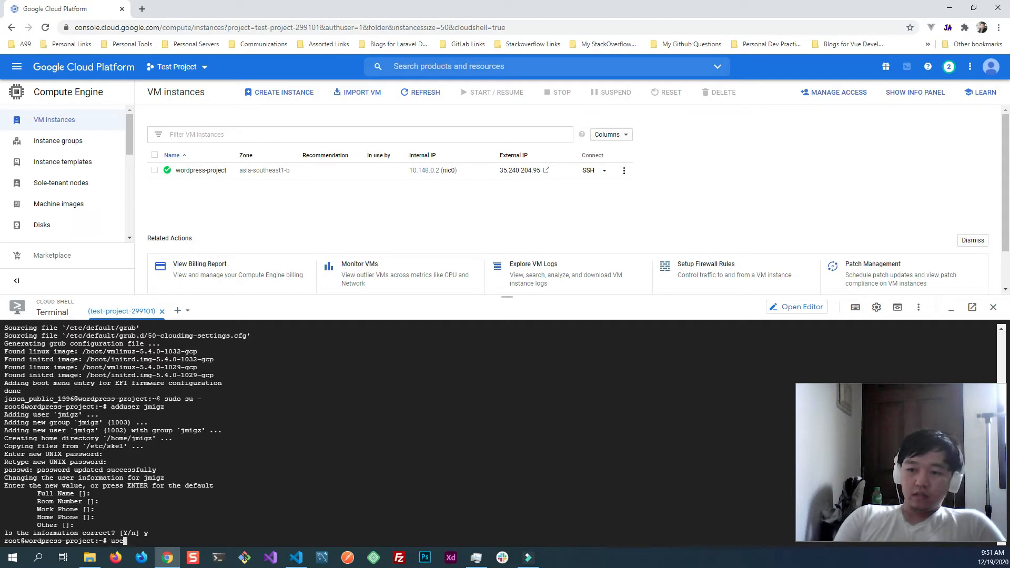
pyautogui.write('rmod -aG sudo ')
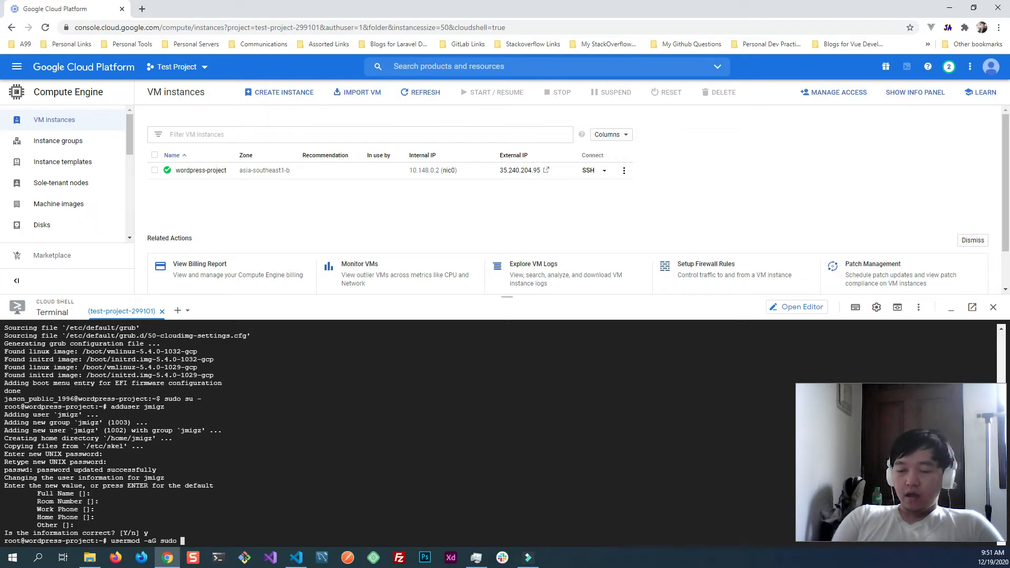
pyautogui.write('jmigz')
pyautogui.press('Return')
# - Exit the root session and switch to the new user by running sudo su - jmigz
pyautogui.write('exit')
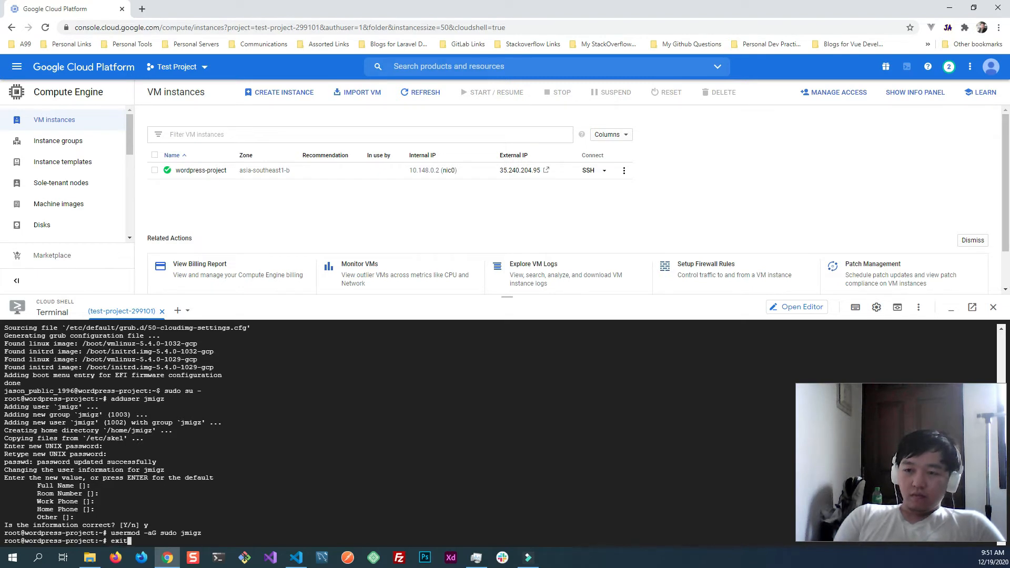
pyautogui.press('Return')
pyautogui.write('sudo -')
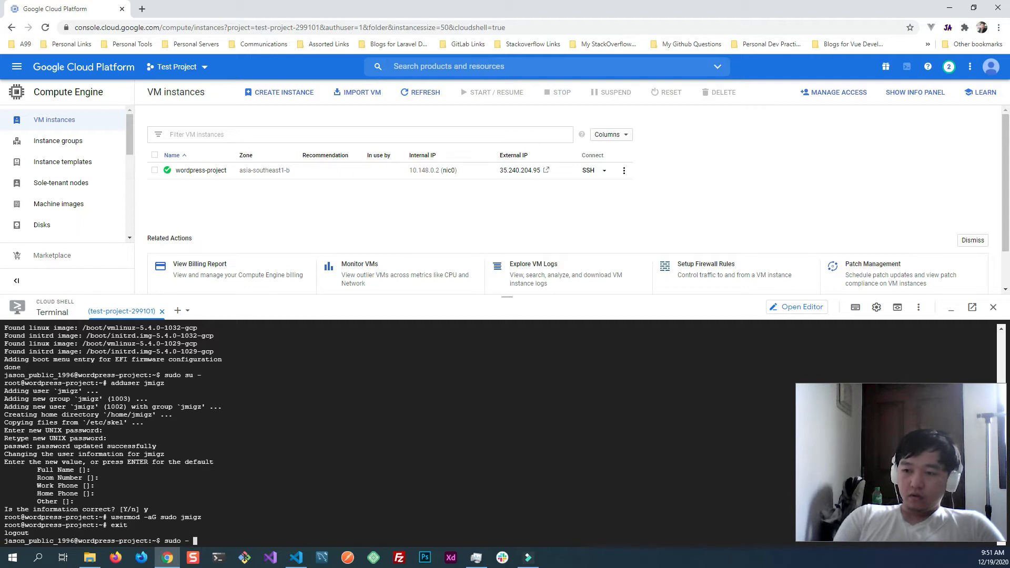
pyautogui.press('Left')
pyautogui.press('Left')
pyautogui.write('su ')
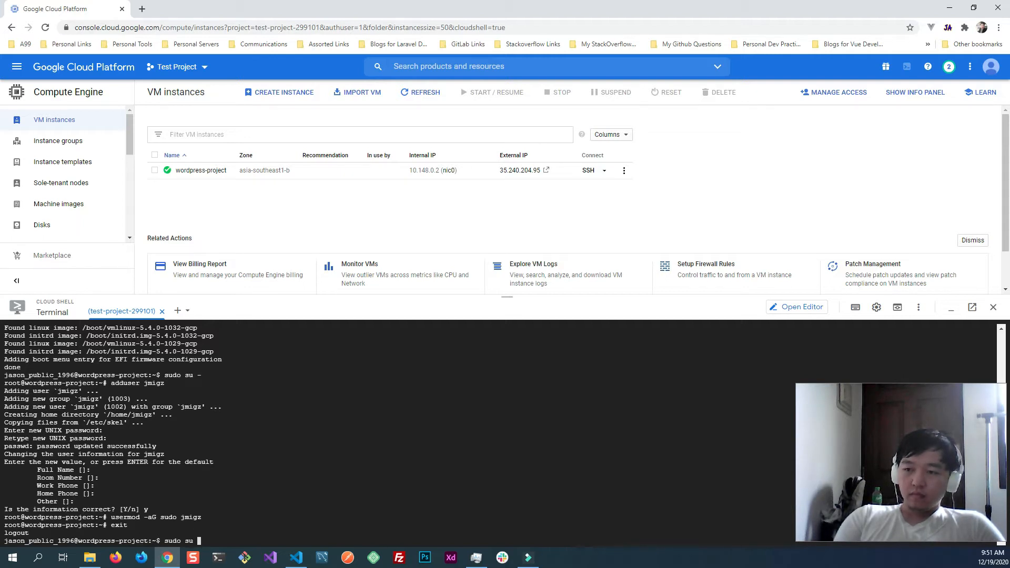
pyautogui.write('- jmigz')
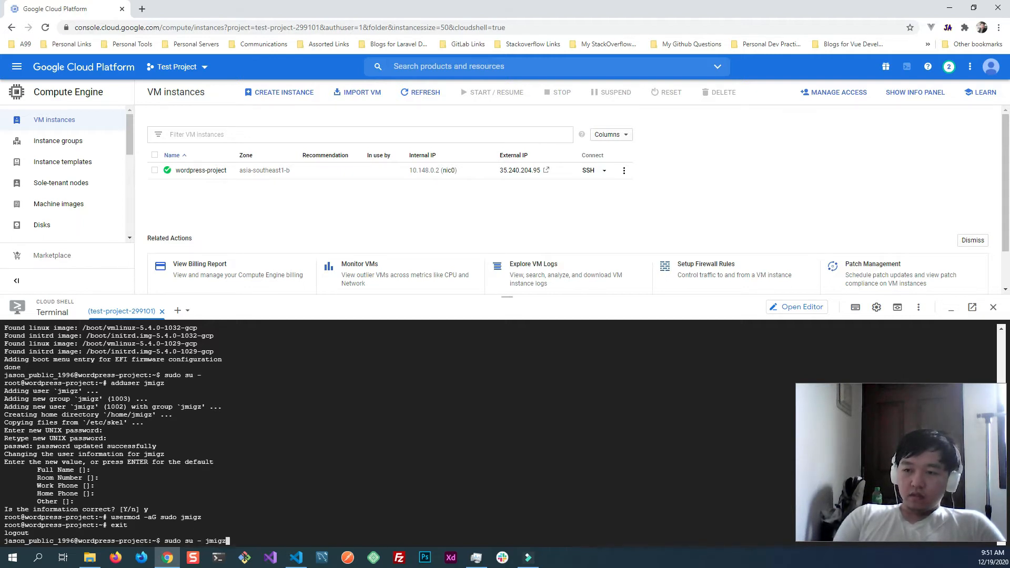
pyautogui.press('Return')
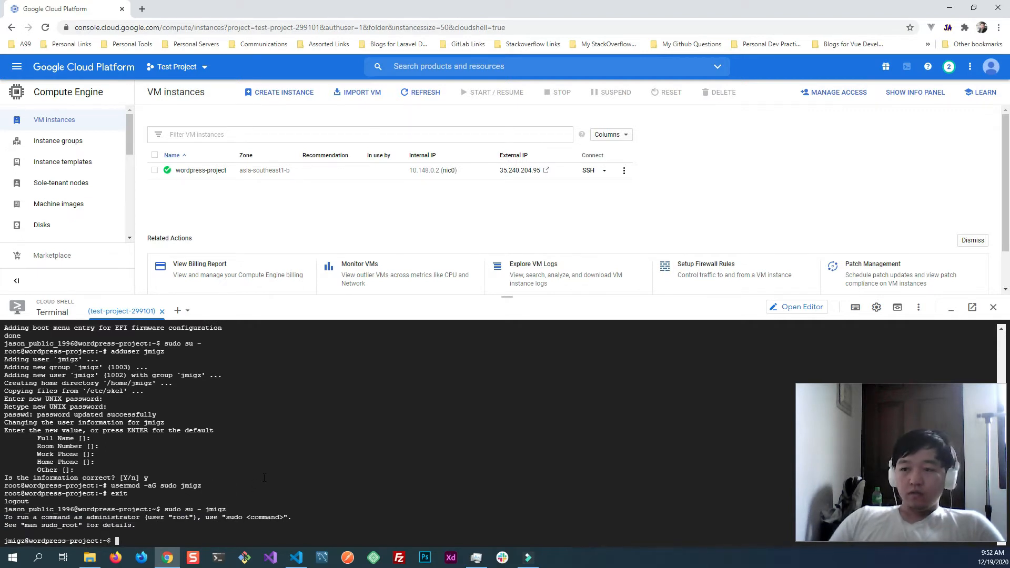
# - Check the new user's sudo privileges by running sudo -v twice, entering the account password when asked
pyautogui.click(288, 465)
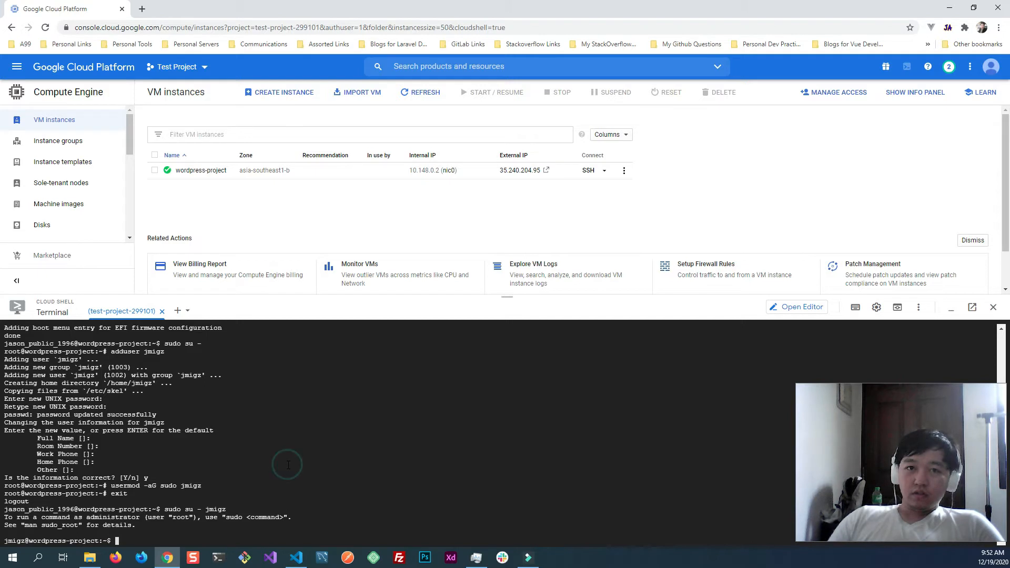
pyautogui.write('sud')
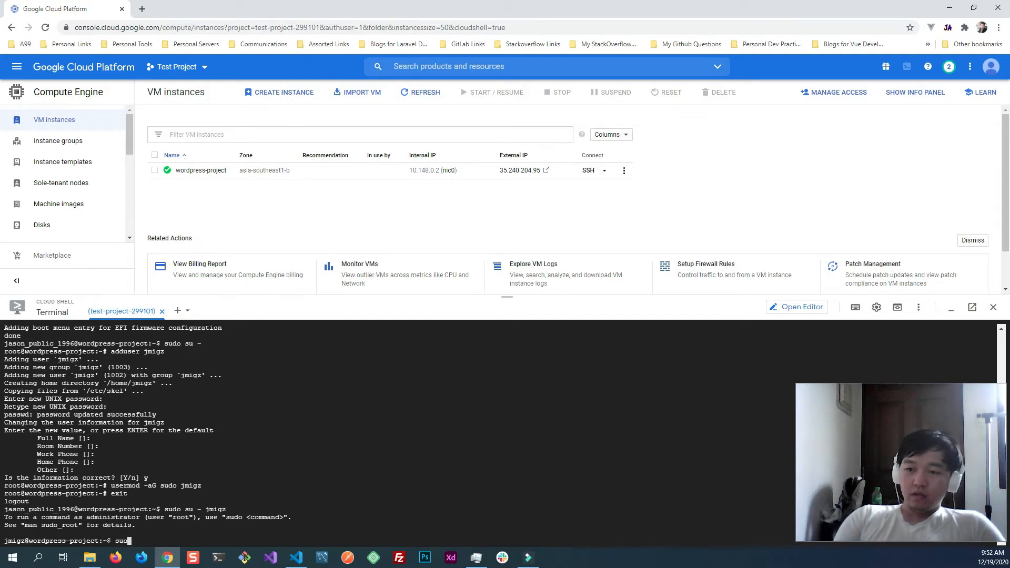
pyautogui.write('o -')
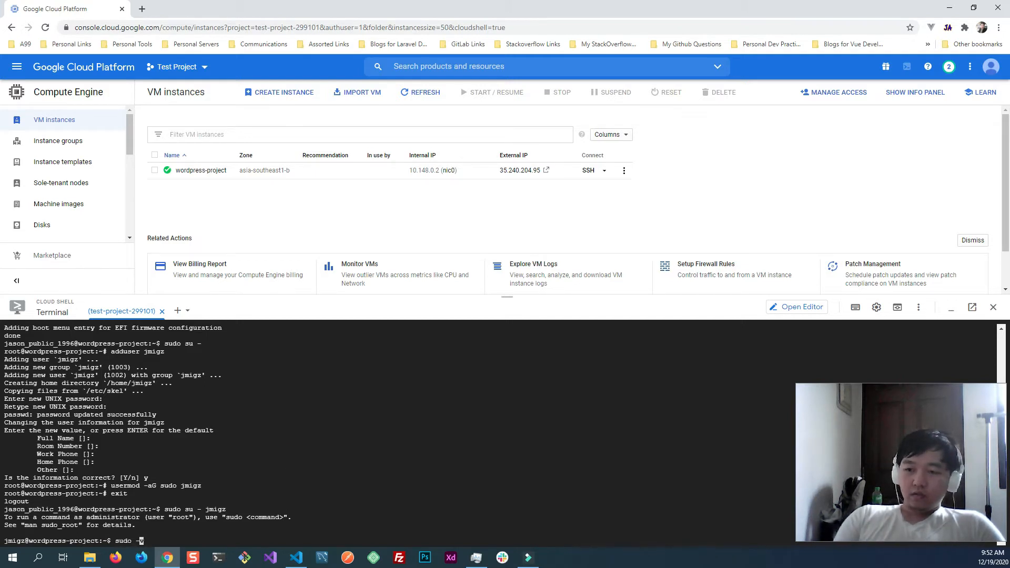
pyautogui.write('v')
pyautogui.press('Return')
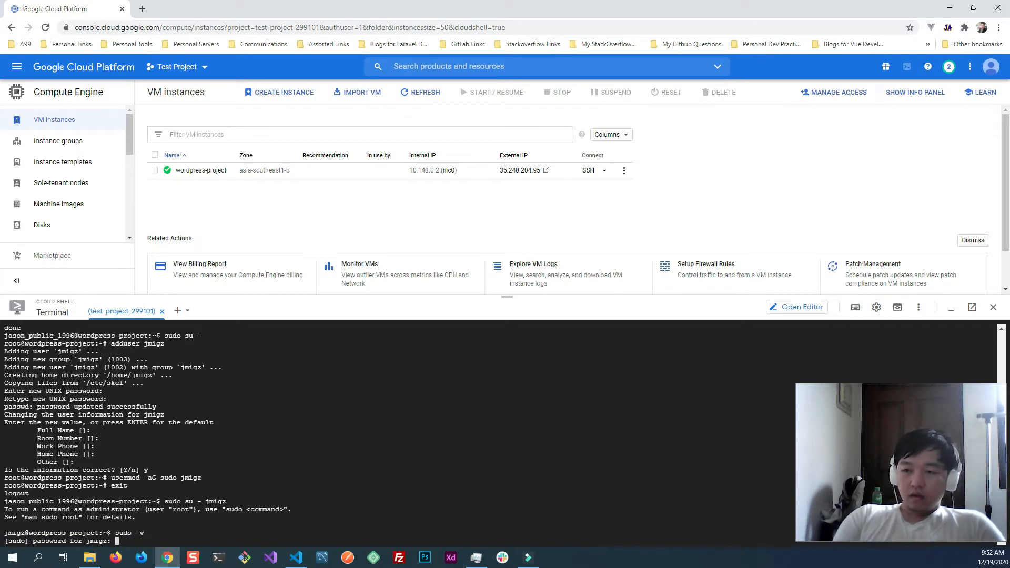
pyautogui.press('Return')
pyautogui.write('sudo -v')
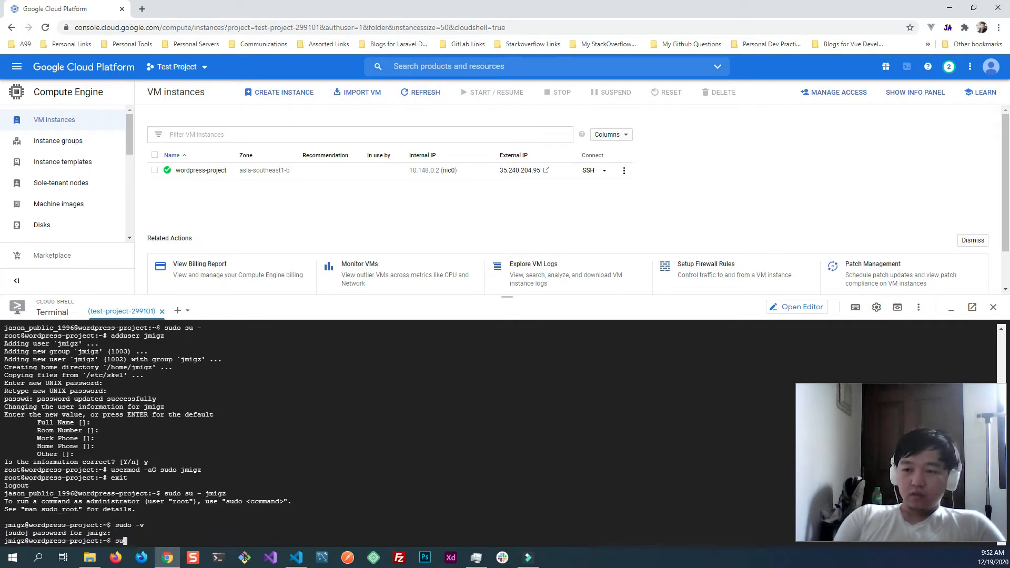
pyautogui.press('Return')
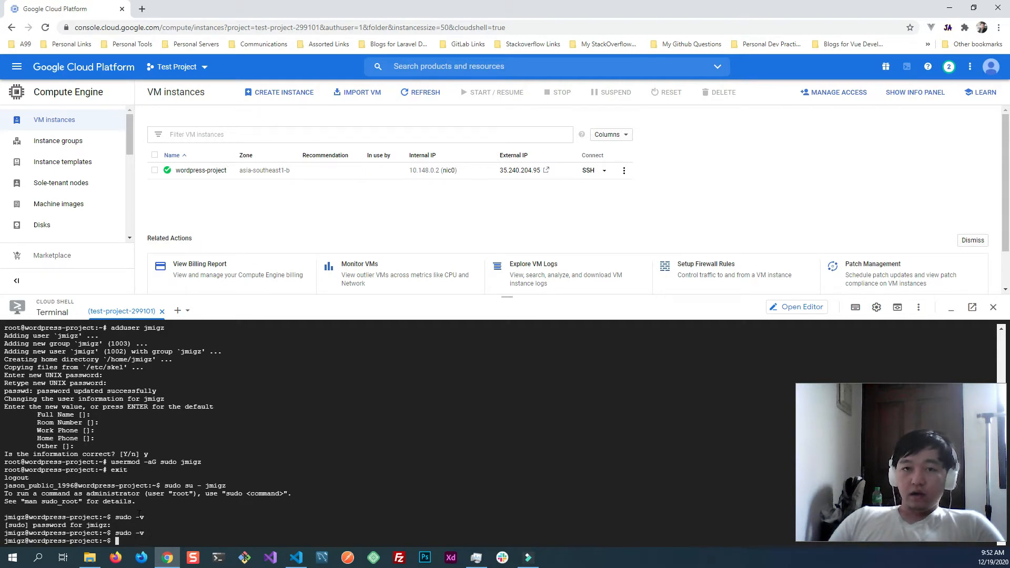
# - Install the Nginx web server by running sudo apt install nginx and agree to continue the installation
pyautogui.click(257, 458)
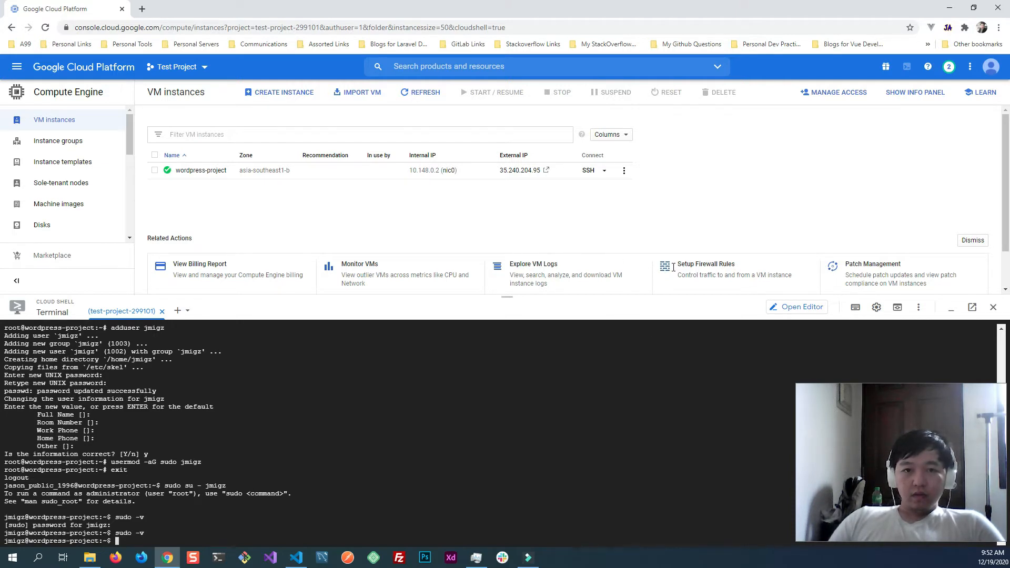
pyautogui.click(358, 452)
pyautogui.write('sudo ')
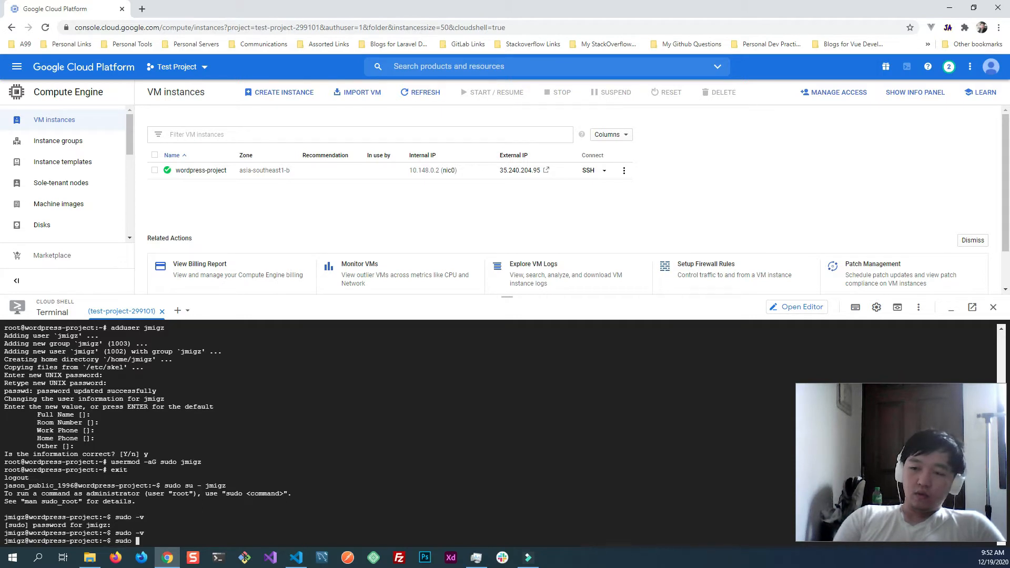
pyautogui.write('apt ')
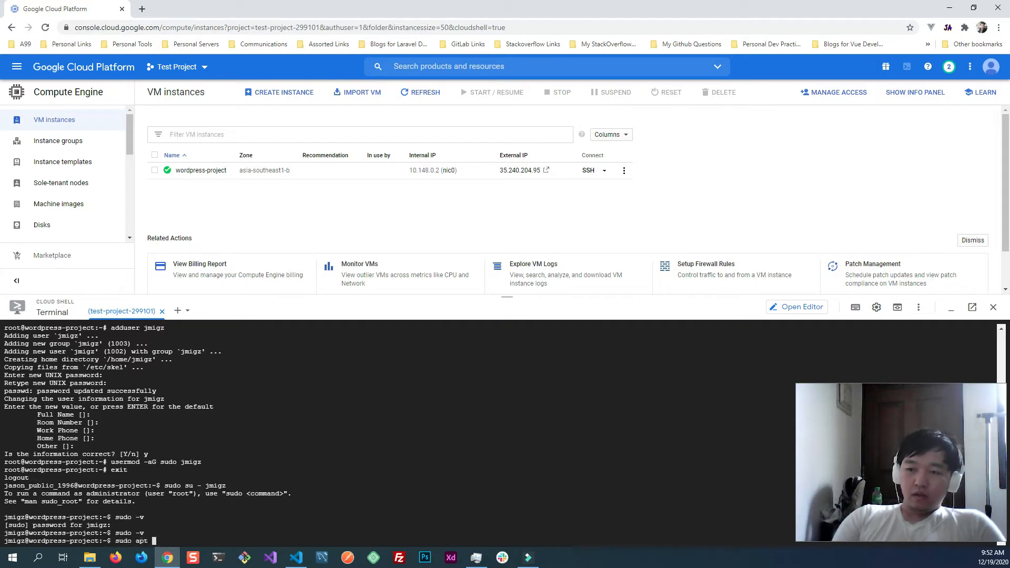
pyautogui.write('install')
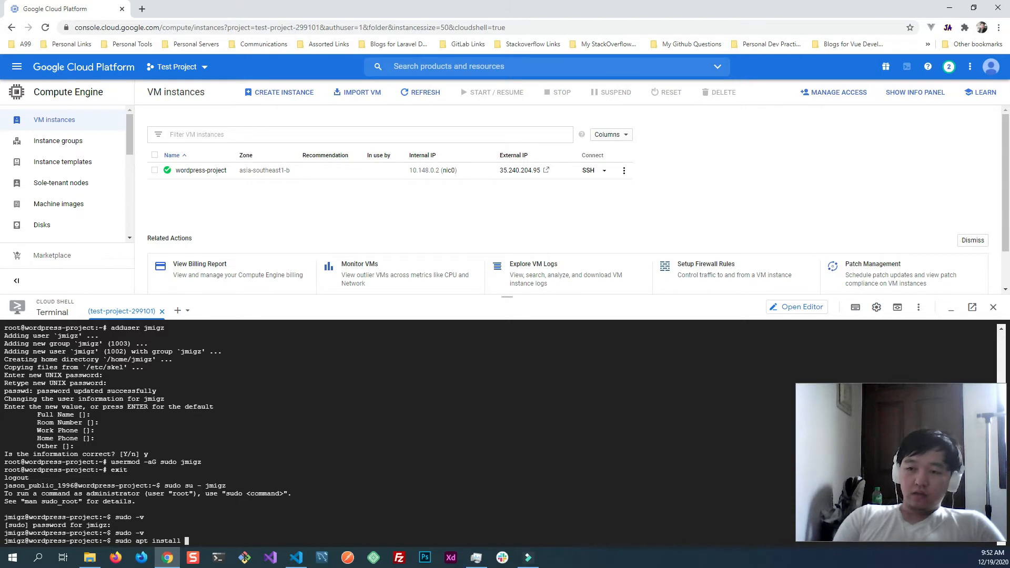
pyautogui.write(' nginx')
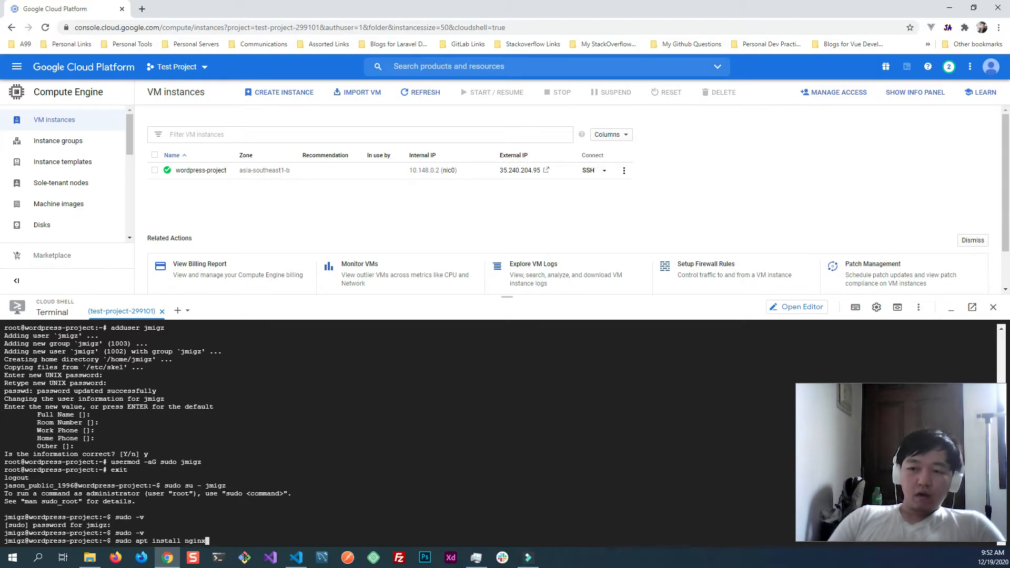
pyautogui.press('Return')
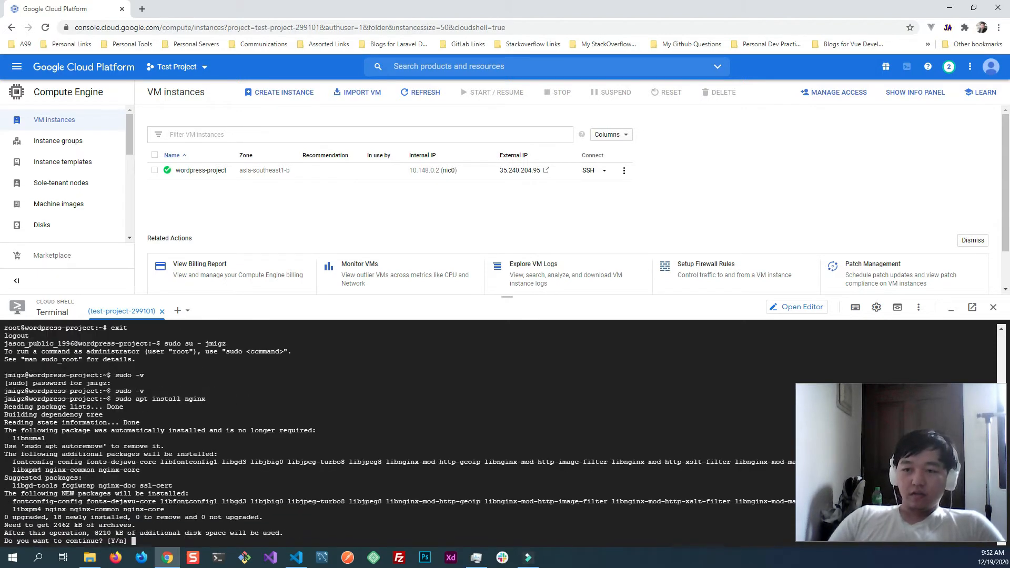
pyautogui.write('y')
pyautogui.press('Return')
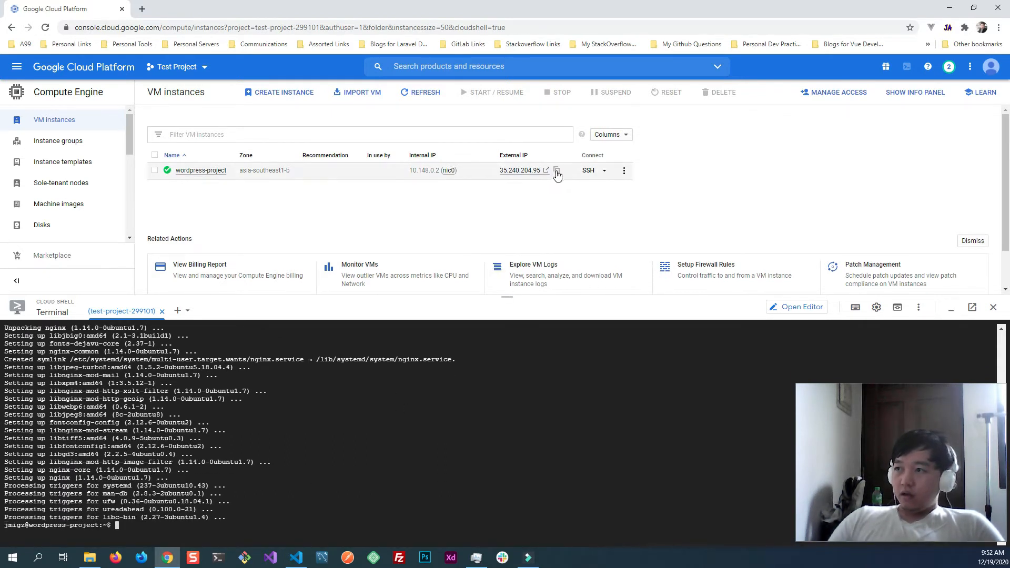
# - Copy the external IP of the wordpress-project VM and open it in a new browser tab to check the Nginx page
pyautogui.click(557, 174)
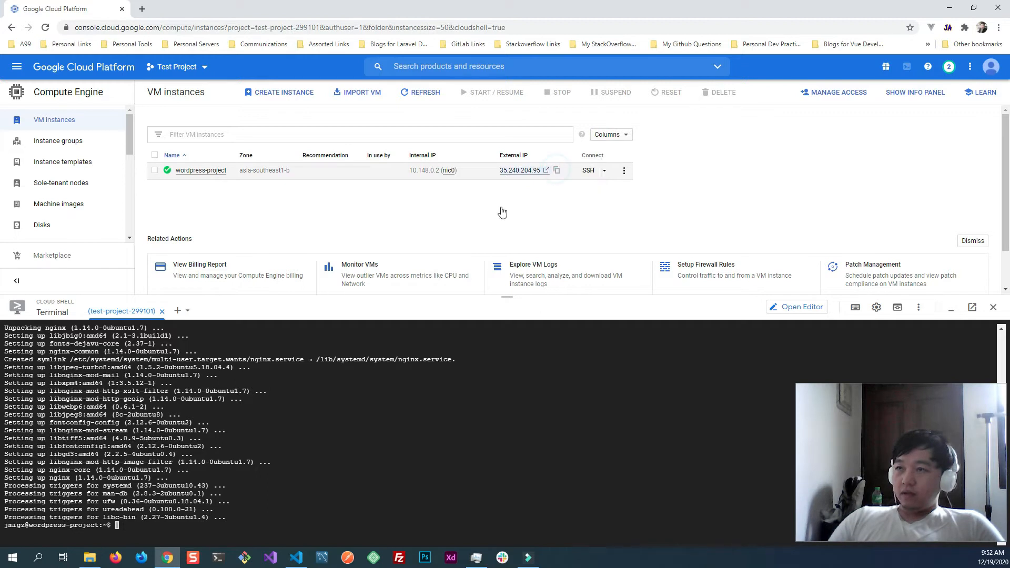
pyautogui.click(142, 9)
pyautogui.hotkey('ctrl', 'v')
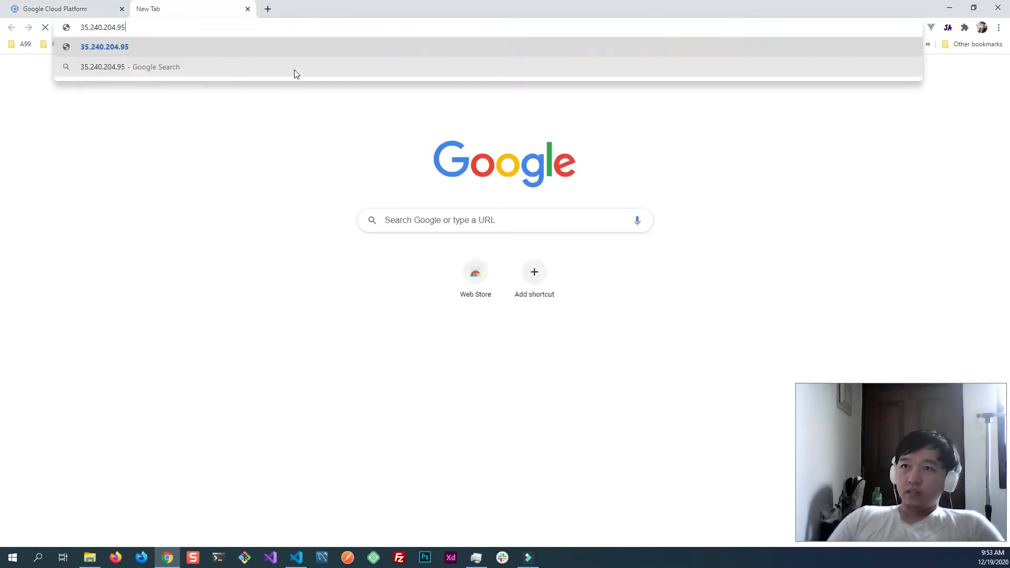
pyautogui.press('Return')
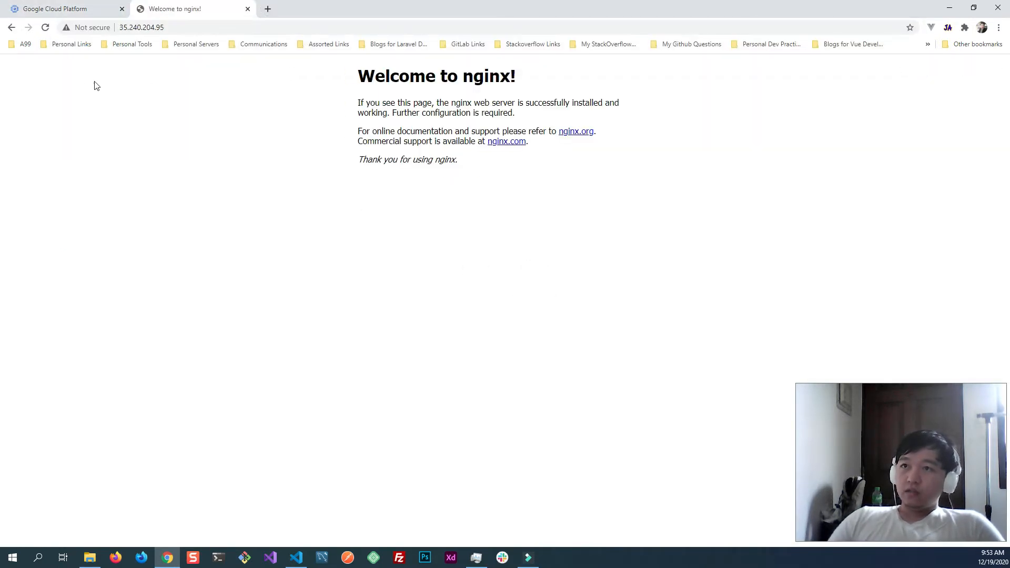
pyautogui.moveTo(358, 77); pyautogui.dragTo(518, 84)
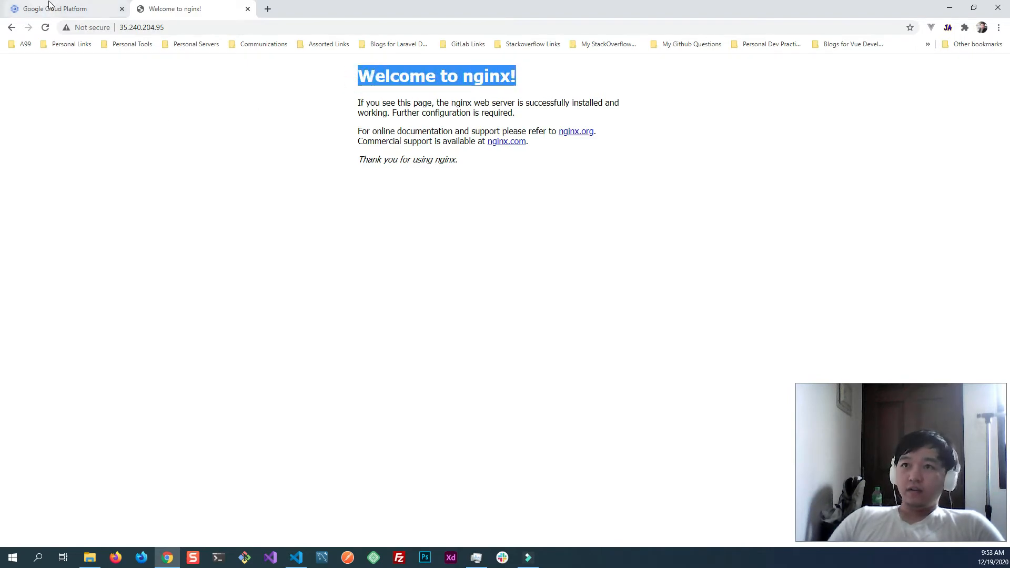
# - Return to the Cloud Shell session and check the installed Nginx version by running nginx -v
pyautogui.click(69, 9)
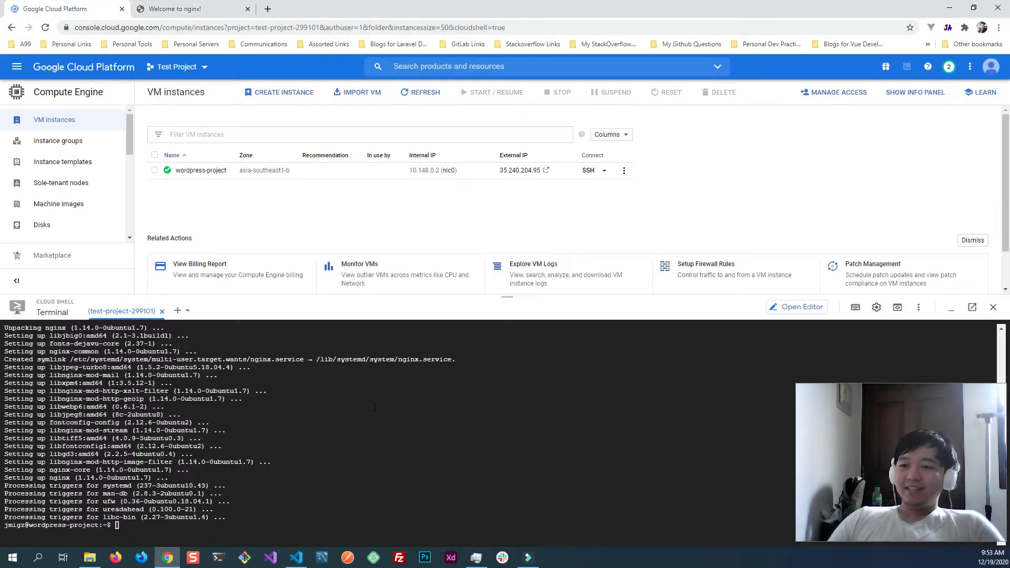
pyautogui.click(359, 408)
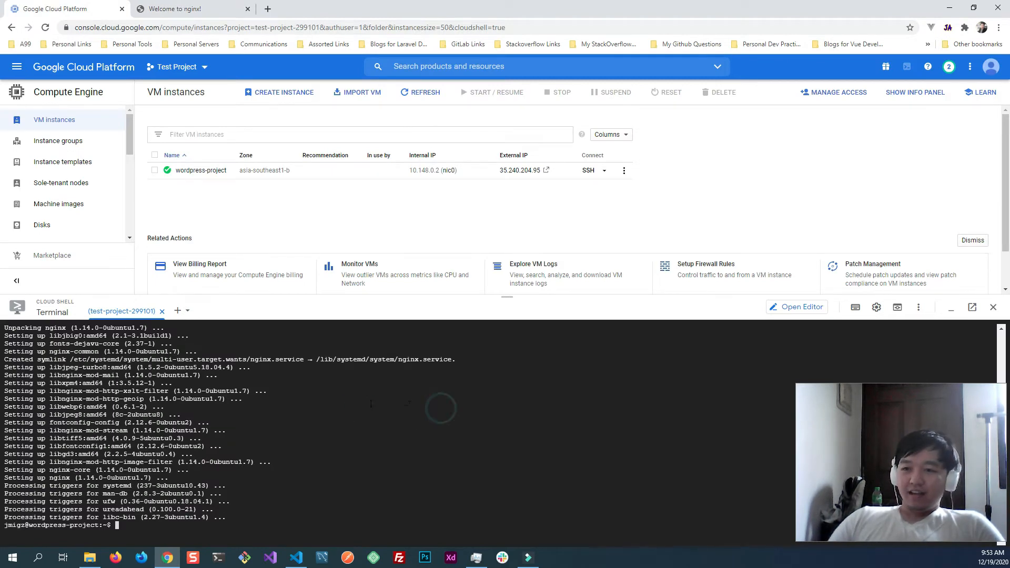
pyautogui.write('nginx ')
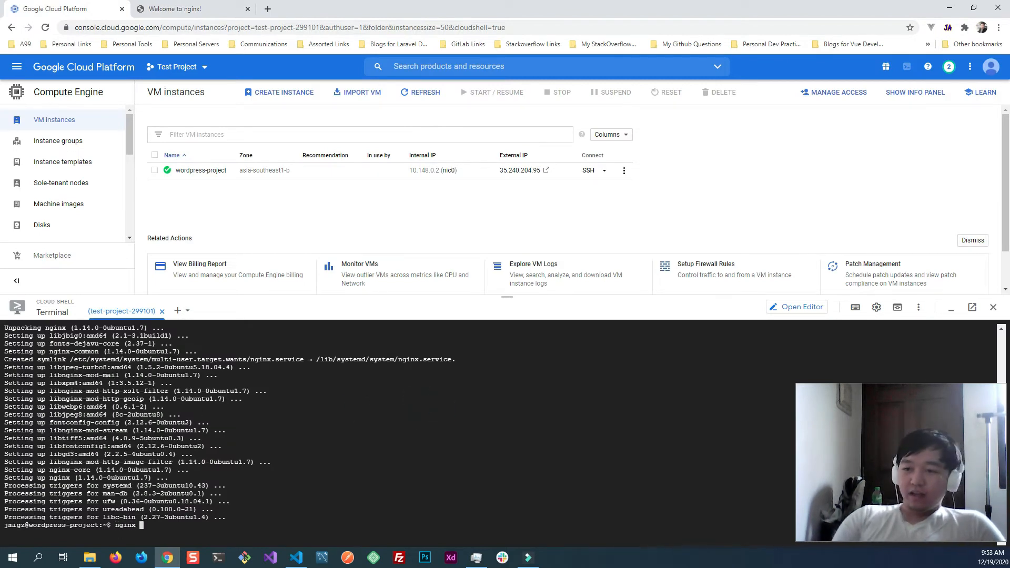
pyautogui.write('-v')
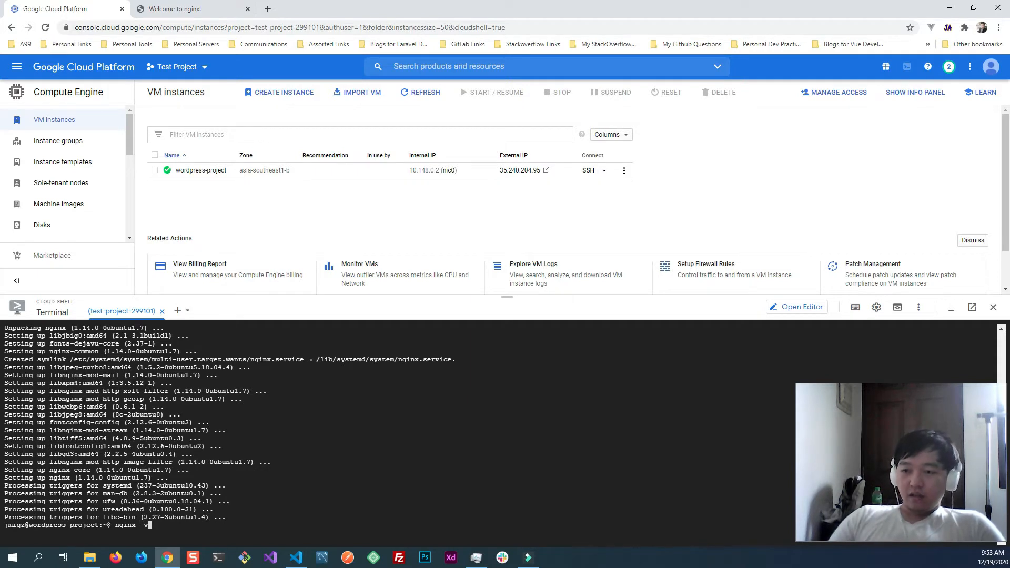
pyautogui.press('Return')
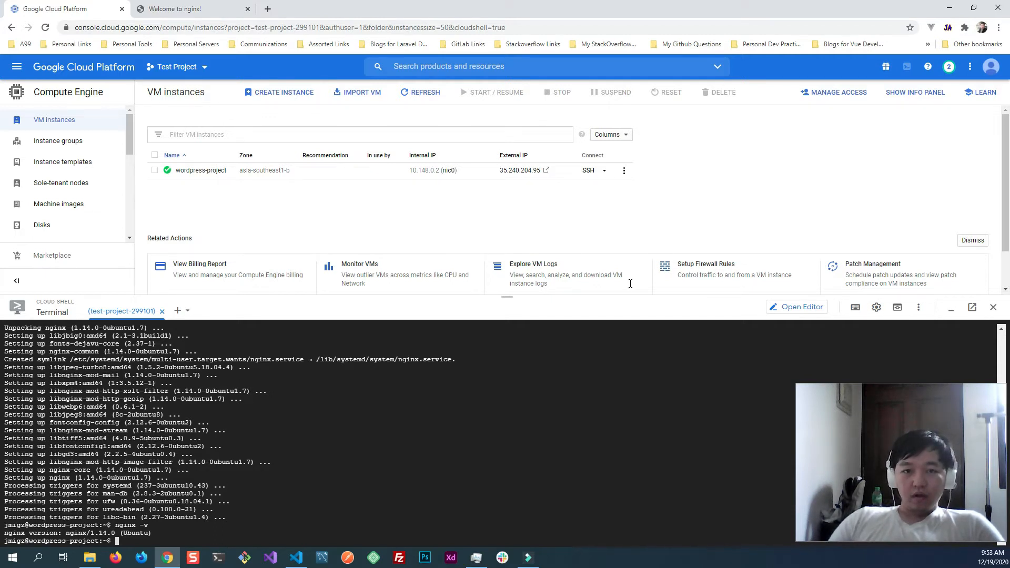
# - List the firewall application profiles available on the server by running sudo ufw app list
pyautogui.click(340, 424)
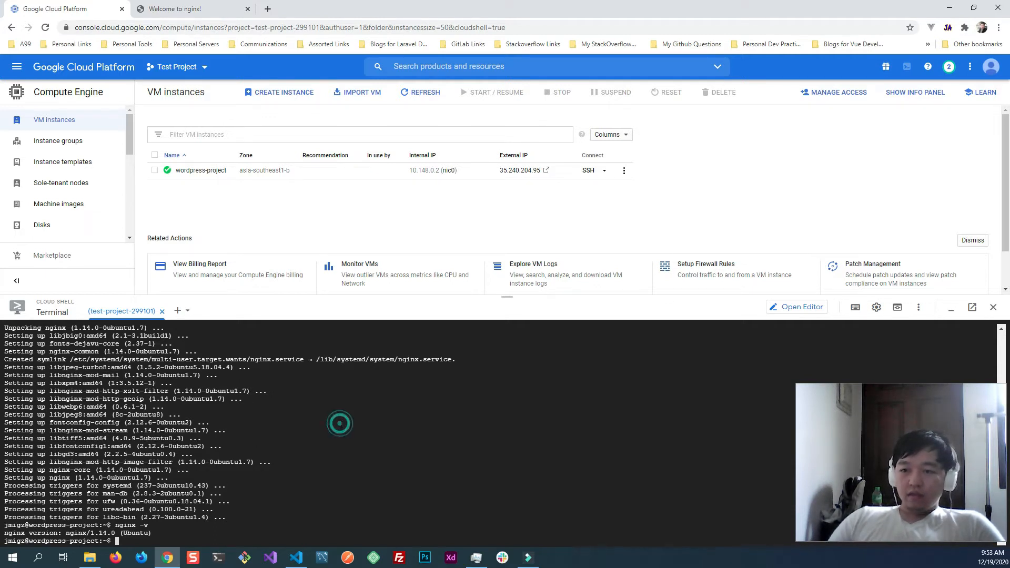
pyautogui.write('sudo')
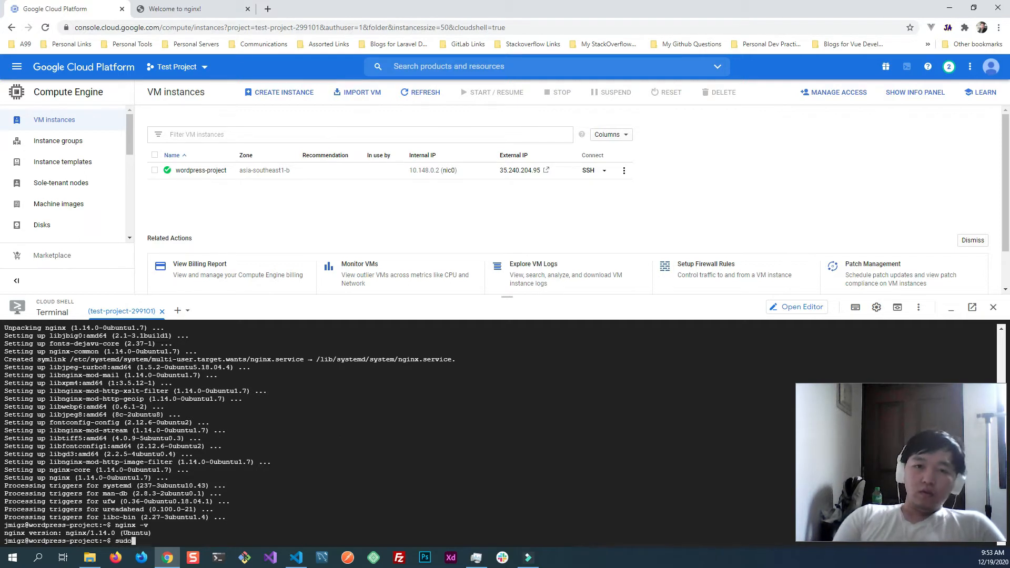
pyautogui.write(' ufw')
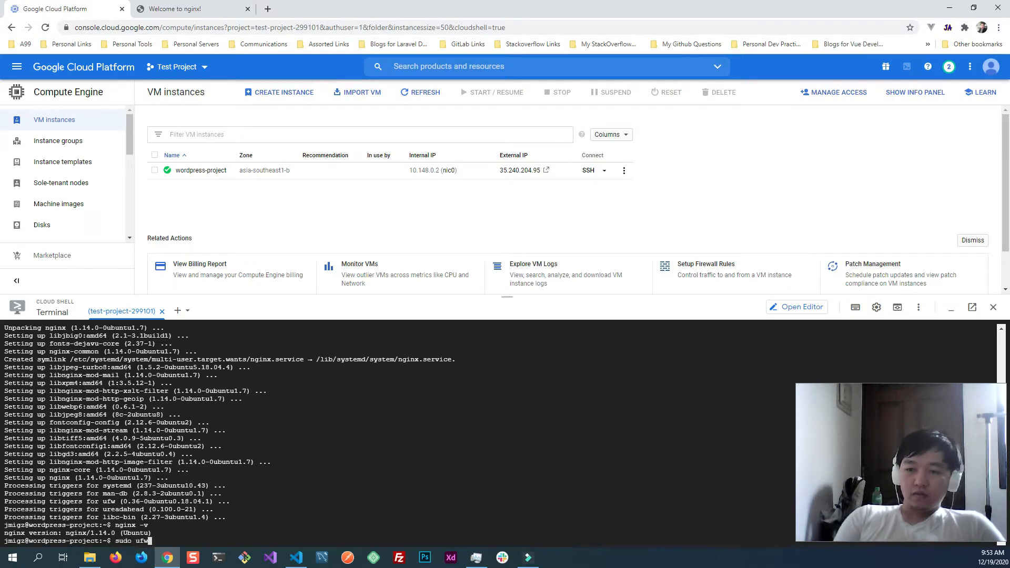
pyautogui.write(' app')
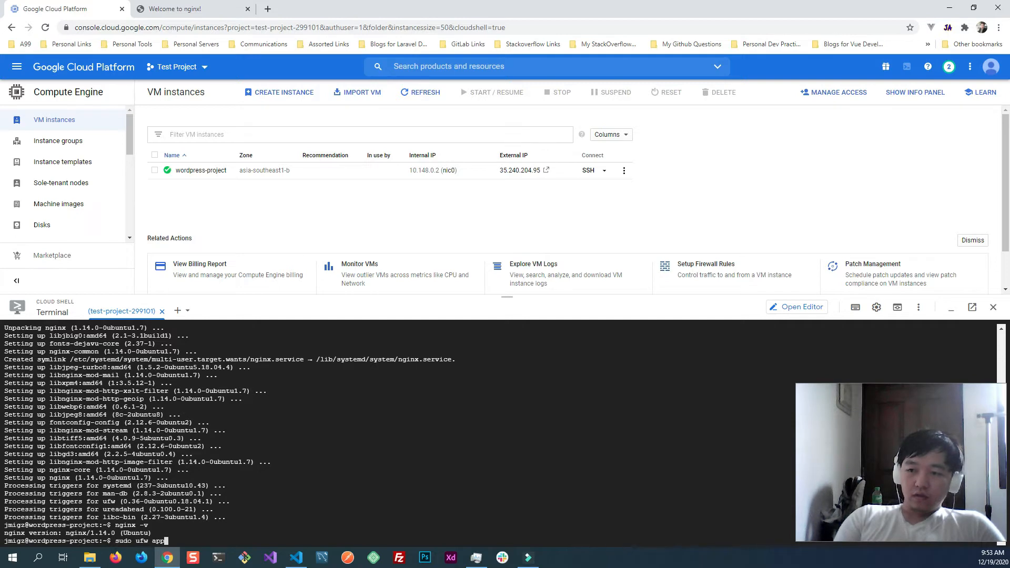
pyautogui.write(' list')
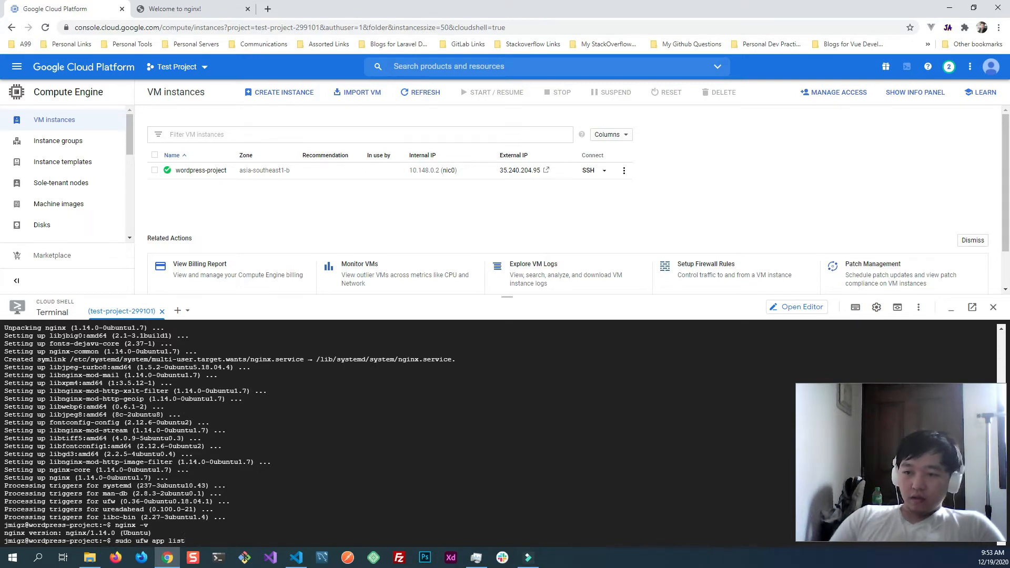
pyautogui.press('Return')
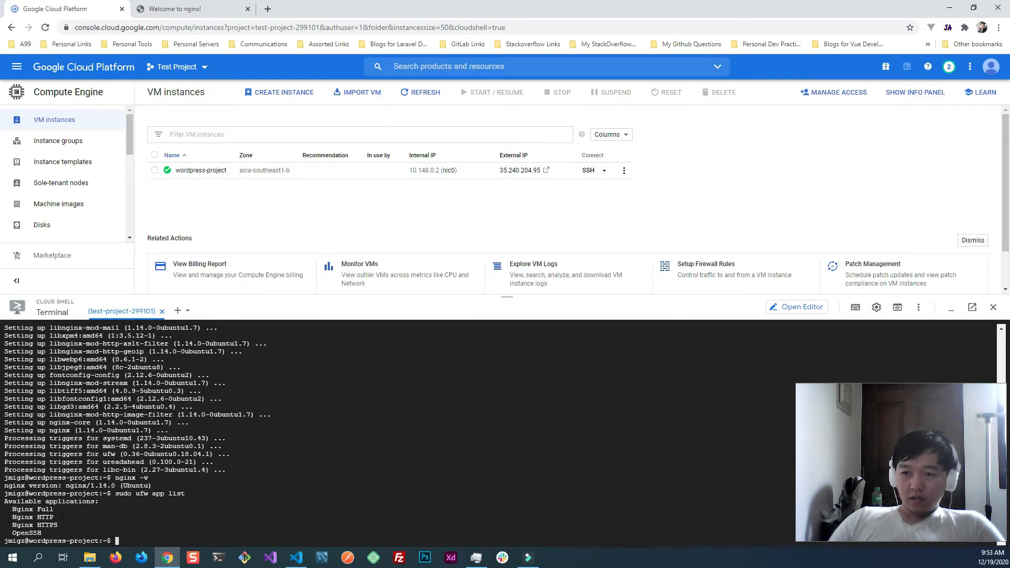
# - Allow the OpenSSH profile through the firewall by running sudo ufw allow OpenSSH
pyautogui.moveTo(12, 533); pyautogui.dragTo(41, 533)
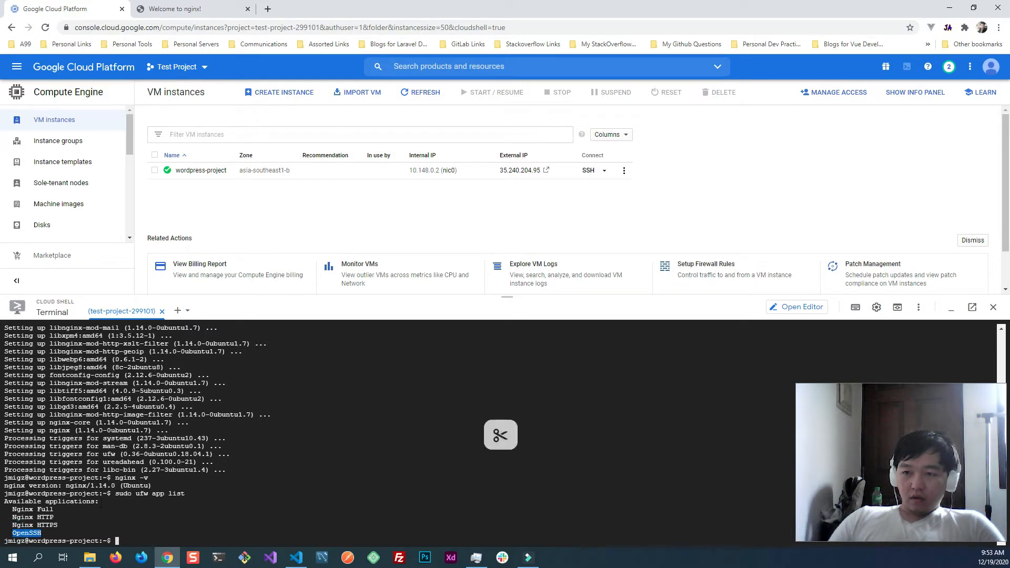
pyautogui.hotkey('ctrl', 'c')
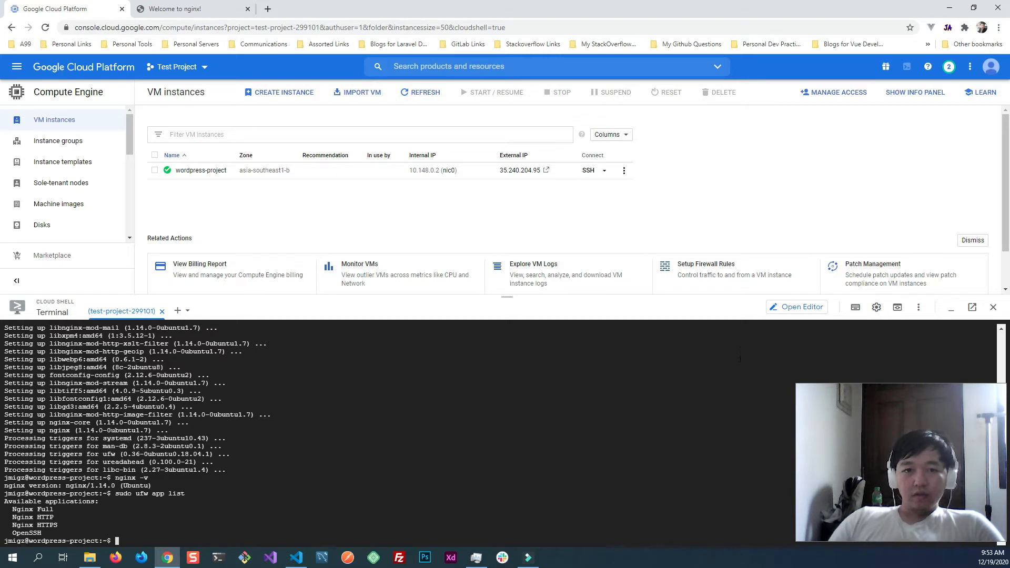
pyautogui.hotkey('alt', 'Tab')
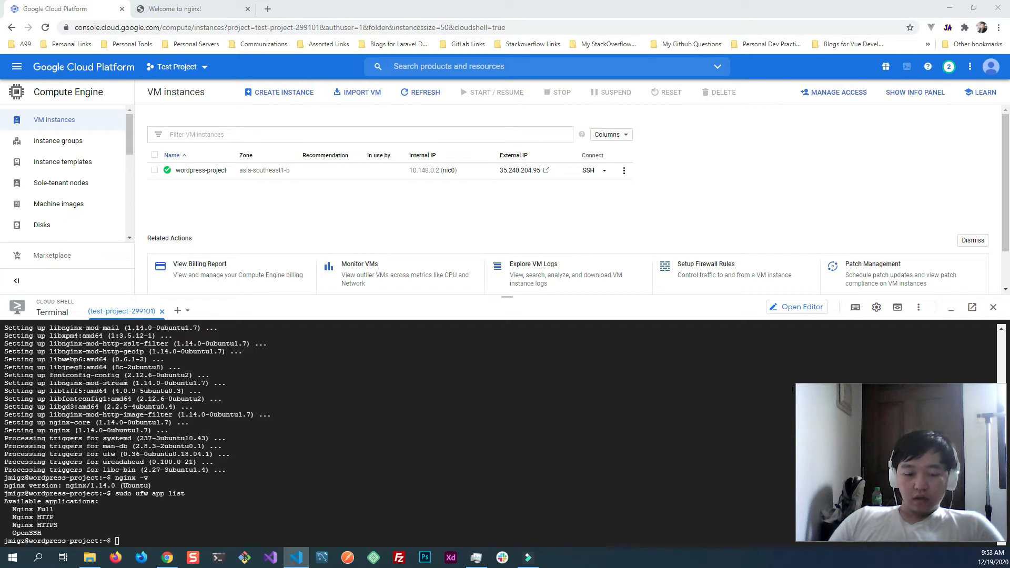
pyautogui.click(248, 405)
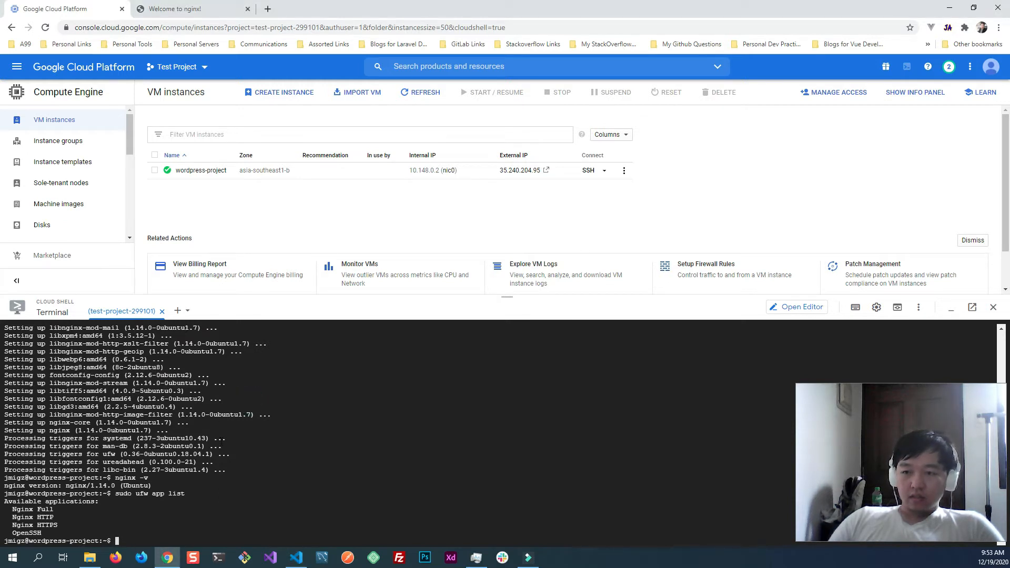
pyautogui.write('sudo ufw allow OpenSSH')
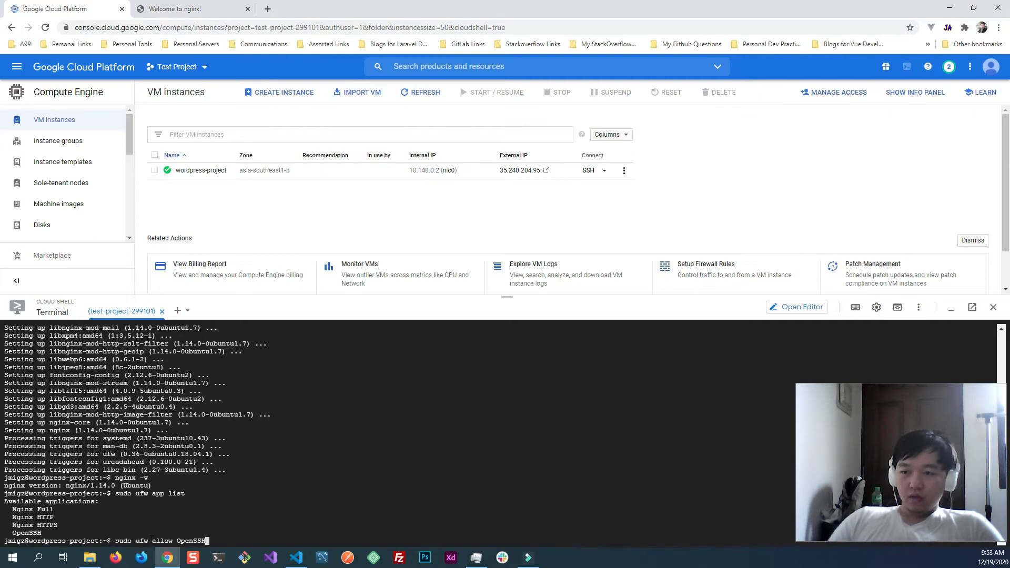
pyautogui.click(289, 494)
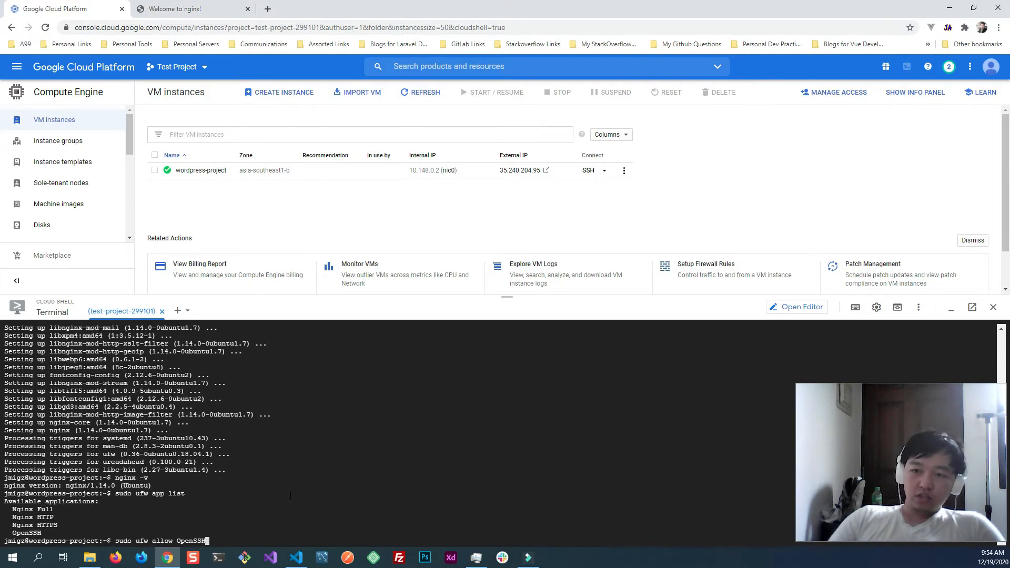
pyautogui.press('Return')
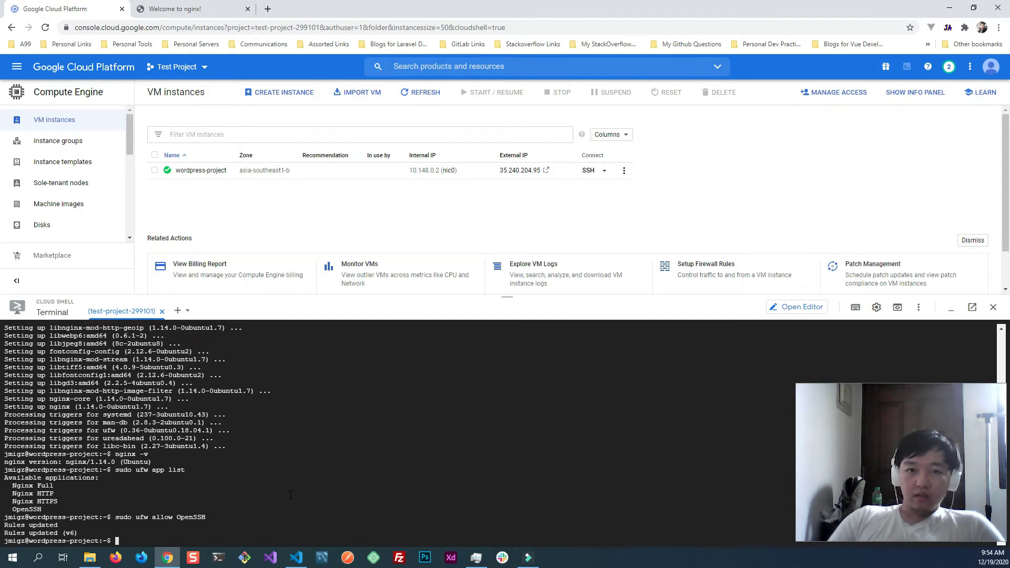
# - Check whether the firewall is active by running sudo ufw status
pyautogui.write('su')
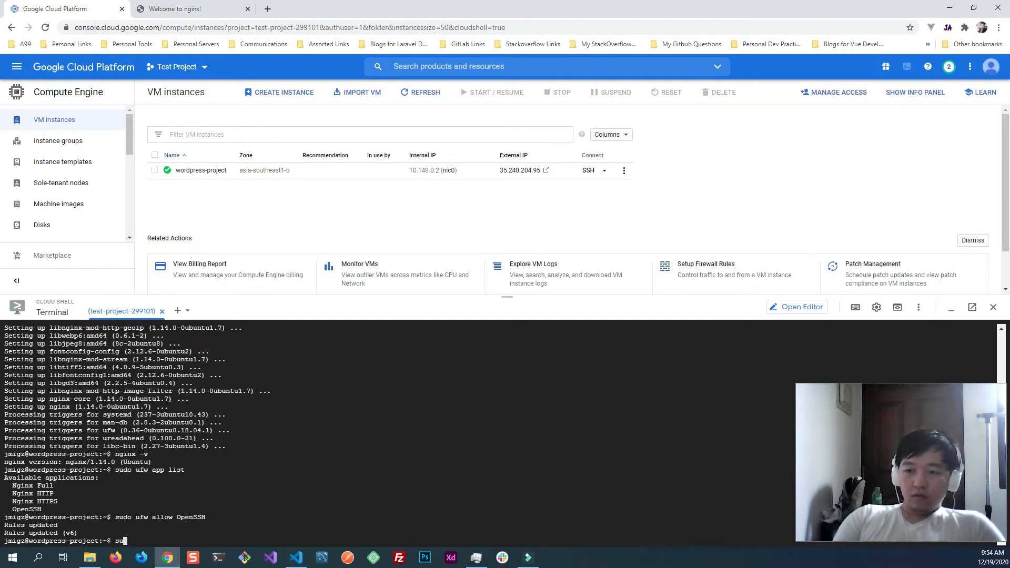
pyautogui.write('do ufw status')
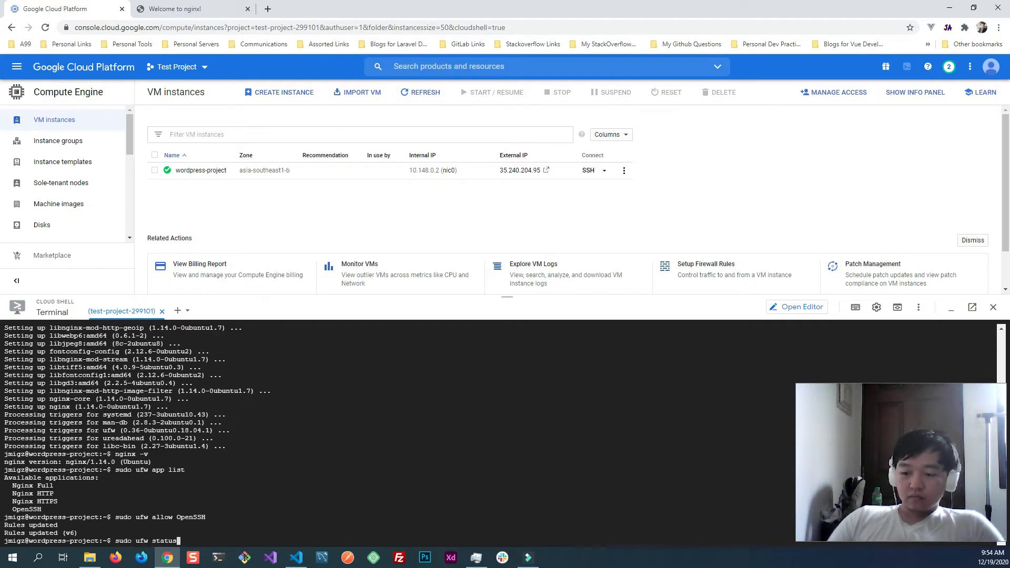
pyautogui.press('Return')
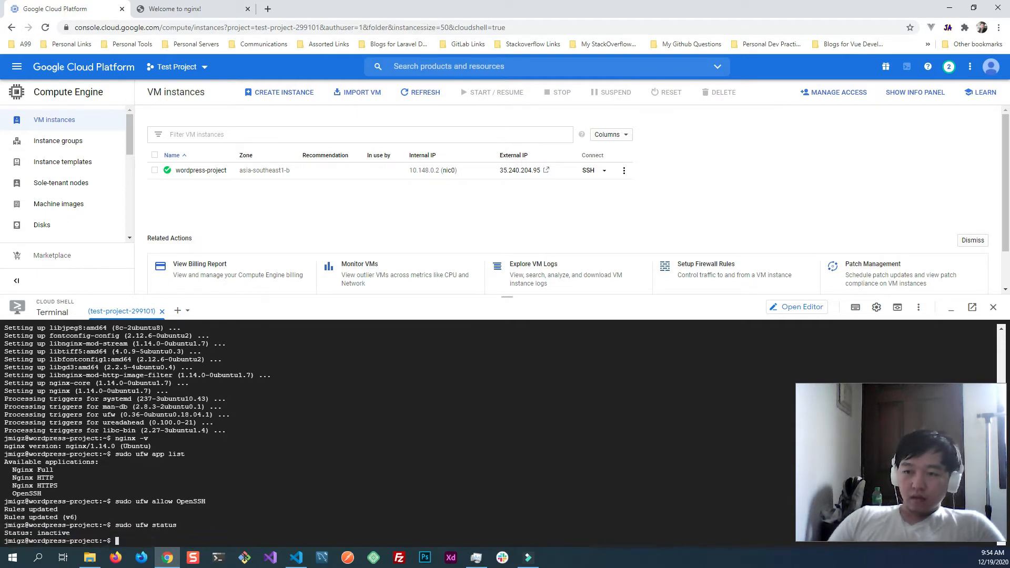
# - Enable the firewall by running sudo ufw enable and answer y to proceed with the operation
pyautogui.click(211, 475)
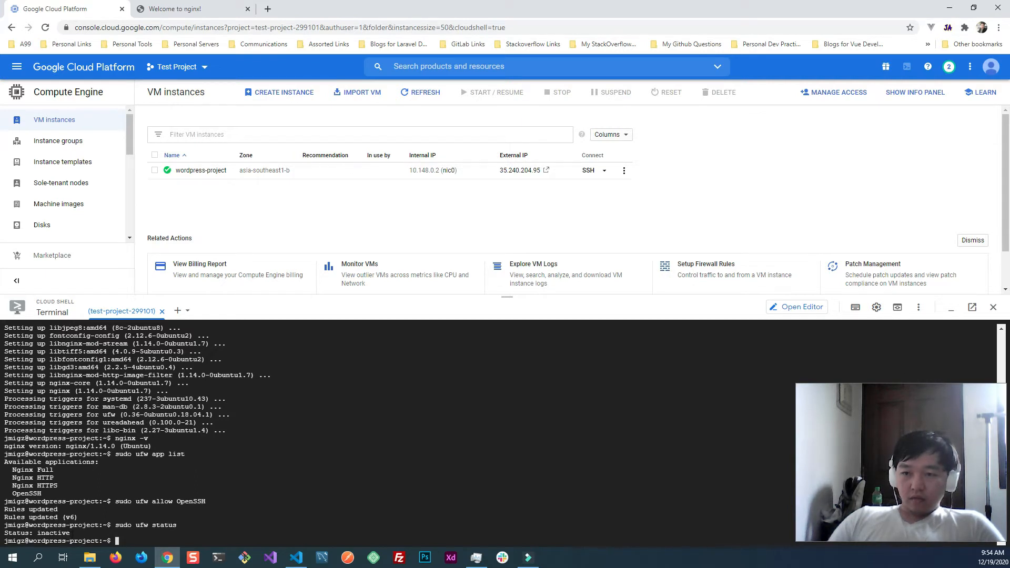
pyautogui.hotkey('alt', 'Tab')
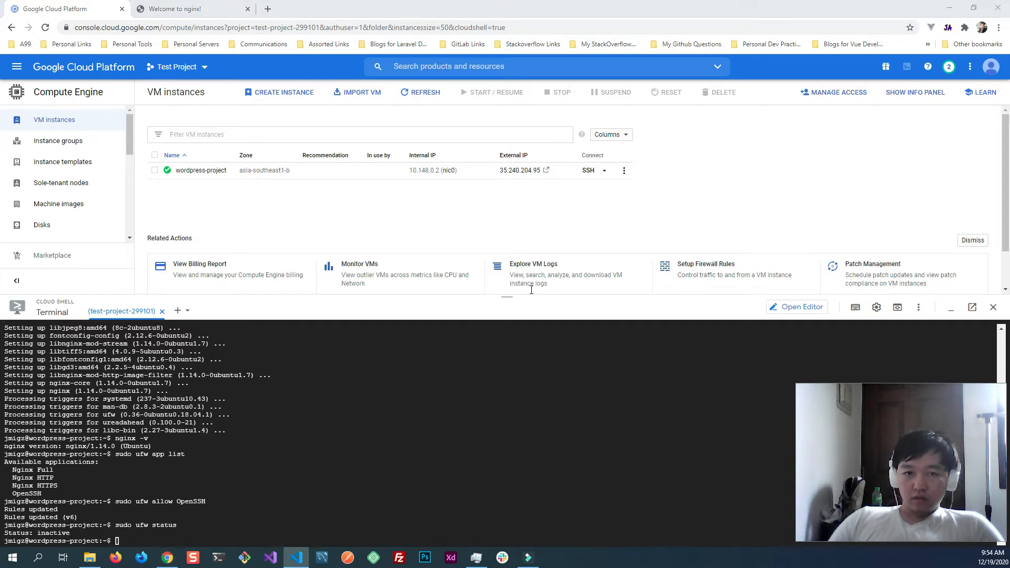
pyautogui.click(304, 447)
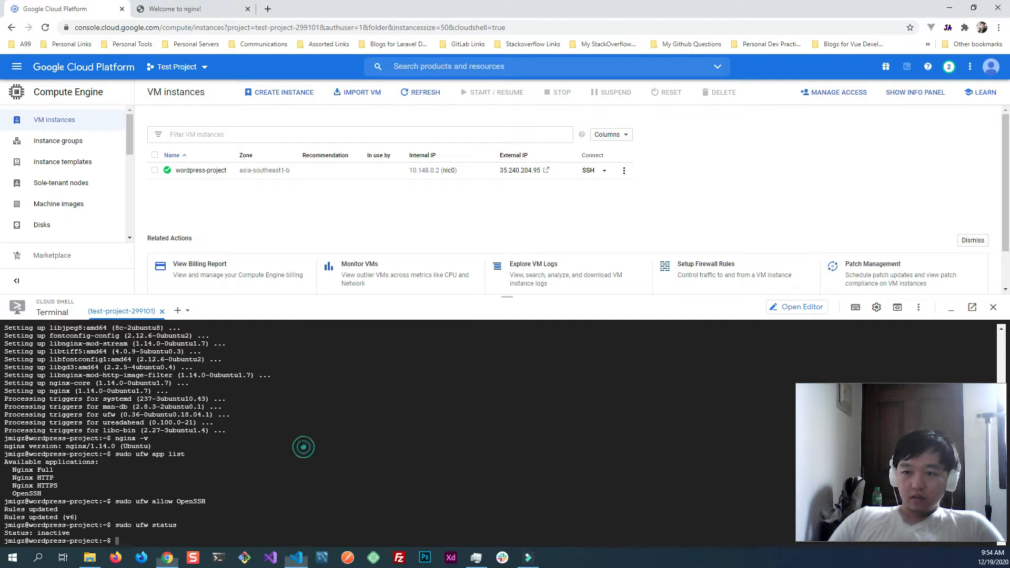
pyautogui.write('sudo ufw enable')
pyautogui.press('Return')
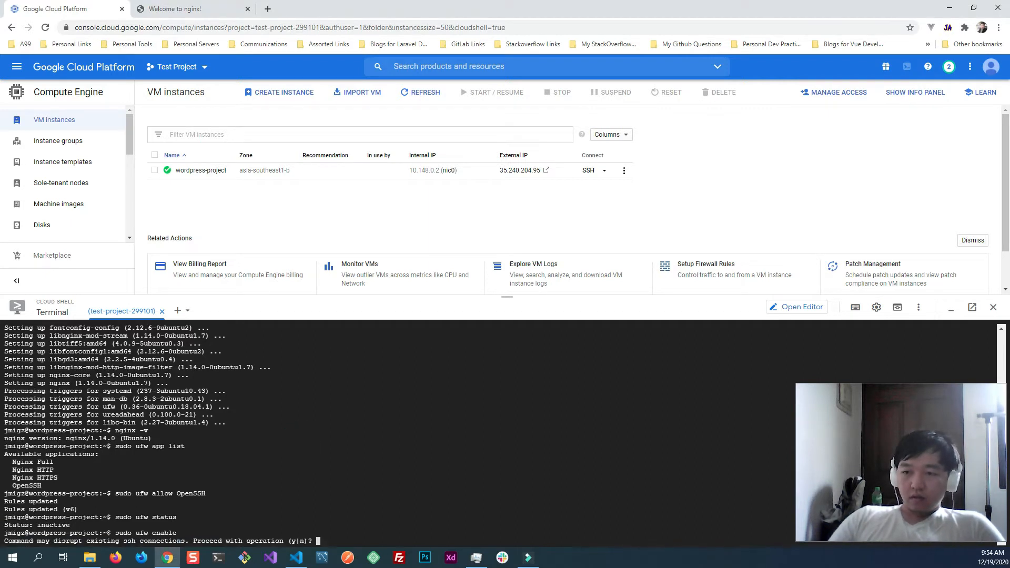
pyautogui.write('y')
pyautogui.press('Return')
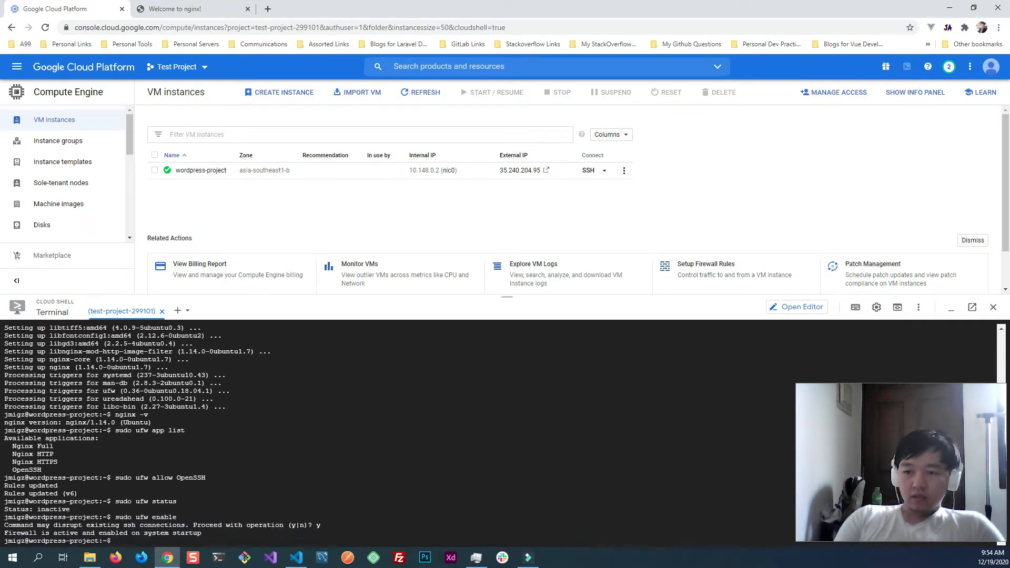
# - Run sudo ufw status again to review the firewall's state and allowed rules after enabling it
pyautogui.write('sudo')
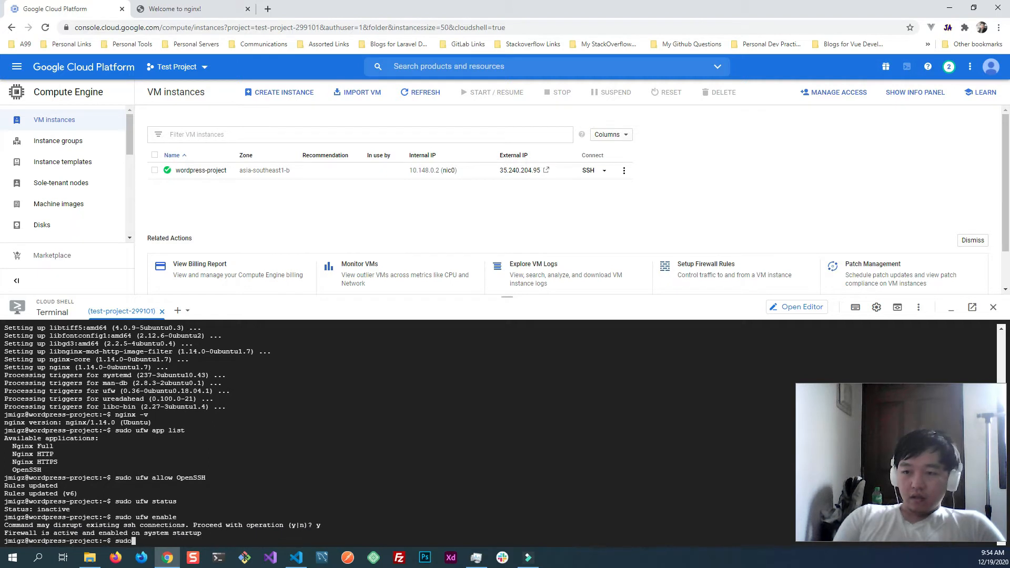
pyautogui.write(' ufw ')
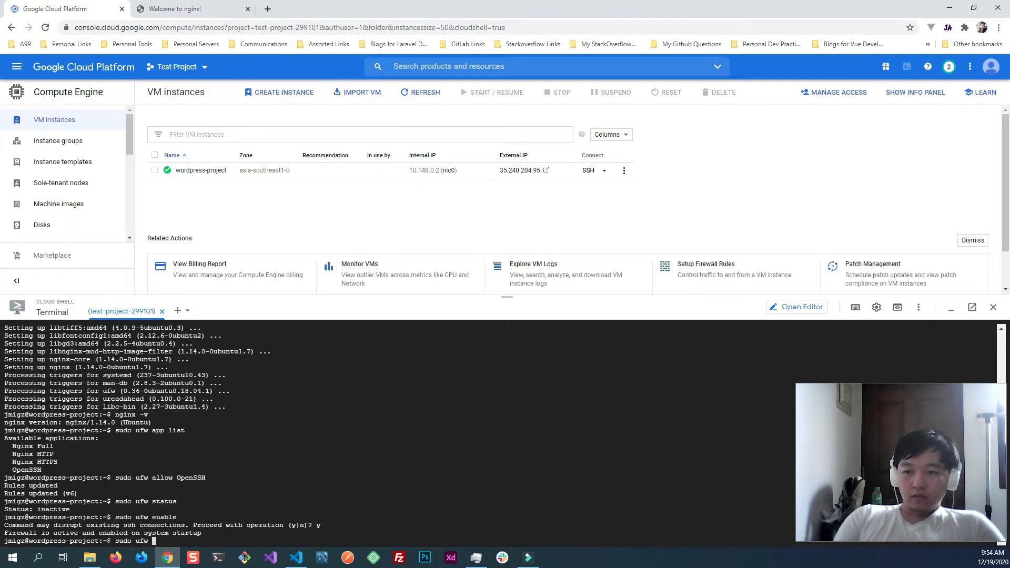
pyautogui.write('status')
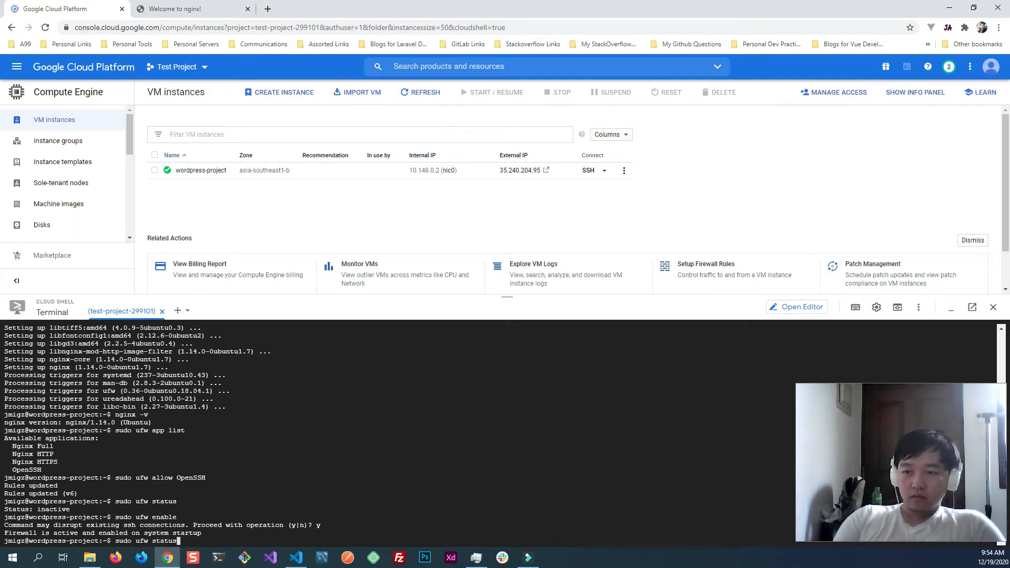
pyautogui.press('Return')
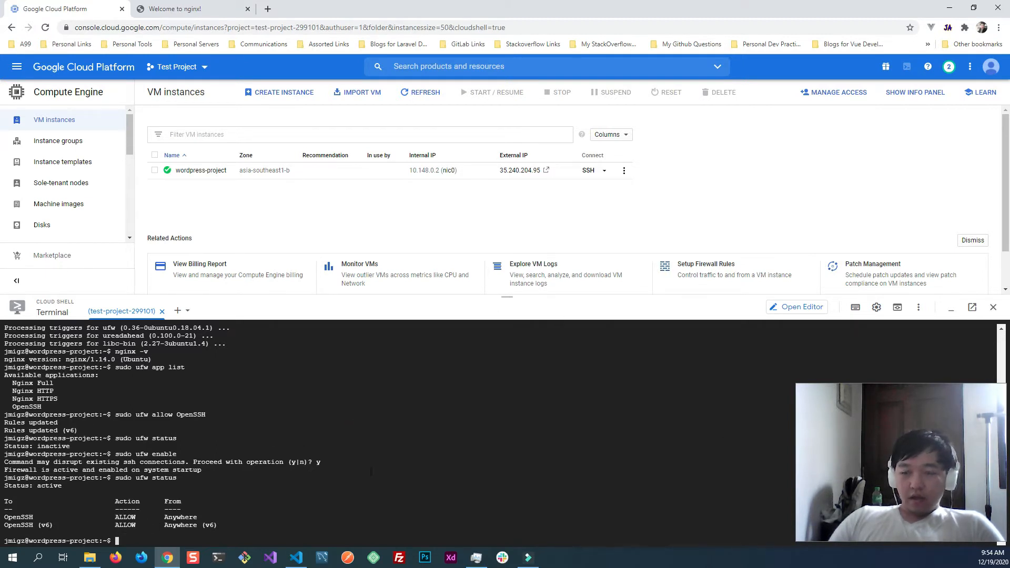
# - List the firewall's application profiles by running sudo ufw app list and highlight the Nginx HTTP profile in the output
pyautogui.write('sudo fuw')
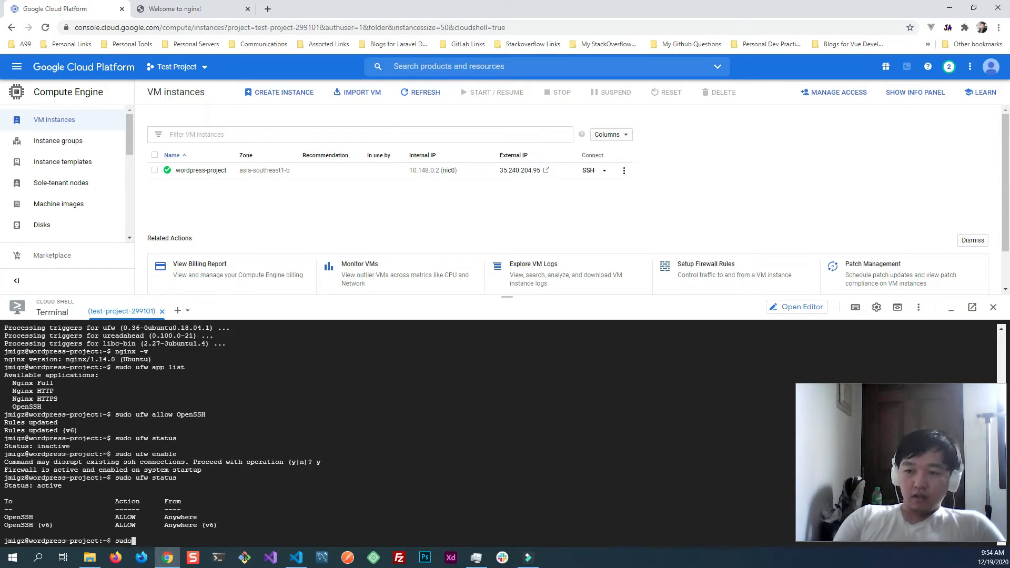
pyautogui.press('BackSpace')
pyautogui.press('BackSpace')
pyautogui.press('BackSpace')
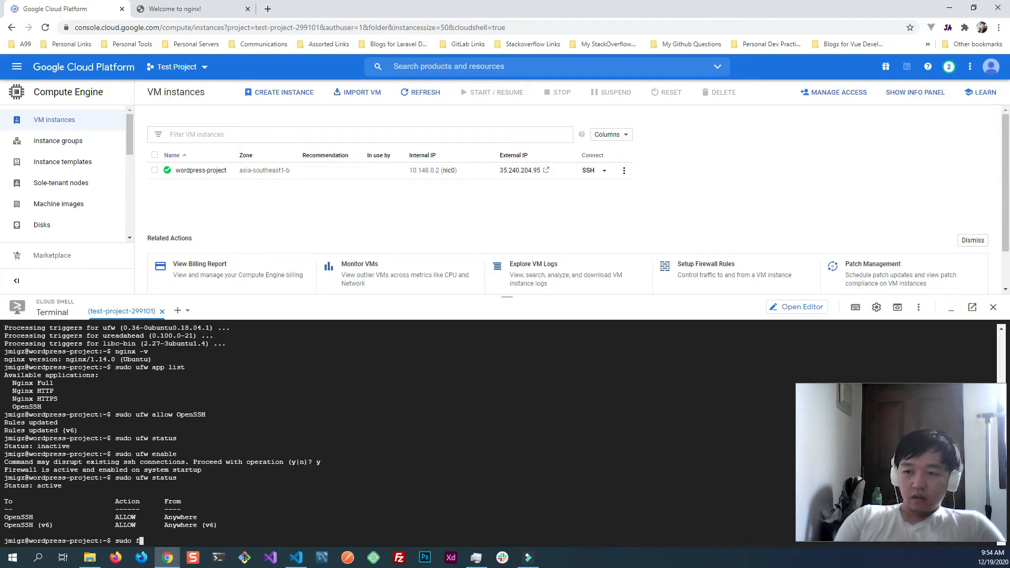
pyautogui.write('ufw app list')
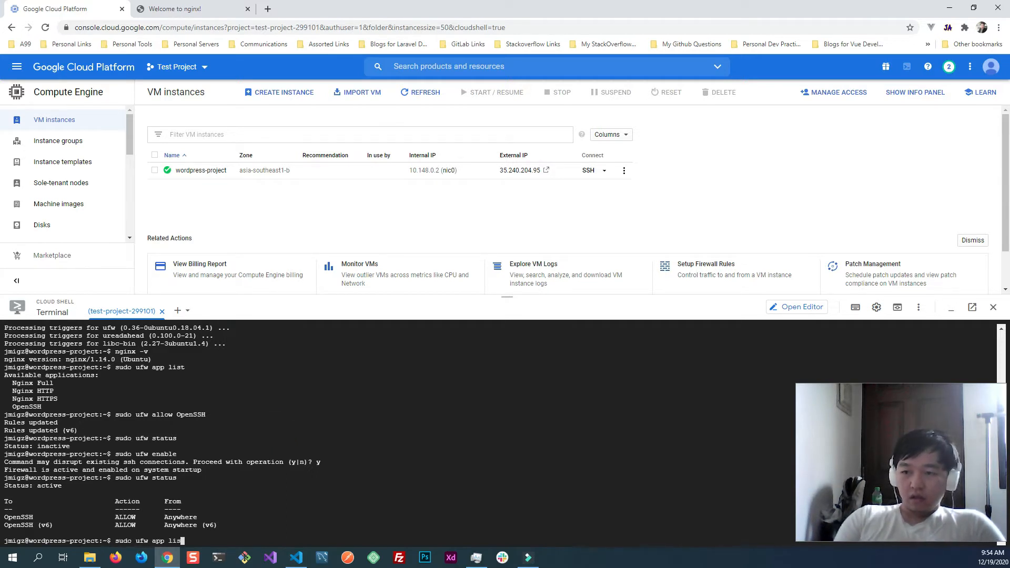
pyautogui.press('Return')
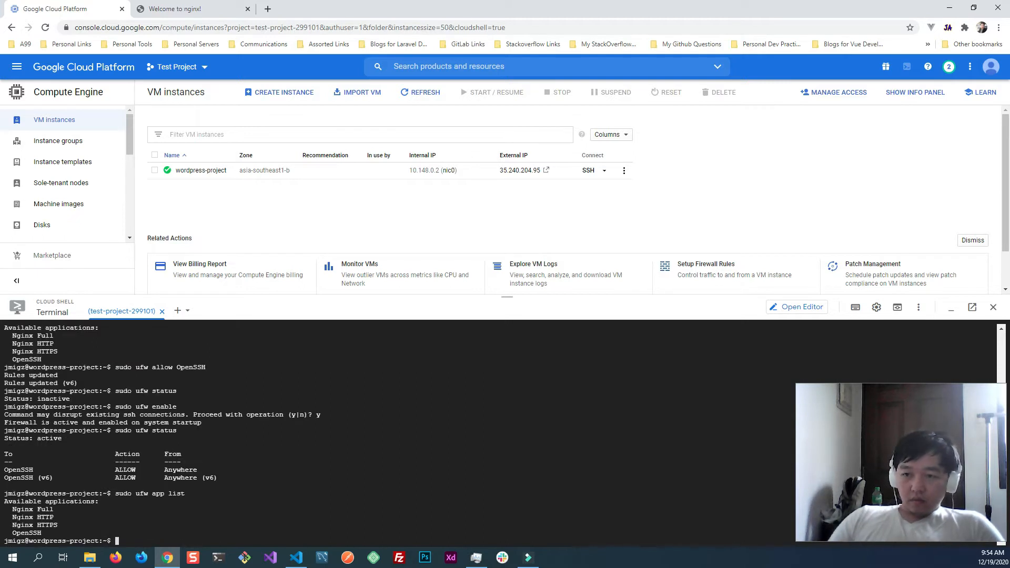
pyautogui.click(11, 519)
pyautogui.moveTo(10, 519); pyautogui.dragTo(54, 520)
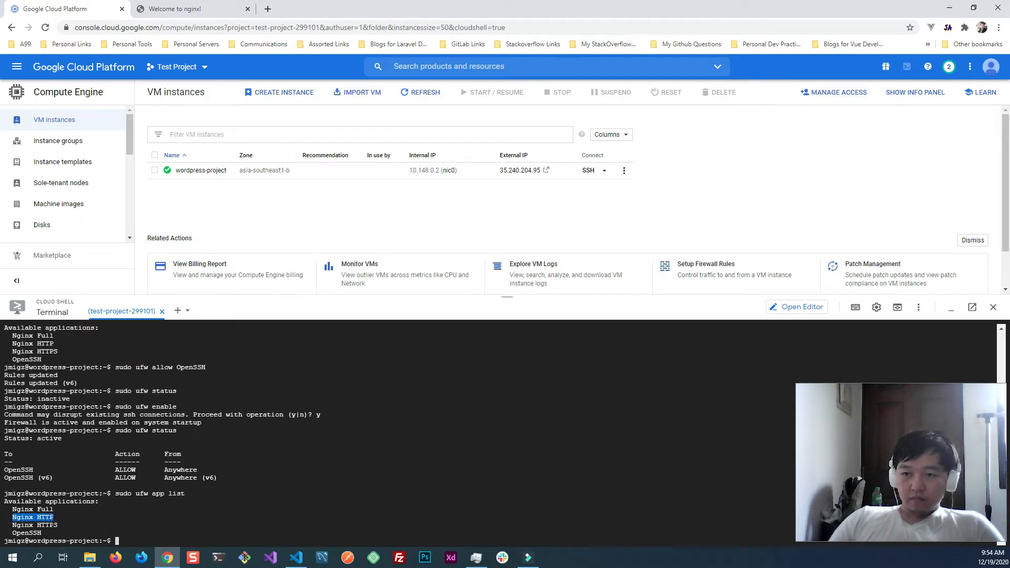
pyautogui.click(298, 462)
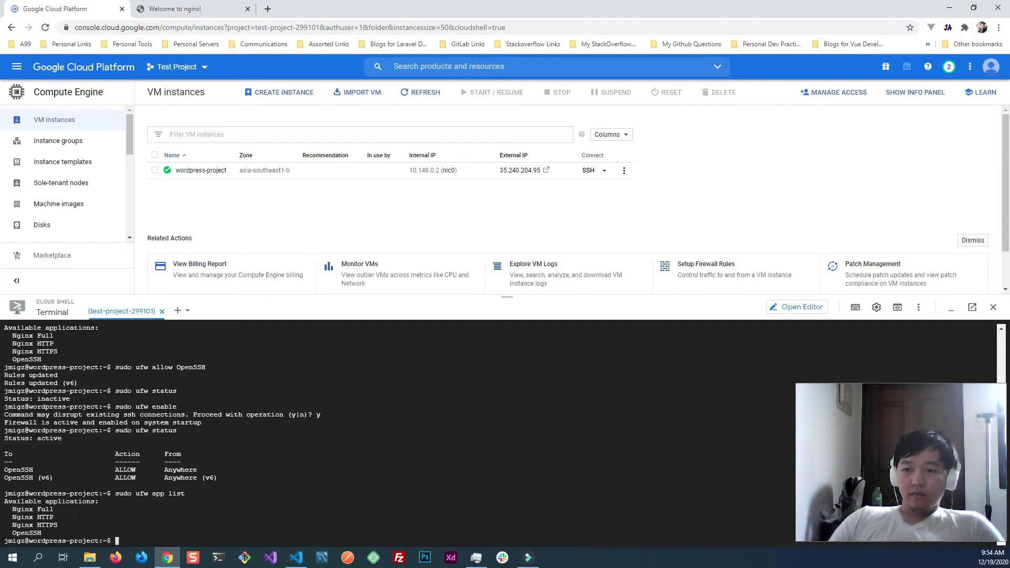
# - Allow web traffic through the firewall by running sudo ufw allow 'Nginx HTTP'
pyautogui.moveTo(12, 510); pyautogui.dragTo(54, 510)
pyautogui.hotkey('ctrl', 'c')
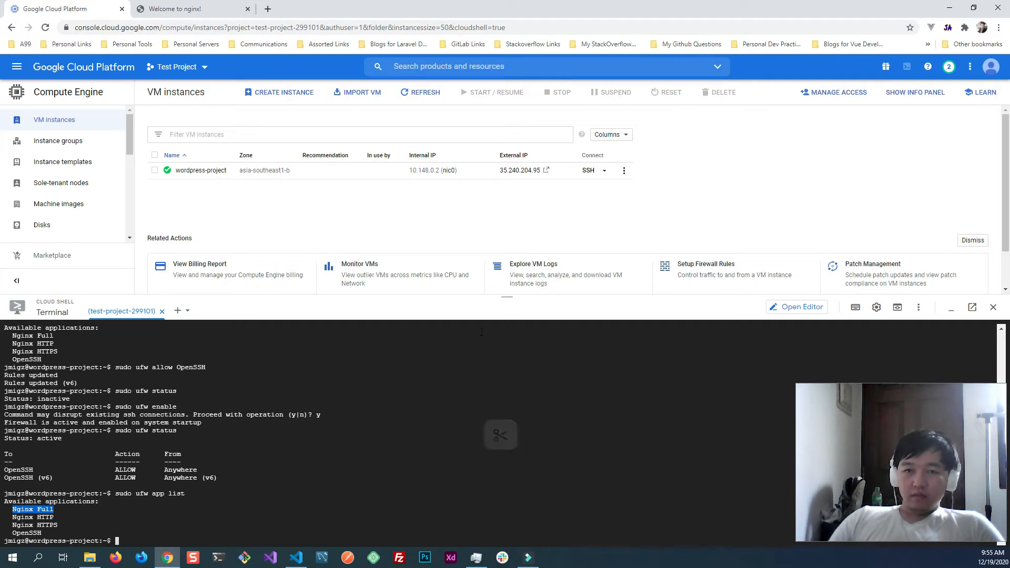
pyautogui.hotkey('alt', 'Tab')
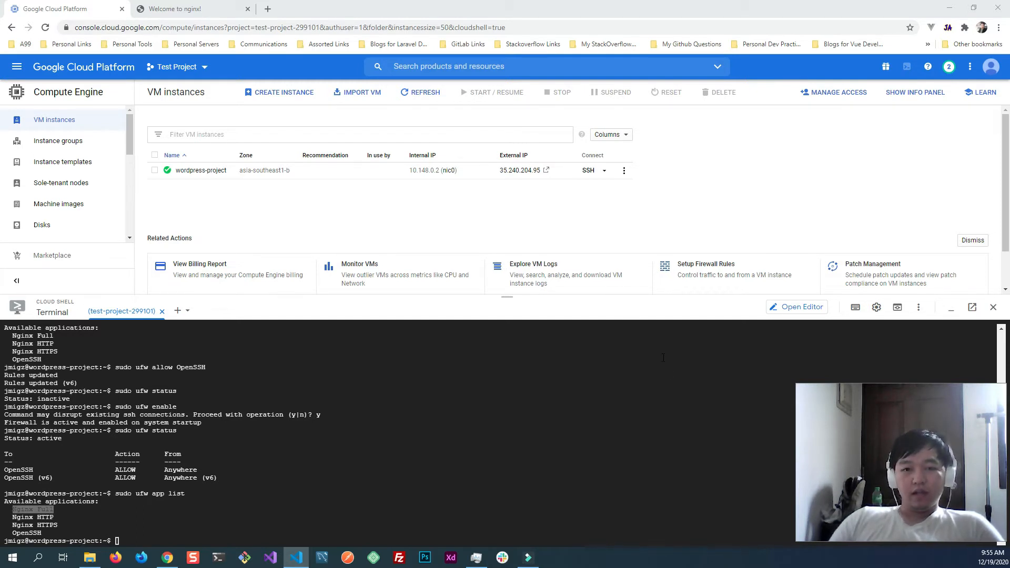
pyautogui.click(298, 422)
pyautogui.hotkey('ctrl', 'v')
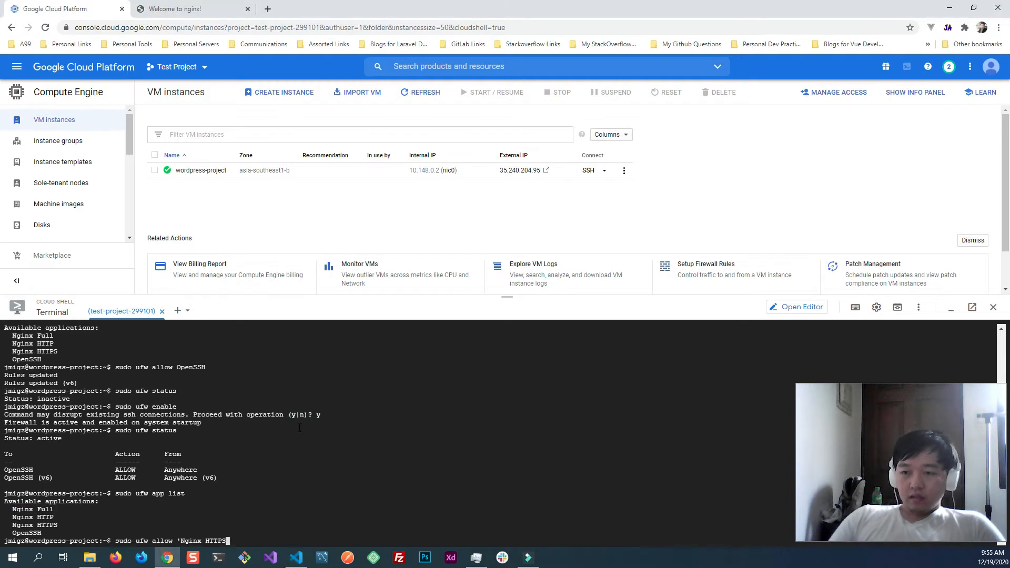
pyautogui.write("'")
pyautogui.press('BackSpace')
pyautogui.press('BackSpace')
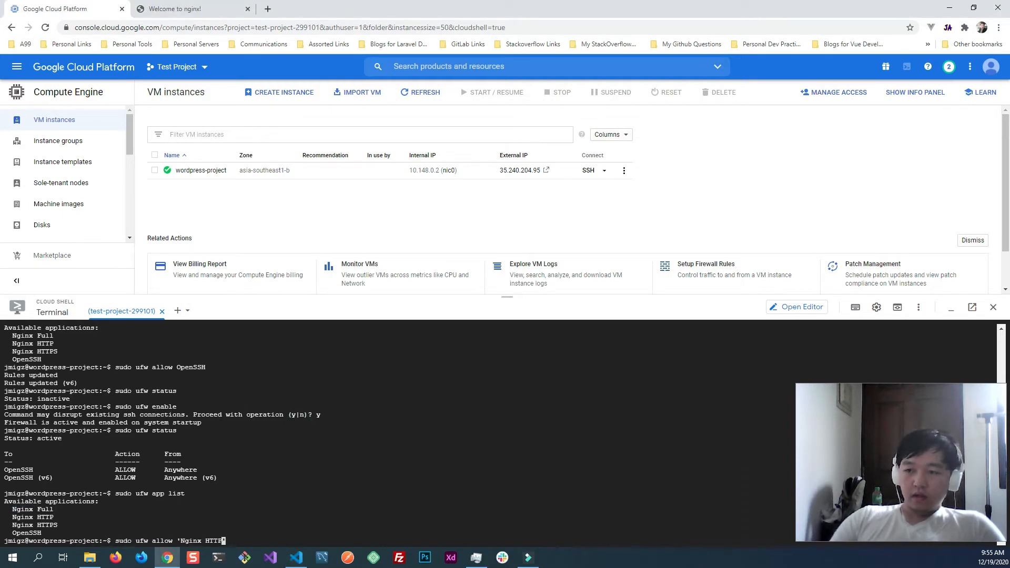
pyautogui.write("'")
pyautogui.press('Return')
# - Run sudo ufw status to review the firewall rules with the Nginx HTTP profile added
pyautogui.write('sudo u')
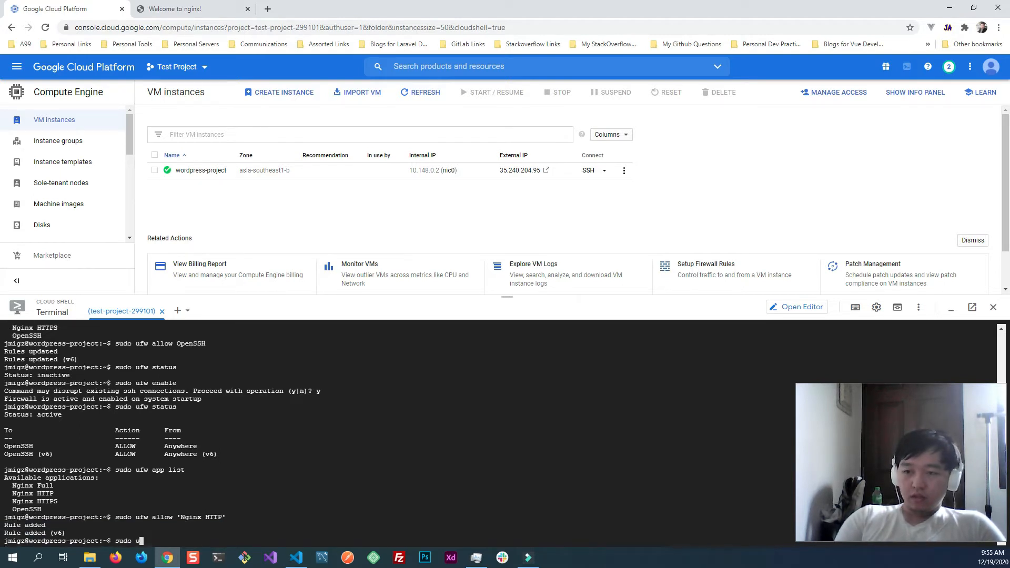
pyautogui.write('fw atatus')
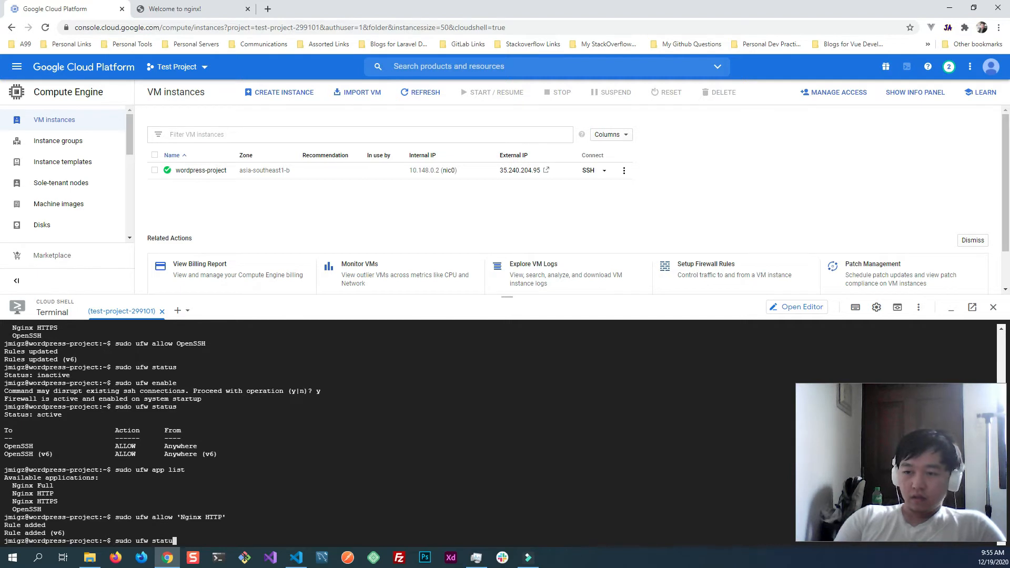
pyautogui.press('Return')
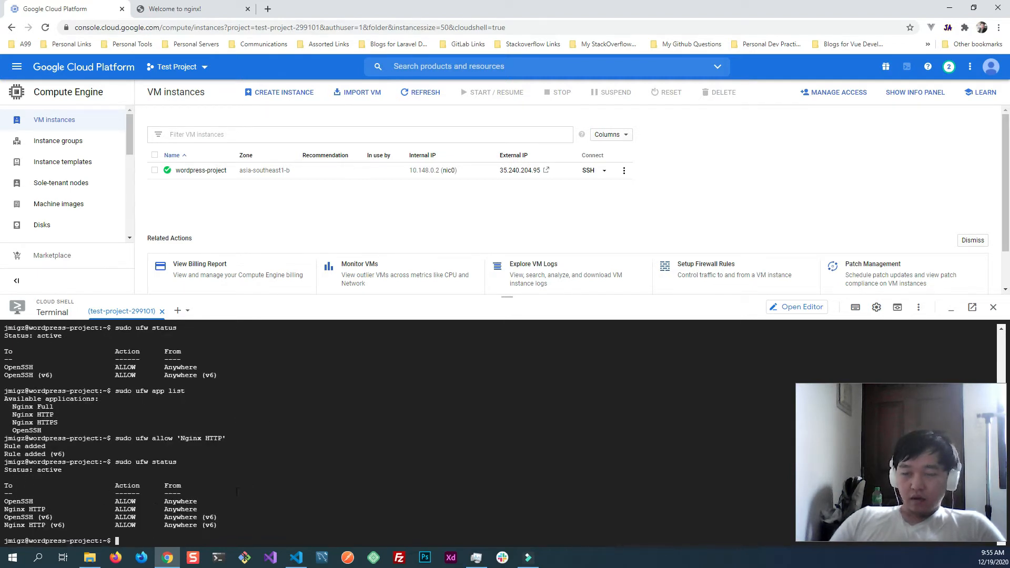
# - Reload the nginx welcome page in the browser to check access through the firewall, and return to the Google Cloud terminal
pyautogui.click(310, 394)
pyautogui.click(158, 9)
pyautogui.click(45, 28)
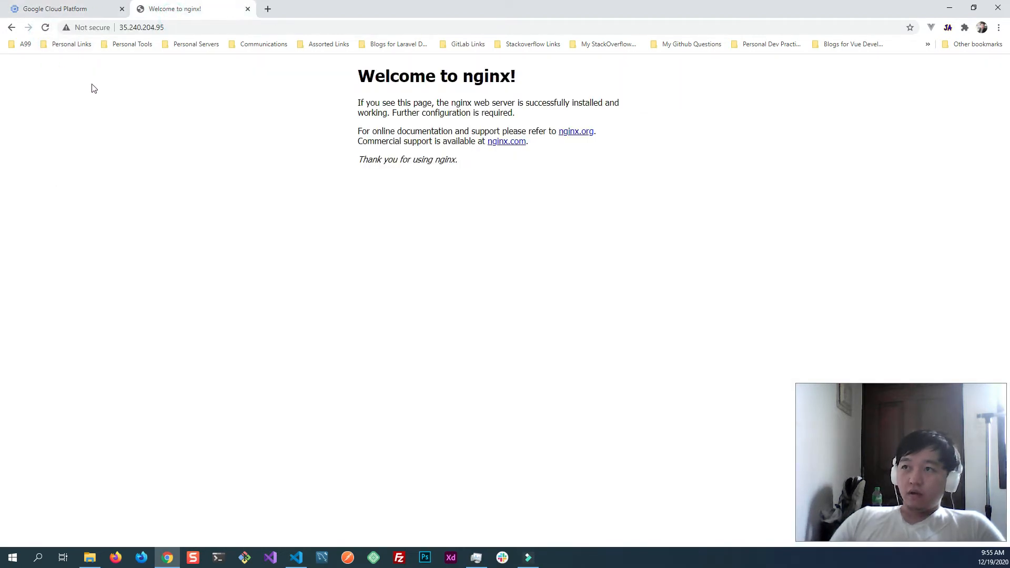
pyautogui.click(58, 9)
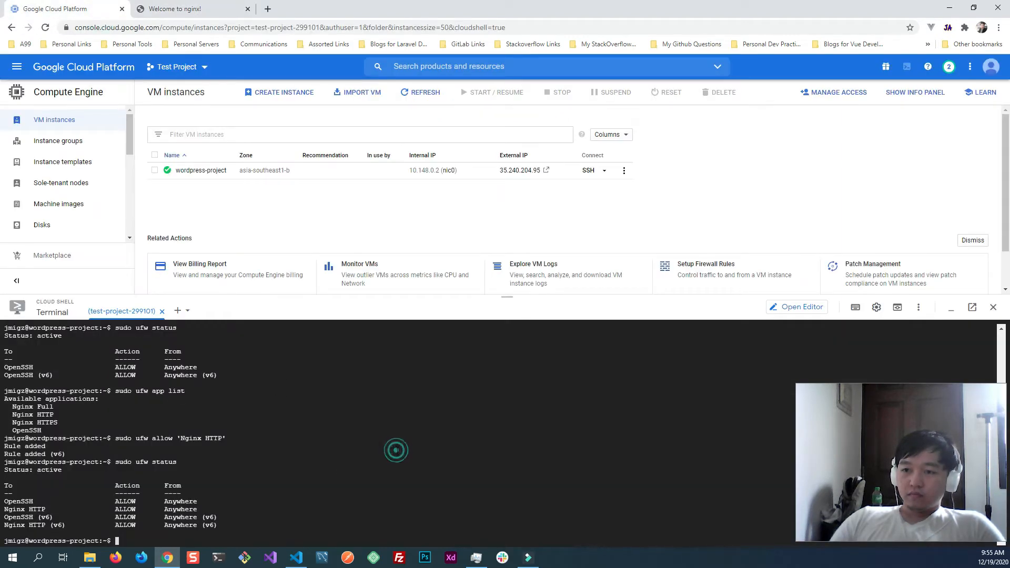
# - Try to check the Nginx service's status by running sudo systectt status nginx
pyautogui.hotkey('alt', 'Tab')
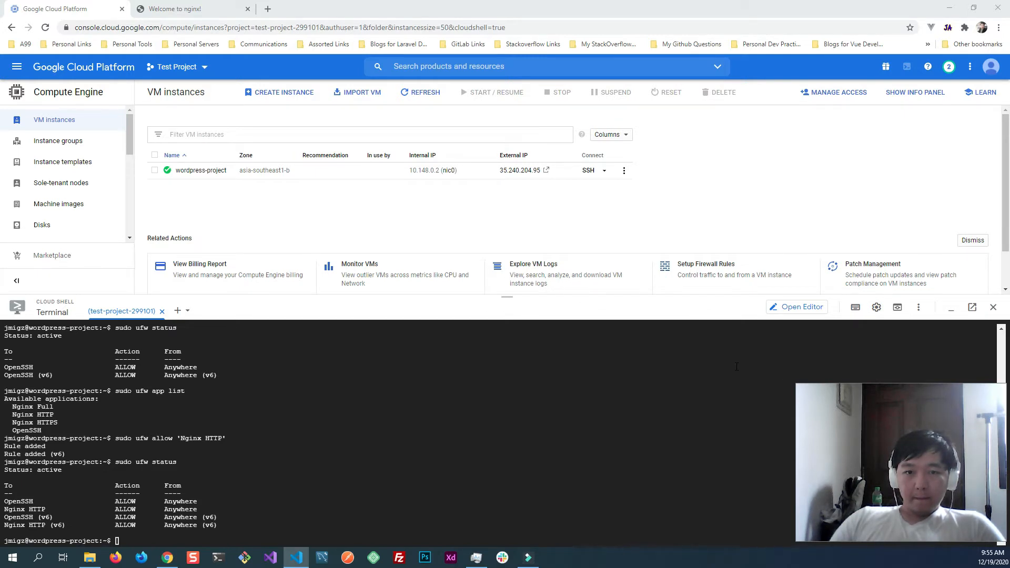
pyautogui.hotkey('alt', 'Tab')
pyautogui.write('sud')
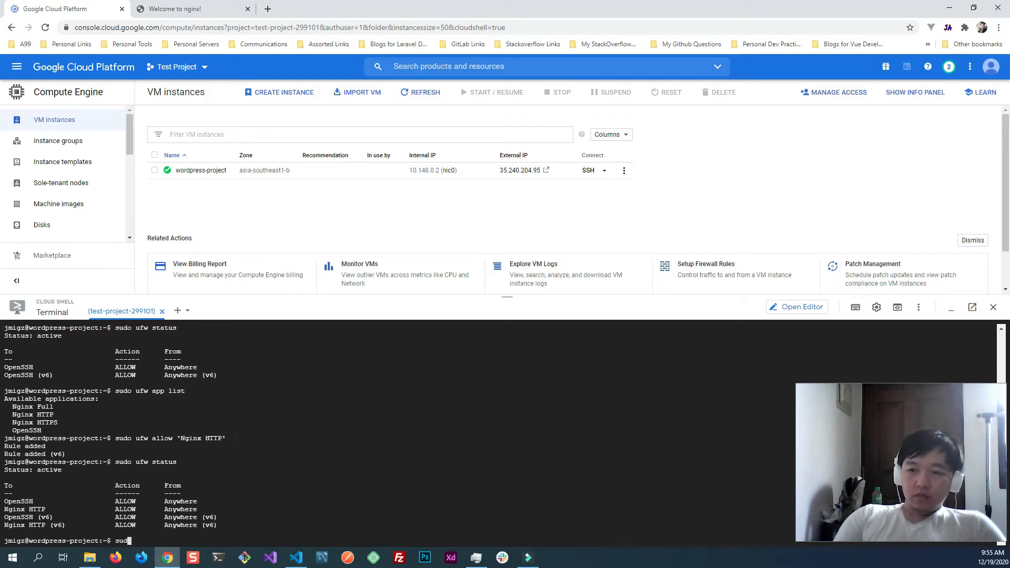
pyautogui.write('o ')
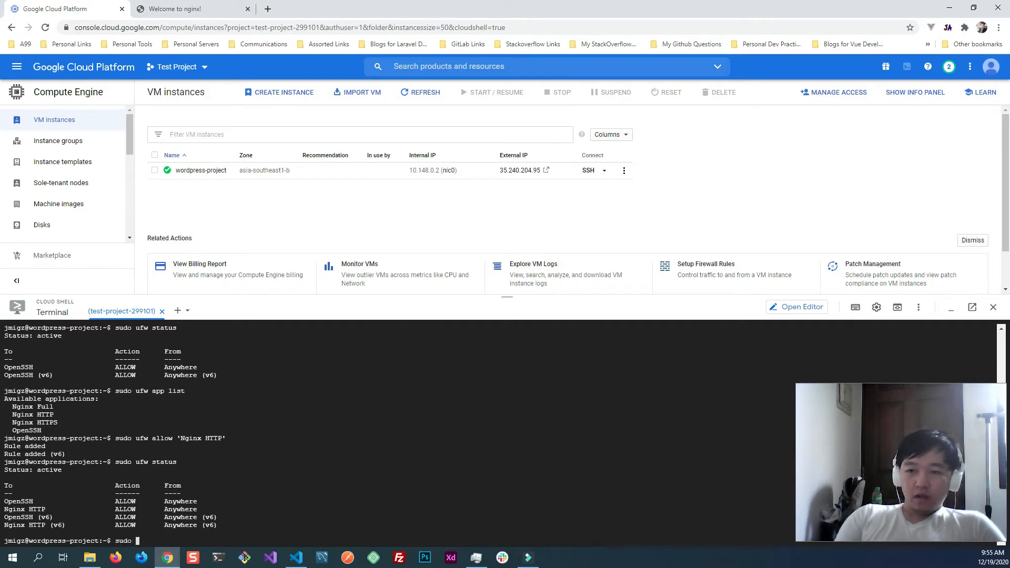
pyautogui.write('nginx')
pyautogui.press('BackSpace')
pyautogui.press('BackSpace')
pyautogui.press('BackSpace')
pyautogui.press('BackSpace')
pyautogui.press('BackSpace')
pyautogui.press('BackSpace')
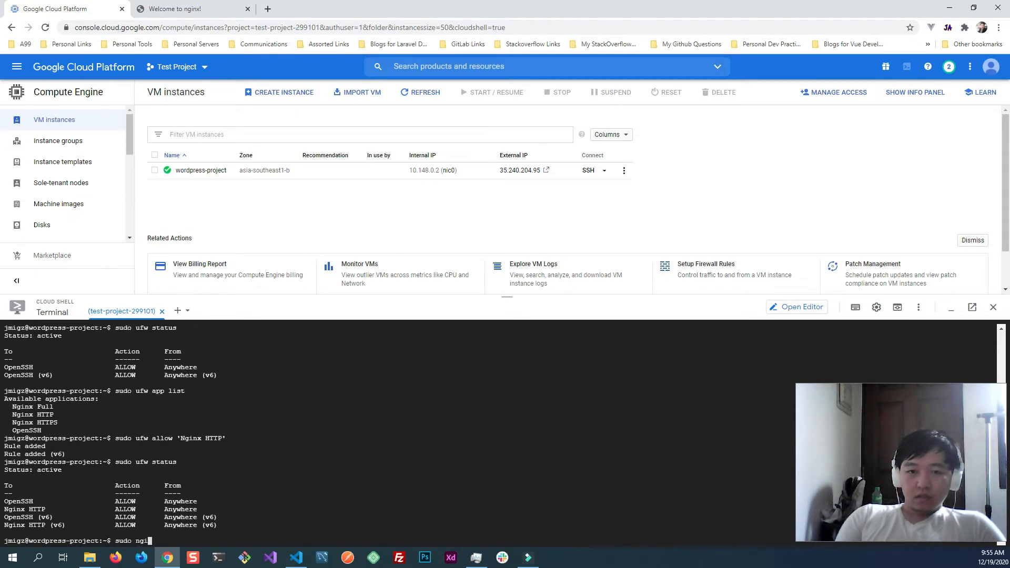
pyautogui.write('syst')
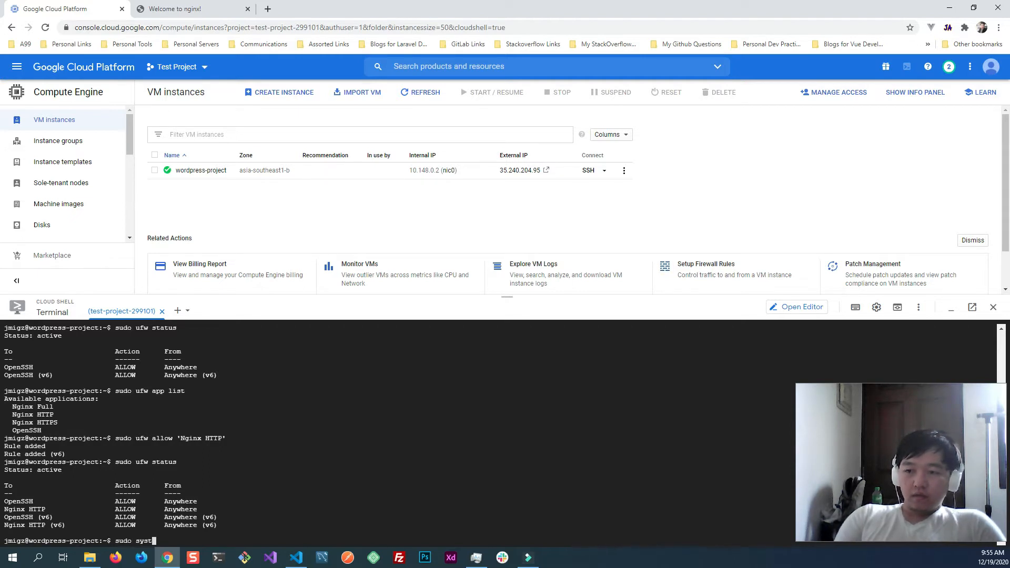
pyautogui.write('ectm')
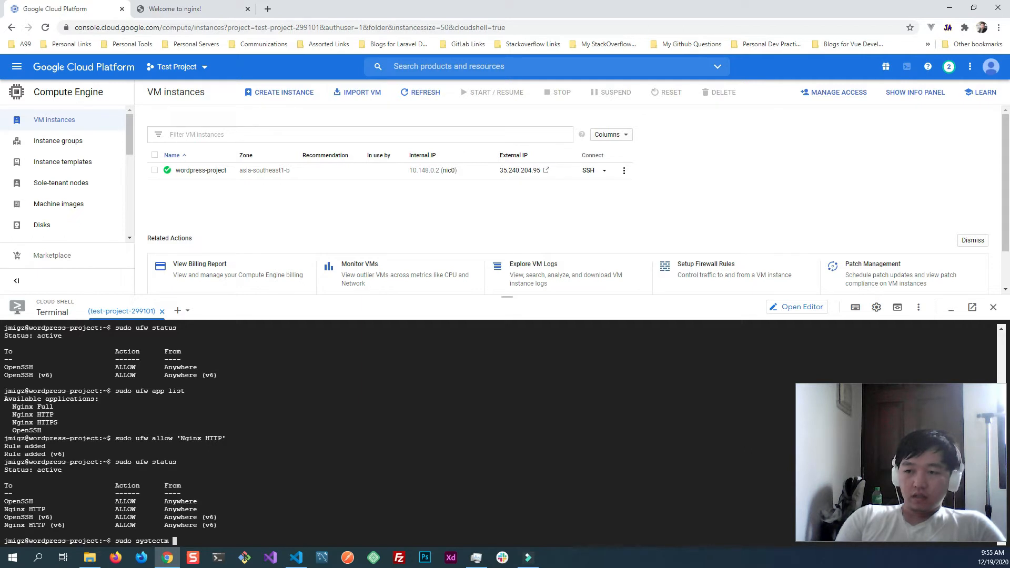
pyautogui.press('BackSpace')
pyautogui.press('BackSpace')
pyautogui.write('t ')
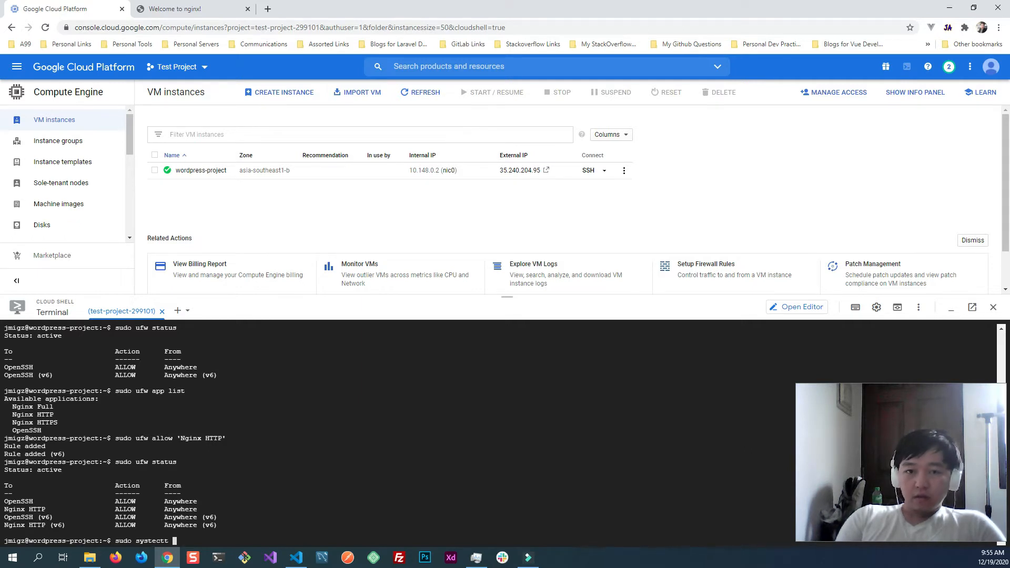
pyautogui.write('status nginx')
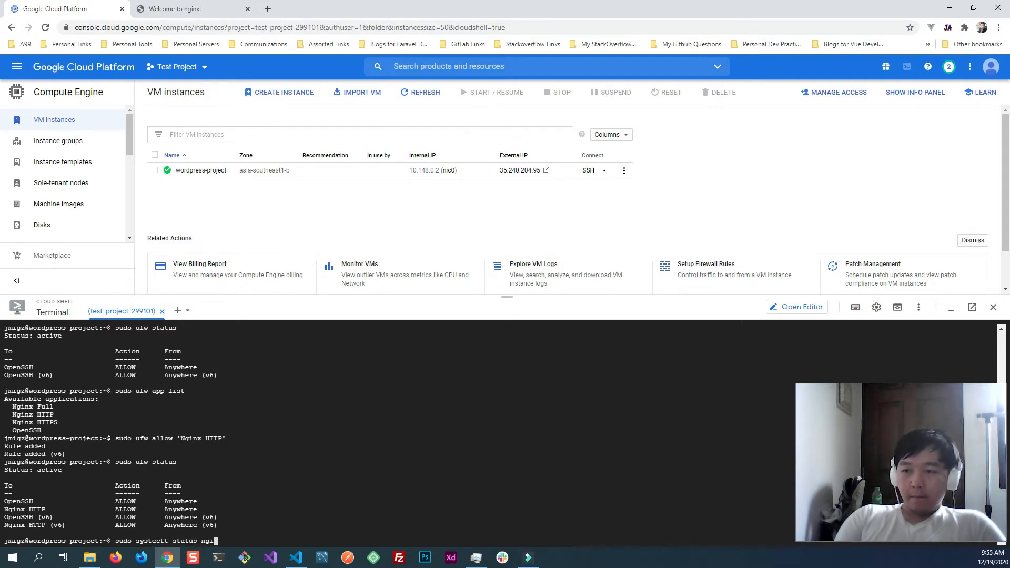
pyautogui.press('Return')
# - Recall the mistyped status command, change it to sudo systectl status nginx and run it
pyautogui.press('Up')
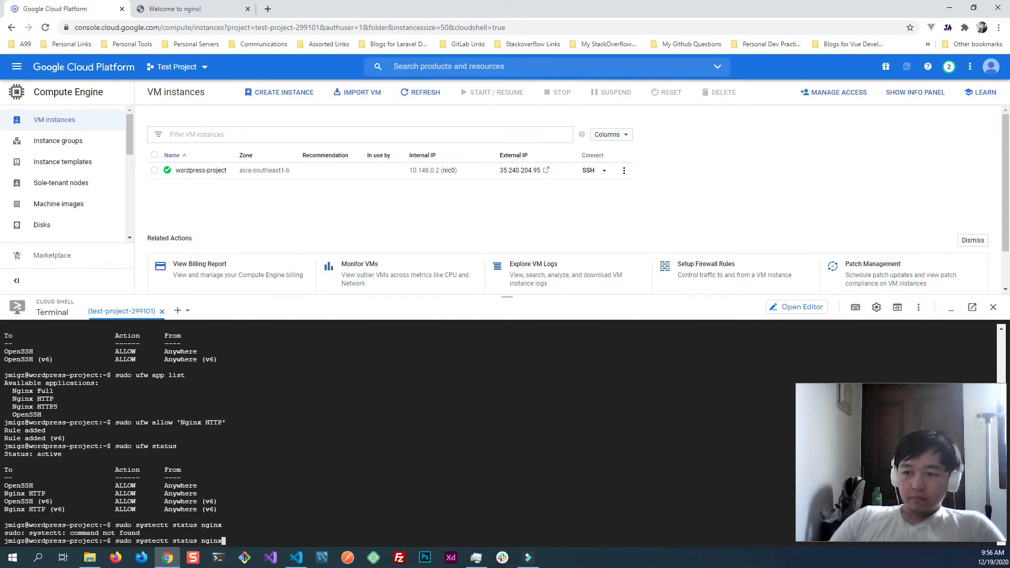
pyautogui.press('Left')
pyautogui.press('Left')
pyautogui.press('Left')
pyautogui.press('Left')
pyautogui.press('Left')
pyautogui.press('Left')
pyautogui.press('Left')
pyautogui.press('Left')
pyautogui.press('Left')
pyautogui.press('Left')
pyautogui.press('Left')
pyautogui.press('Left')
pyautogui.press('Left')
pyautogui.press('Left')
pyautogui.press('Left')
pyautogui.press('Delete')
pyautogui.write('l')
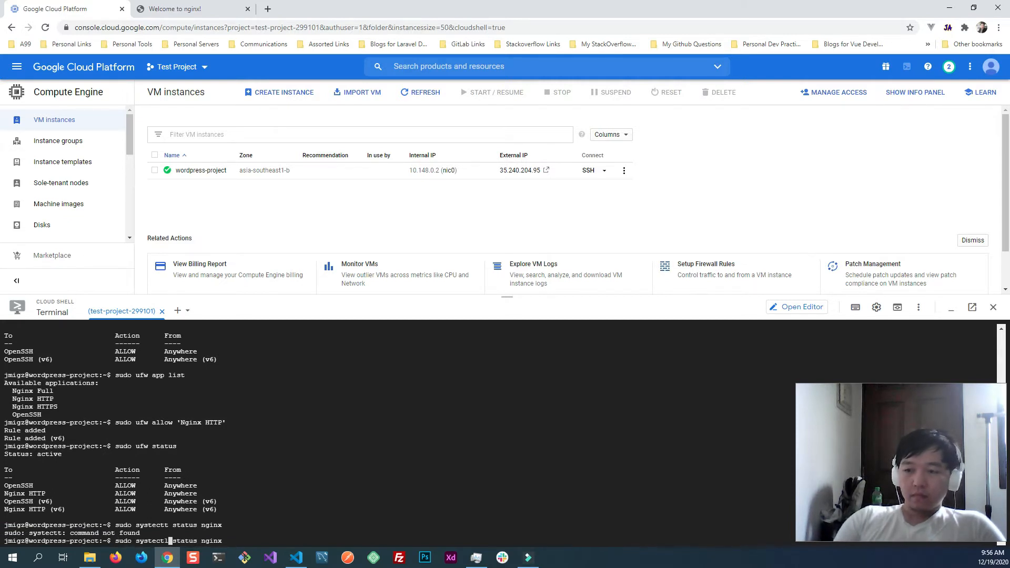
pyautogui.press('Return')
# - Check the Nginx service's status by running sudo systemctl status nginx
pyautogui.write('sudo')
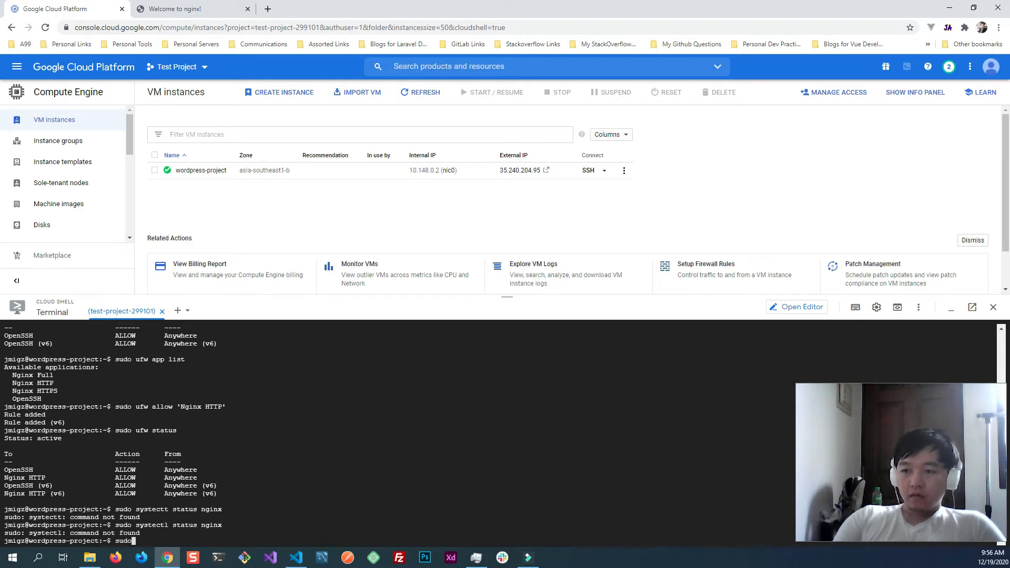
pyautogui.write(' systemctl')
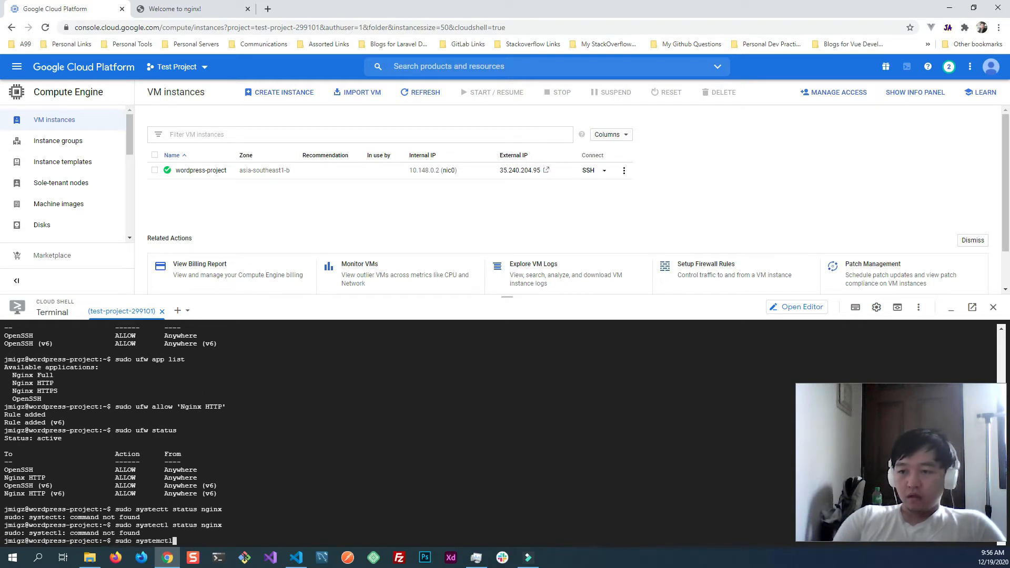
pyautogui.write(' status nginx')
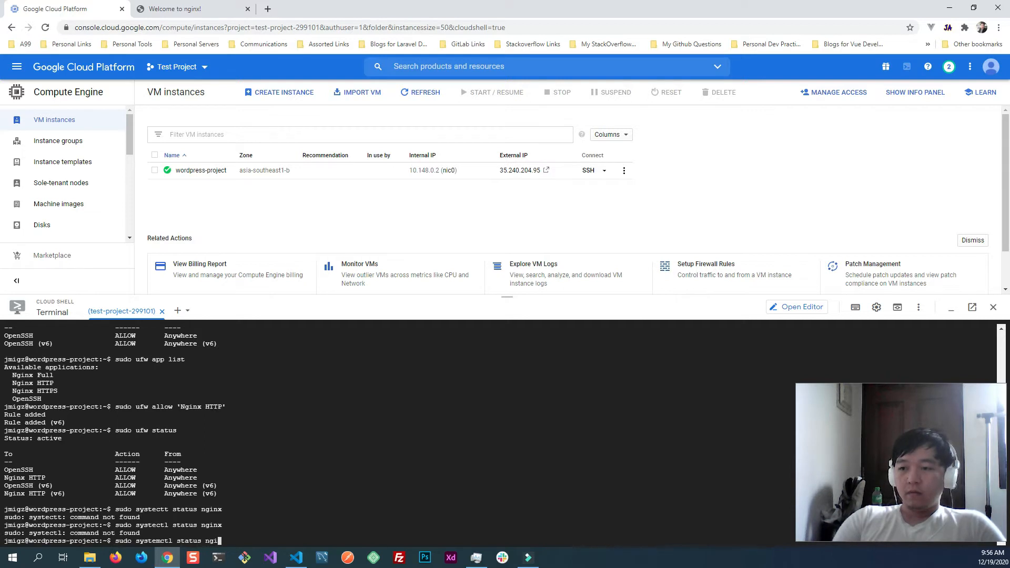
pyautogui.press('Return')
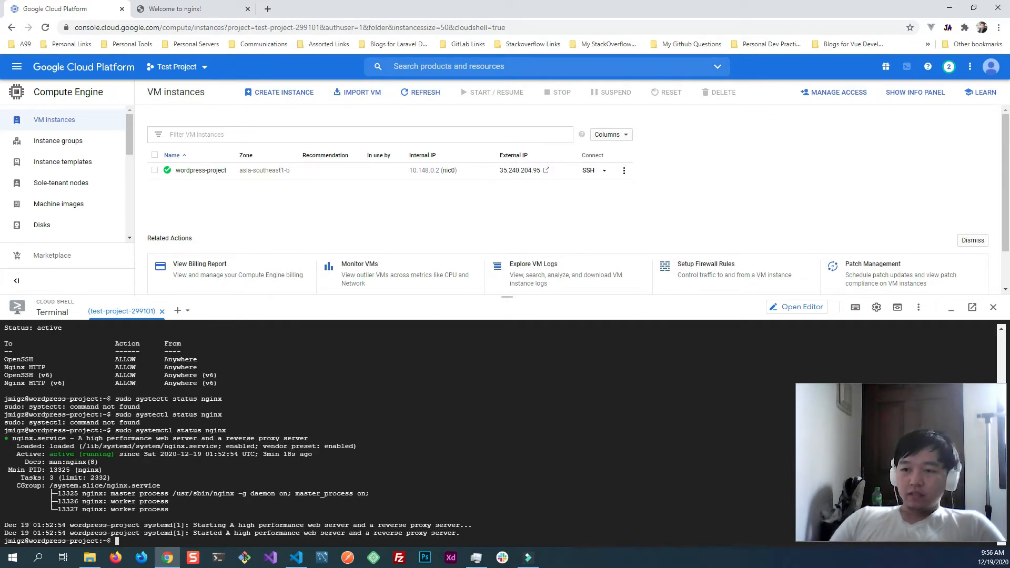
# - Reload the Nginx service by running sudo systemctl reload nginx
pyautogui.write('sudo systemcc')
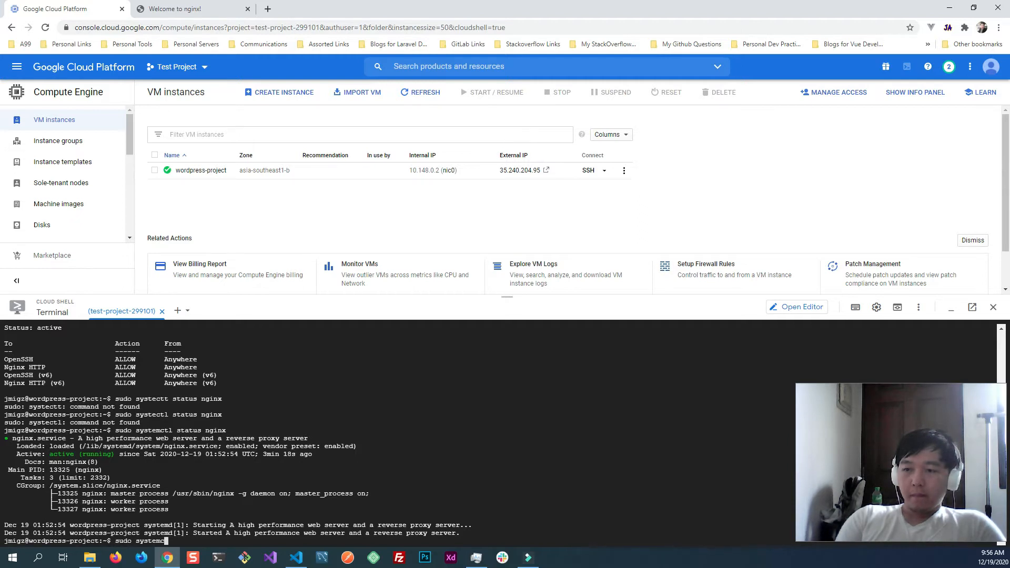
pyautogui.write('tl reload nginx')
pyautogui.press('Return')
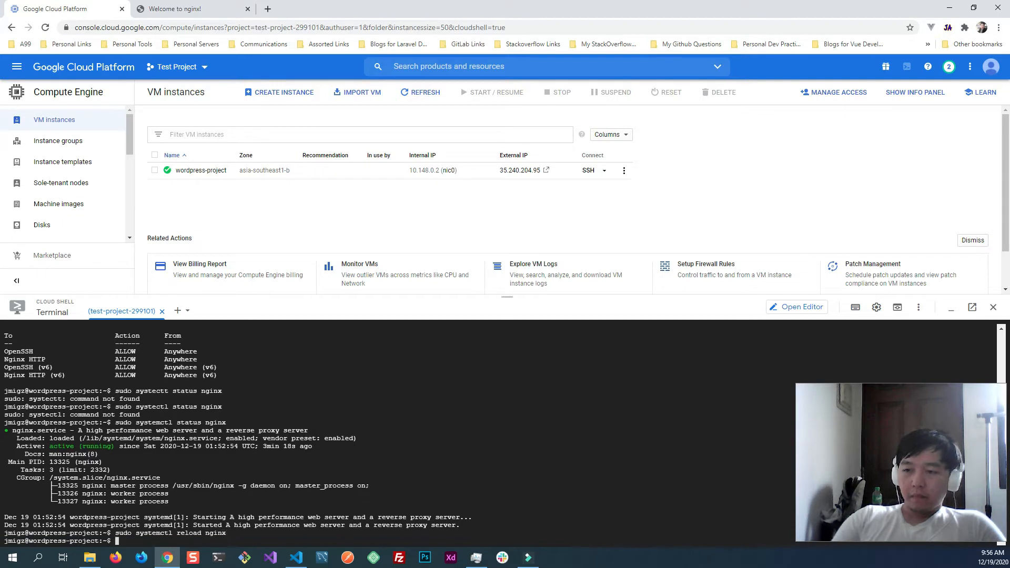
# - Reload the nginx welcome page in the browser after the service reload and select its address
pyautogui.click(155, 9)
pyautogui.click(45, 27)
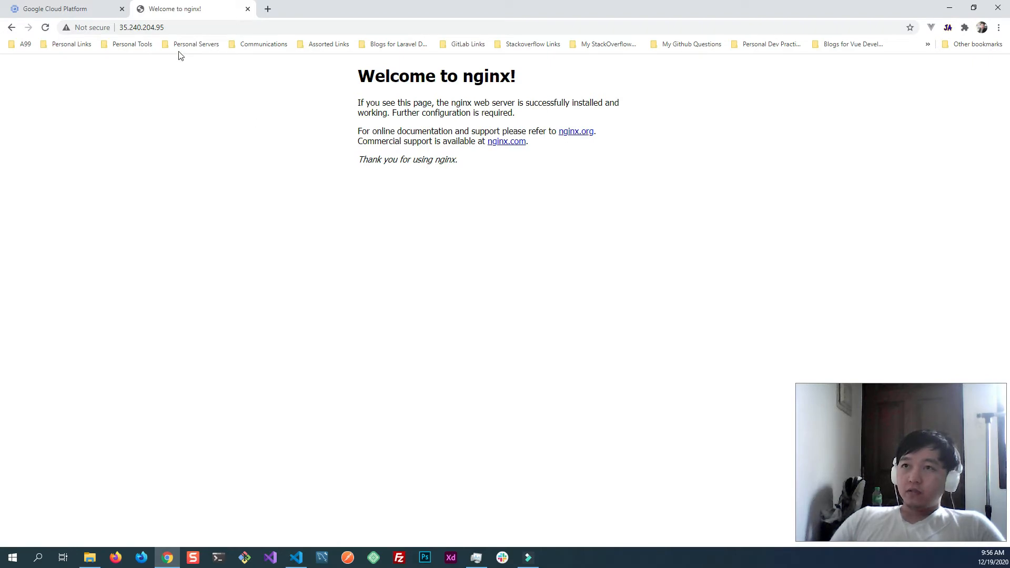
pyautogui.click(194, 27)
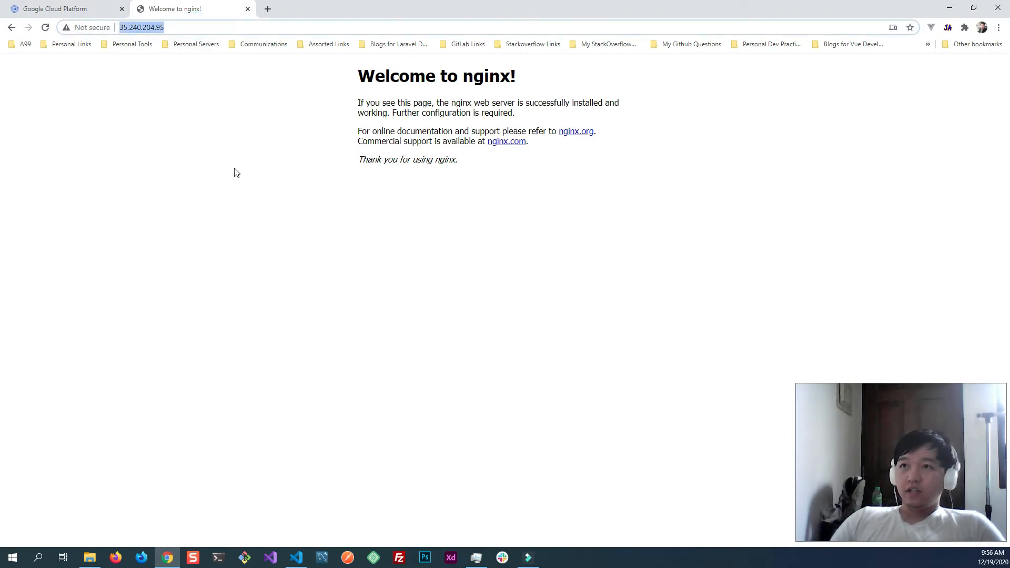
# - Return to the Cloud Shell terminal, run sudo add-apt-repository ppa:ondrej/php and accept adding the repository
pyautogui.click(86, 9)
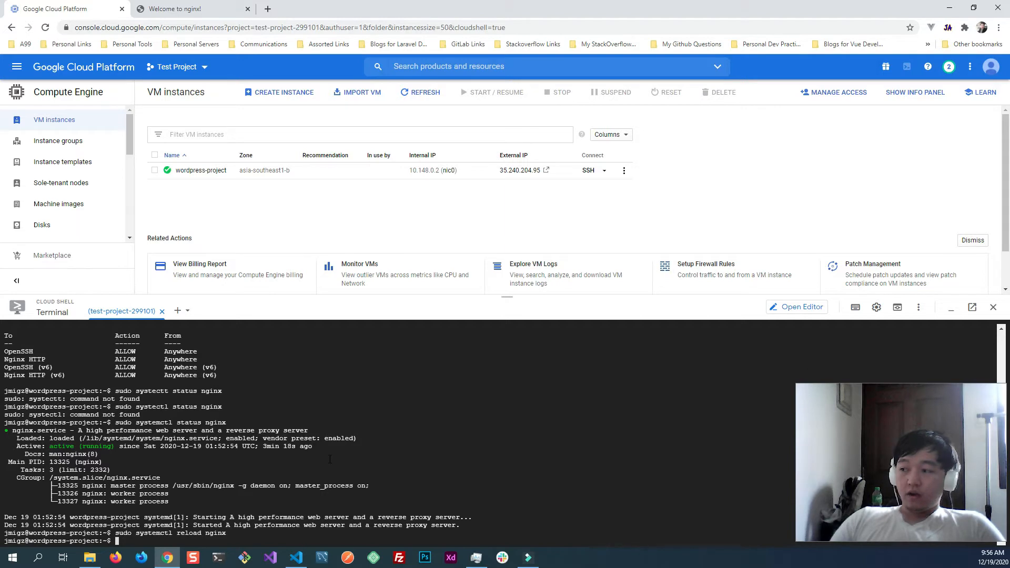
pyautogui.write('sudo add-apt-repository ppa:ondrej/php')
pyautogui.press('Return')
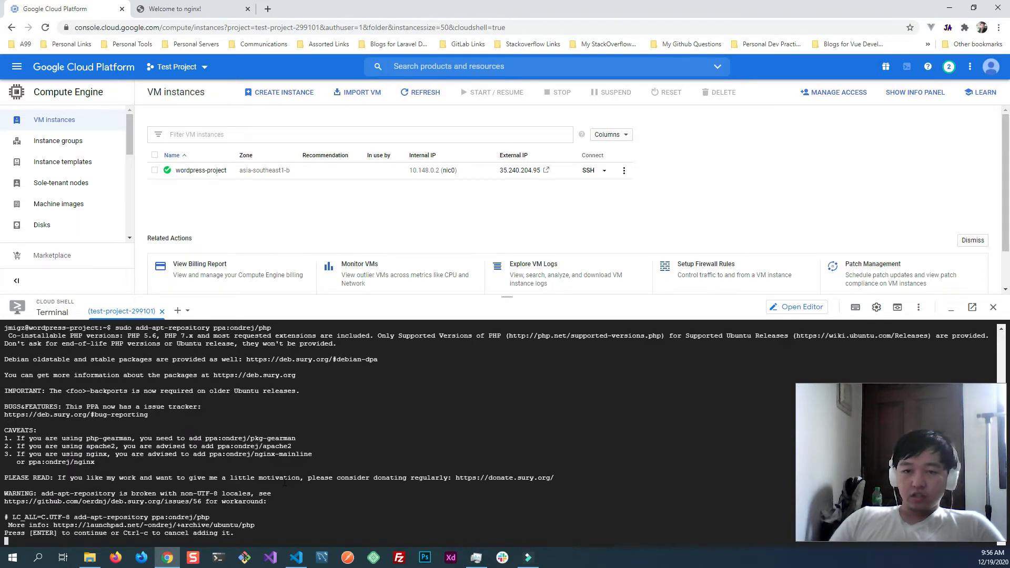
pyautogui.press('Return')
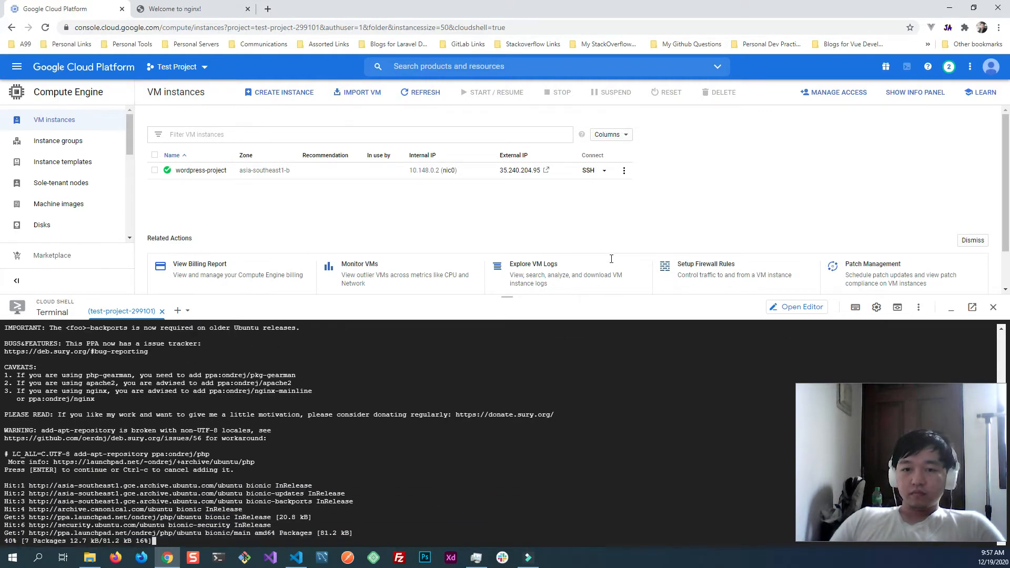
# - Install PHP-FPM and the MySQL extension by running sudo apt install php7.4-fpm php7.4-mysql and accept the installation
pyautogui.hotkey('alt', 'Tab')
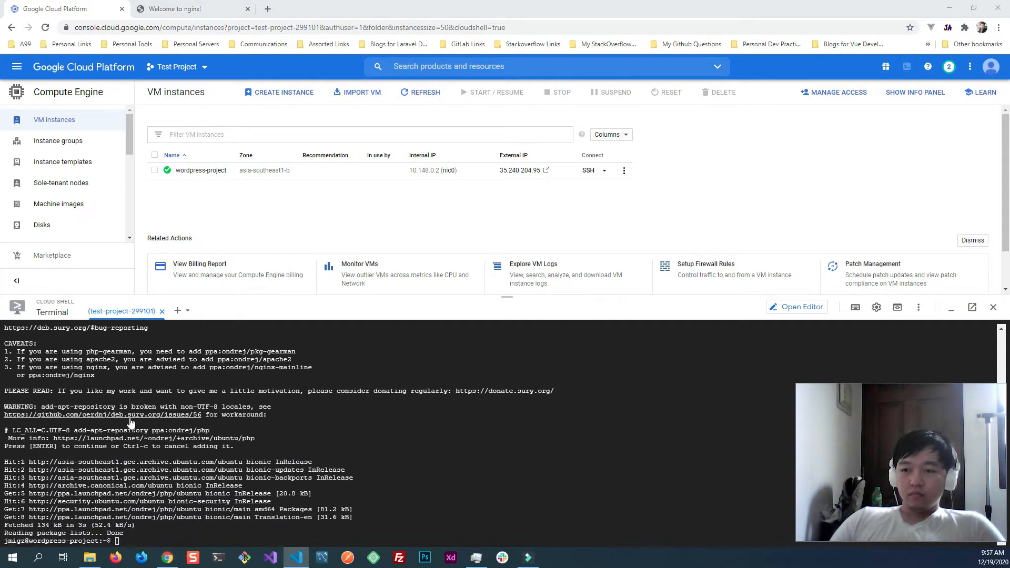
pyautogui.click(266, 453)
pyautogui.click(350, 468)
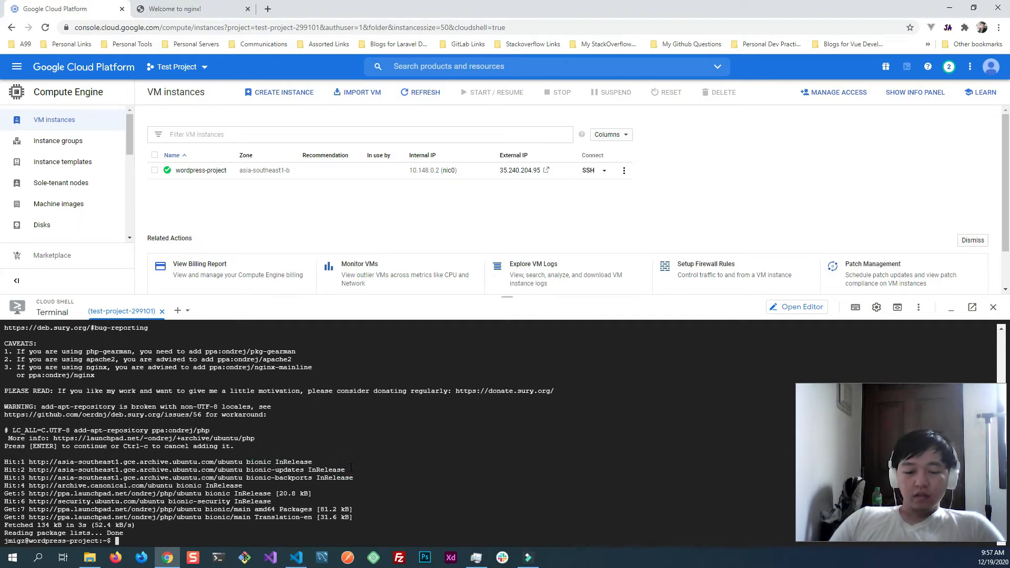
pyautogui.write('sudo apt install php7.4-fpm php7.4-mysql')
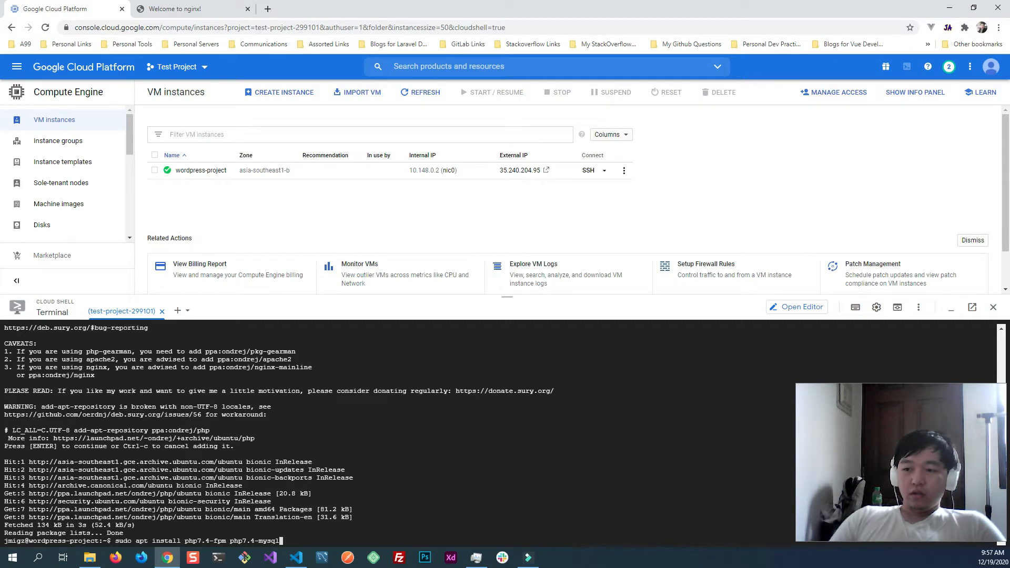
pyautogui.press('Return')
pyautogui.write('y')
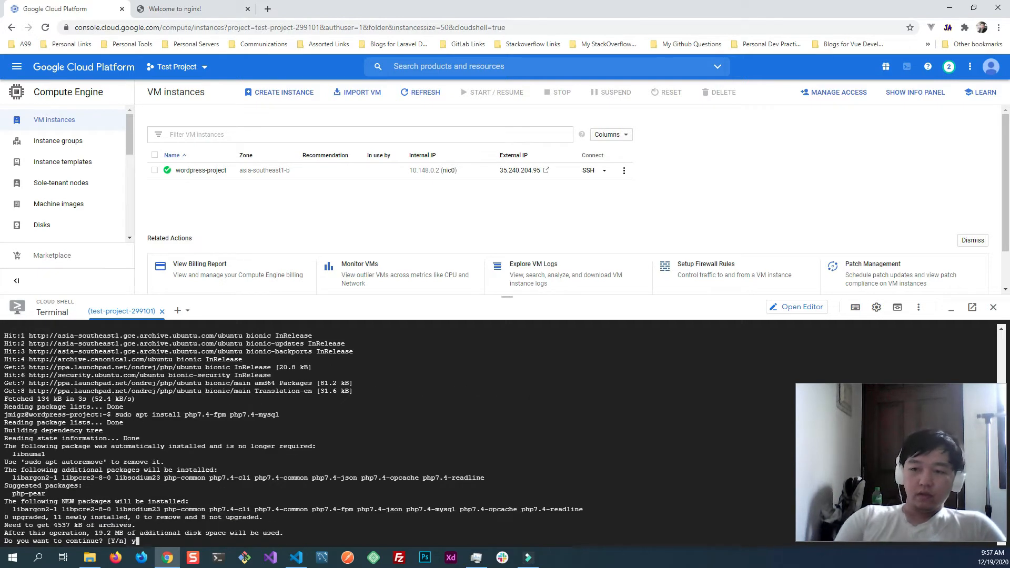
pyautogui.press('Return')
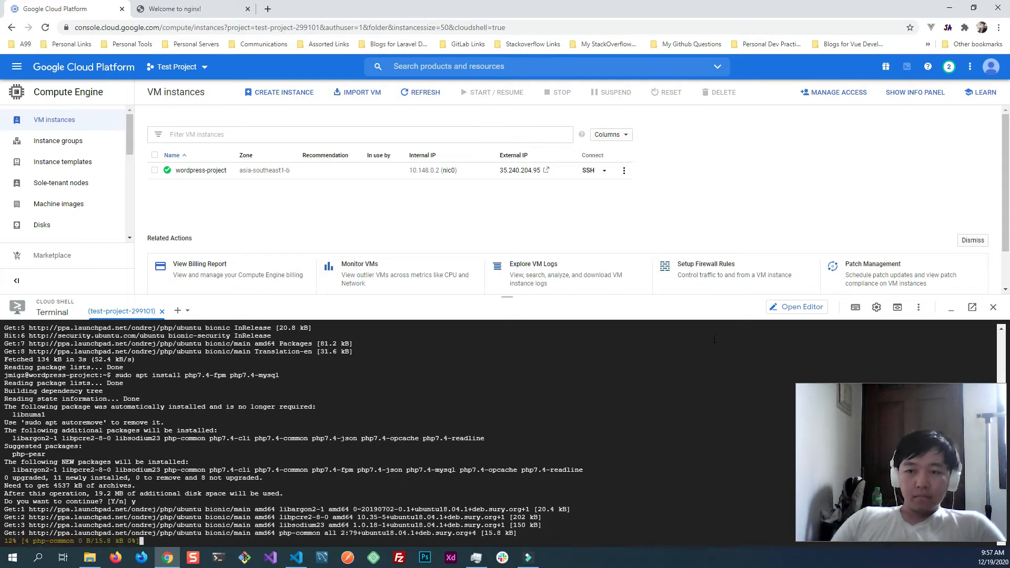
# - Run sudo apt install php7.4-curl php7.4-gd php7.4-intl php7.4-mbstring php7.4-soap php7.4-xml php7.4-xmlrpc php7.4-zip and accept the installation
pyautogui.hotkey('alt', 'Tab')
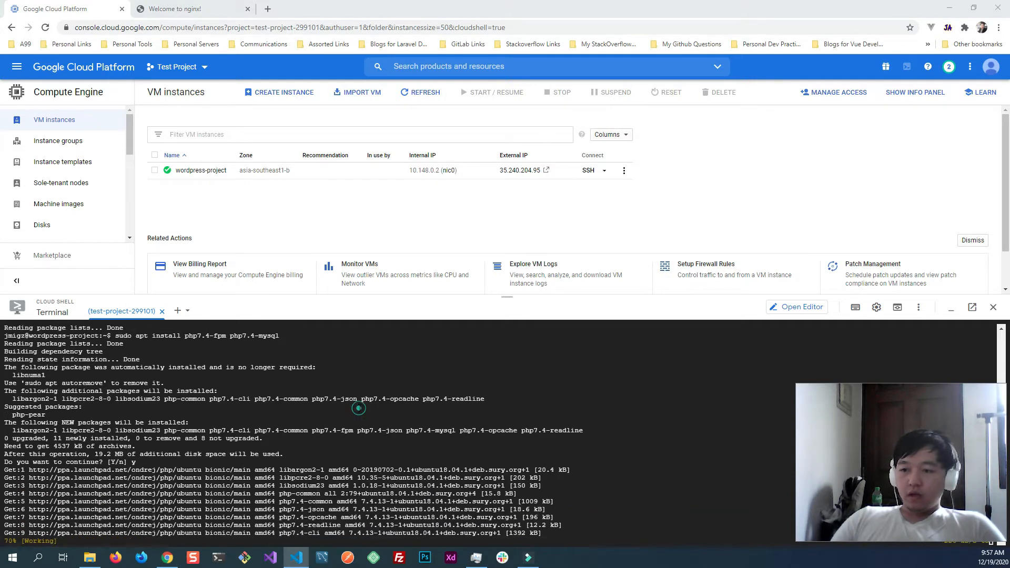
pyautogui.click(362, 398)
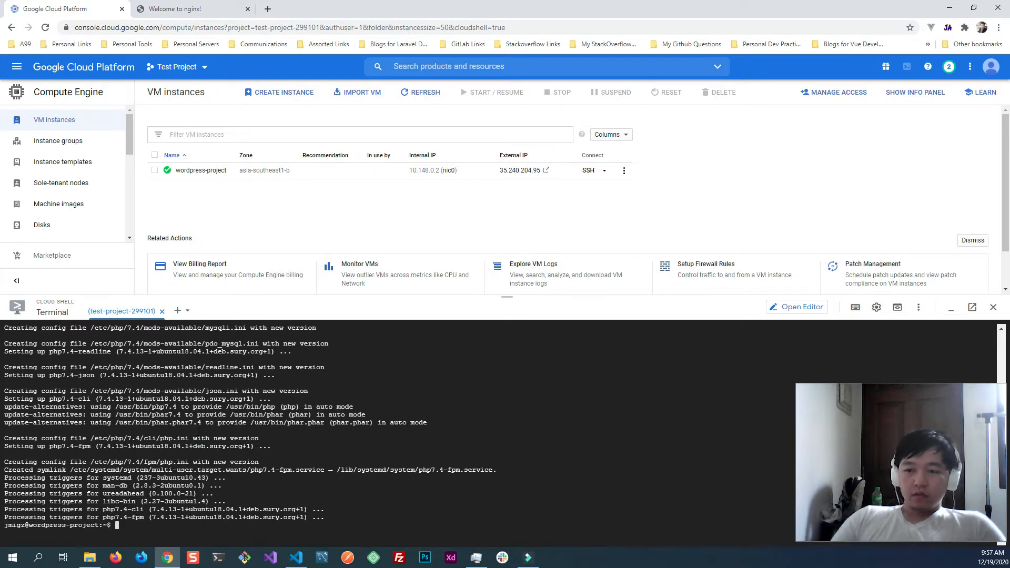
pyautogui.write('sudo apt install php7.4-curl php7.4-gd php7.4-intl php7.4-mbstring php7.4-soap php7.4-xml php7.4-xmlrpc php7.4-zip')
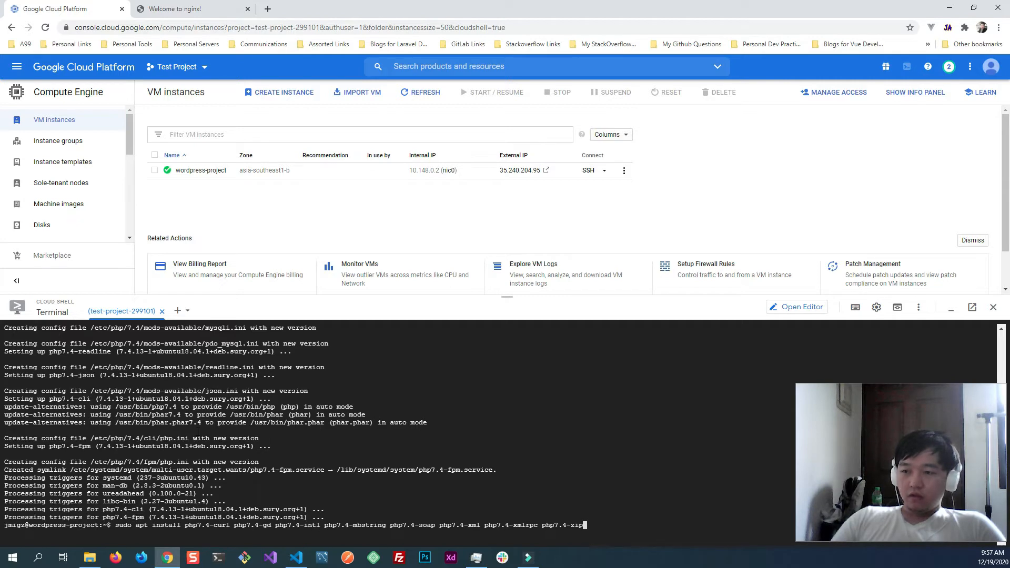
pyautogui.press('Return')
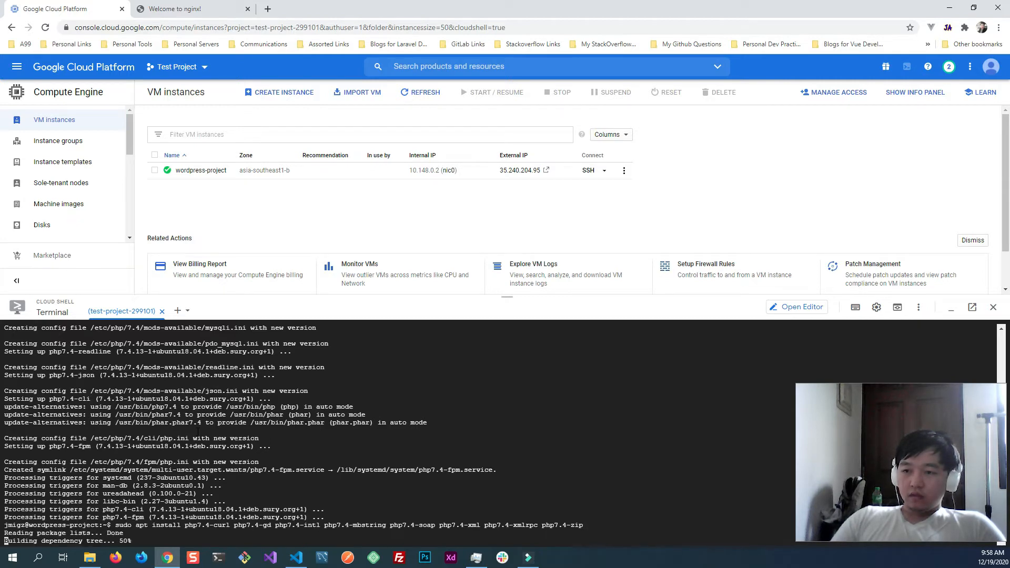
pyautogui.write('y')
pyautogui.press('Return')
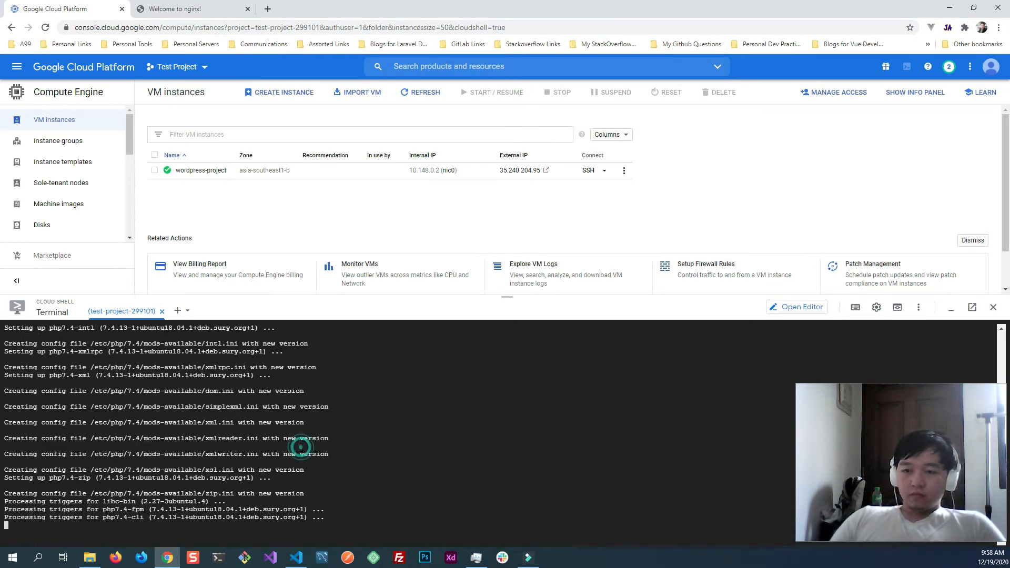
# - Restart the PHP-FPM service by running sudo systemctl restart php7.4-fpm
pyautogui.write('sudo systemctl restart php7.4-fpm')
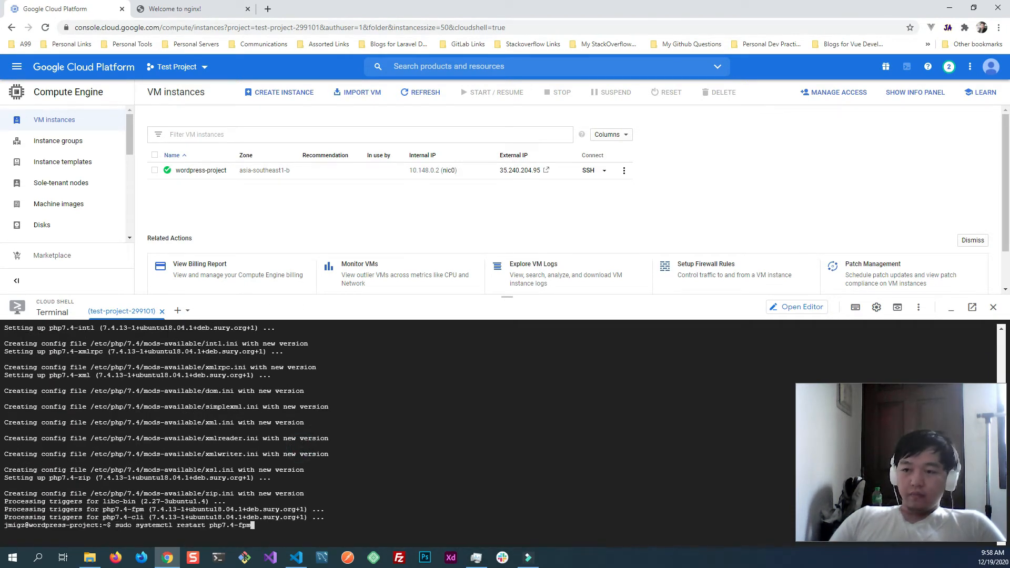
pyautogui.press('Return')
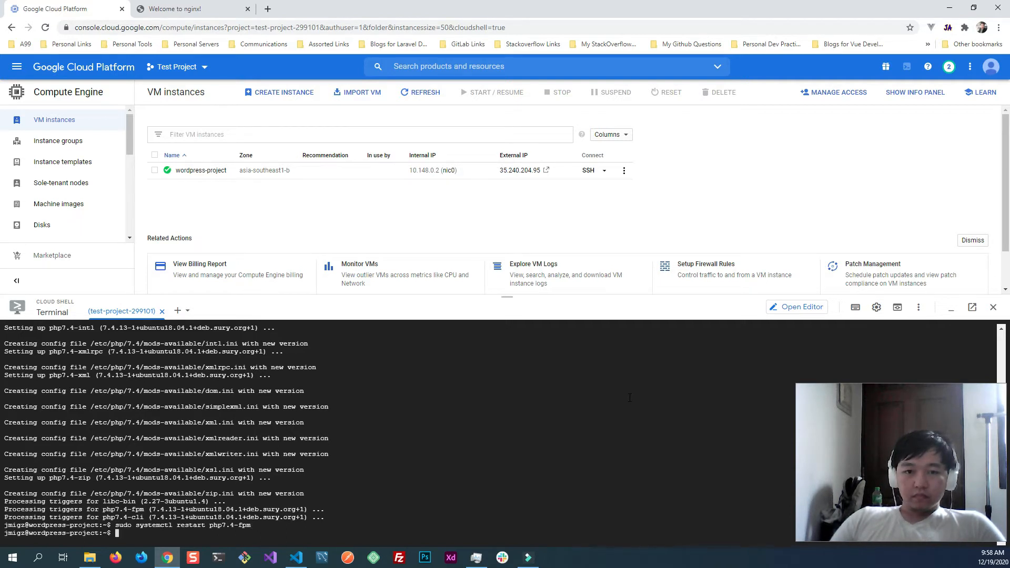
# - Change the terminal's working directory to /tmp with cd /tmp
pyautogui.click(334, 472)
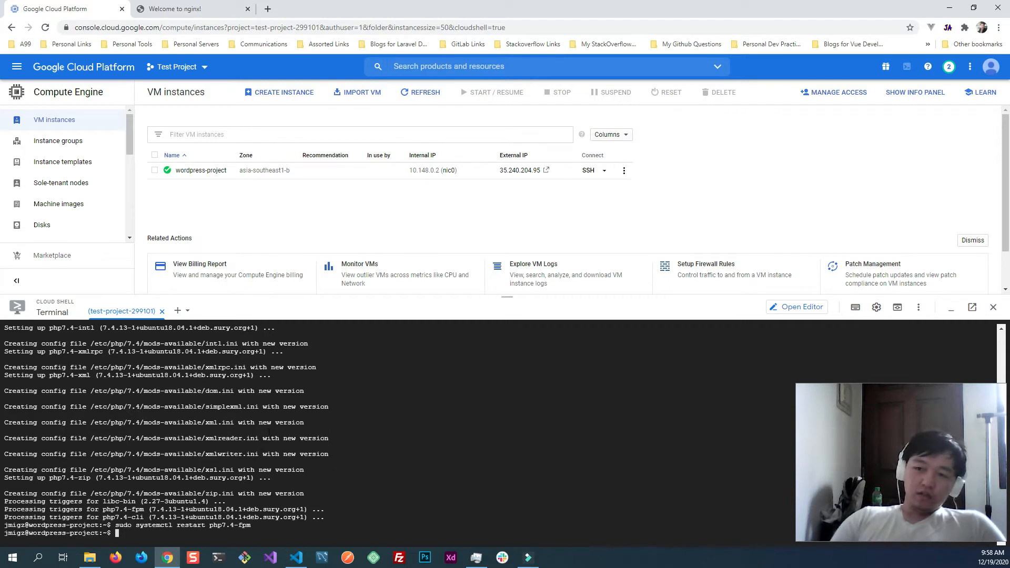
pyautogui.write('cd /e')
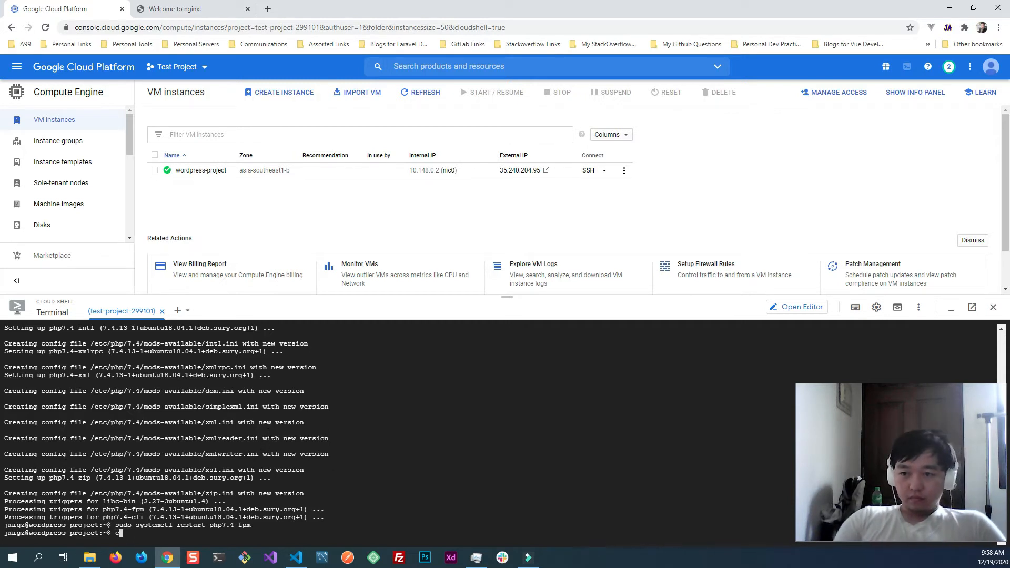
pyautogui.write('mp')
pyautogui.press('Return')
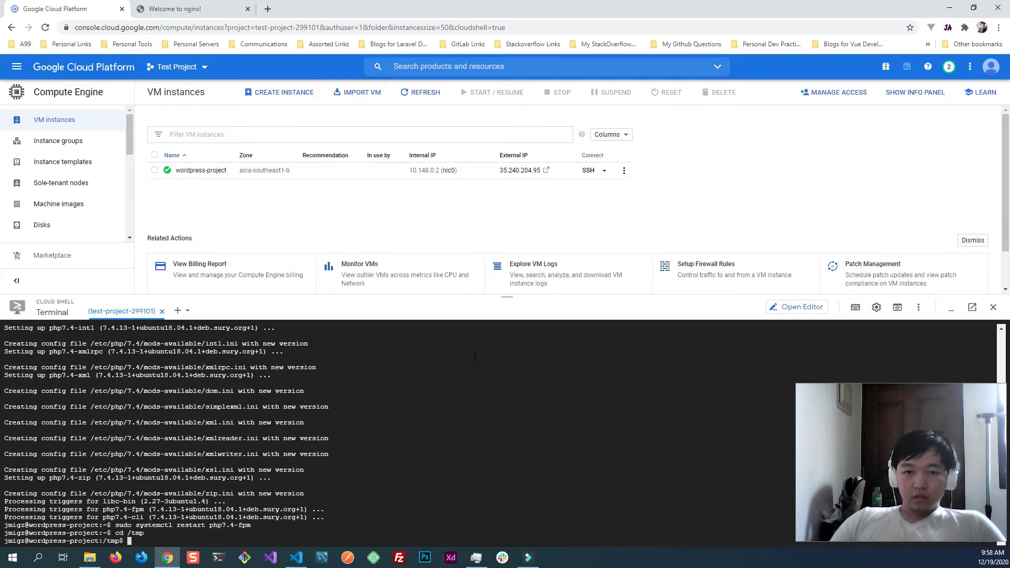
pyautogui.hotkey('alt', 'Tab')
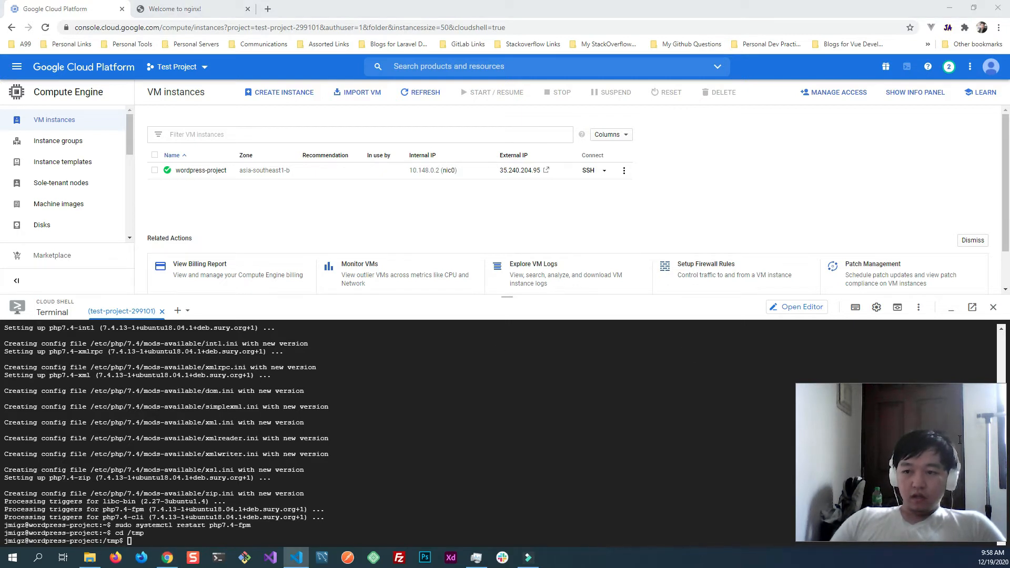
pyautogui.hotkey('alt', 'Tab')
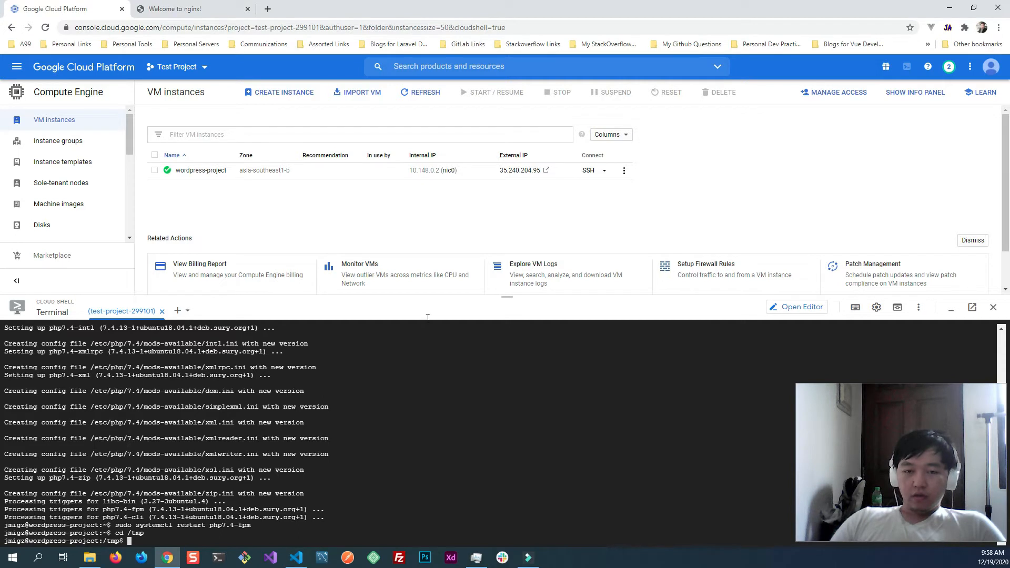
pyautogui.hotkey('alt', 'Tab')
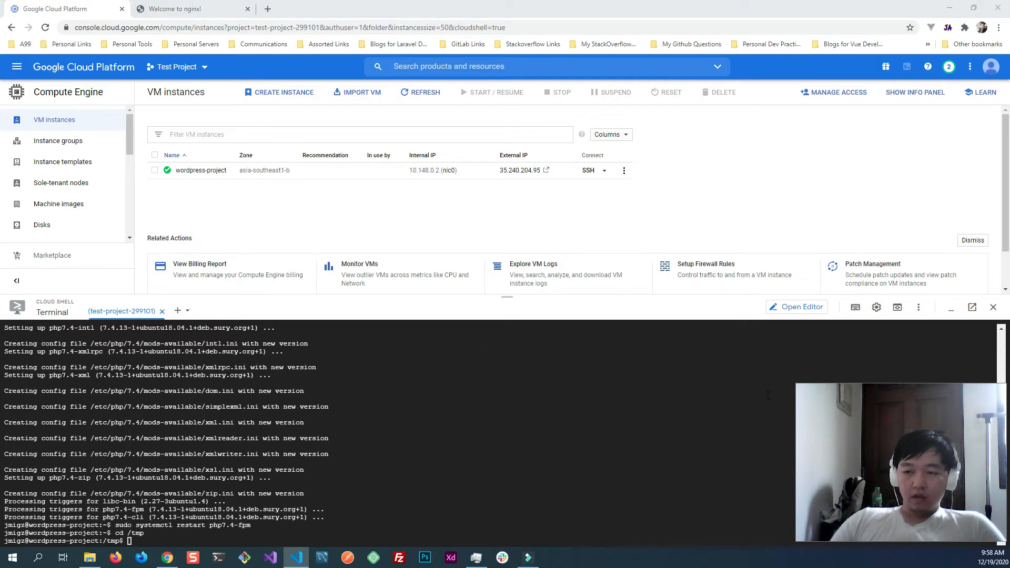
pyautogui.hotkey('alt', 'Tab')
pyautogui.write('curl -LO https://wordpress.org/latest.tar.gz')
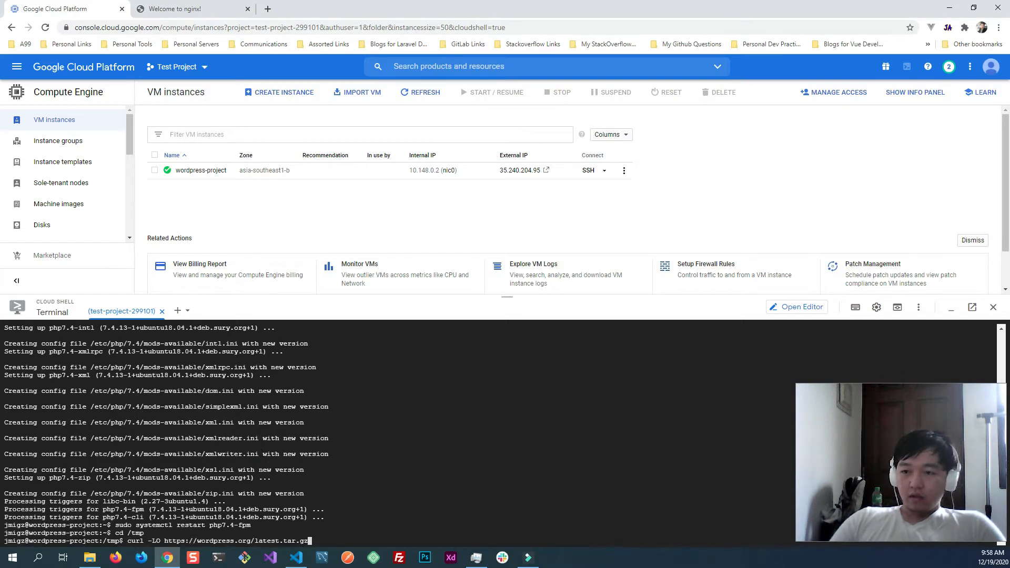
pyautogui.press('Return')
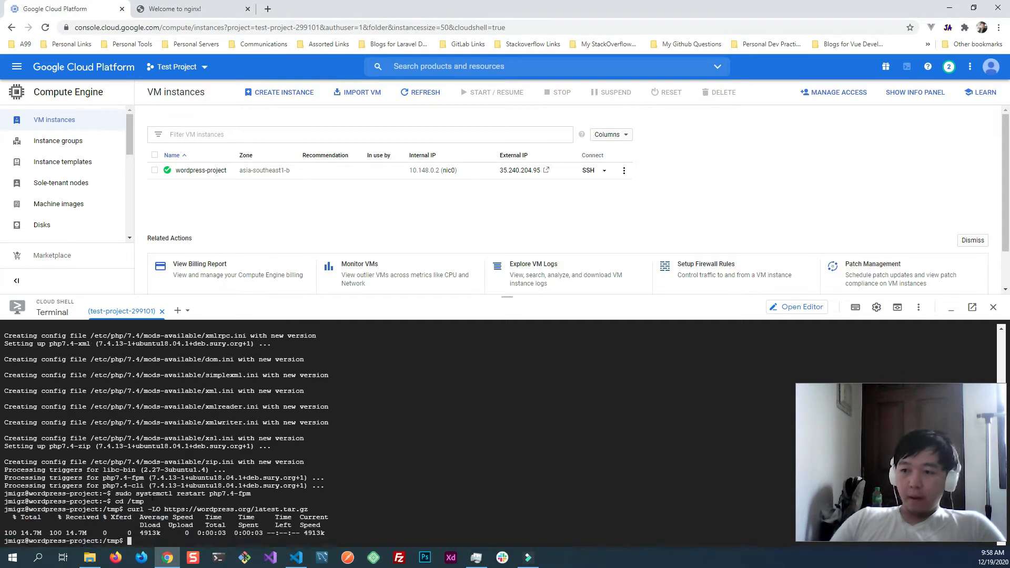
# - List all files in /tmp with ls -la and highlight the latest.tar.gz archive
pyautogui.write('ls -la')
pyautogui.press('Return')
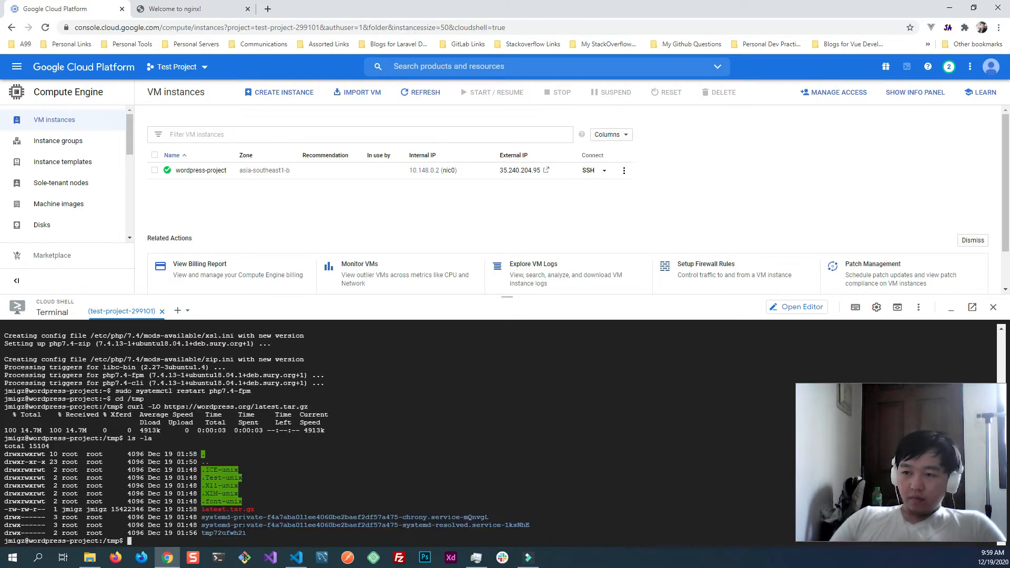
pyautogui.moveTo(256, 509); pyautogui.dragTo(201, 509)
# - Try to extract the WordPress archive by running tar xzvf latest.tar.g
pyautogui.hotkey('alt', 'Tab')
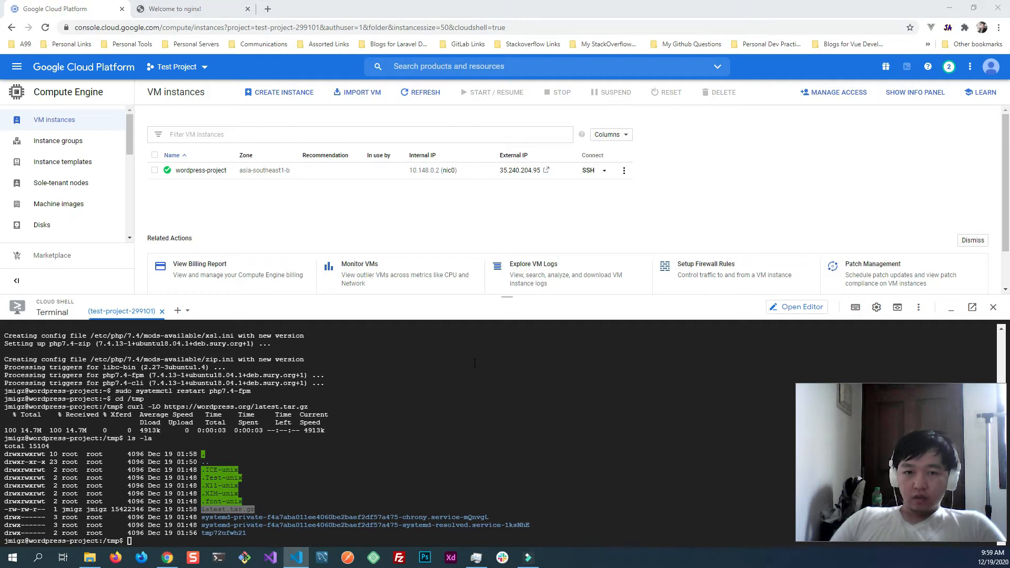
pyautogui.click(438, 475)
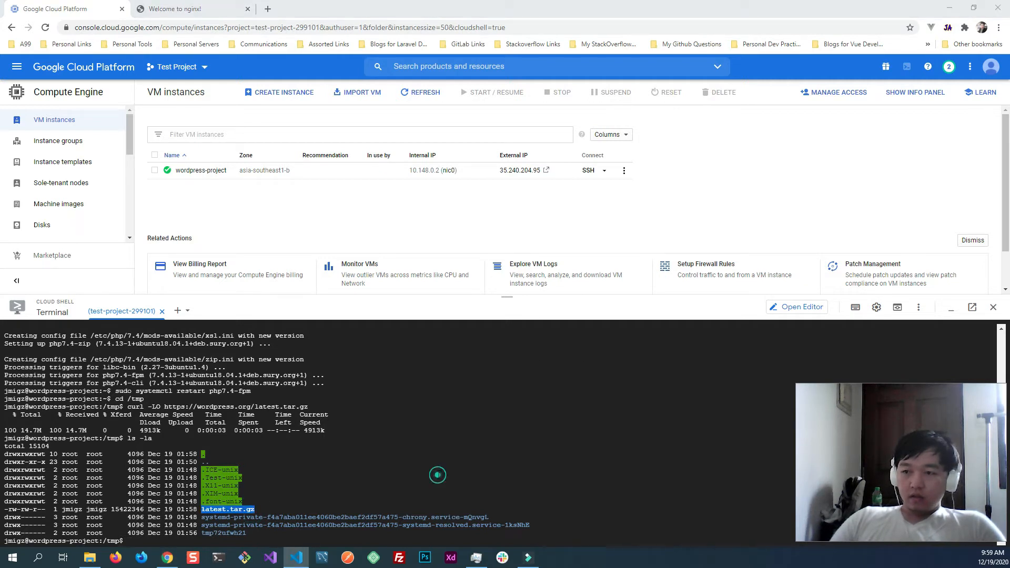
pyautogui.write('tar xzvf latest.tar.g')
pyautogui.press('Return')
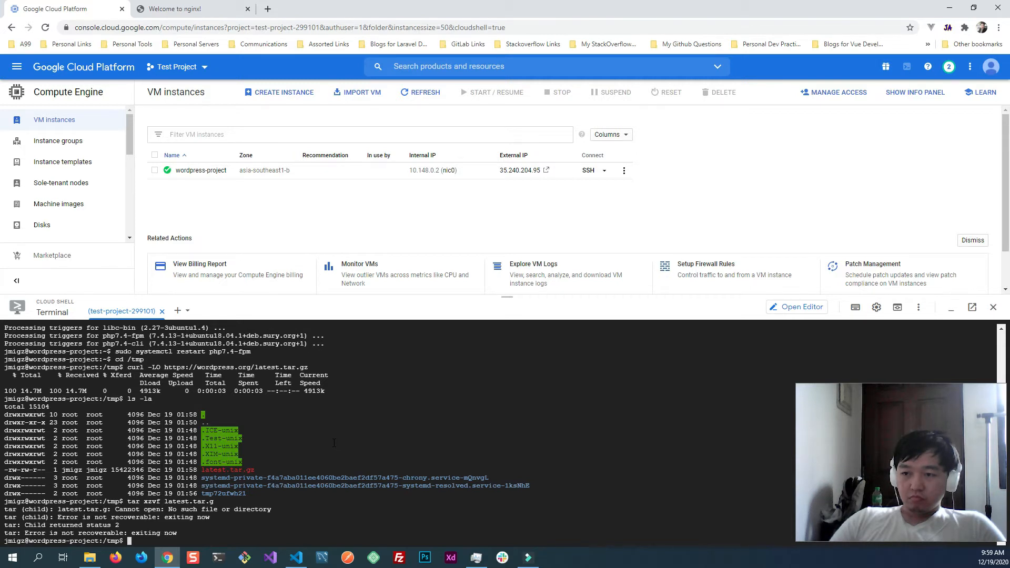
# - Recall the extraction command, correct it to tar xzvf latest.tar.gz and run it
pyautogui.press('Up')
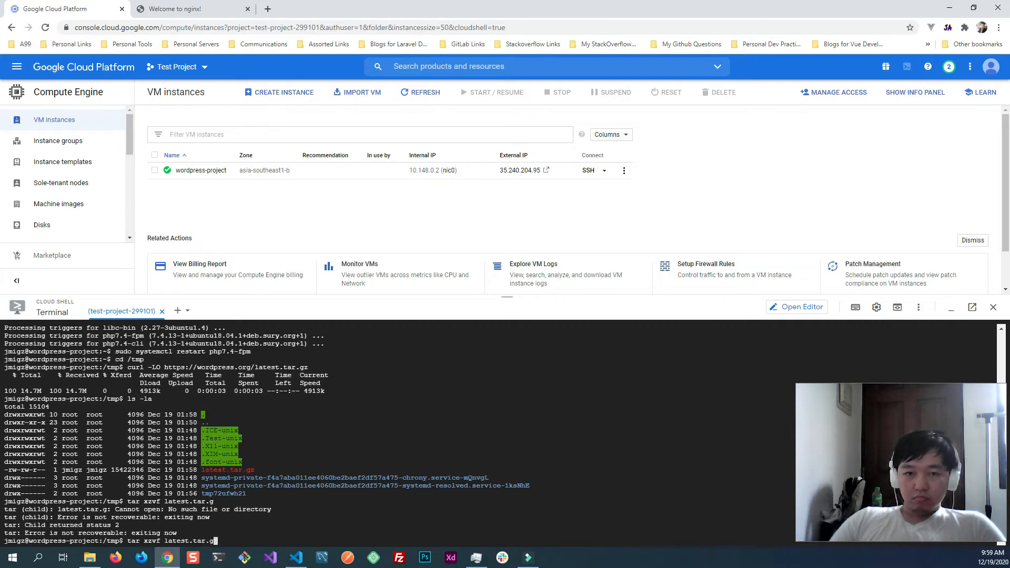
pyautogui.write('z')
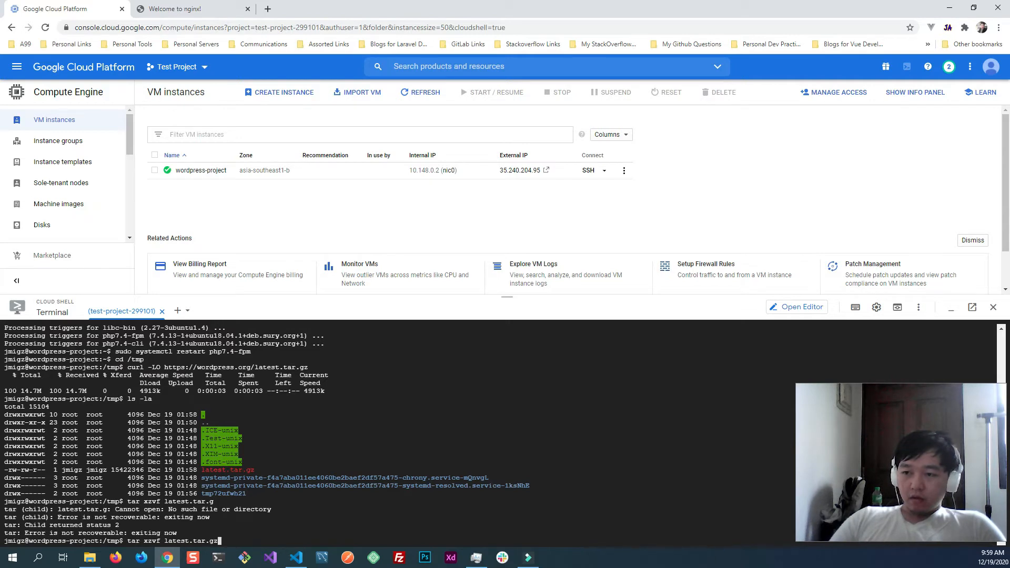
pyautogui.press('Return')
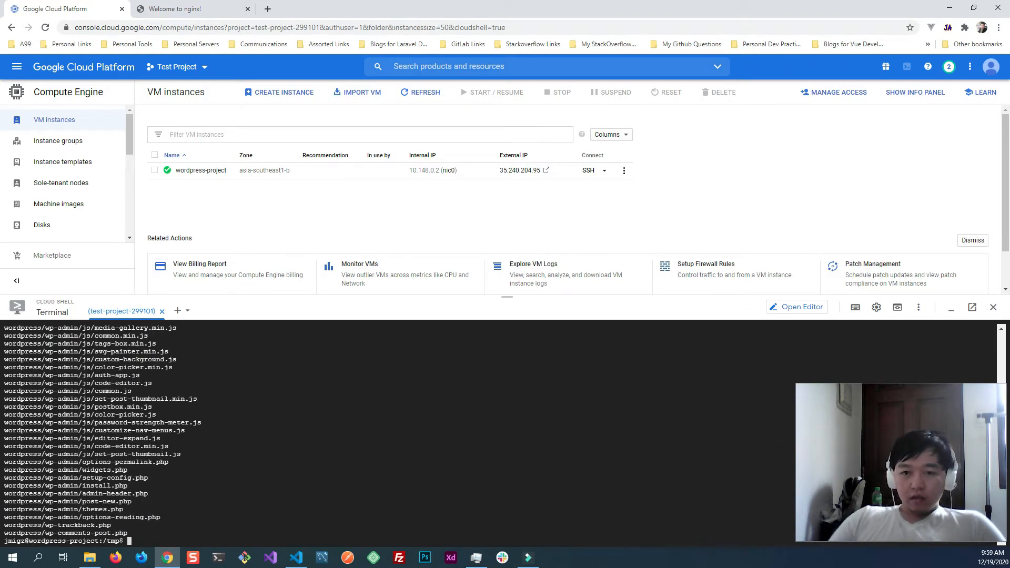
# - List the contents of /tmp again with ls -la and highlight the extracted wordpress folder
pyautogui.click(380, 485)
pyautogui.write('ls -la')
pyautogui.press('Return')
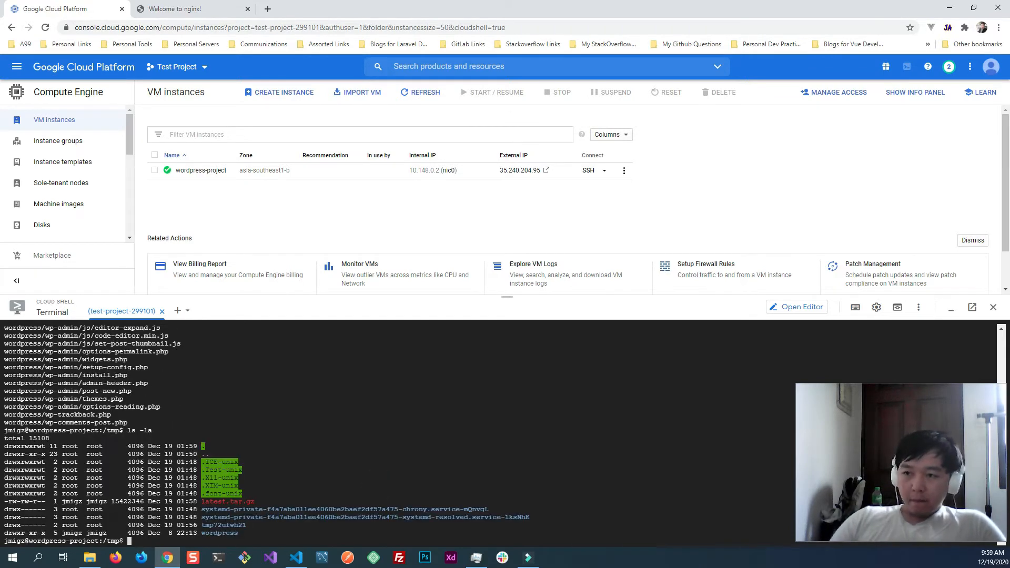
pyautogui.doubleClick(217, 534)
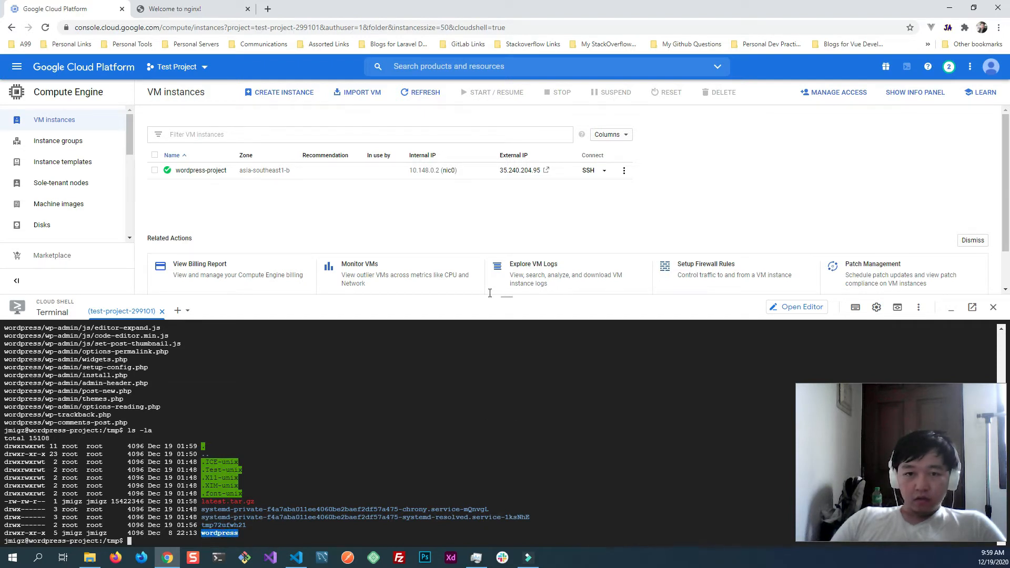
# - Copy the sample WordPress configuration by running cp /tmp/wordpress/wp-config-sample.php /tmp/wordpress/wp-config.php
pyautogui.write('cp /tmp/wordpress/wp-config-sample.php /tmp/wordpress/wp-config.php')
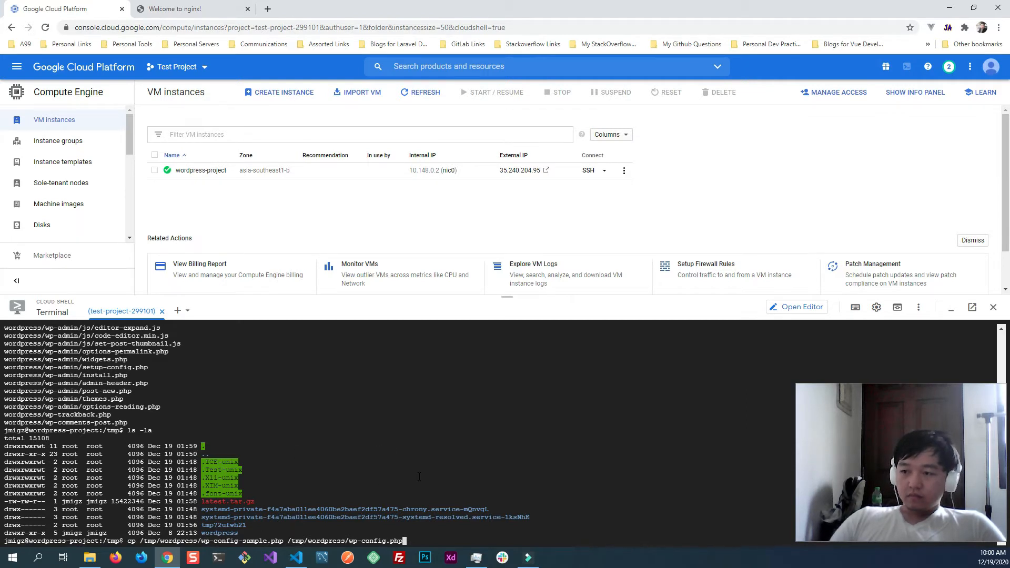
pyautogui.press('Return')
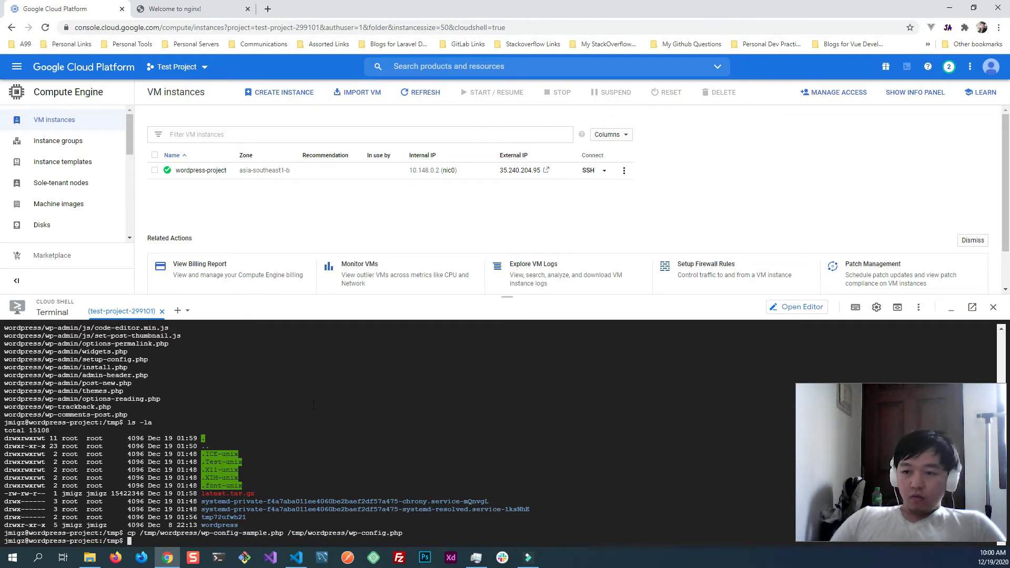
# - Return to the home directory with cd ~ and create a project folder there by running mkdir Code
pyautogui.click(364, 424)
pyautogui.write('cd')
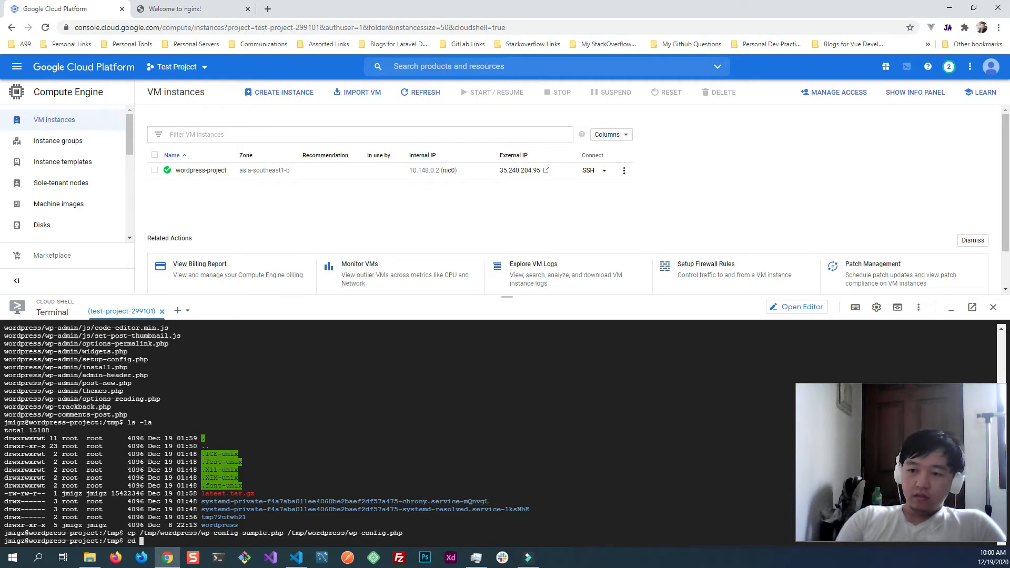
pyautogui.write('~')
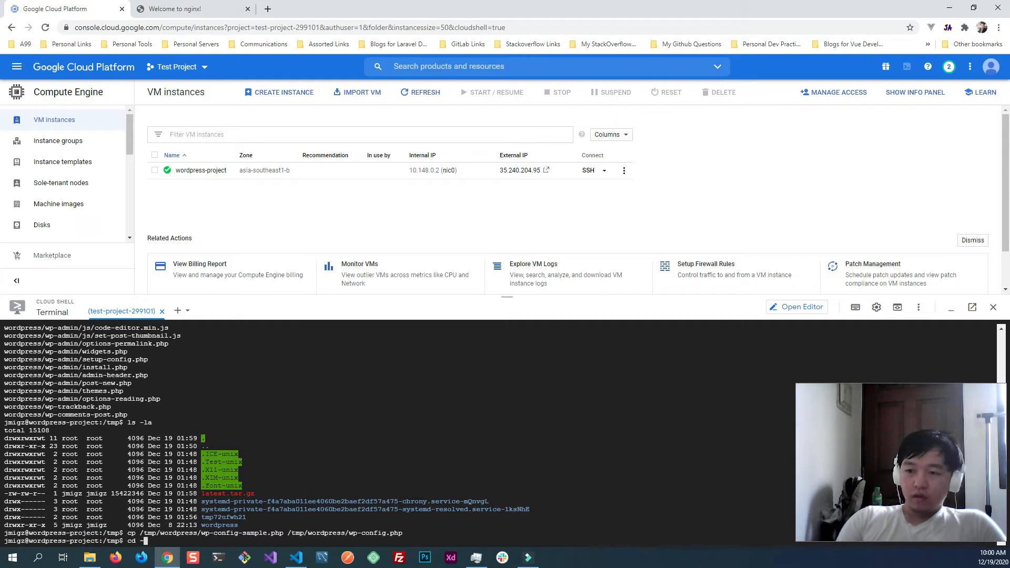
pyautogui.press('Return')
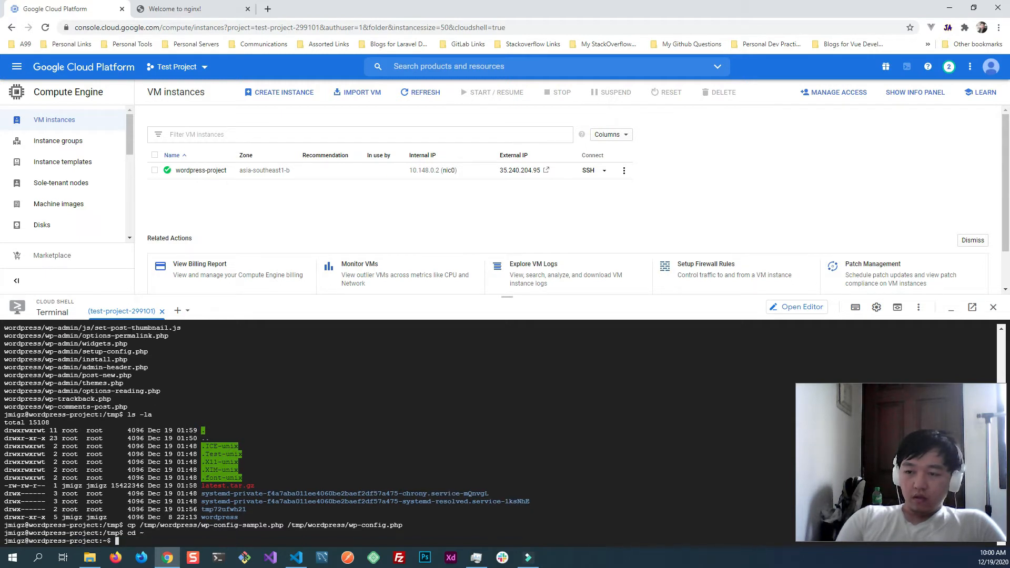
pyautogui.write('mkdir ')
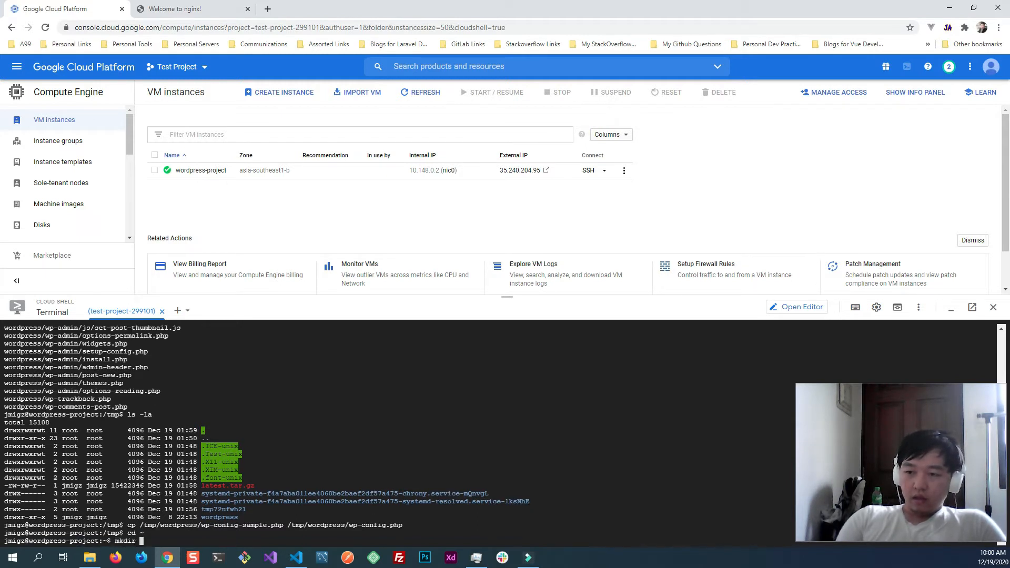
pyautogui.write('Code')
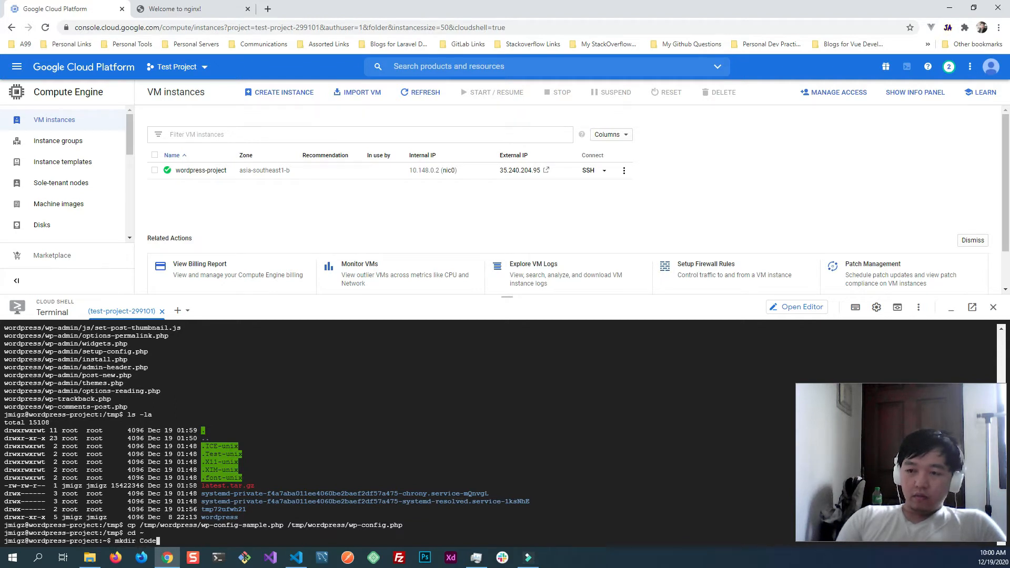
pyautogui.press('Return')
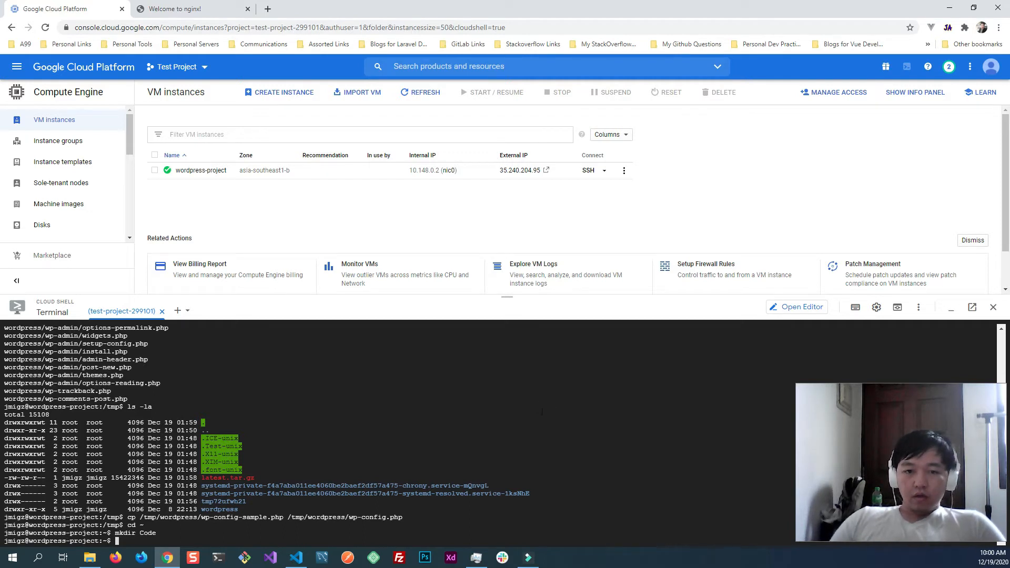
# - Copy everything from /tmp/wordpress/. into the home directory's Code folder with sudo cp -a, giving the destination as a full path
pyautogui.hotkey('alt', 'Tab')
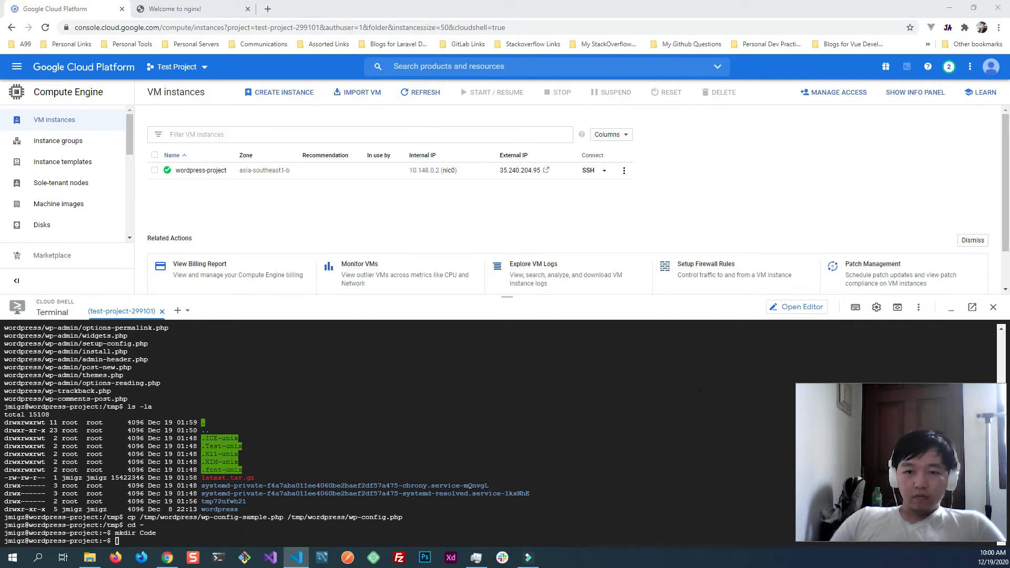
pyautogui.hotkey('alt', 'Tab')
pyautogui.write('sudo cp -a /tmp/wordpress/. /var/www/wordpress')
pyautogui.press('BackSpace')
pyautogui.press('BackSpace')
pyautogui.press('BackSpace')
pyautogui.press('BackSpace')
pyautogui.press('BackSpace')
pyautogui.press('BackSpace')
pyautogui.press('BackSpace')
pyautogui.press('BackSpace')
pyautogui.press('BackSpace')
pyautogui.press('BackSpace')
pyautogui.press('BackSpace')
pyautogui.press('BackSpace')
pyautogui.press('BackSpace')
pyautogui.press('BackSpace')
pyautogui.press('BackSpace')
pyautogui.press('BackSpace')
pyautogui.press('BackSpace')
pyautogui.press('BackSpace')
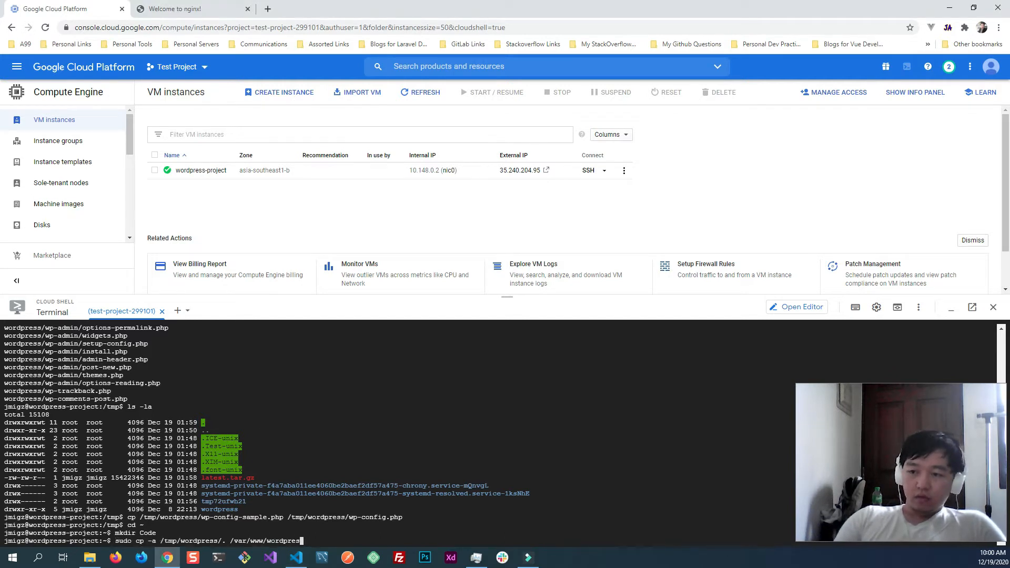
pyautogui.write('/home/jmigz')
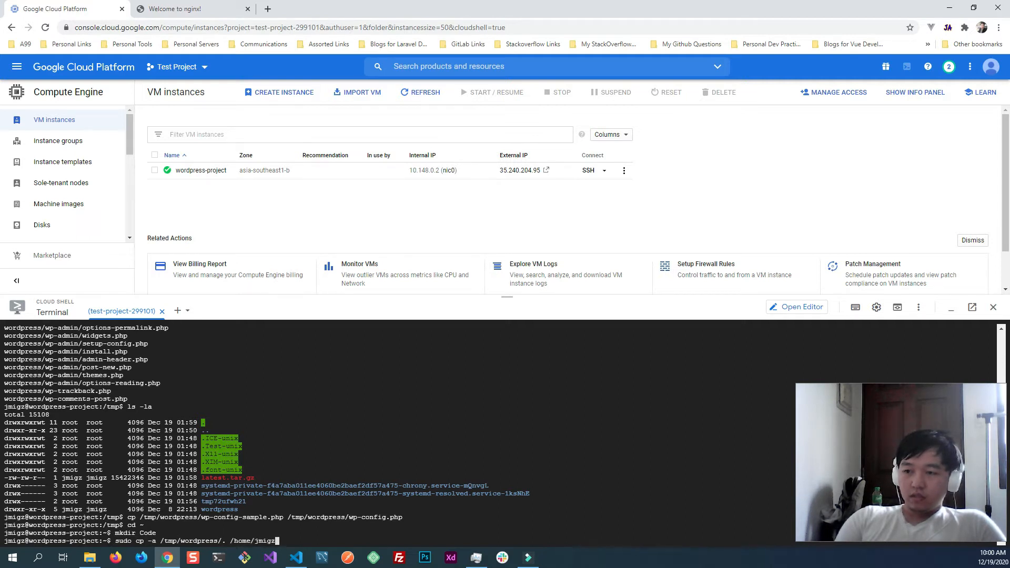
pyautogui.write('/Code')
pyautogui.press('Left')
pyautogui.press('Left')
pyautogui.press('Left')
pyautogui.press('Left')
pyautogui.press('Left')
pyautogui.press('Left')
pyautogui.press('Left')
pyautogui.press('Left')
pyautogui.press('Left')
pyautogui.press('Left')
pyautogui.press('Left')
pyautogui.press('Left')
pyautogui.press('Left')
pyautogui.press('Left')
pyautogui.press('Left')
pyautogui.press('Left')
pyautogui.press('Left')
pyautogui.press('Left')
pyautogui.press('Left')
pyautogui.press('Left')
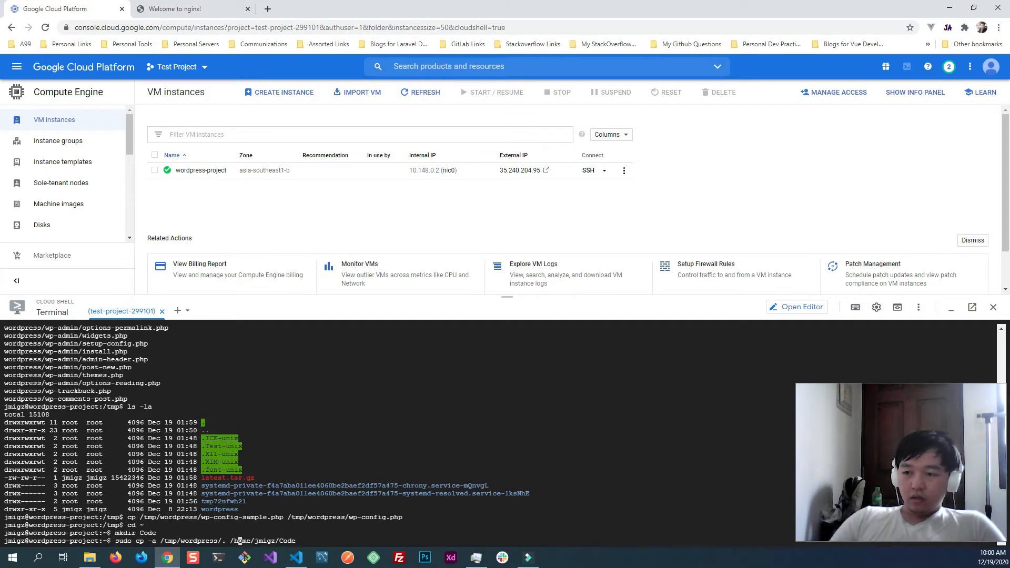
pyautogui.press('End')
pyautogui.press('Return')
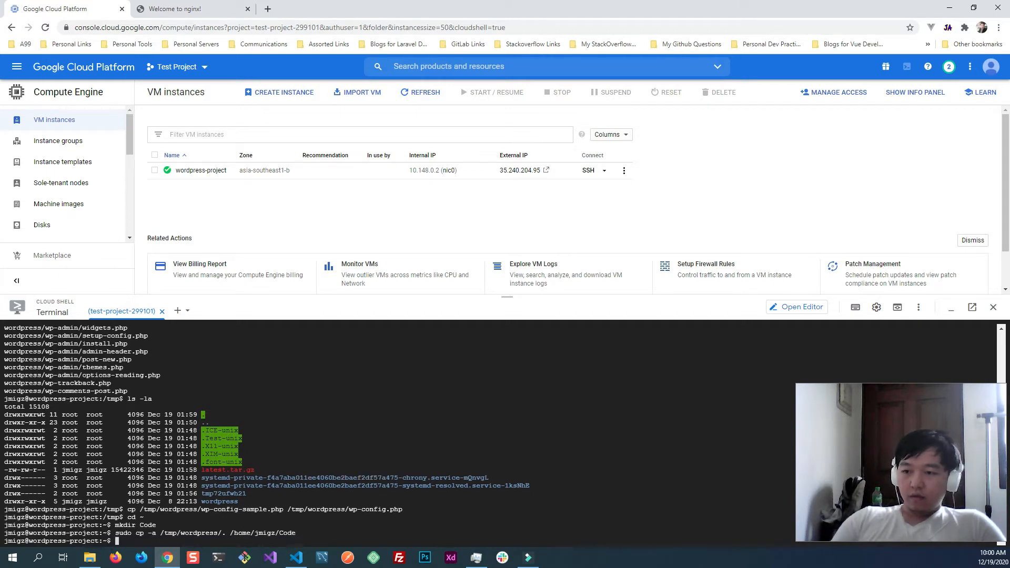
# - Change into the Code folder, list its contents with ls and highlight the listed WordPress files
pyautogui.write('cd Code')
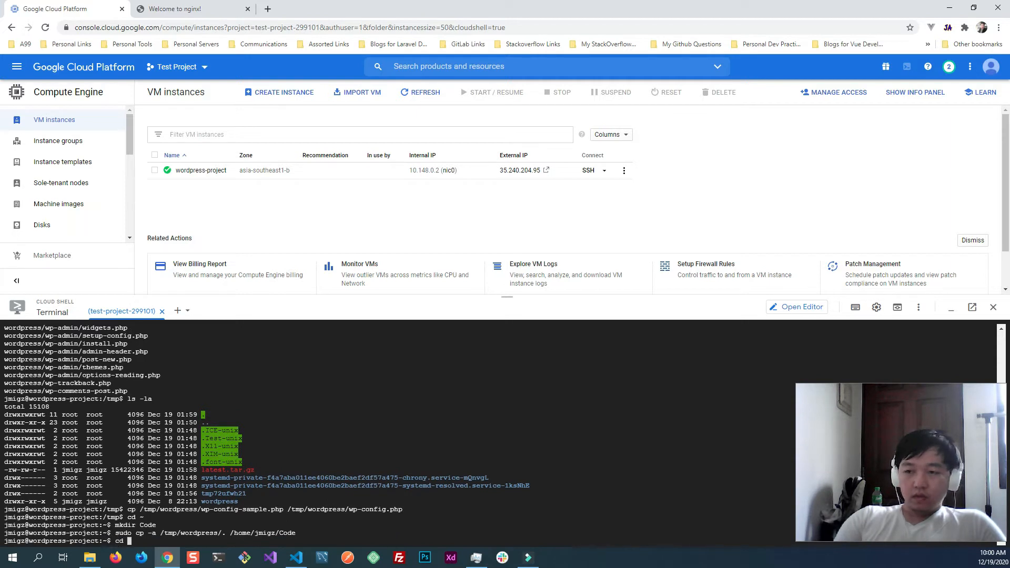
pyautogui.press('Return')
pyautogui.write('ls')
pyautogui.press('Return')
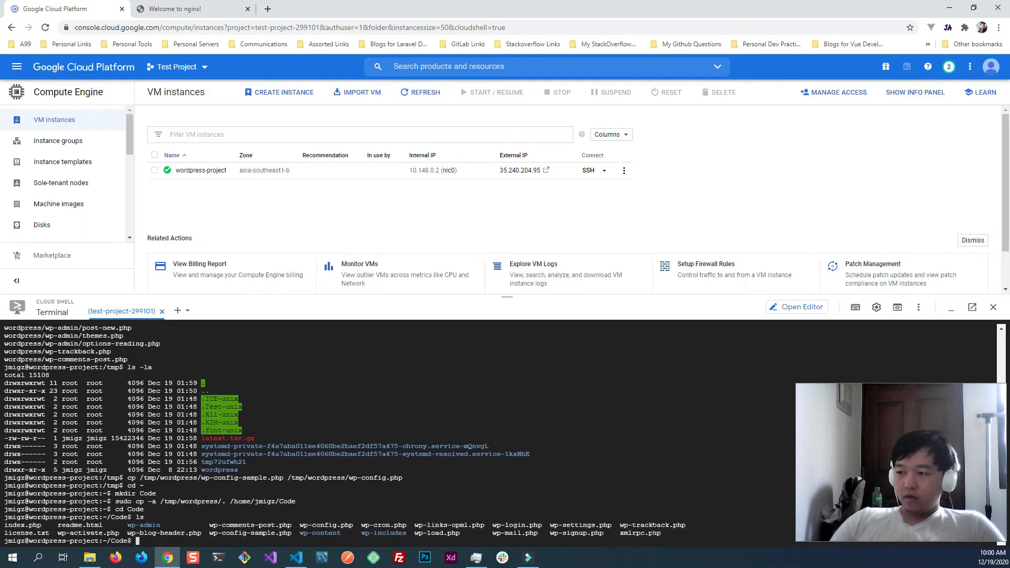
pyautogui.moveTo(663, 536); pyautogui.dragTo(5, 526)
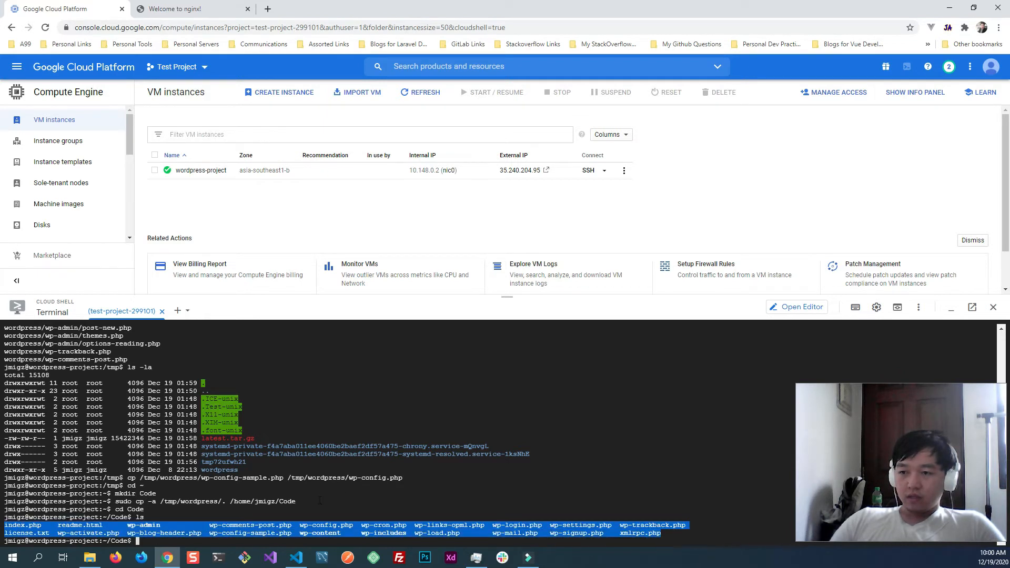
# - Open the WordPress configuration file by running sudo vim wp-config.php
pyautogui.click(360, 490)
pyautogui.write('sudo vim wp-config.php')
pyautogui.press('Return')
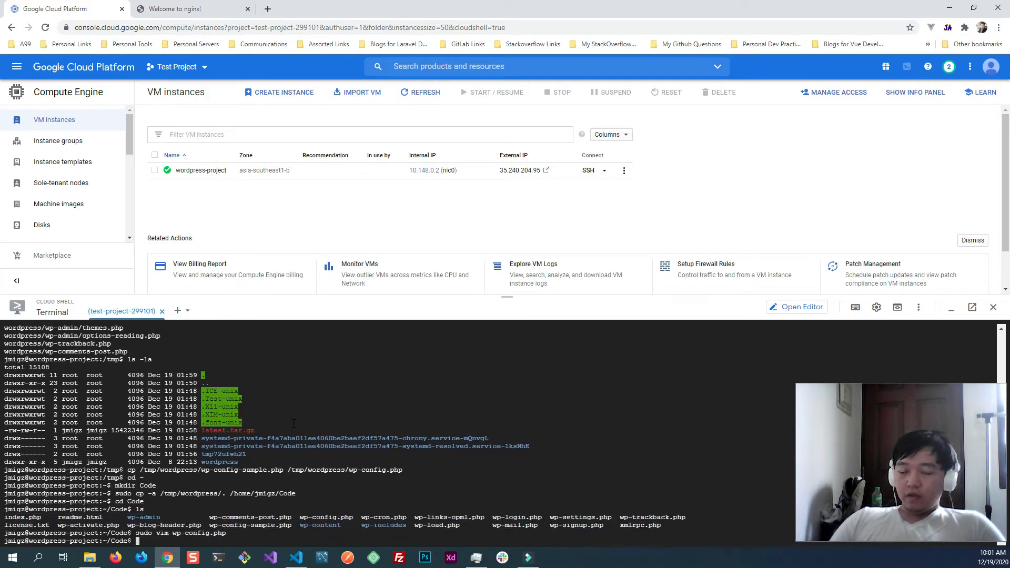
pyautogui.click(294, 424)
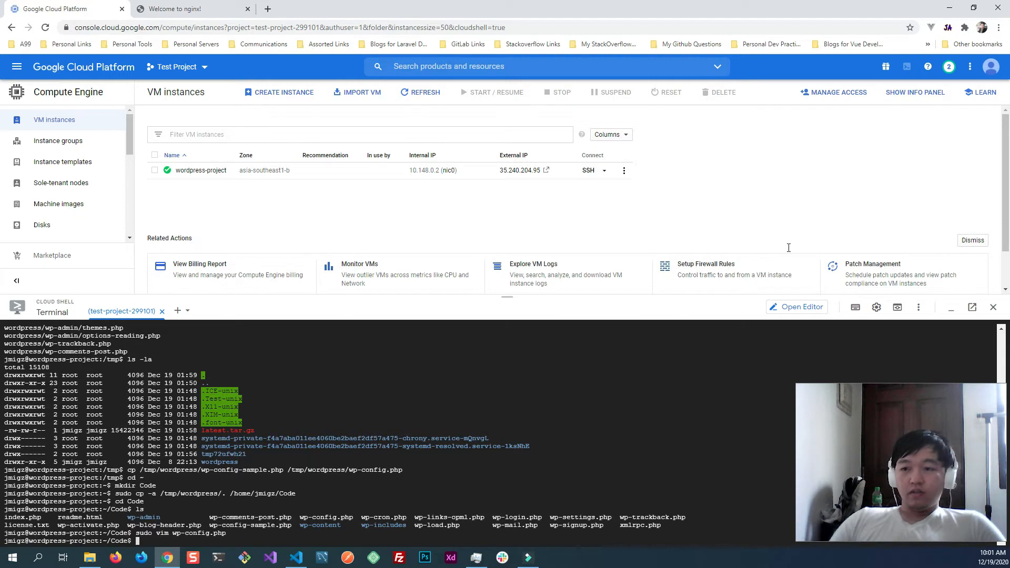
# - Change to the /etc/nginx directory and list its contents with ls -la
pyautogui.click(287, 454)
pyautogui.click(385, 476)
pyautogui.write('cd /e')
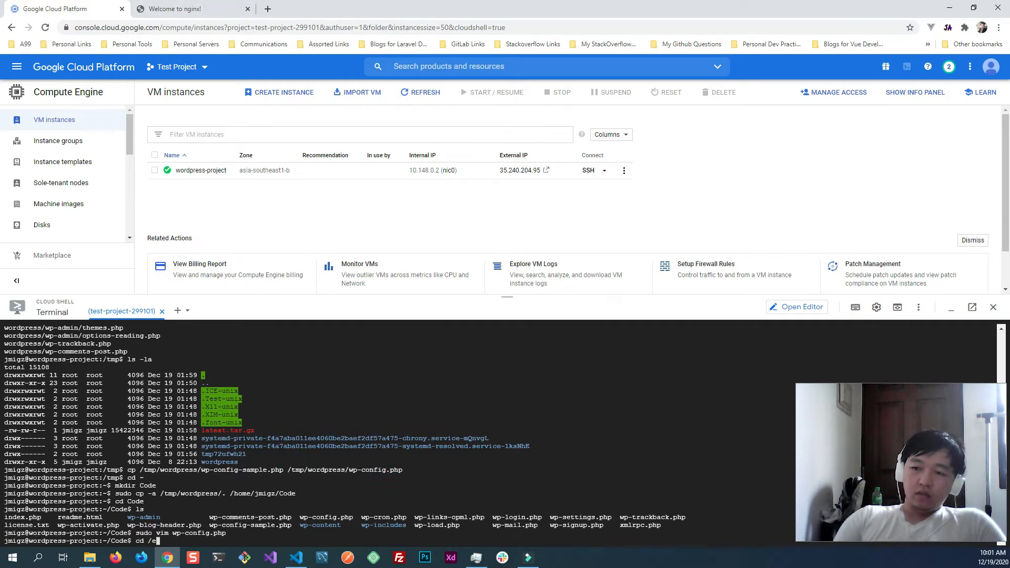
pyautogui.write('tc/nginx')
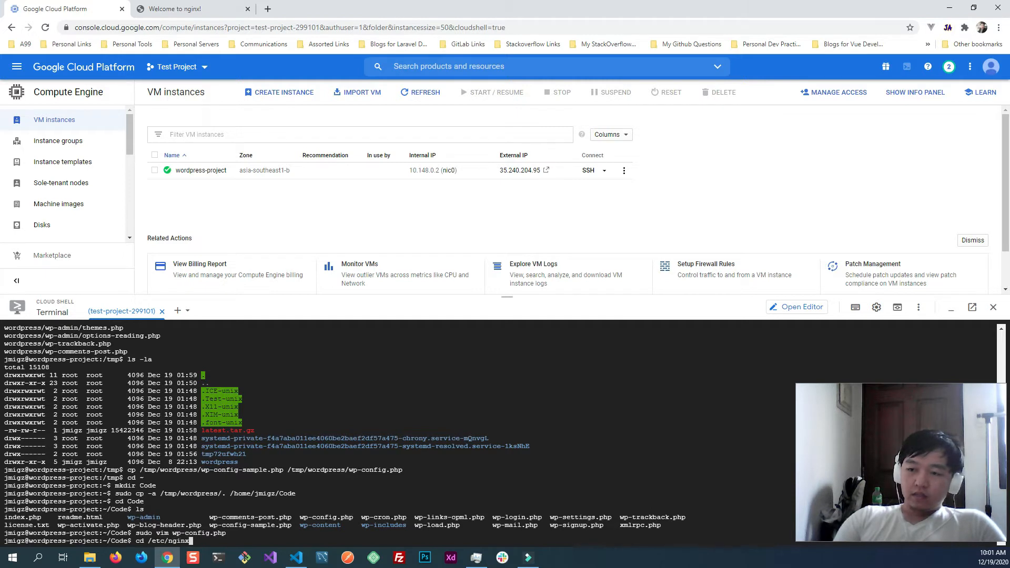
pyautogui.press('Return')
pyautogui.write('ls -la')
pyautogui.press('Return')
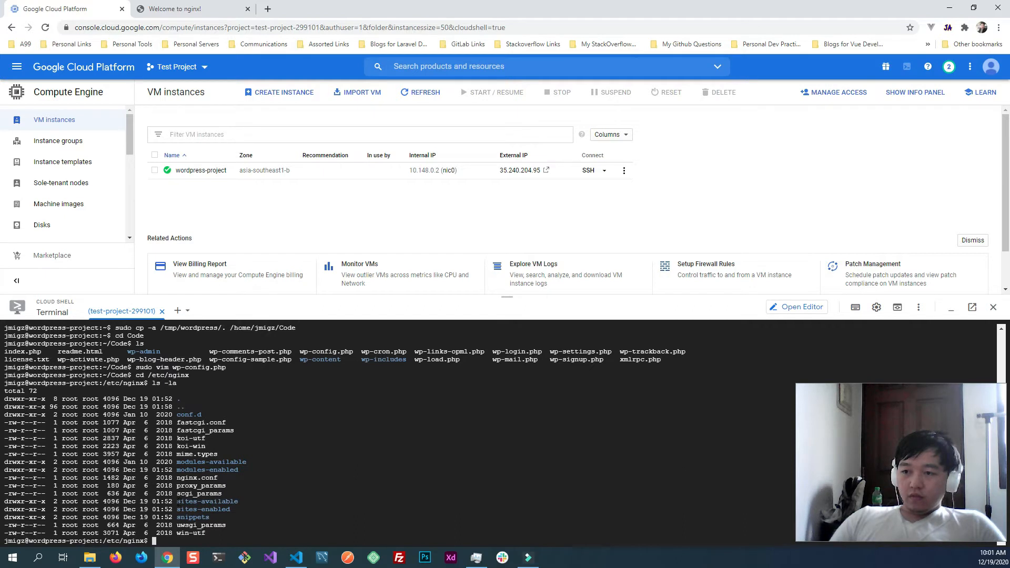
# - Highlight the folder names sites-available and sites-enabled one after the other in the /etc/nginx listing
pyautogui.moveTo(177, 501); pyautogui.dragTo(238, 503)
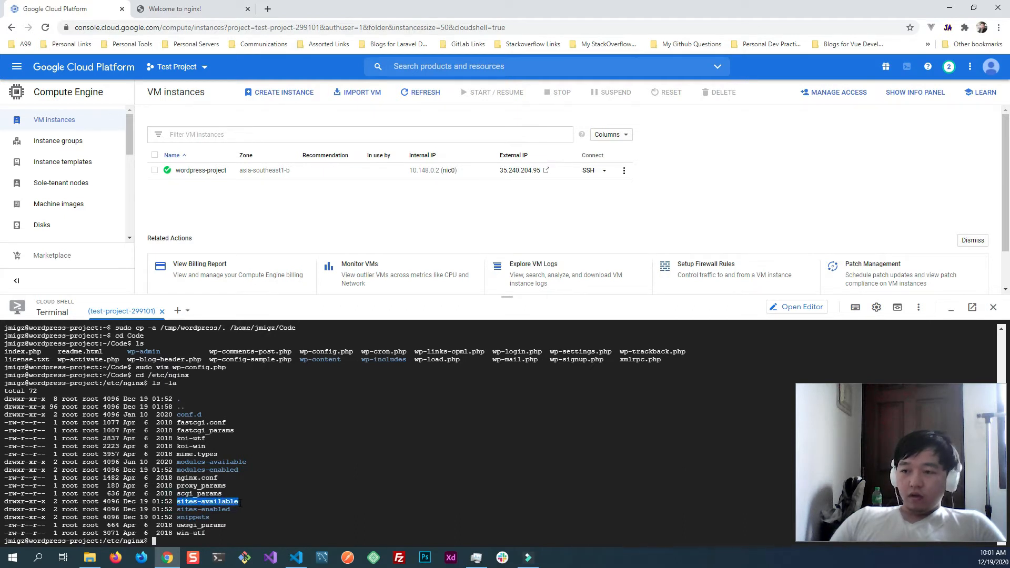
pyautogui.hotkey('ctrl', 'c')
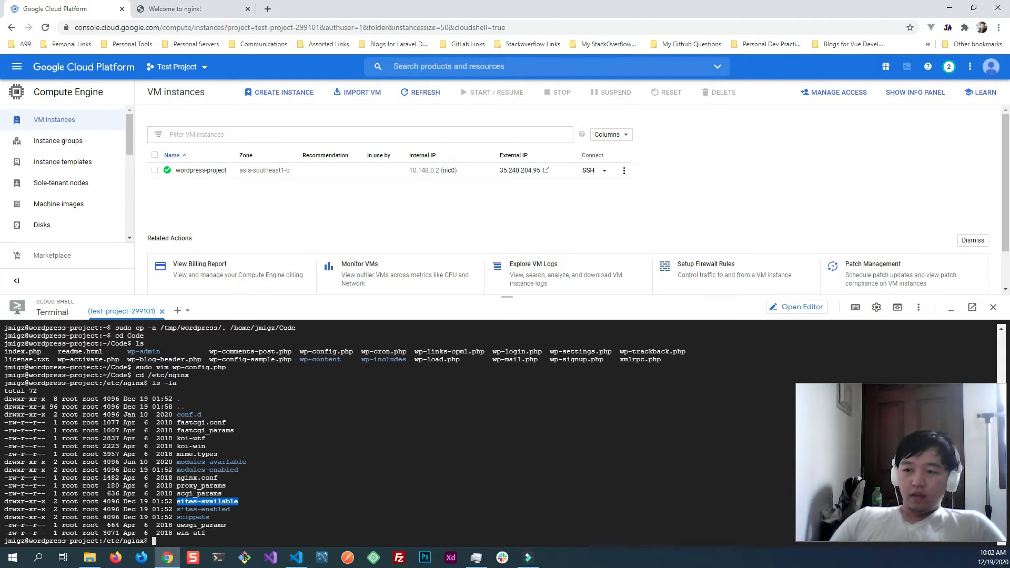
pyautogui.moveTo(177, 509); pyautogui.dragTo(231, 512)
pyautogui.hotkey('ctrl', 'c')
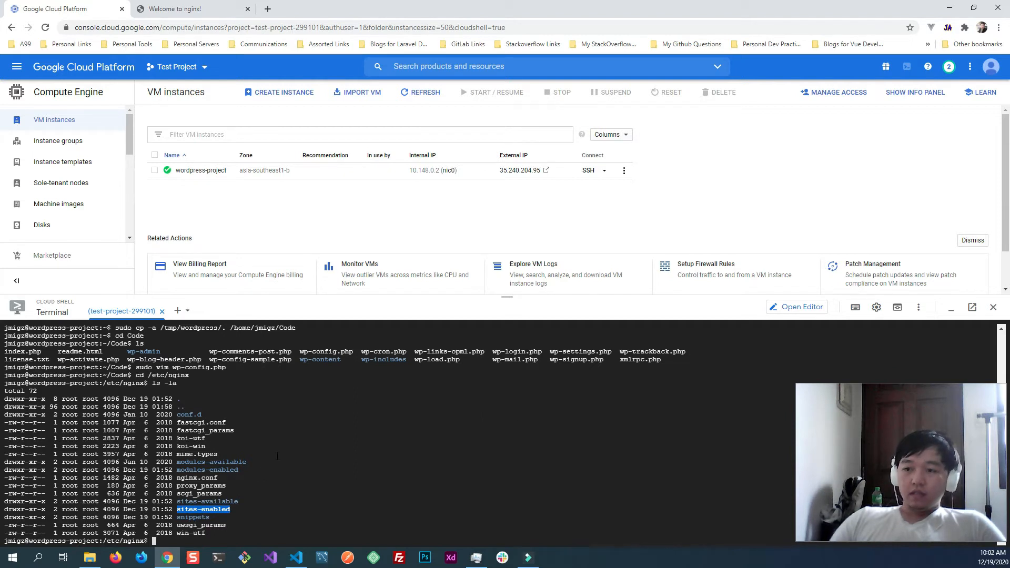
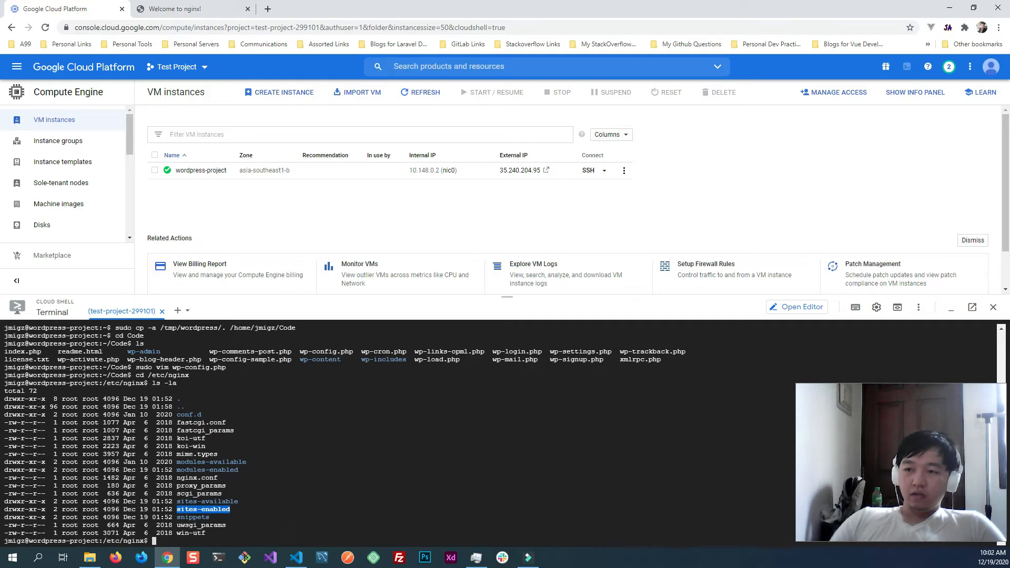
pyautogui.click(185, 509)
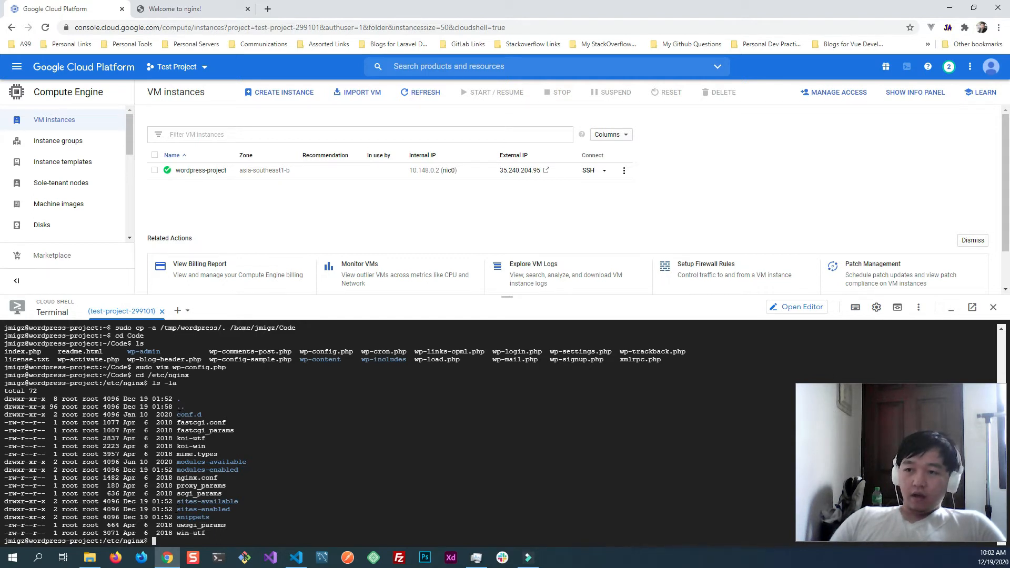
pyautogui.moveTo(177, 415); pyautogui.dragTo(203, 415)
pyautogui.click(329, 478)
pyautogui.click(308, 470)
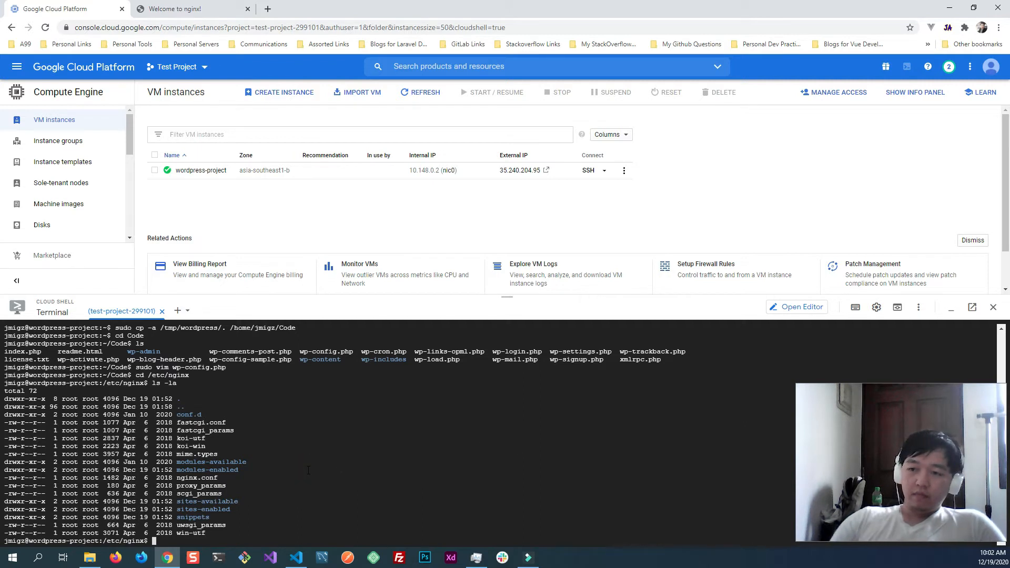
# - Try to change into a folder called site-enabled by running cd site-enabled
pyautogui.write('cd ')
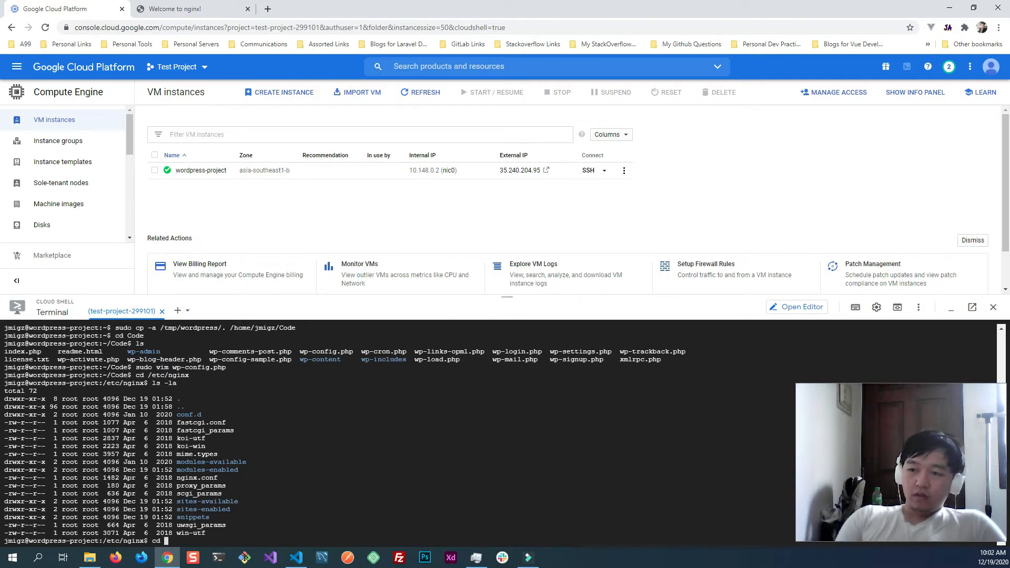
pyautogui.write('site')
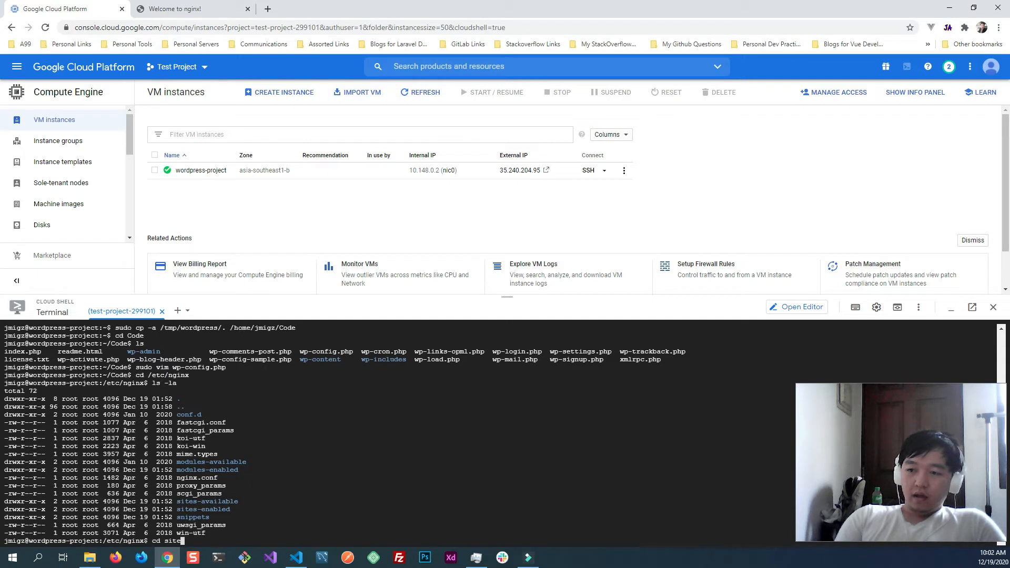
pyautogui.write('-')
pyautogui.write('en')
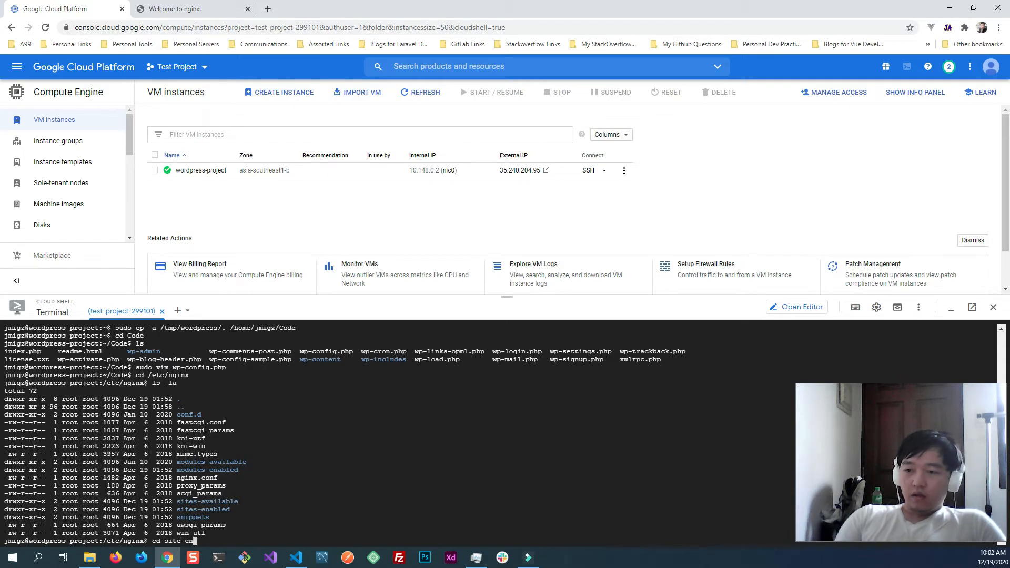
pyautogui.write('ab')
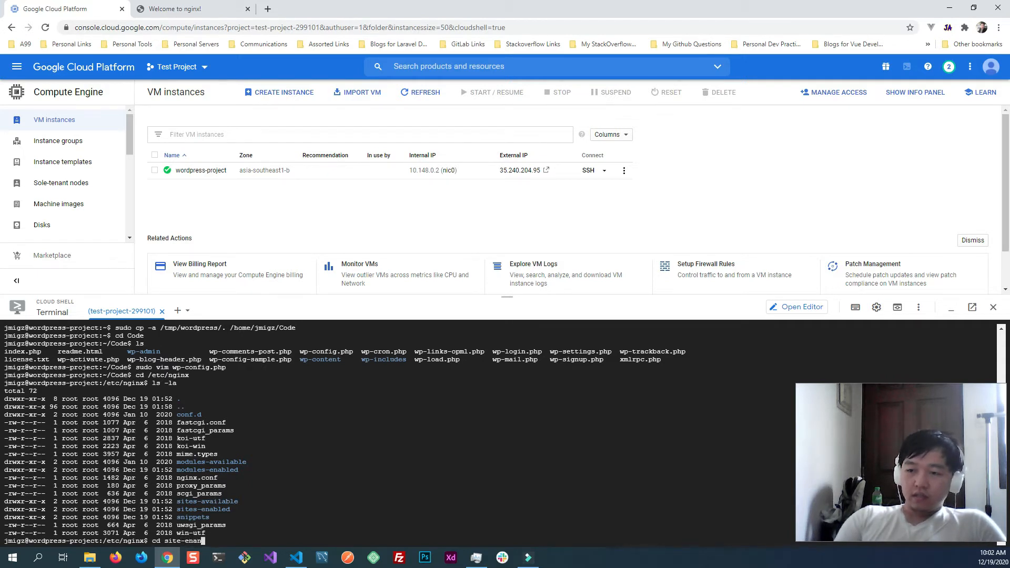
pyautogui.write('led')
pyautogui.press('Return')
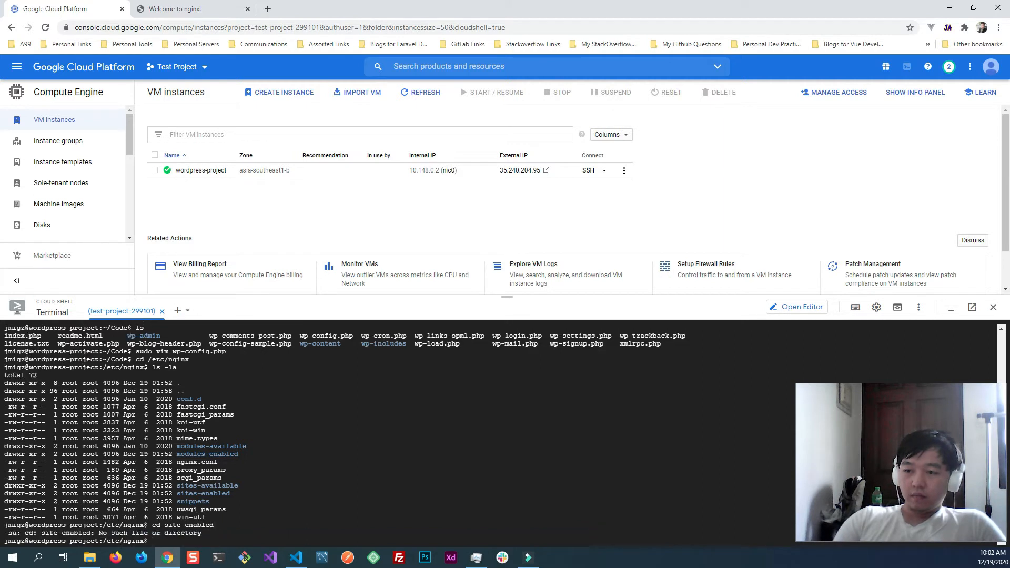
# - Change into the Nginx sites-enabled folder by running cd sites-enabled
pyautogui.write('cd sitest-')
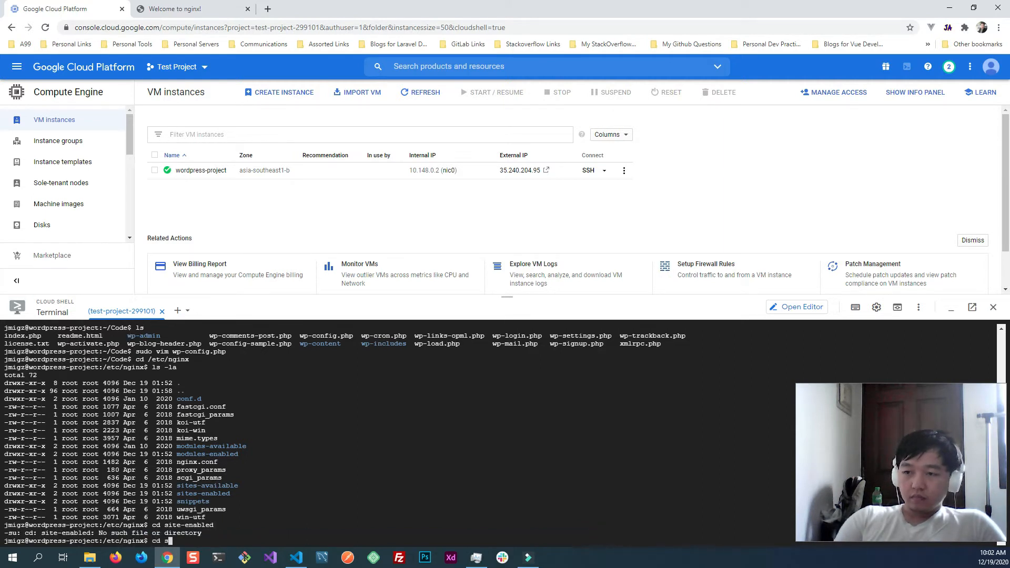
pyautogui.press('BackSpace')
pyautogui.press('BackSpace')
pyautogui.press('BackSpace')
pyautogui.write('s-ena')
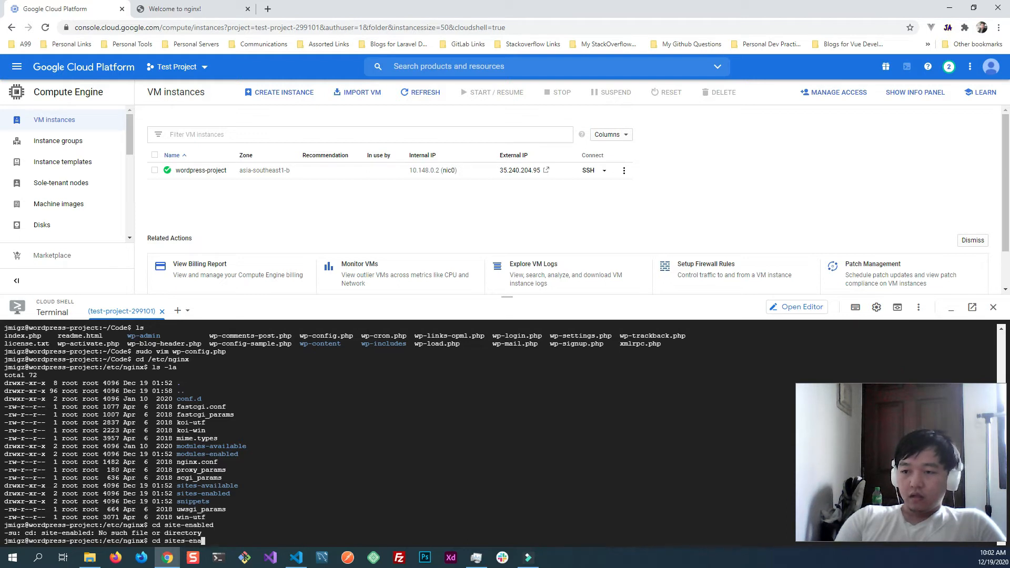
pyautogui.write('bled')
pyautogui.press('Return')
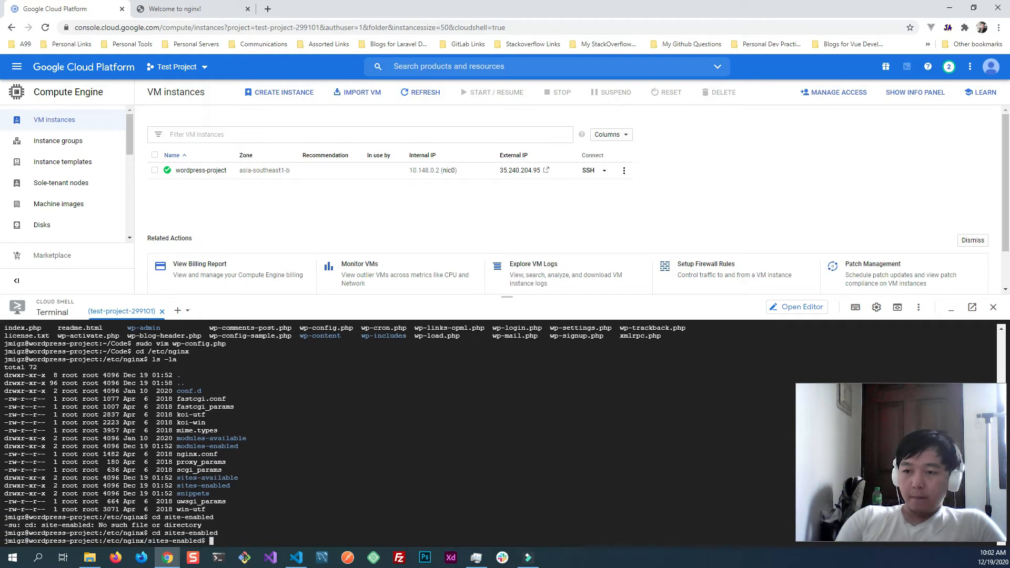
# - List the contents of sites-enabled with ls and ls -la, and highlight the sites-available folder name in the earlier listing
pyautogui.write('ls')
pyautogui.press('Return')
pyautogui.write('ls -l')
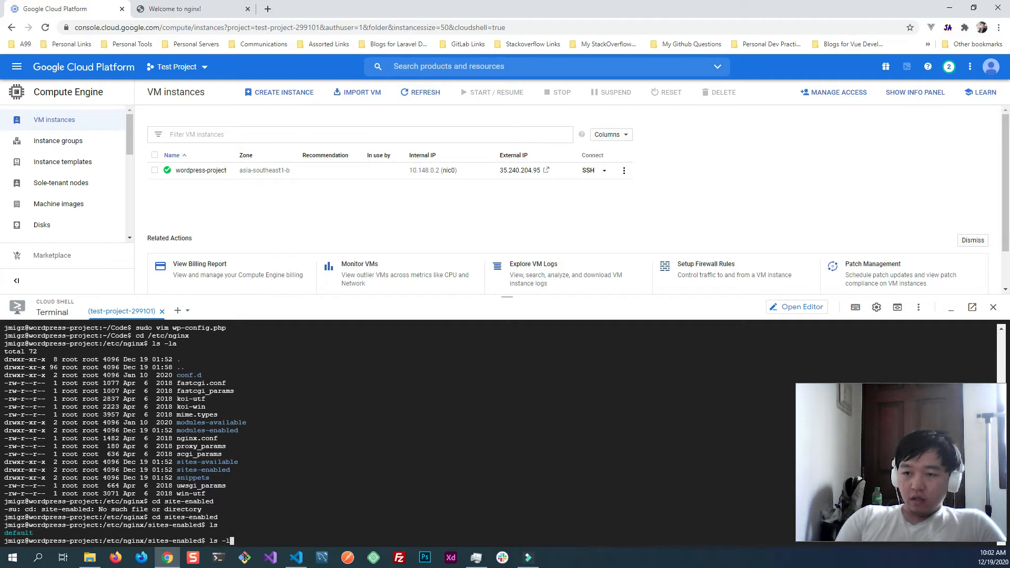
pyautogui.write('a')
pyautogui.press('Return')
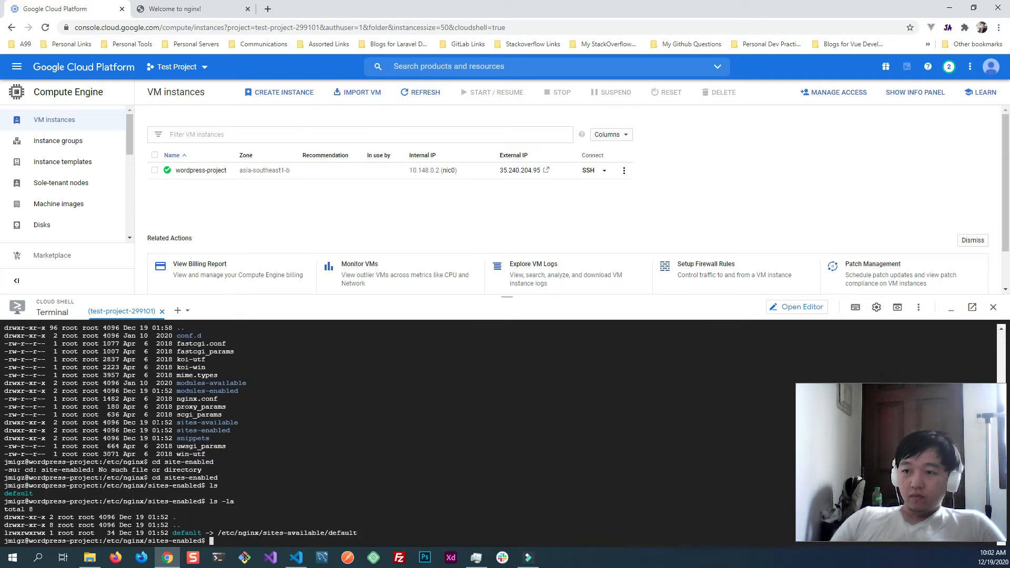
pyautogui.moveTo(176, 421); pyautogui.dragTo(240, 423)
pyautogui.click(241, 527)
pyautogui.click(347, 495)
# - Try to remove the default site link without root rights by running unlink default
pyautogui.write('un')
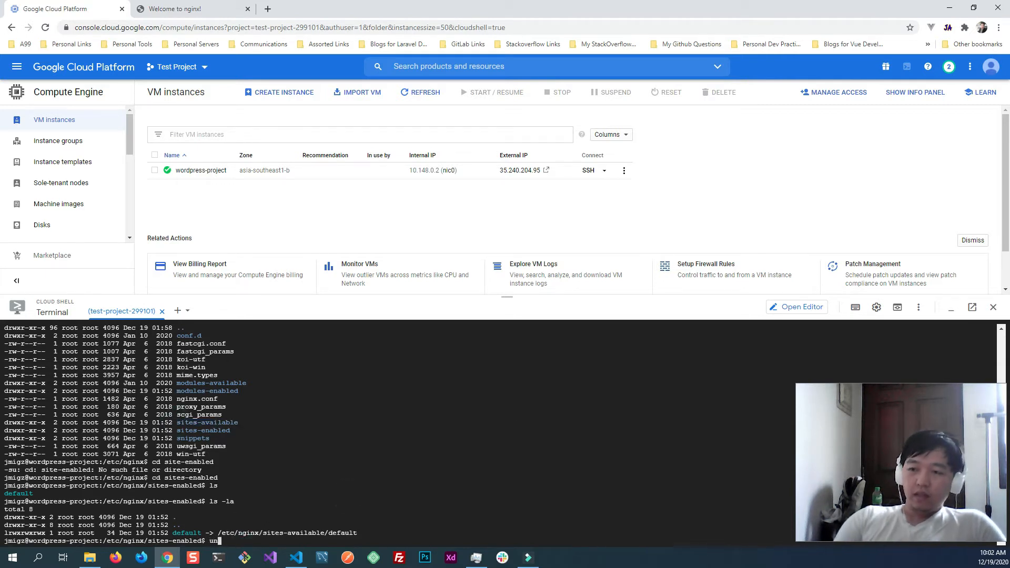
pyautogui.write('lin')
pyautogui.write('k defaut')
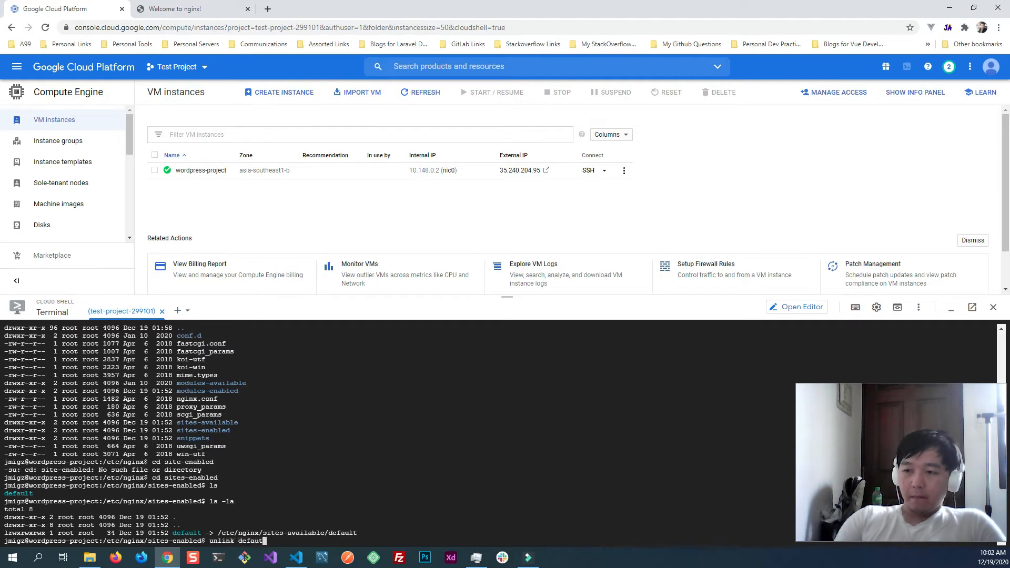
pyautogui.press('BackSpace')
pyautogui.write('lt')
pyautogui.press('Return')
# - Remove the default site link by running sudo unlink default, and list the folder with ls -la
pyautogui.press('Up')
pyautogui.press('Home')
pyautogui.write('sudo')
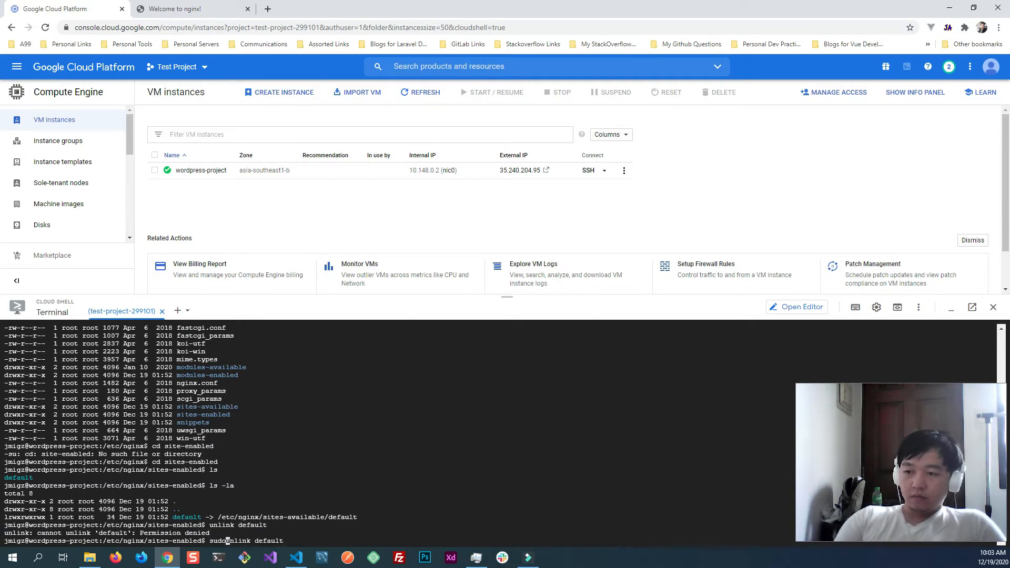
pyautogui.press('Return')
pyautogui.write('ls -la')
pyautogui.press('Return')
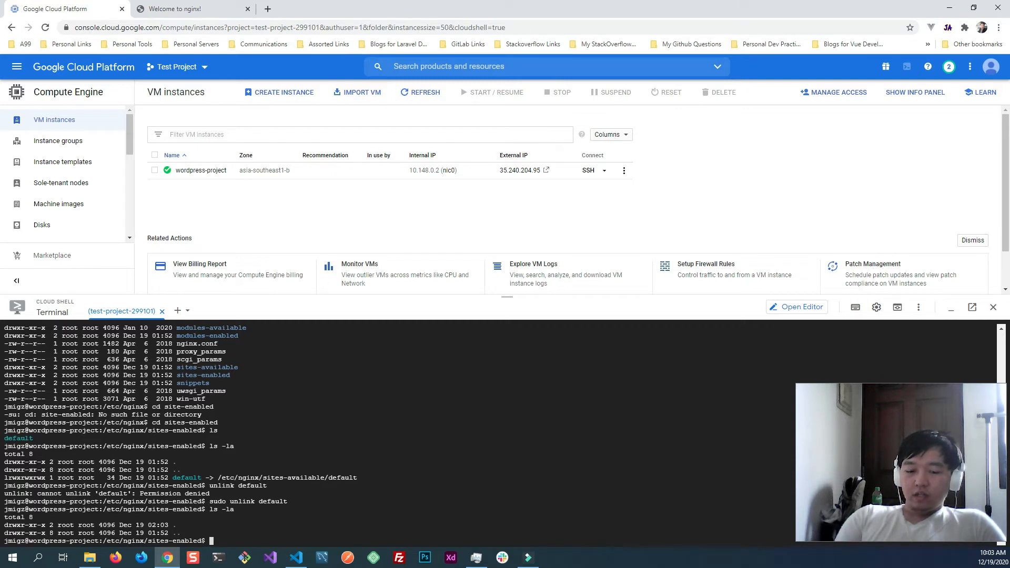
# - Test the Nginx configuration by running sudo nginx -t
pyautogui.write('sudo ')
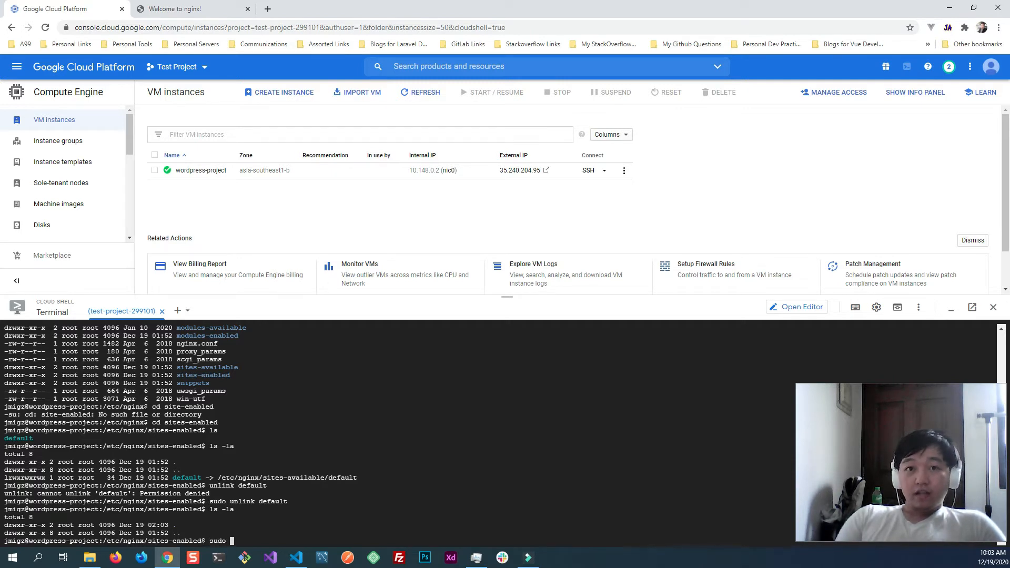
pyautogui.write('ngix -t')
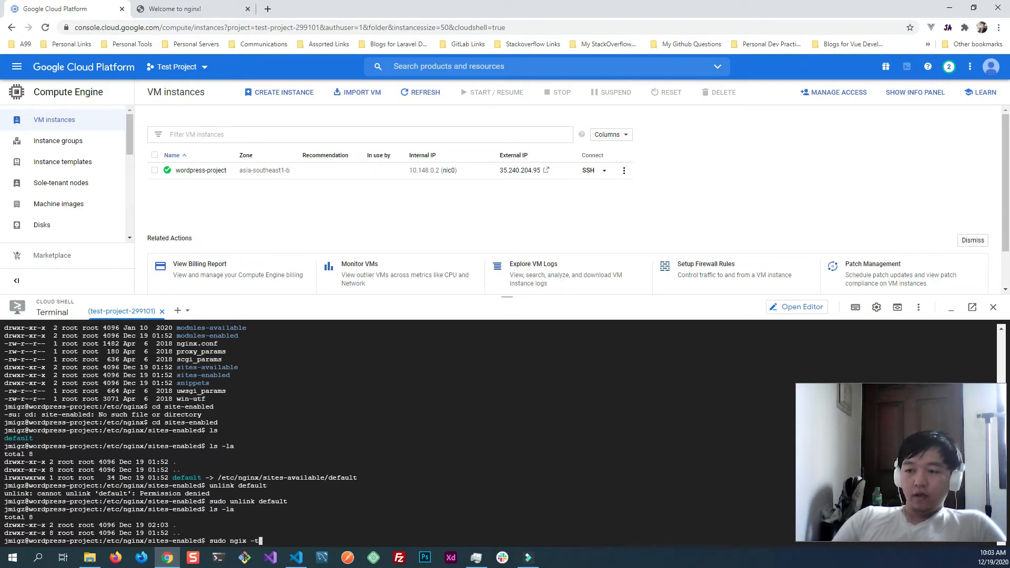
pyautogui.press('Left')
pyautogui.press('Left')
pyautogui.press('Left')
pyautogui.press('Left')
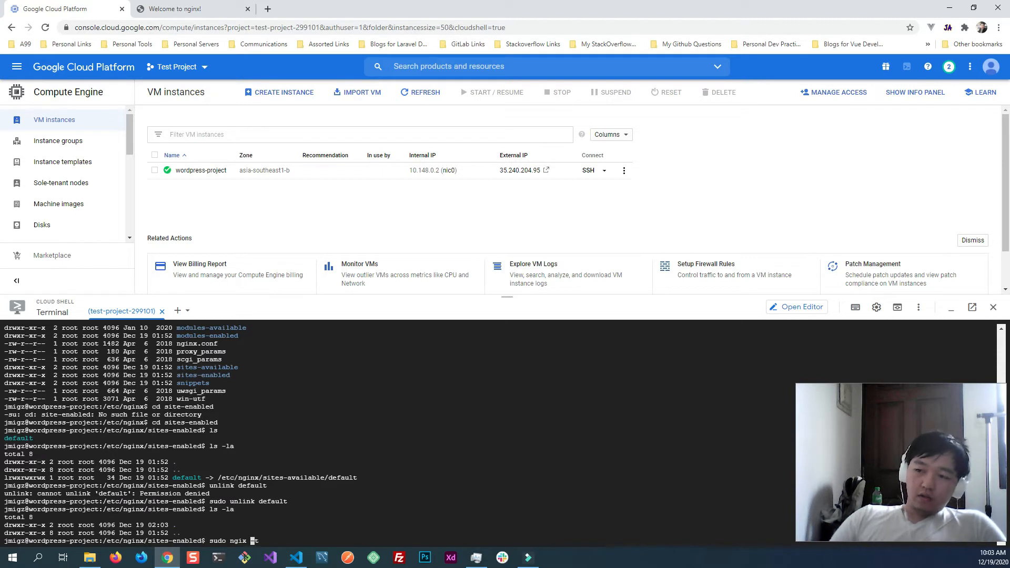
pyautogui.write('n')
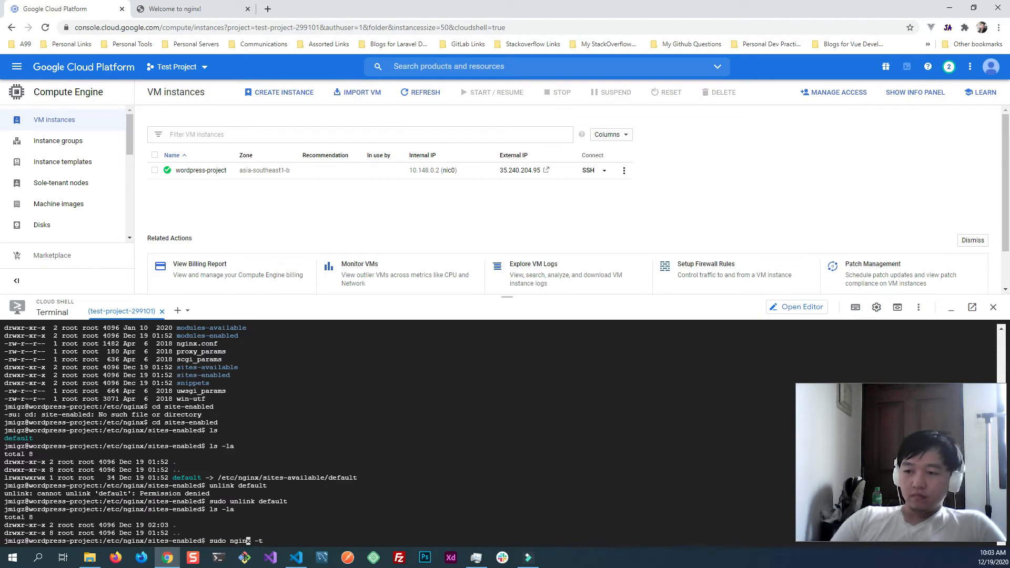
pyautogui.press('Return')
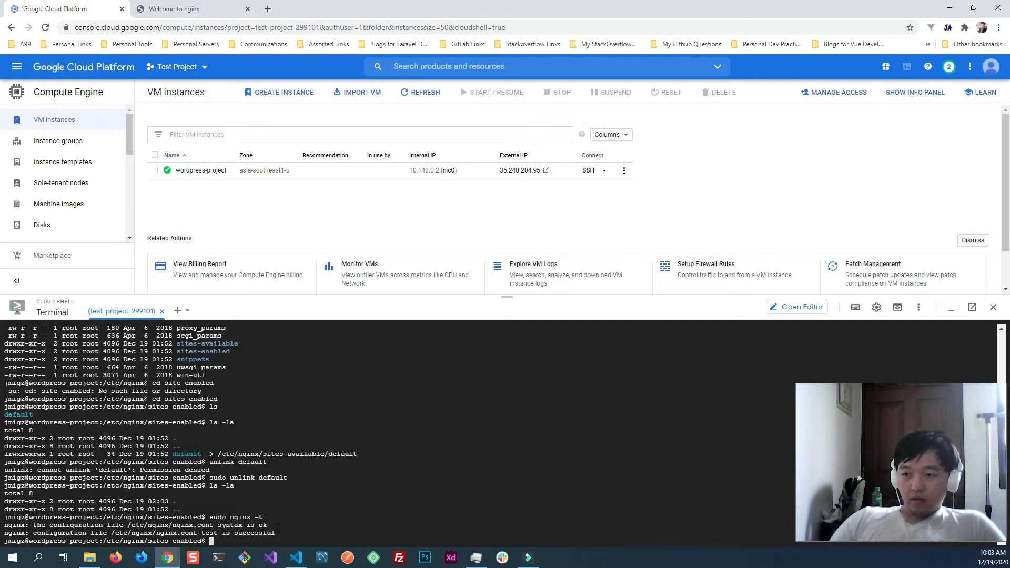
# - Try to dump the web server configuration by running sudo ngix -T
pyautogui.write('sudo ')
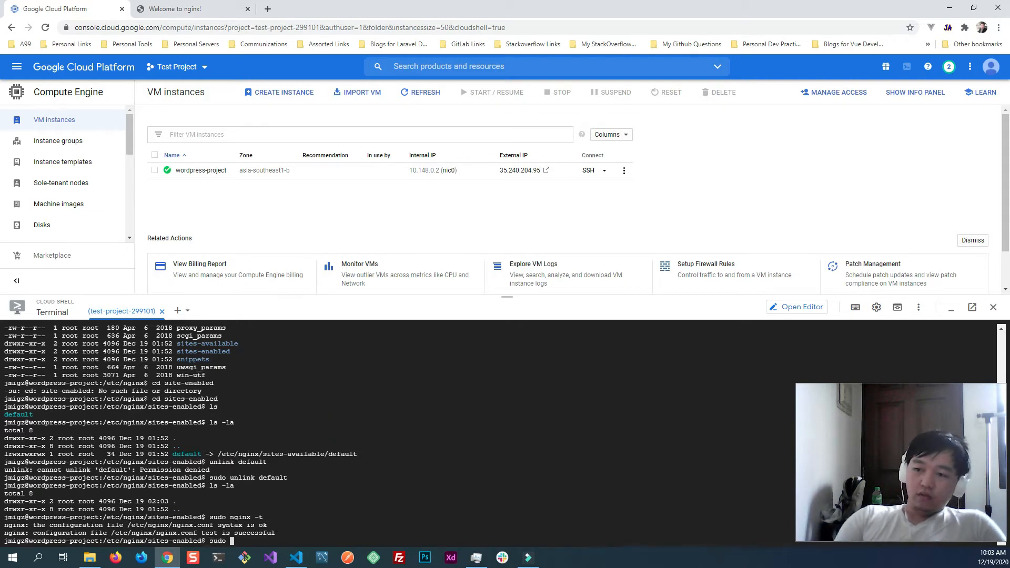
pyautogui.write('ngix -')
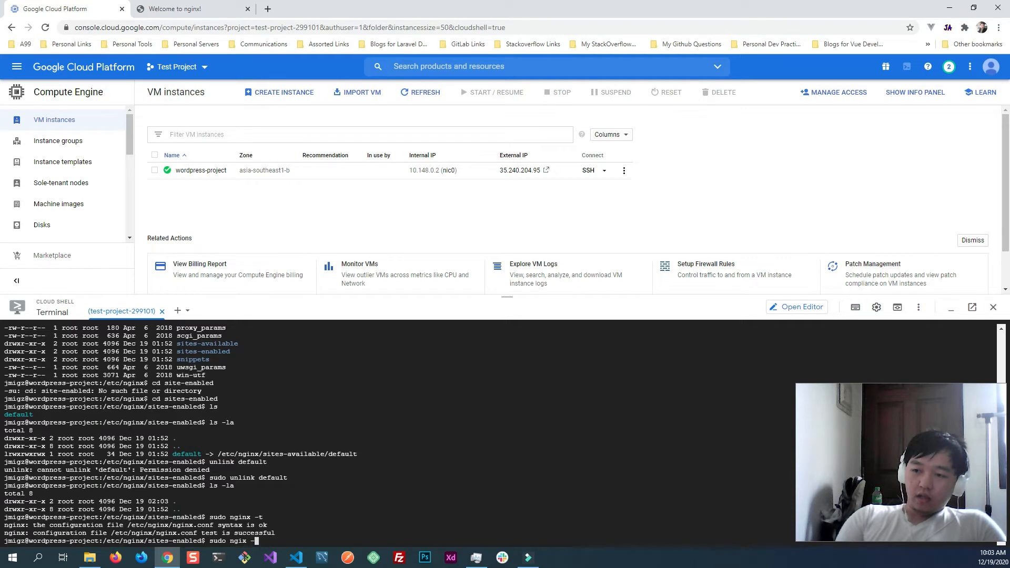
pyautogui.write('T')
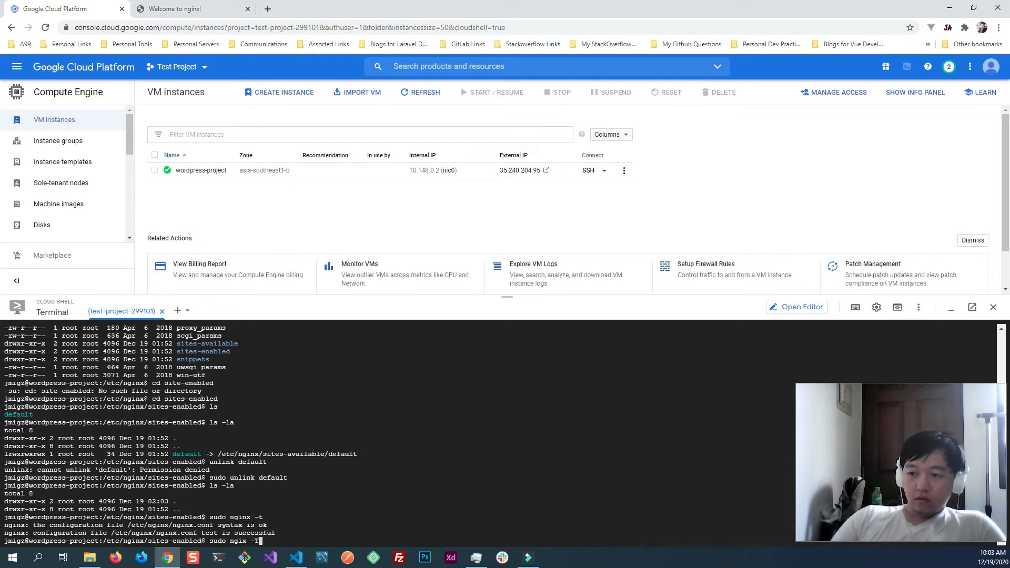
pyautogui.press('Return')
pyautogui.click(250, 481)
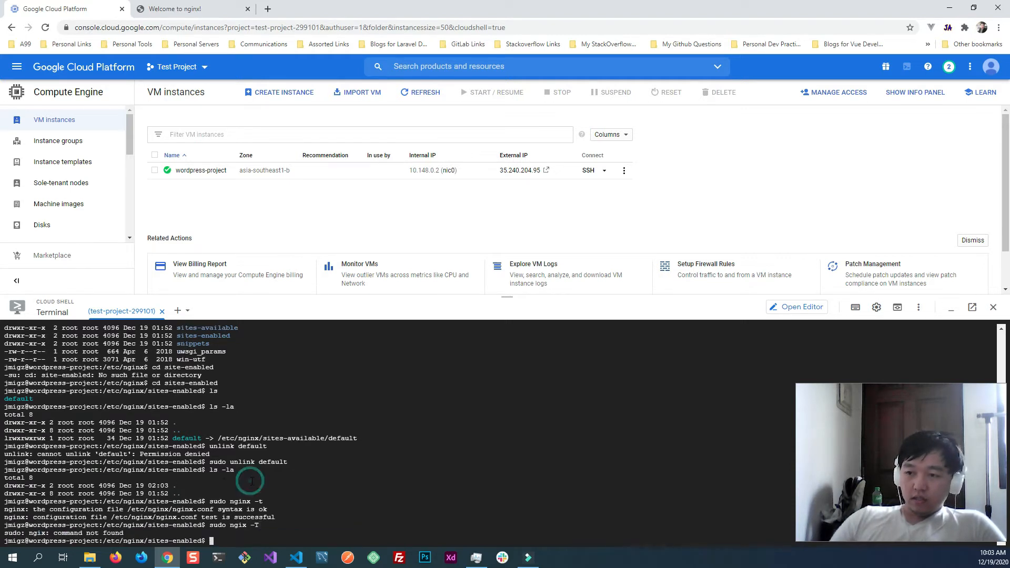
# - Run sudo nginx -T to test and print the full Nginx configuration, and look through its output
pyautogui.press('Up')
pyautogui.press('Left')
pyautogui.press('Left')
pyautogui.press('Left')
pyautogui.press('Left')
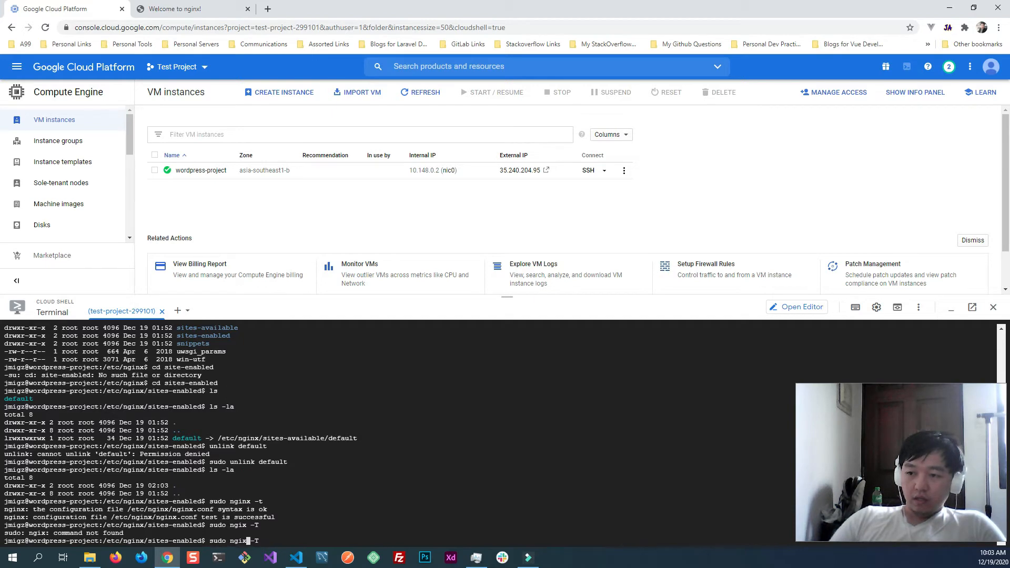
pyautogui.write('n')
pyautogui.press('Return')
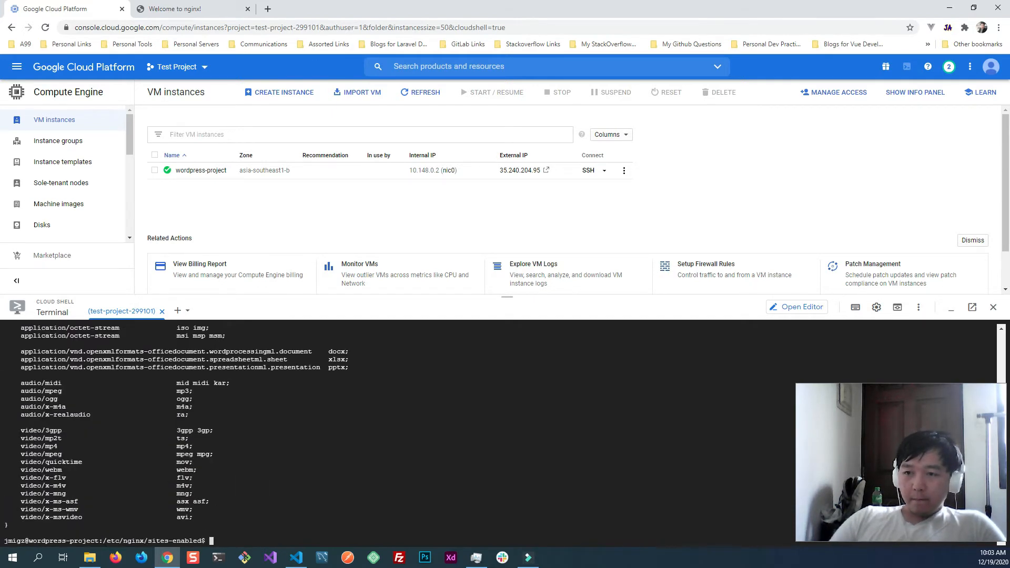
pyautogui.scroll(20, 251, 475)
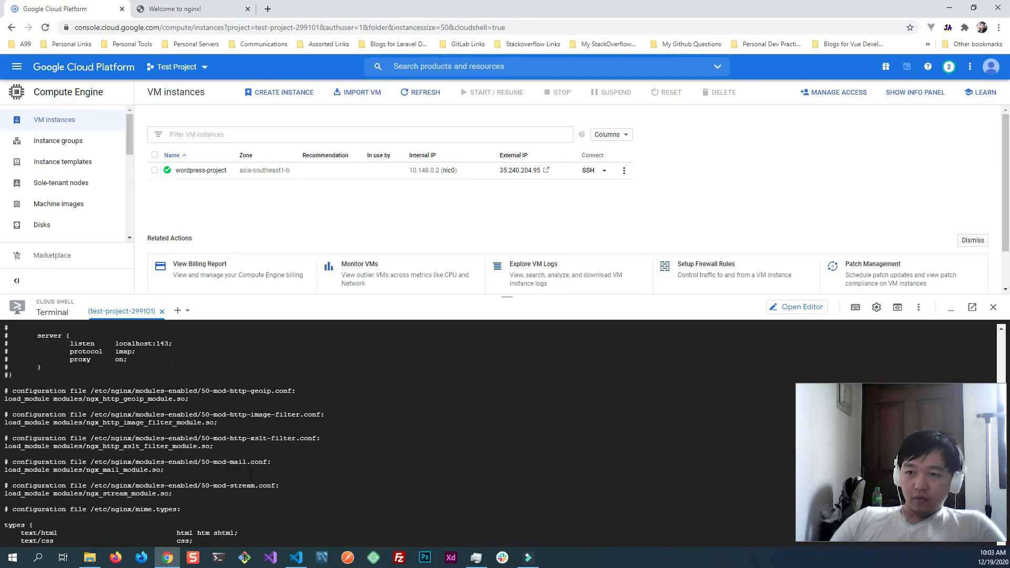
pyautogui.scroll(-20, 251, 475)
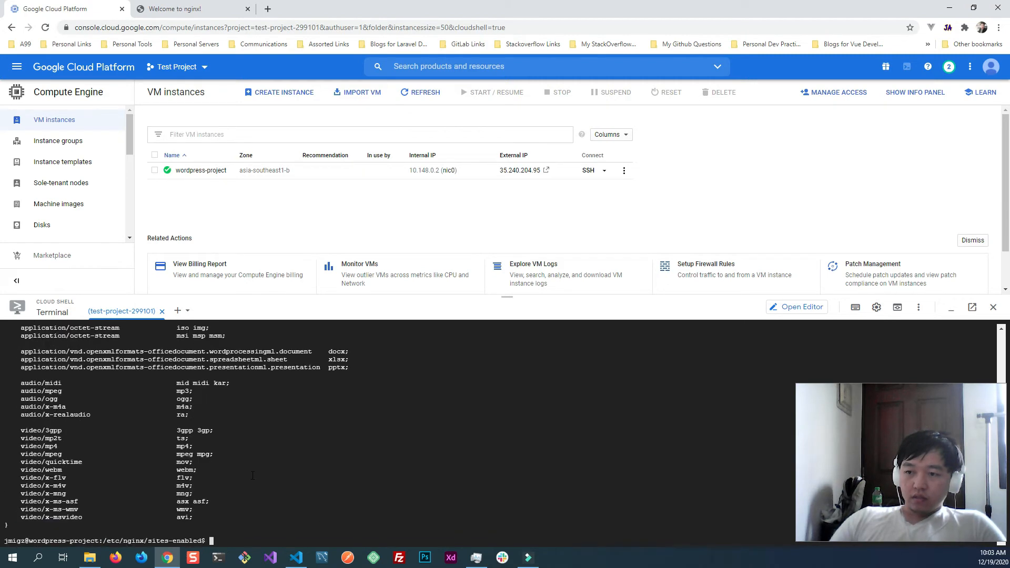
# - Restart the Nginx service by running sudo systemctl restart nginx
pyautogui.write('sudo ')
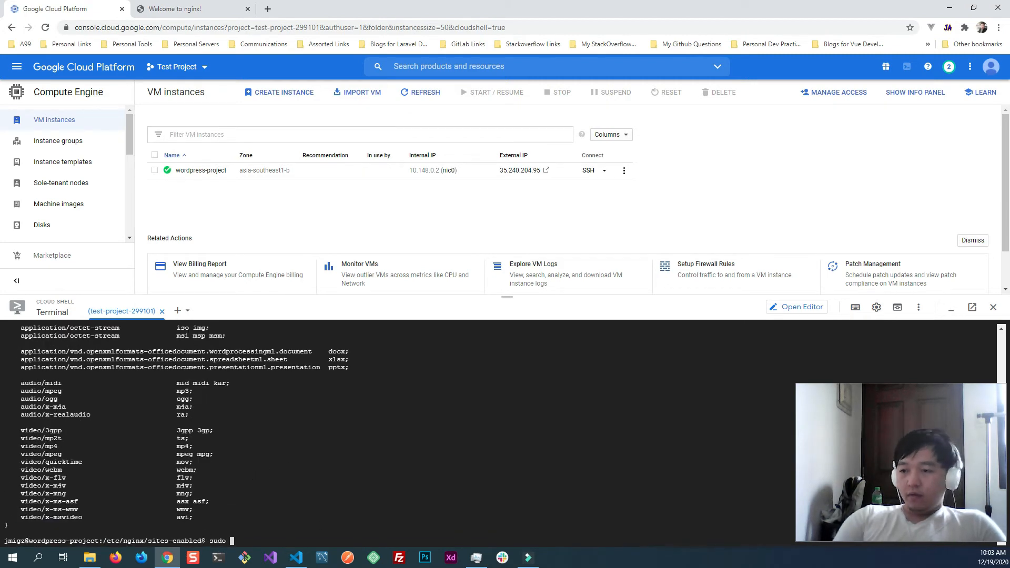
pyautogui.write('systemctl restat nginx')
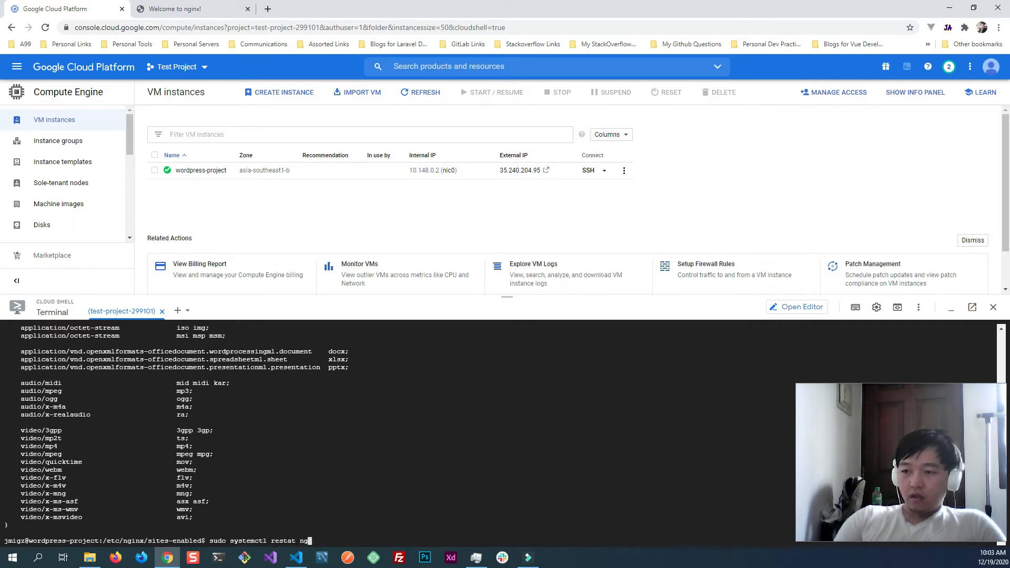
pyautogui.press('BackSpace')
pyautogui.press('BackSpace')
pyautogui.press('BackSpace')
pyautogui.press('BackSpace')
pyautogui.press('BackSpace')
pyautogui.press('BackSpace')
pyautogui.press('BackSpace')
pyautogui.write('rt nginx')
pyautogui.press('Return')
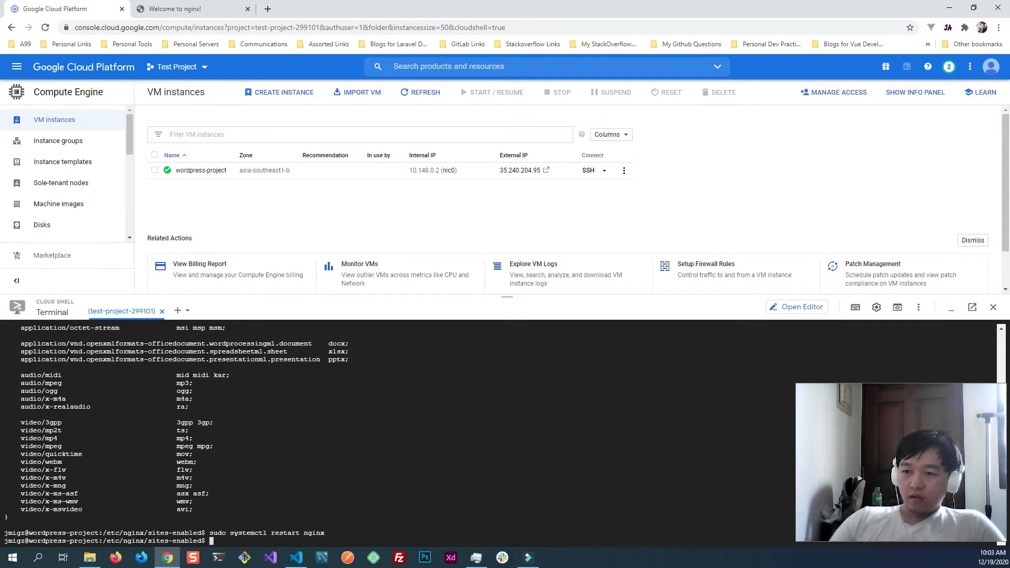
# - Reload the site at 35.240.204.95 to check the server's response, and return to the Google Cloud Platform page
pyautogui.click(174, 8)
pyautogui.click(186, 177)
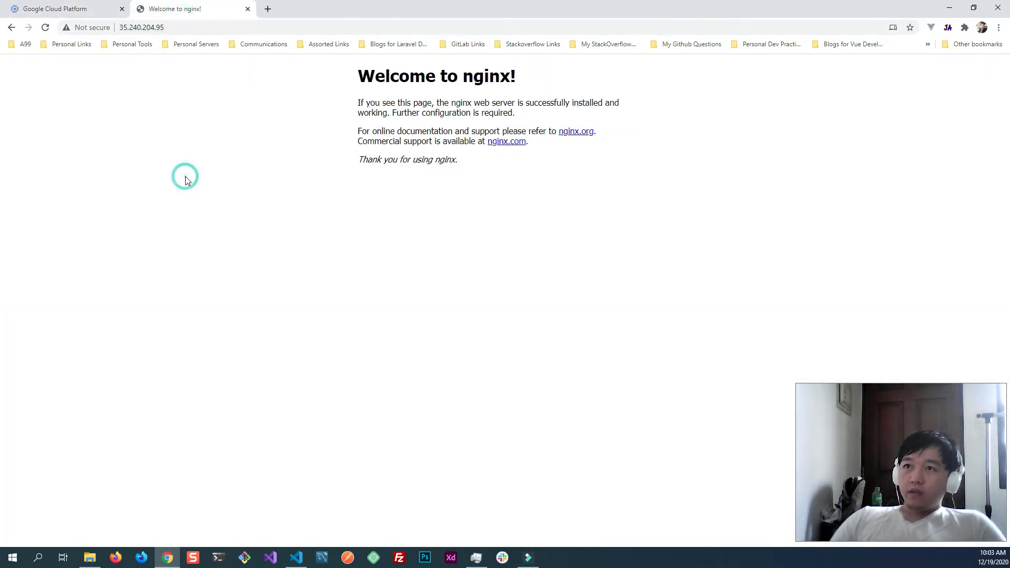
pyautogui.click(45, 30)
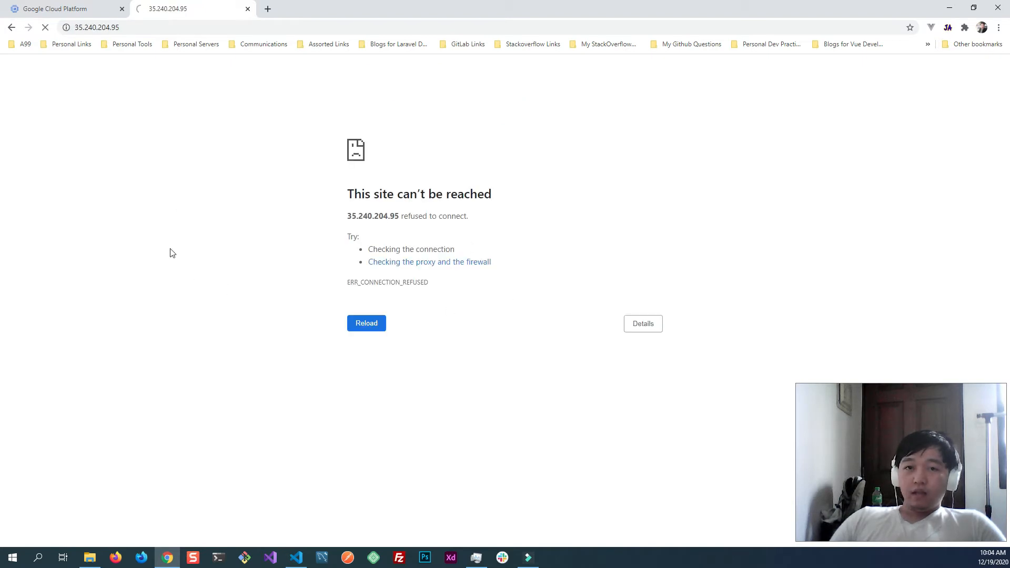
pyautogui.click(67, 6)
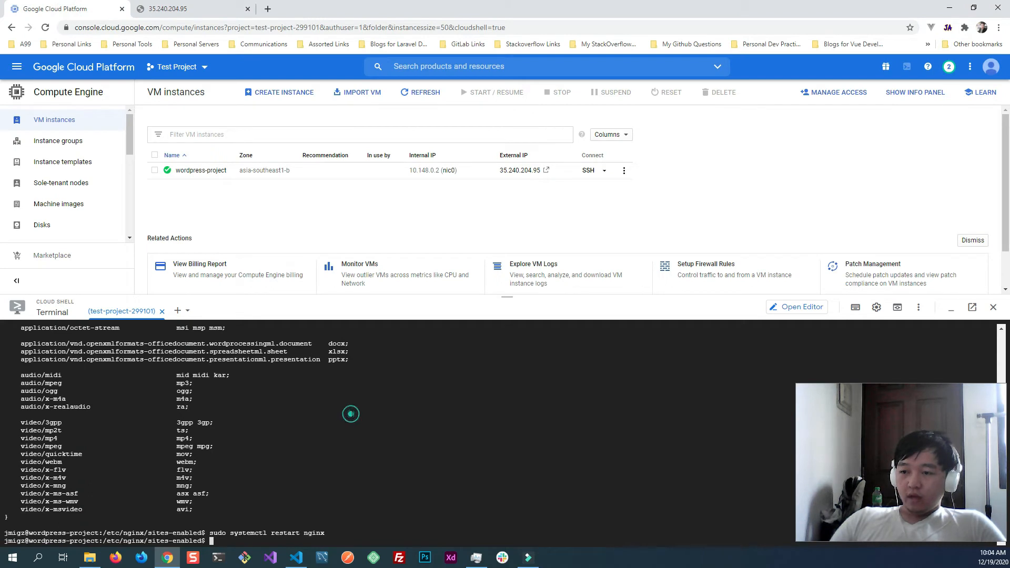
# - Go up from sites-enabled and change into the /etc/nginx/conf.d directory
pyautogui.click(351, 414)
pyautogui.write('cd ..')
pyautogui.press('Return')
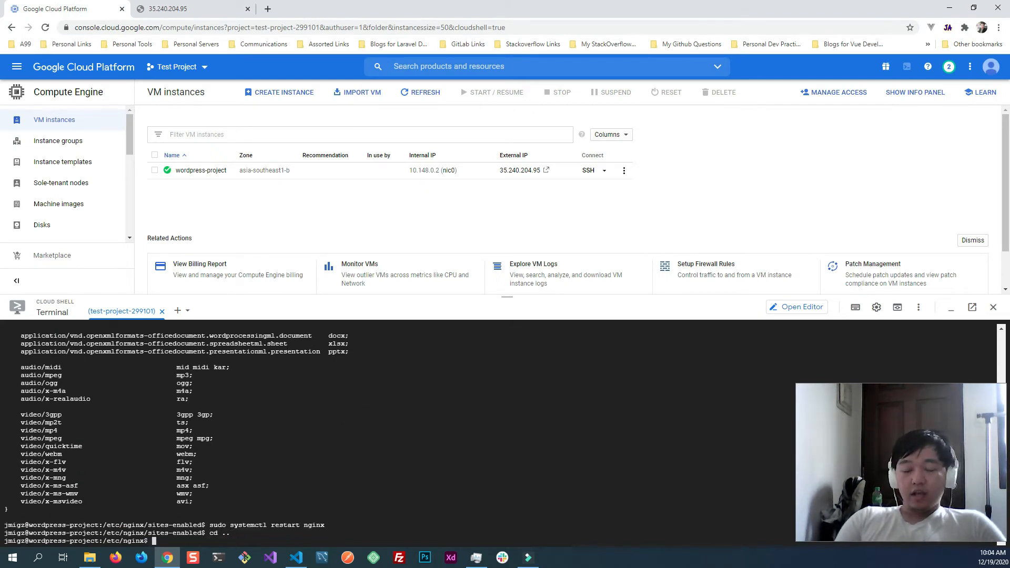
pyautogui.write('cd ')
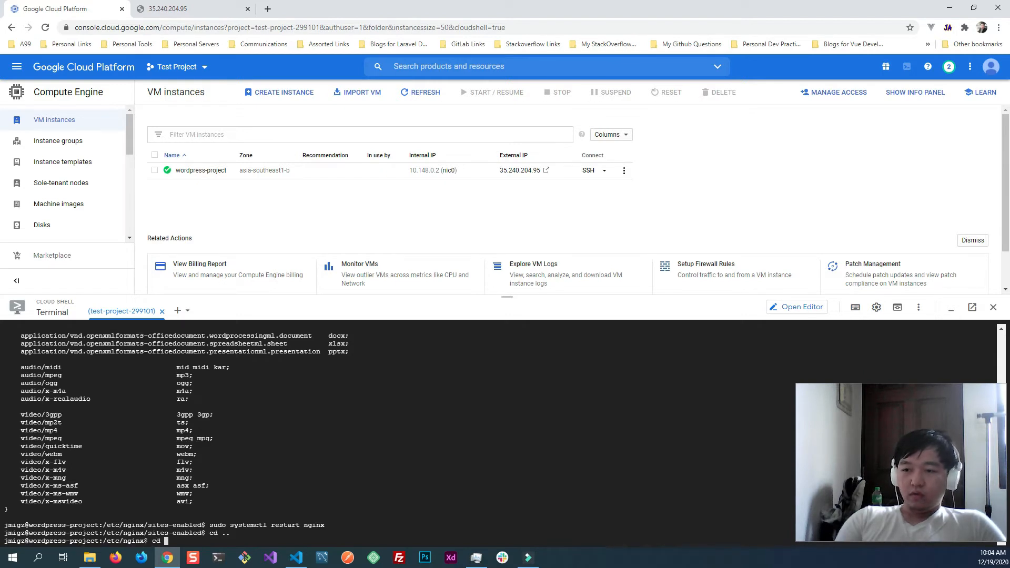
pyautogui.write('con')
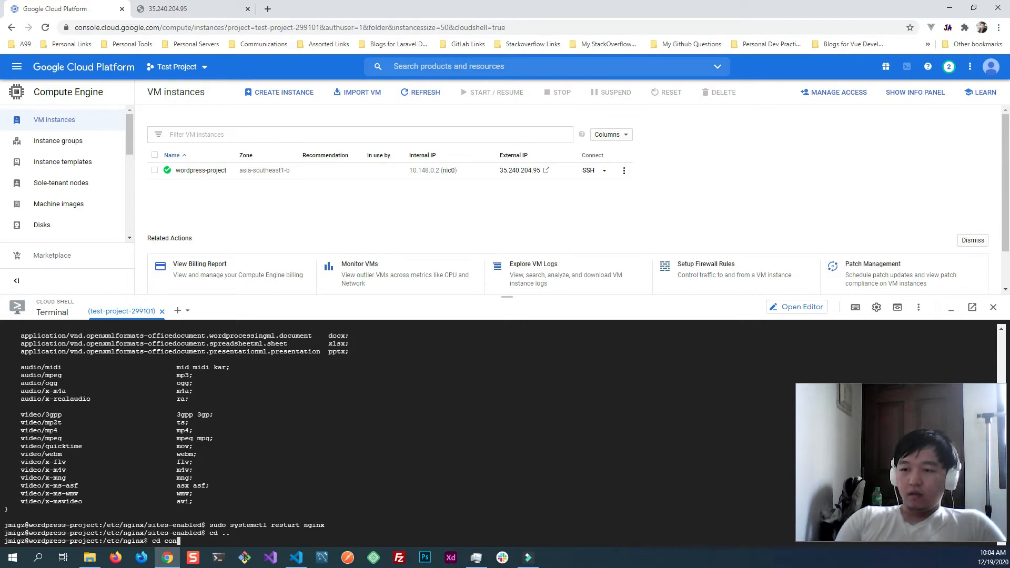
pyautogui.write('f.d')
pyautogui.press('Return')
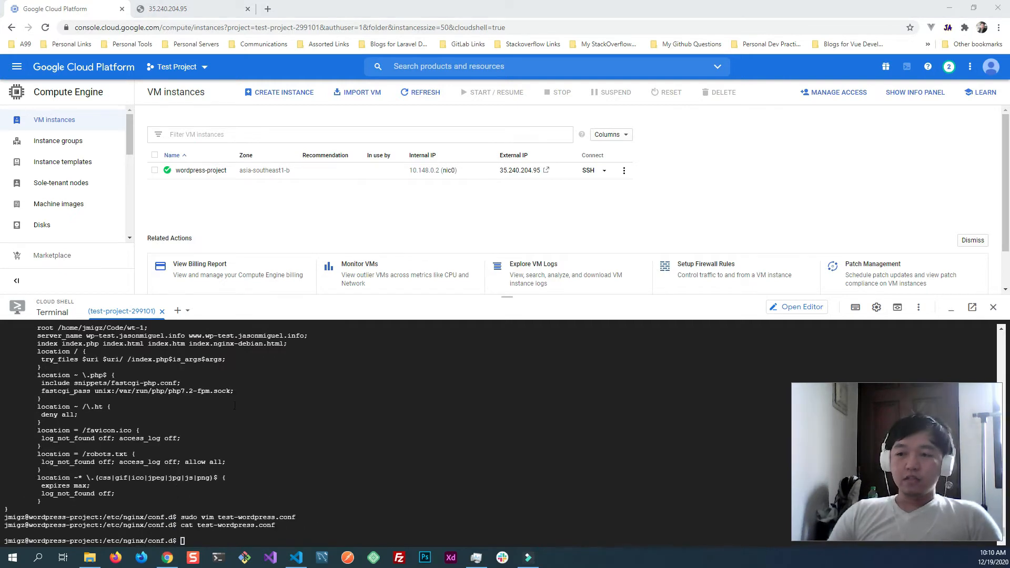
# - List the conf.d directory in detail with ls -la and open test-wordpress.conf with sudo vim
pyautogui.click(320, 425)
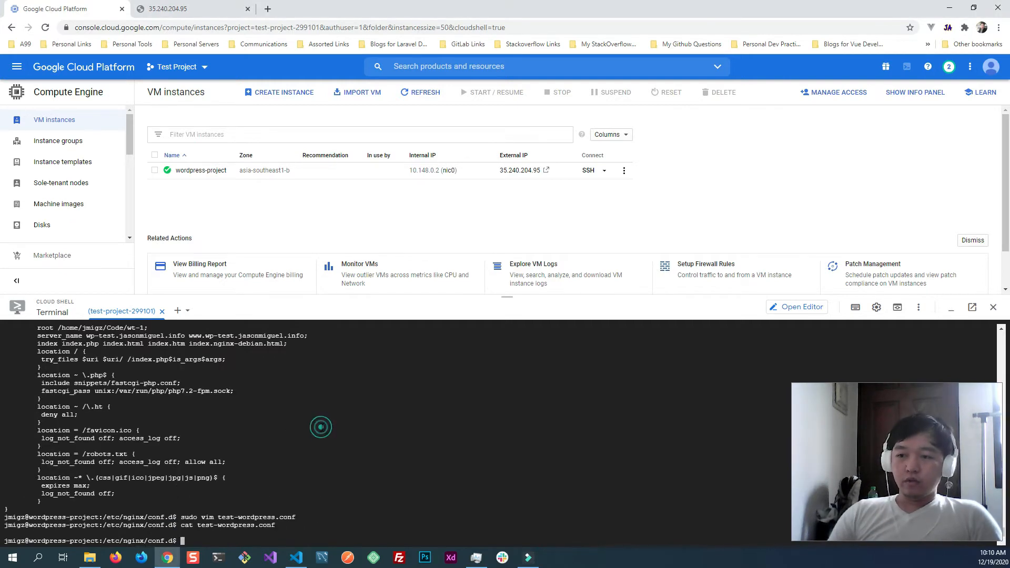
pyautogui.write('ls -la')
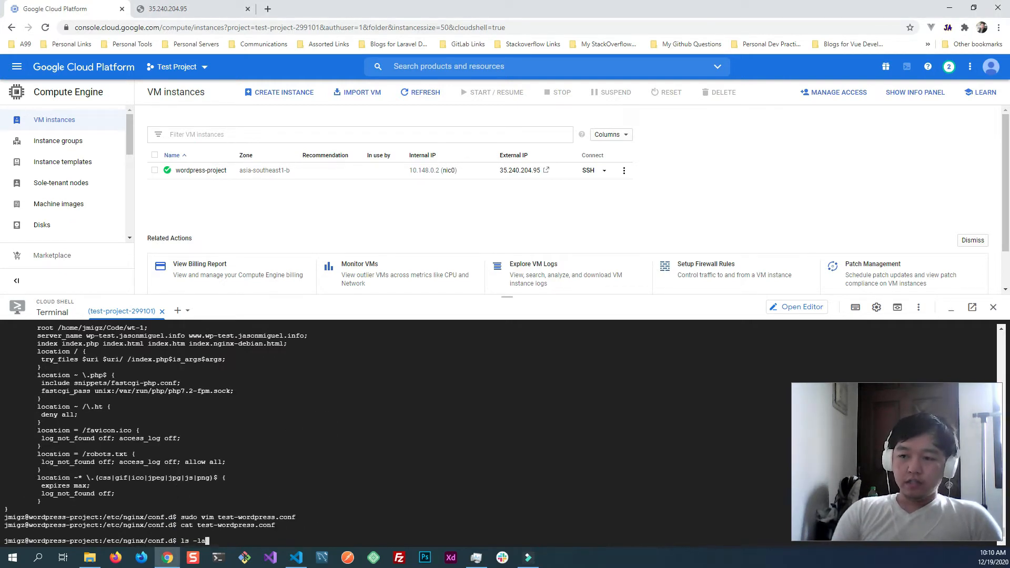
pyautogui.press('Return')
pyautogui.write('sudo vim t')
pyautogui.press('Tab')
pyautogui.press('Return')
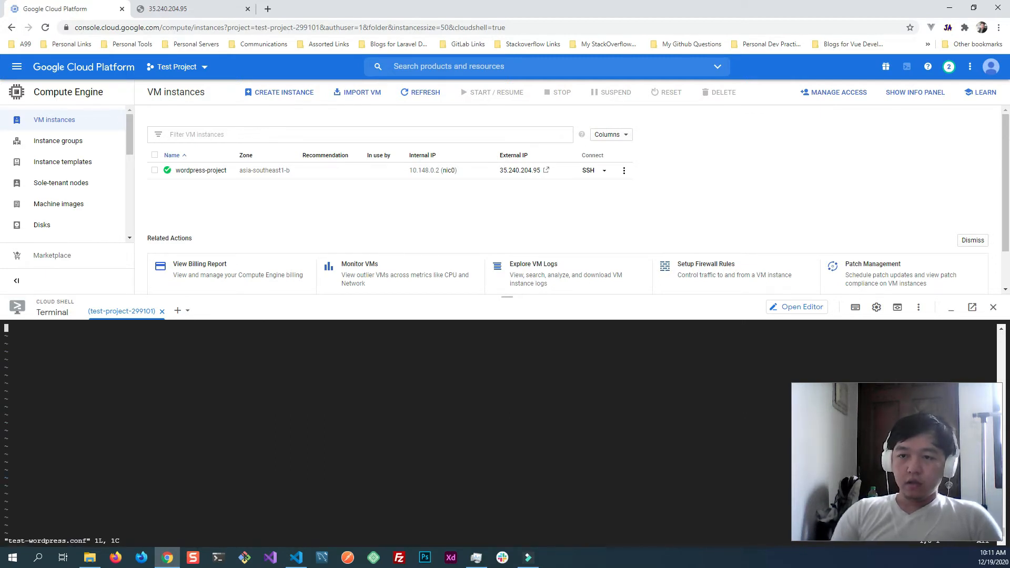
pyautogui.press('i')
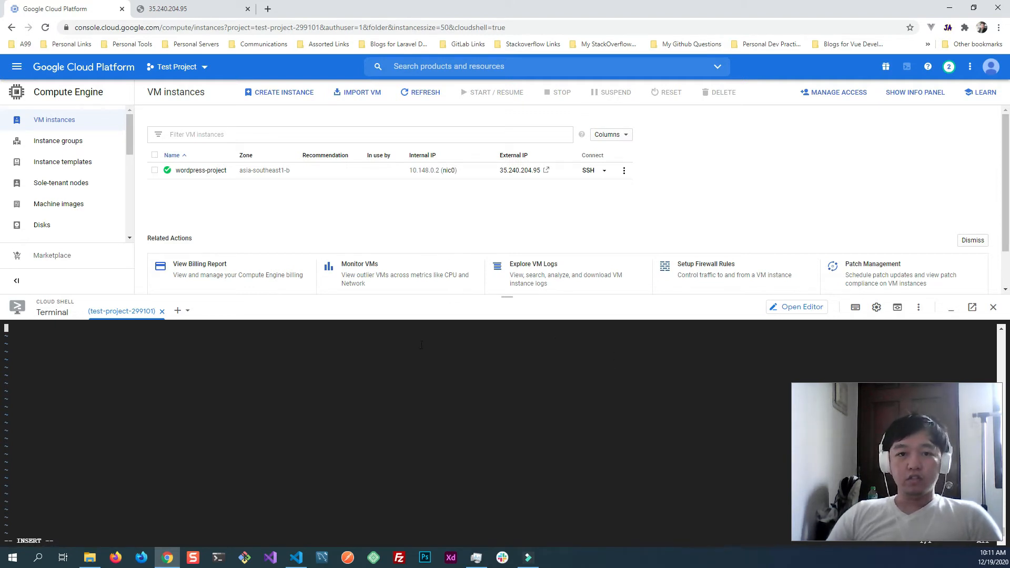
pyautogui.hotkey('alt', 'Tab')
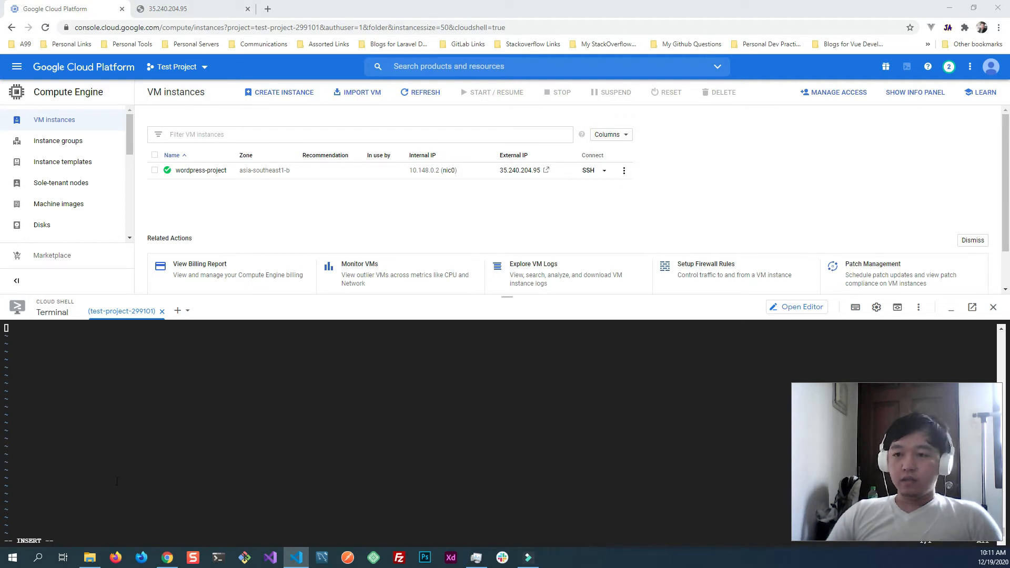
pyautogui.click(241, 436)
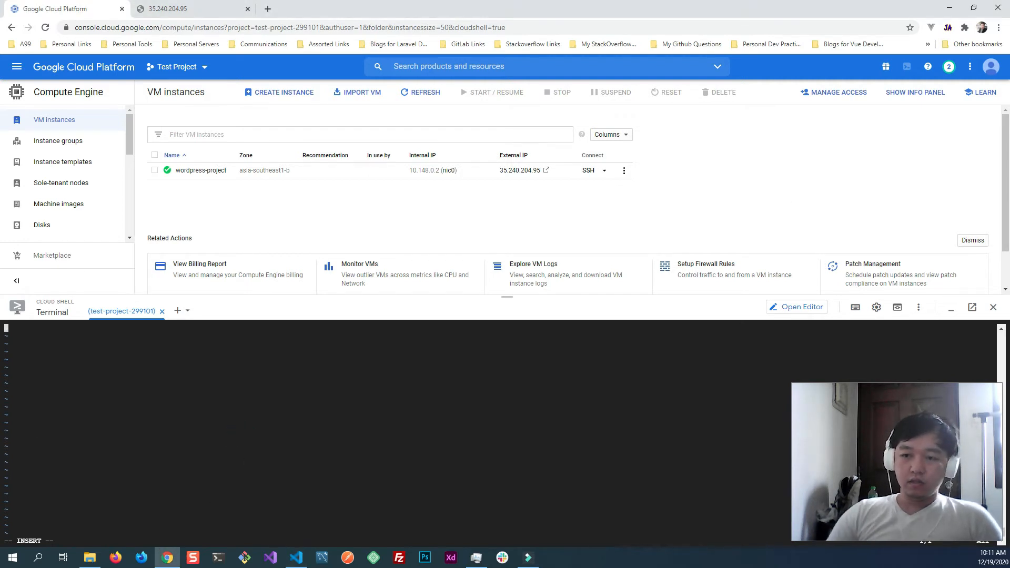
pyautogui.hotkey('ctrl', 'v')
pyautogui.press('Up')
pyautogui.press('Up')
pyautogui.press('Up')
pyautogui.press('Up')
pyautogui.press('Up')
pyautogui.press('Up')
pyautogui.press('Up')
pyautogui.press('Up')
pyautogui.press('Up')
pyautogui.press('Up')
pyautogui.press('Up')
pyautogui.press('Up')
pyautogui.press('Up')
pyautogui.press('Up')
pyautogui.press('Up')
pyautogui.press('Up')
pyautogui.press('Up')
pyautogui.press('Up')
pyautogui.press('Up')
pyautogui.press('Up')
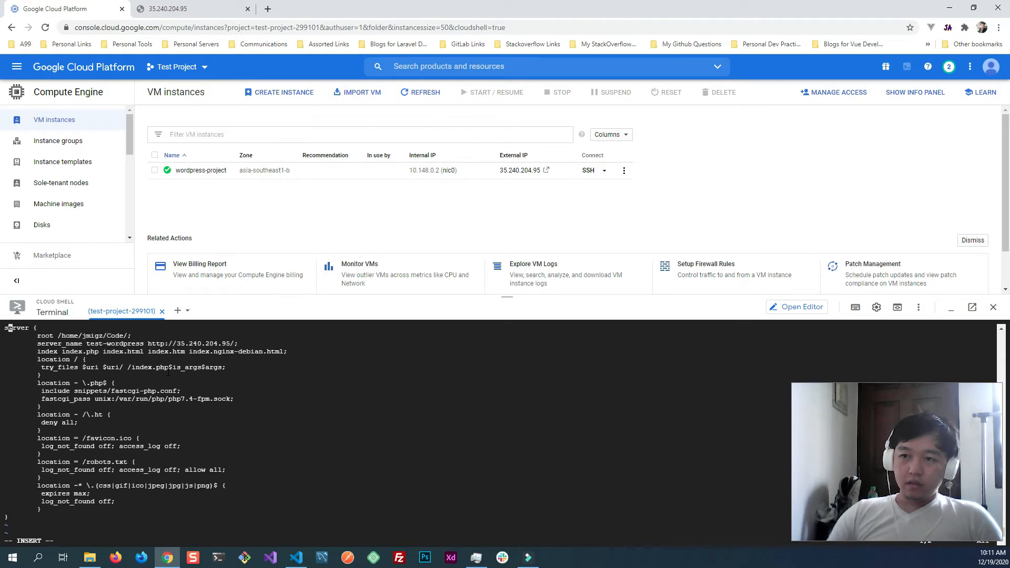
pyautogui.write(':')
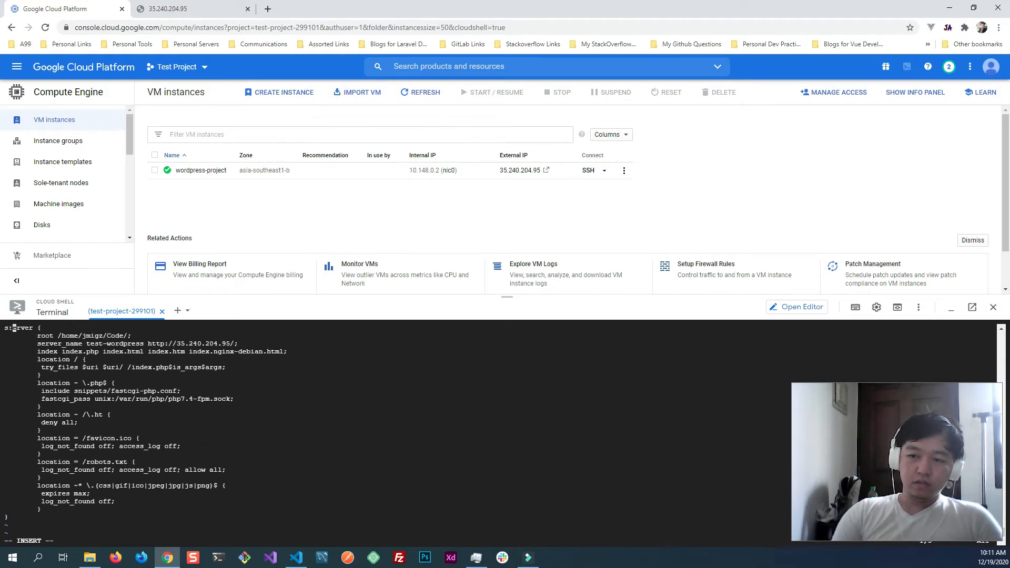
pyautogui.press('BackSpace')
pyautogui.press('Escape')
pyautogui.write(':')
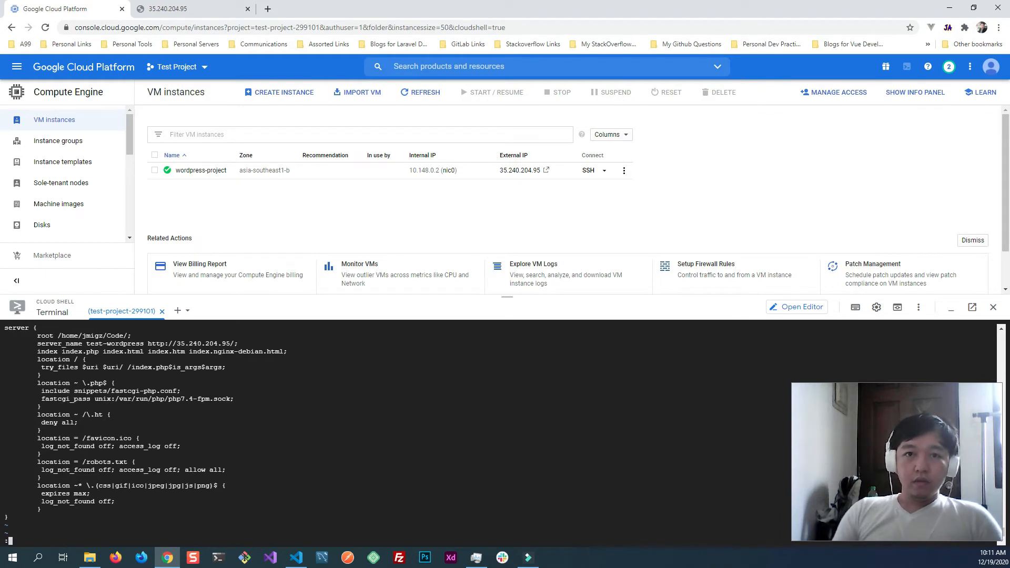
pyautogui.write('wq')
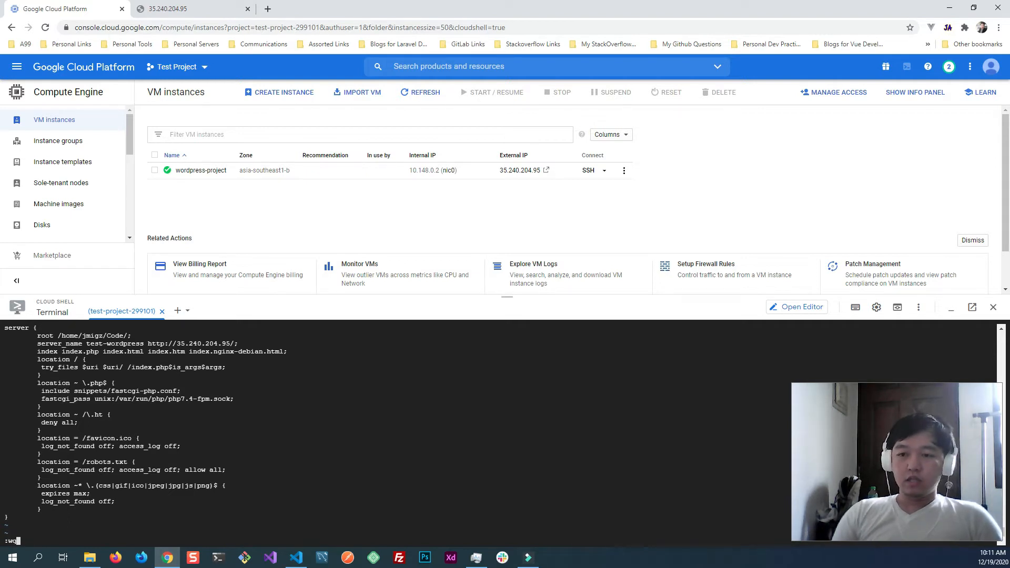
pyautogui.press('Return')
# - Print test-wordpress.conf with cat and review its root path and server_name lines
pyautogui.write('cat ')
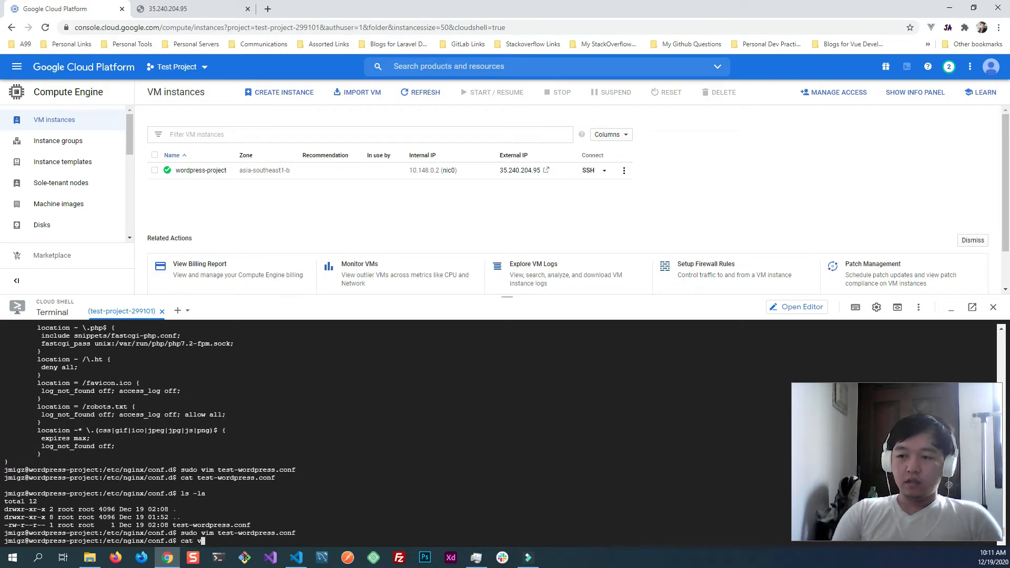
pyautogui.write('test-wordpress.conf')
pyautogui.press('Return')
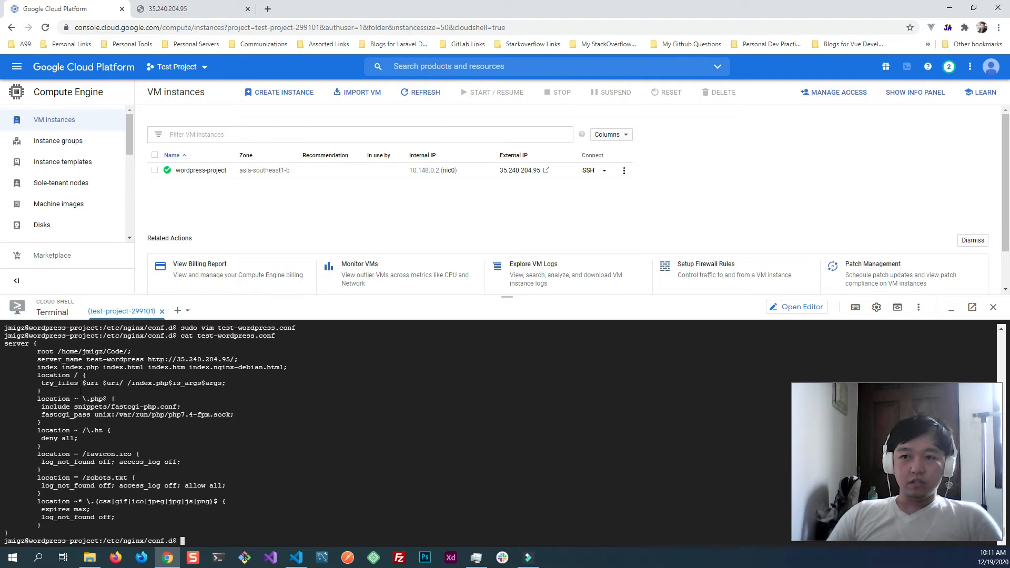
pyautogui.click(33, 525)
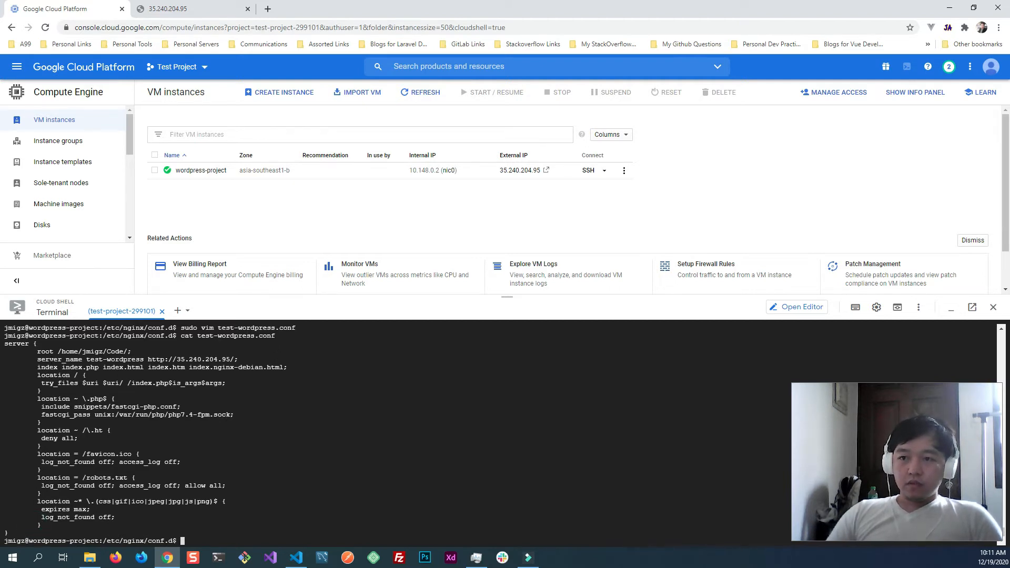
pyautogui.moveTo(36, 352); pyautogui.dragTo(115, 352)
pyautogui.click(90, 366)
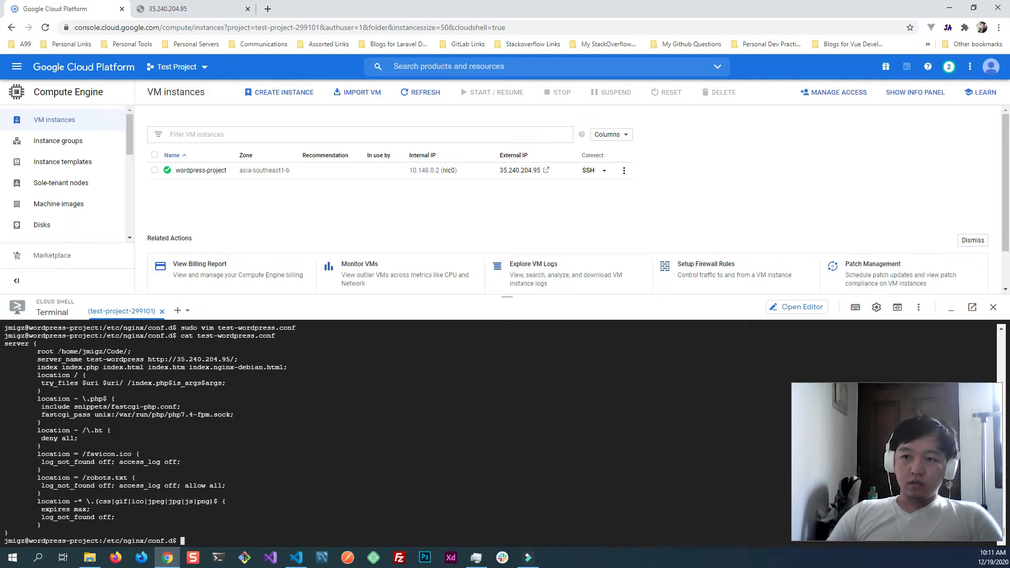
pyautogui.moveTo(58, 351); pyautogui.dragTo(128, 352)
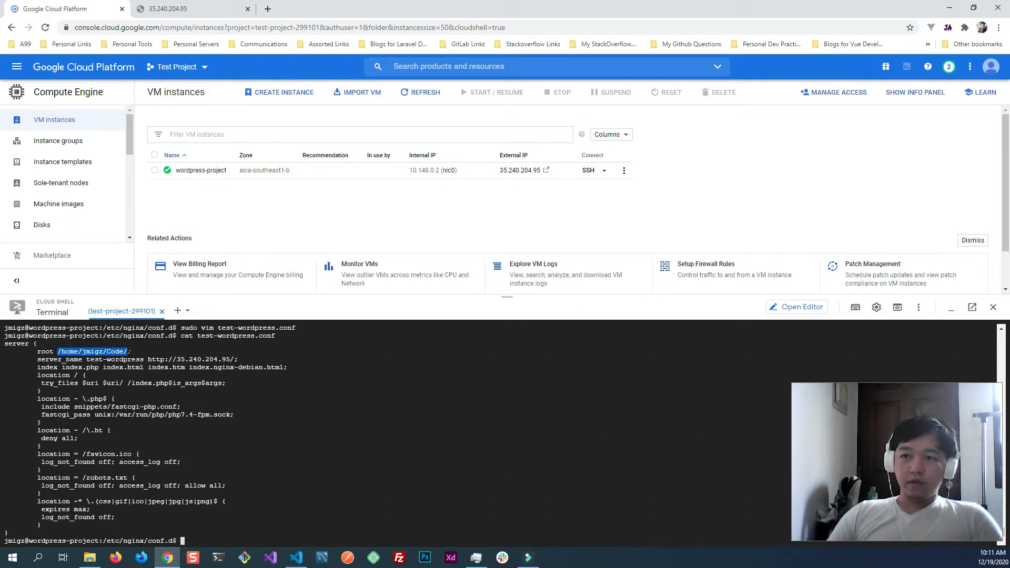
pyautogui.click(118, 390)
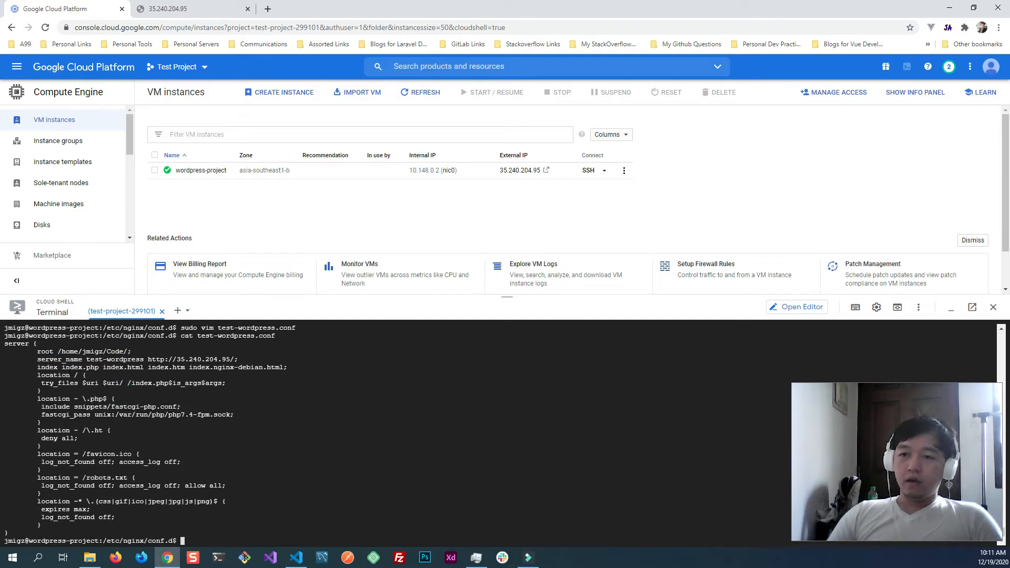
pyautogui.moveTo(37, 359); pyautogui.dragTo(80, 359)
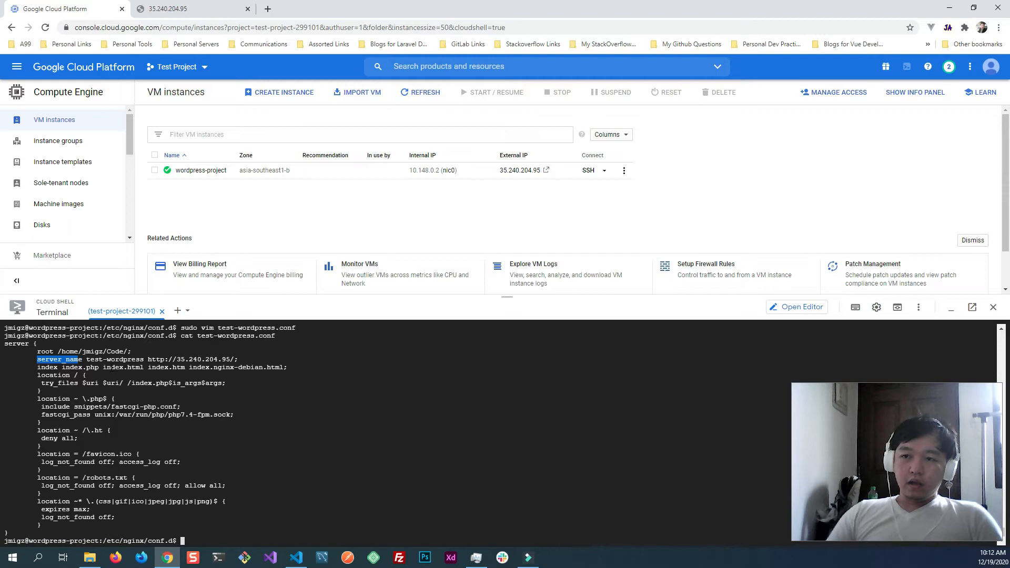
pyautogui.moveTo(86, 360); pyautogui.dragTo(143, 359)
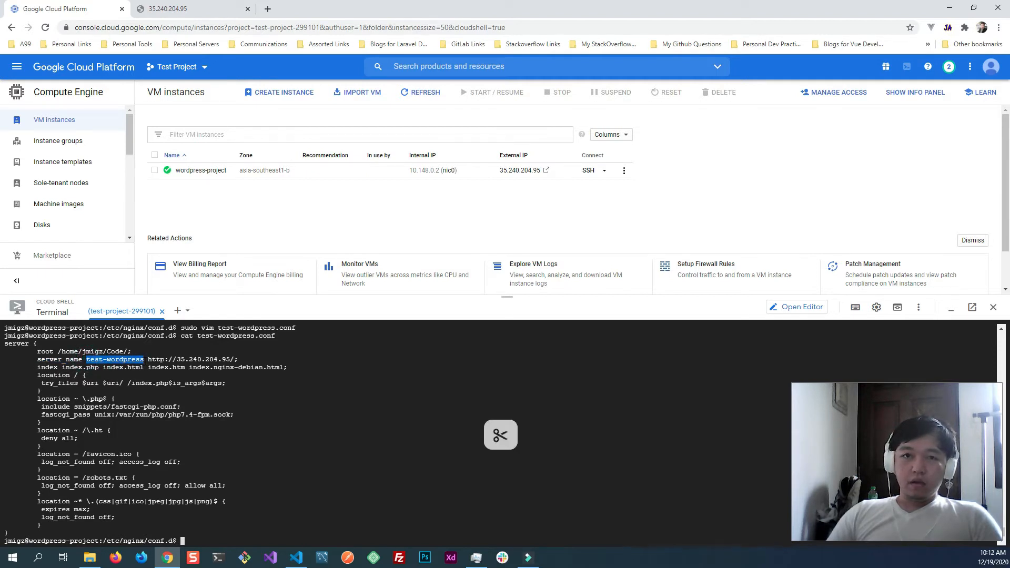
pyautogui.click(160, 368)
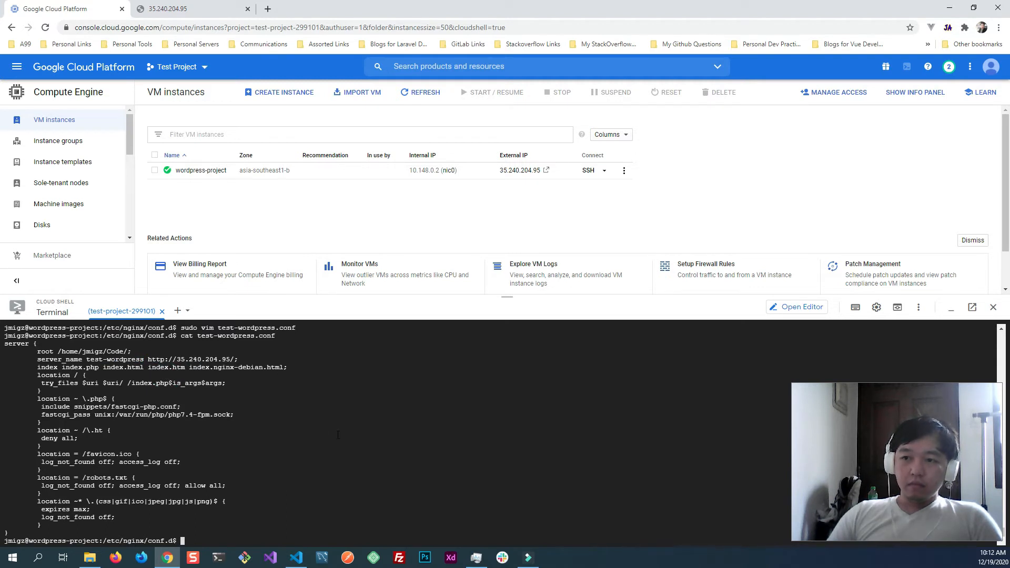
pyautogui.press('Up')
pyautogui.press('Up')
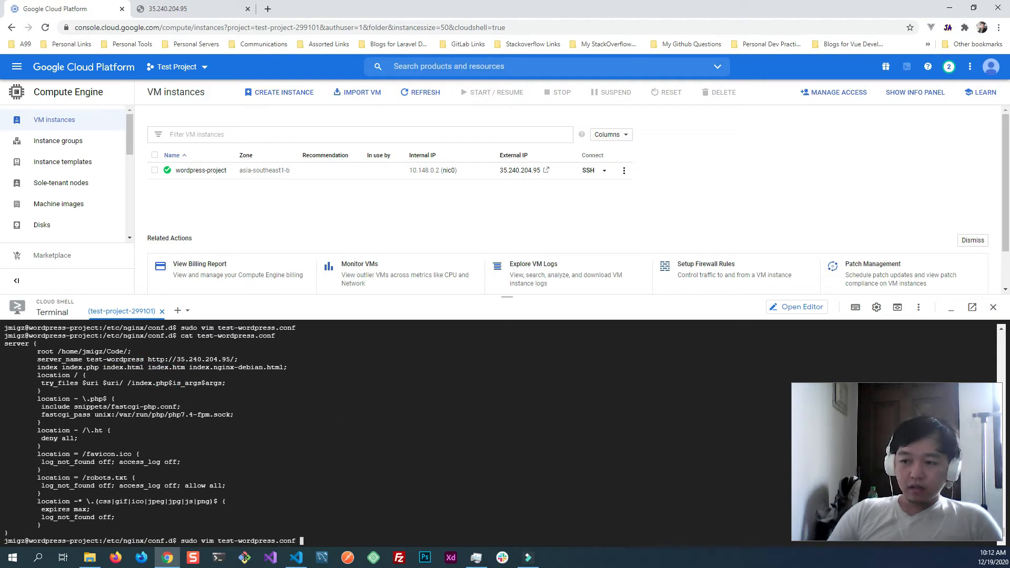
pyautogui.press('BackSpace')
pyautogui.press('Return')
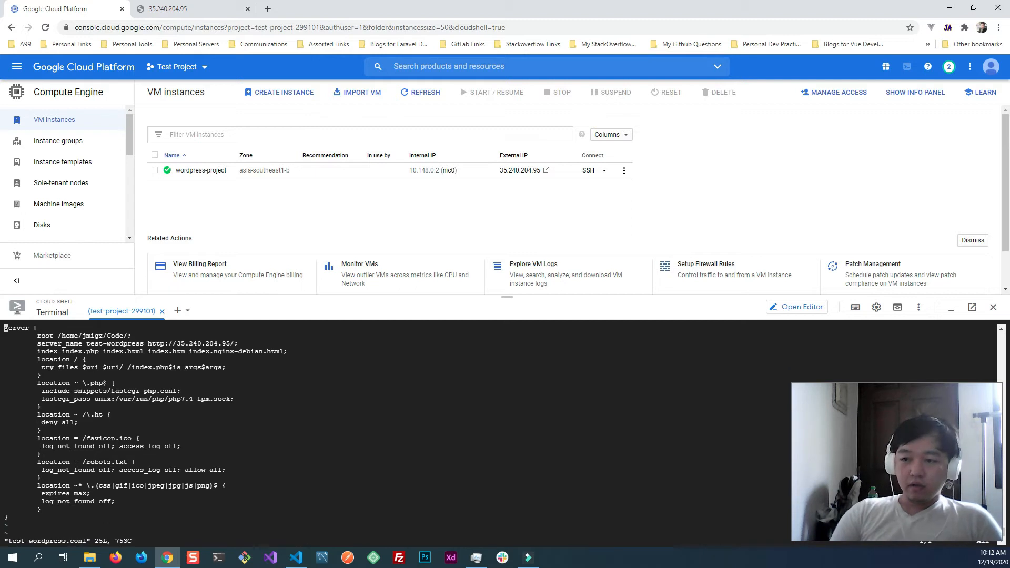
pyautogui.press('i')
pyautogui.press('Down')
pyautogui.press('Down')
pyautogui.press('Right')
pyautogui.press('Right')
pyautogui.press('Right')
pyautogui.press('Right')
pyautogui.press('Right')
pyautogui.press('Right')
pyautogui.press('Right')
pyautogui.press('Right')
pyautogui.press('Right')
pyautogui.press('Right')
pyautogui.press('Right')
pyautogui.press('Right')
pyautogui.press('Right')
pyautogui.press('Right')
pyautogui.press('Right')
pyautogui.press('Right')
pyautogui.press('Right')
pyautogui.press('Right')
pyautogui.press('Right')
pyautogui.press('Right')
pyautogui.press('Right')
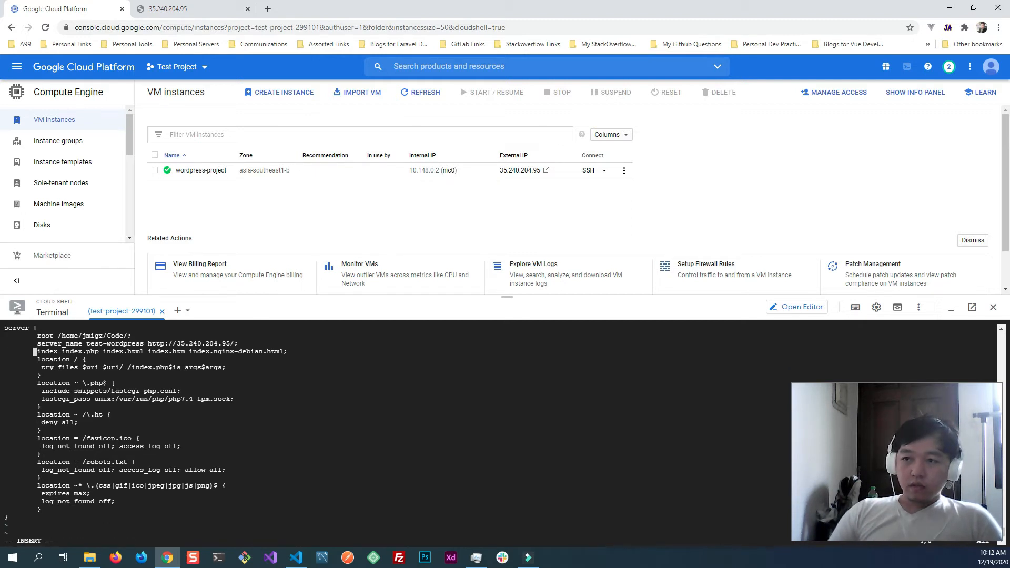
pyautogui.press('Up')
pyautogui.press('Right')
pyautogui.press('Right')
pyautogui.press('BackSpace')
pyautogui.press('BackSpace')
pyautogui.press('BackSpace')
pyautogui.press('BackSpace')
pyautogui.press('BackSpace')
pyautogui.press('BackSpace')
pyautogui.press('BackSpace')
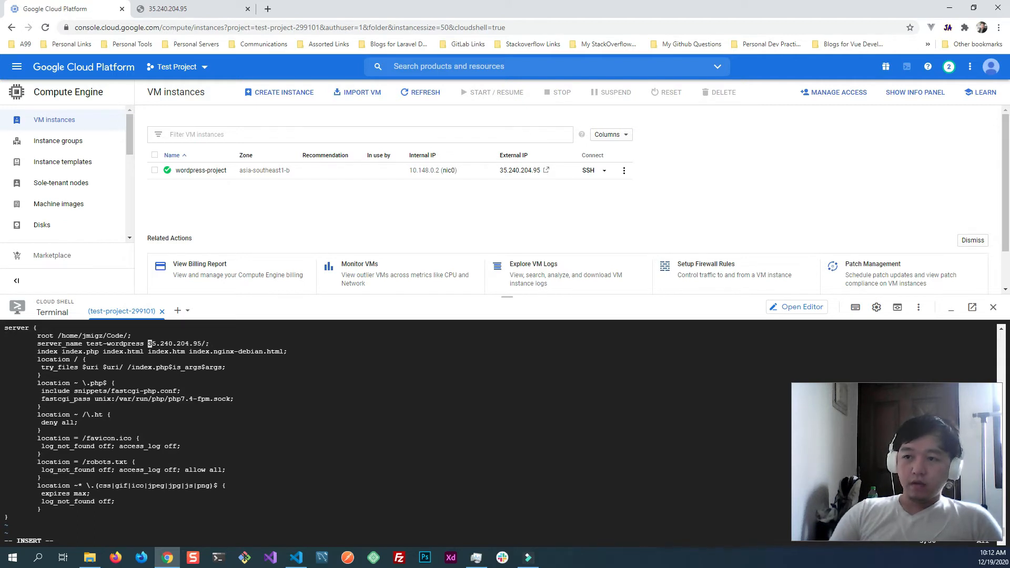
pyautogui.press('Delete')
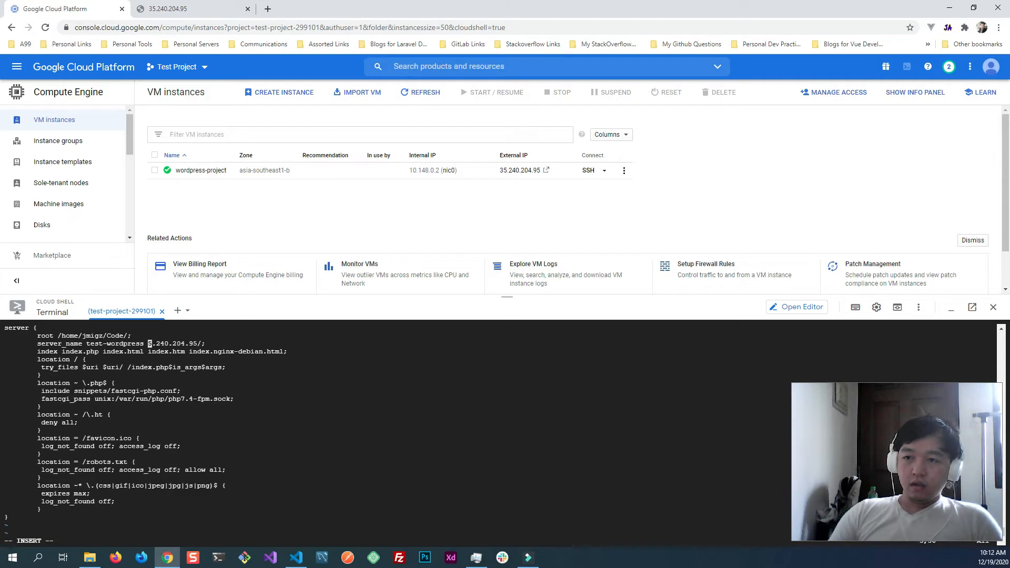
pyautogui.write('3')
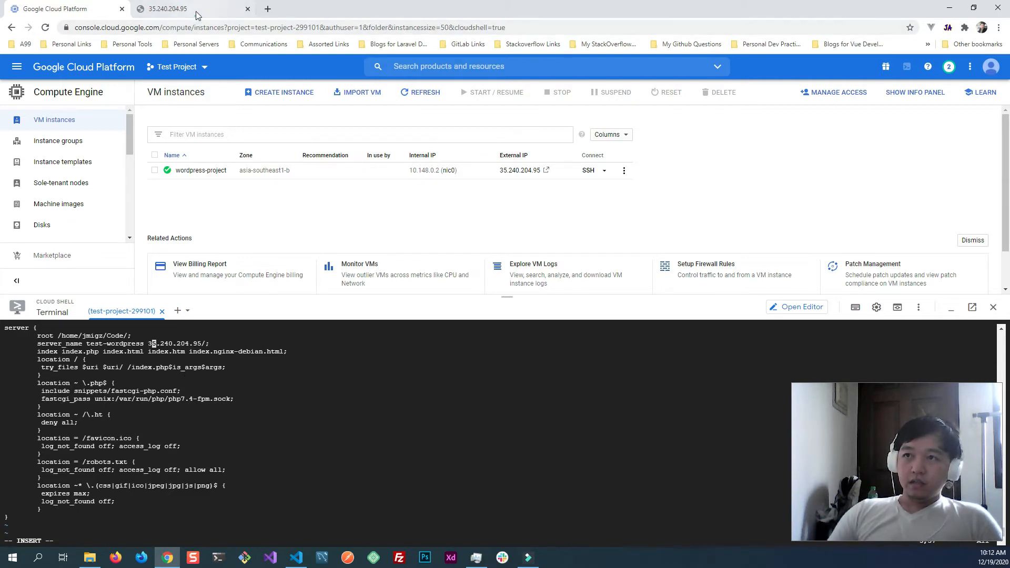
# - Check the site's address in the browser, remove the trailing slash from 35.240.204.95 in server_name, and save and quit vim
pyautogui.click(168, 8)
pyautogui.click(92, 27)
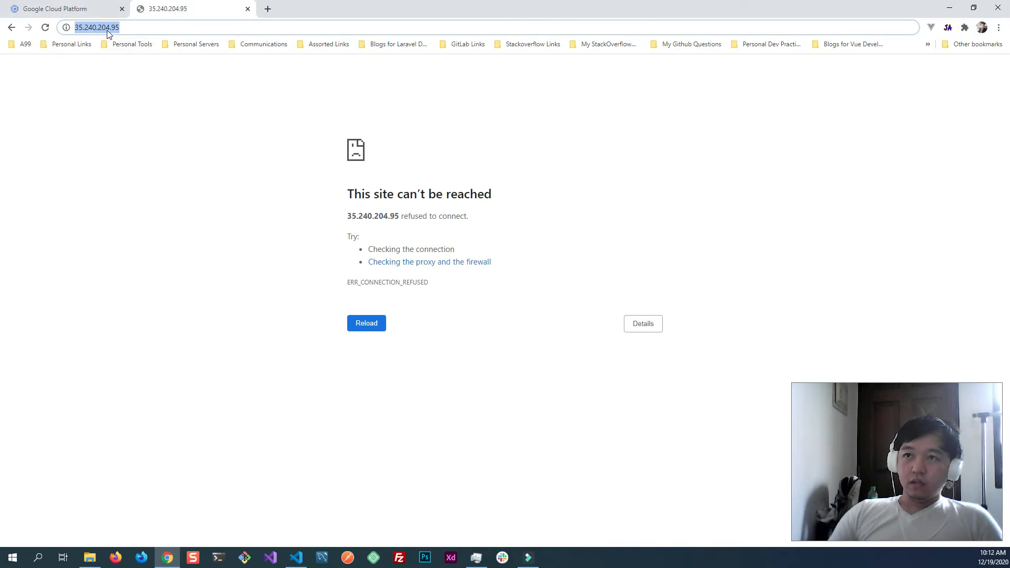
pyautogui.click(103, 8)
pyautogui.click(352, 386)
pyautogui.press('End')
pyautogui.press('Left')
pyautogui.press('BackSpace')
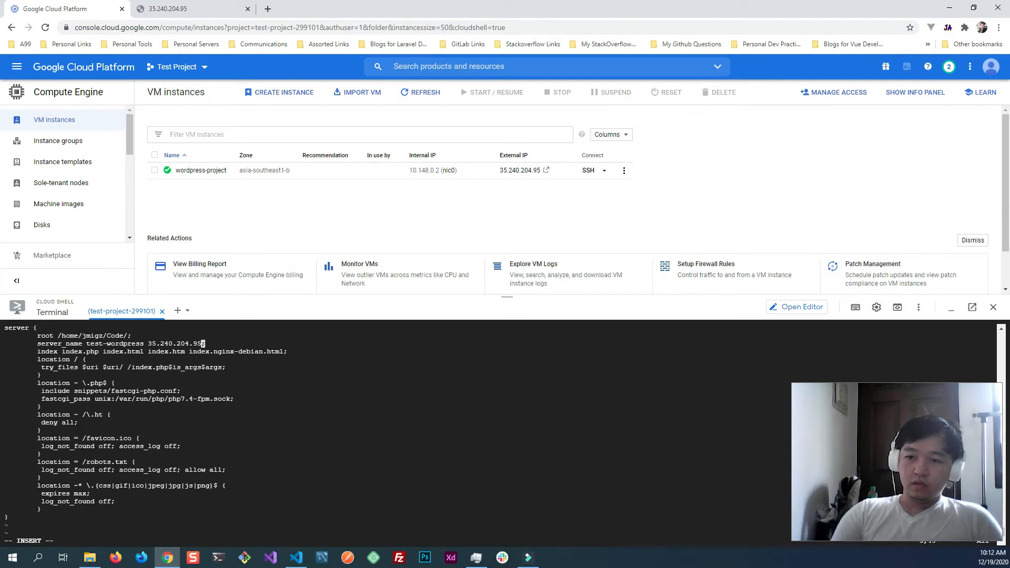
pyautogui.press('Escape')
pyautogui.write(':wq')
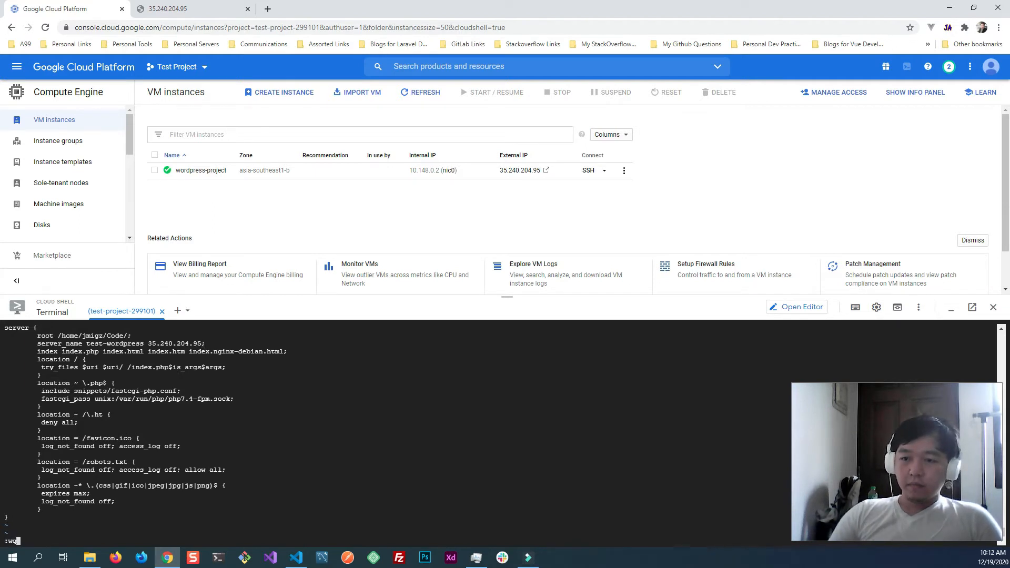
pyautogui.press('Return')
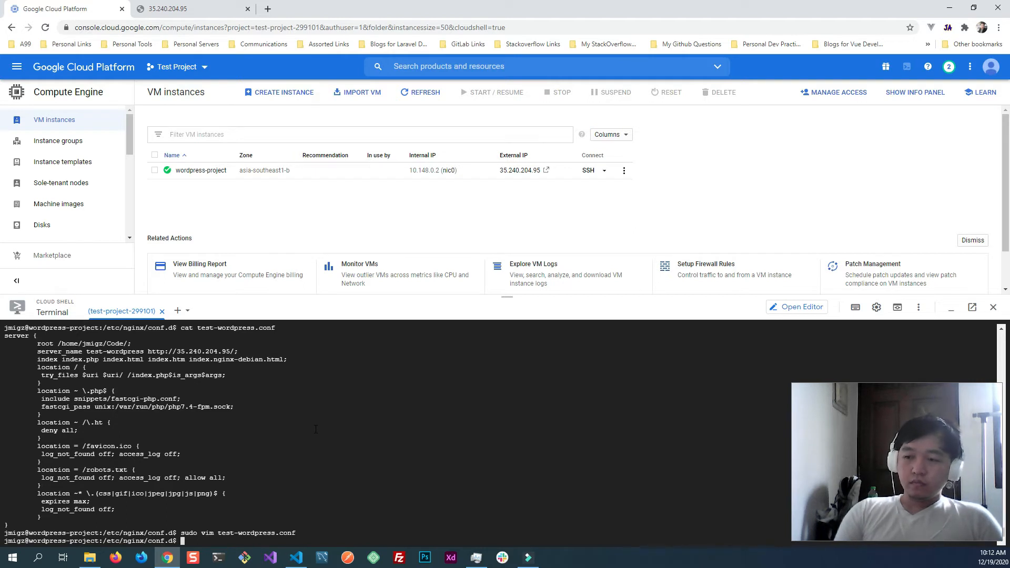
# - Test the Nginx configuration by running sudo nginx -t on the wordpress-project VM
pyautogui.write('sud')
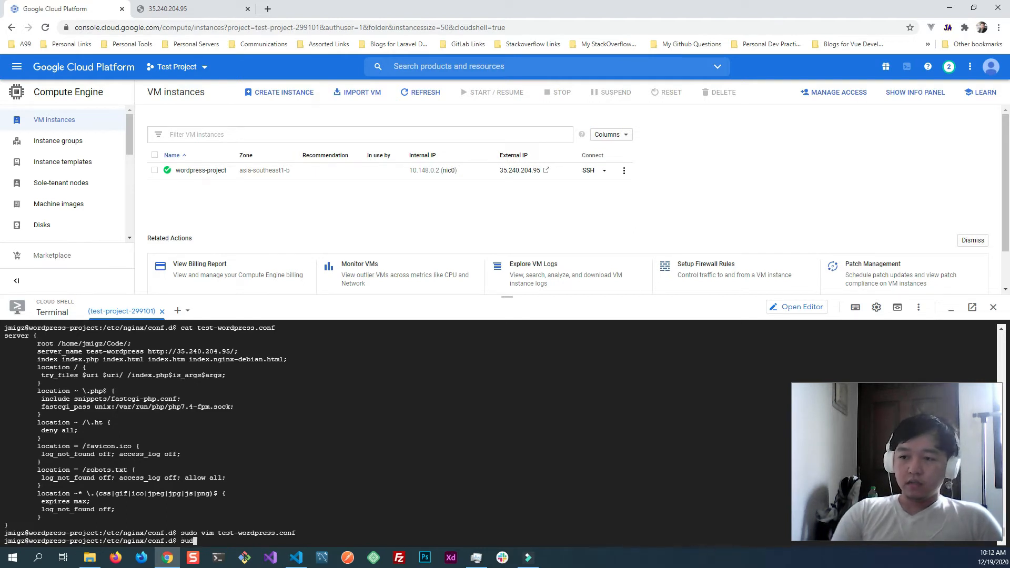
pyautogui.write('o ngin')
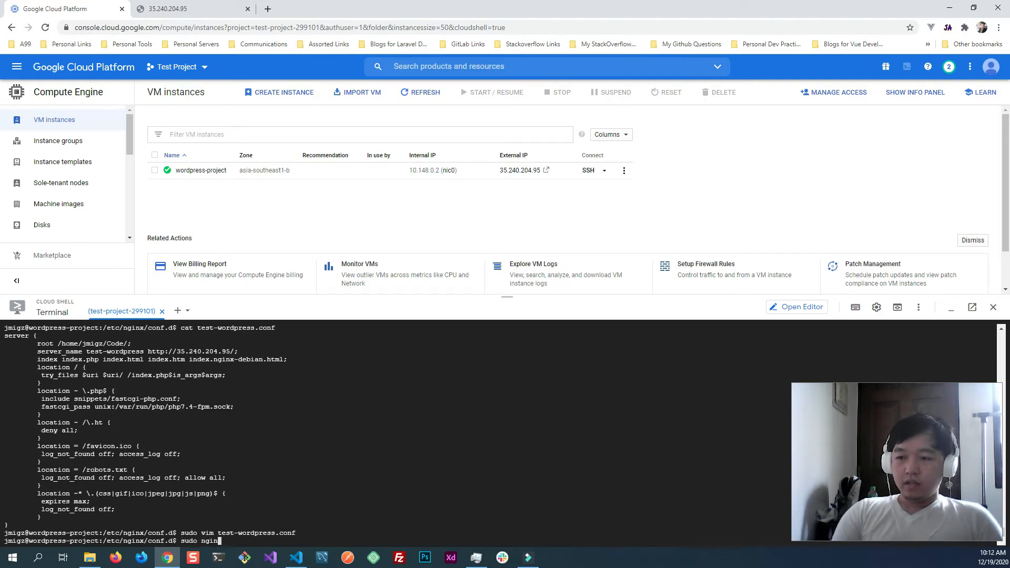
pyautogui.write('x -t')
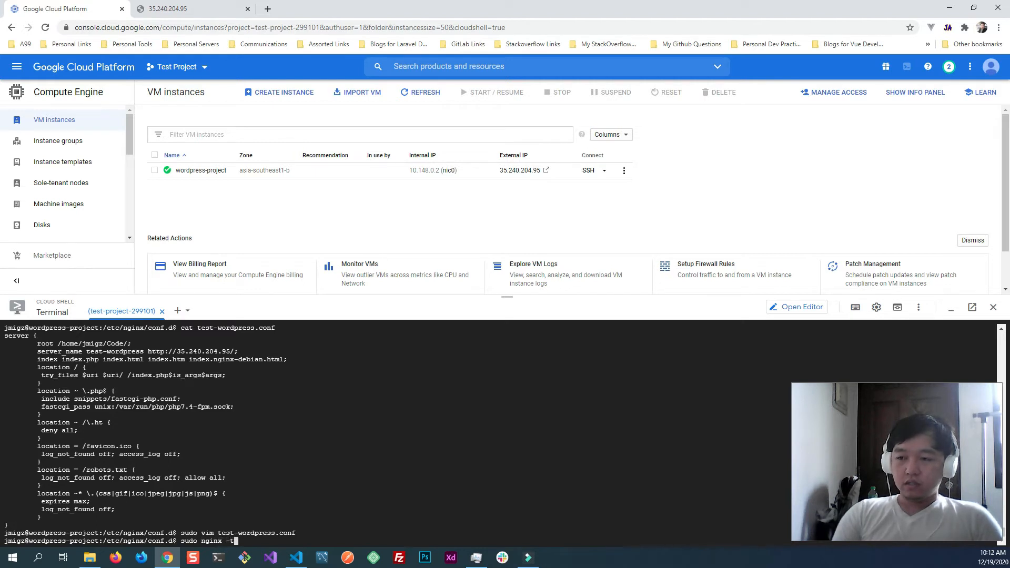
pyautogui.press('Return')
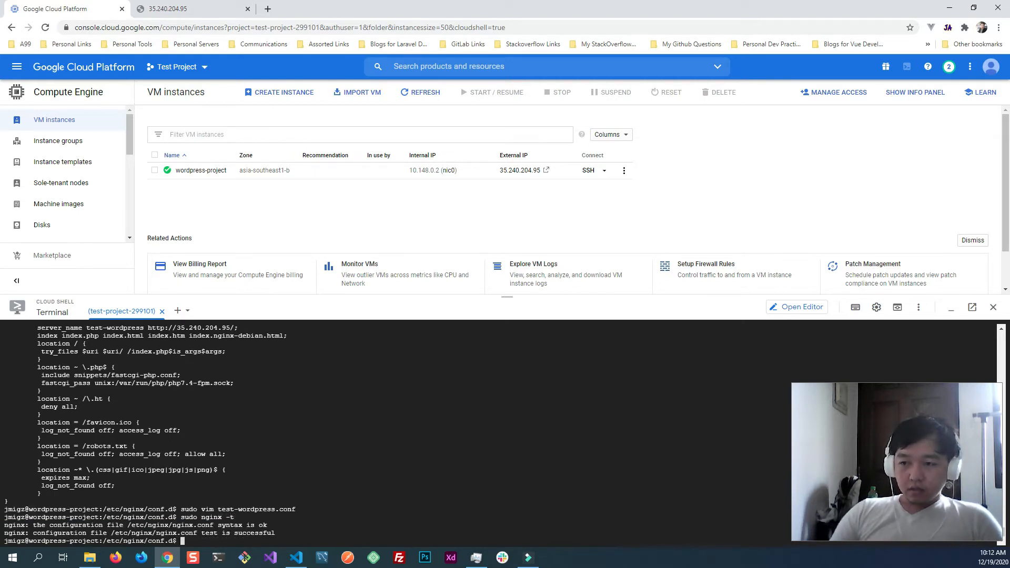
# - Reload the Nginx service by running sudo systemctl reload nginx
pyautogui.write('sudo systemc')
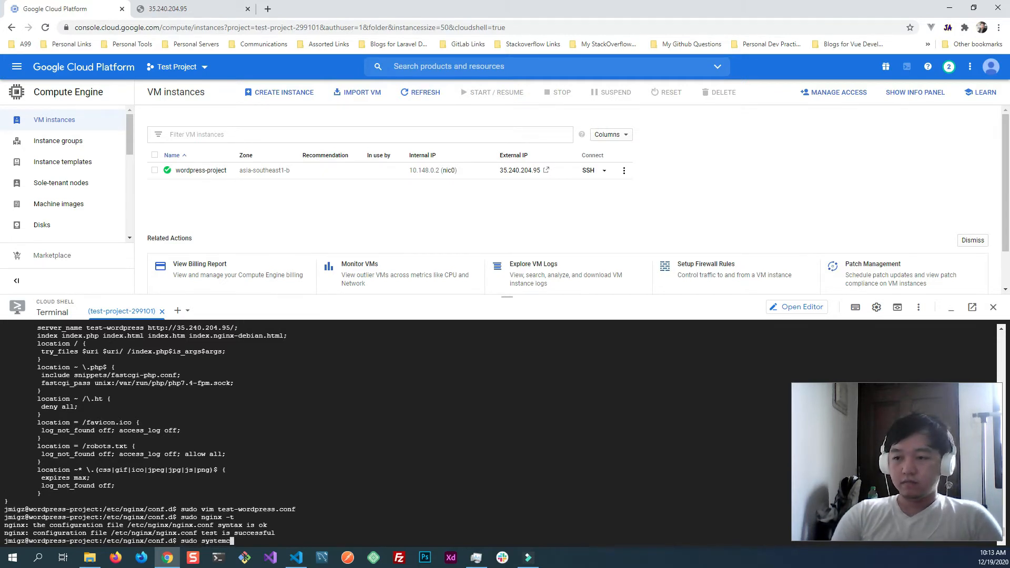
pyautogui.write('tl reloa')
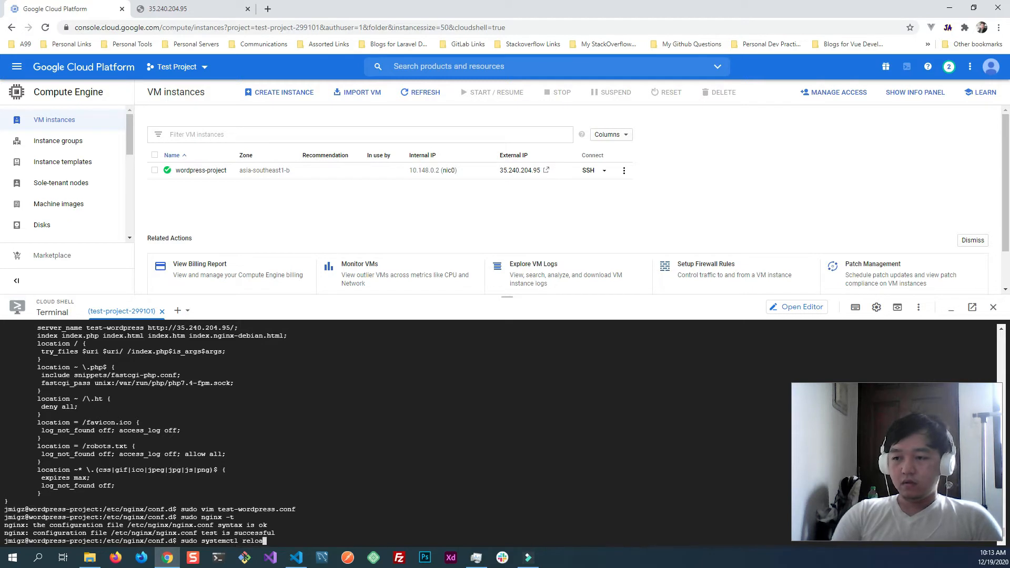
pyautogui.write('d nginx')
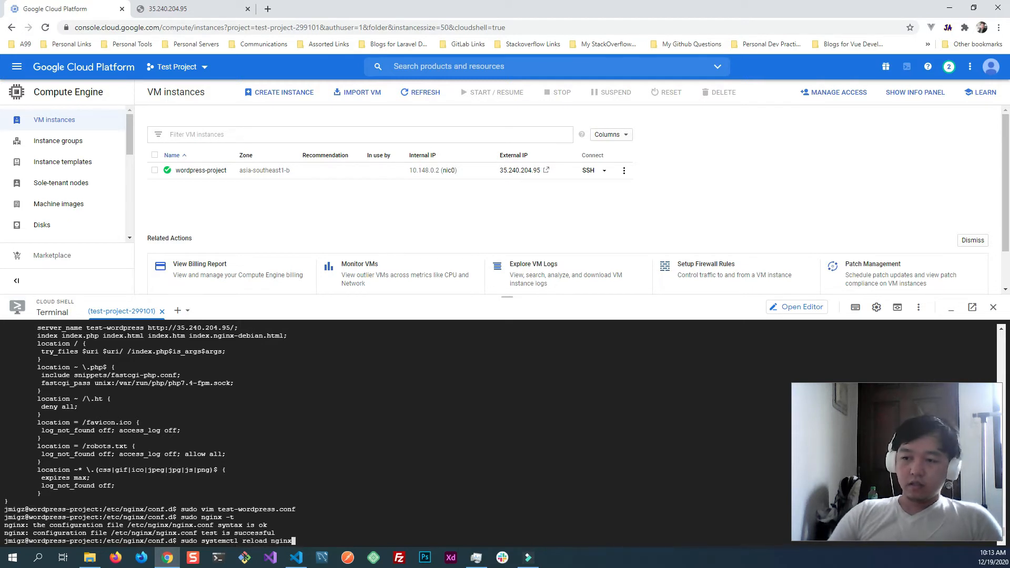
pyautogui.press('Return')
# - Refresh the site at 35.240.204.95 and check the page it serves, then return to the Google Cloud console
pyautogui.scroll(1, 435, 432)
pyautogui.click(158, 8)
pyautogui.click(45, 27)
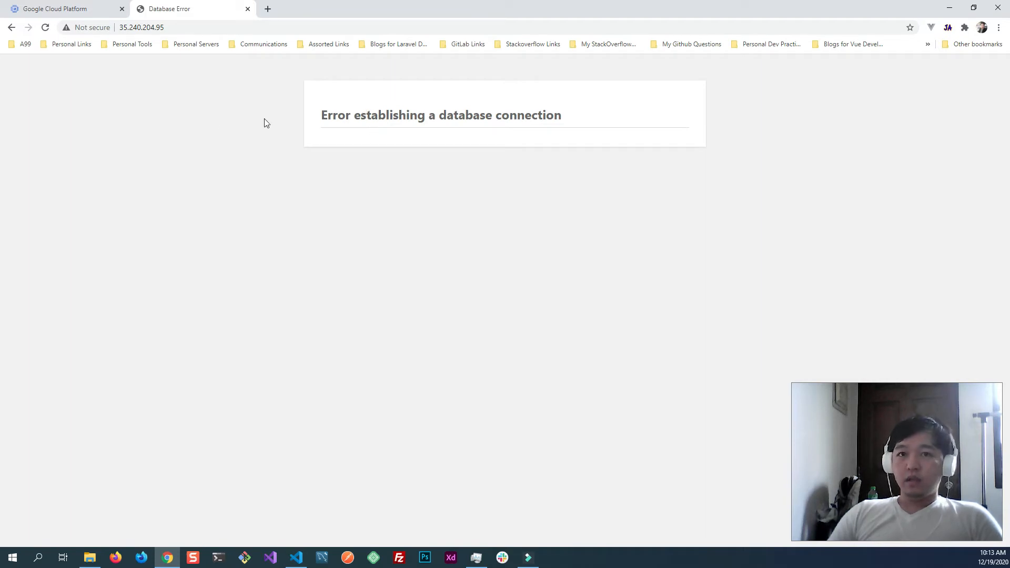
pyautogui.click(67, 12)
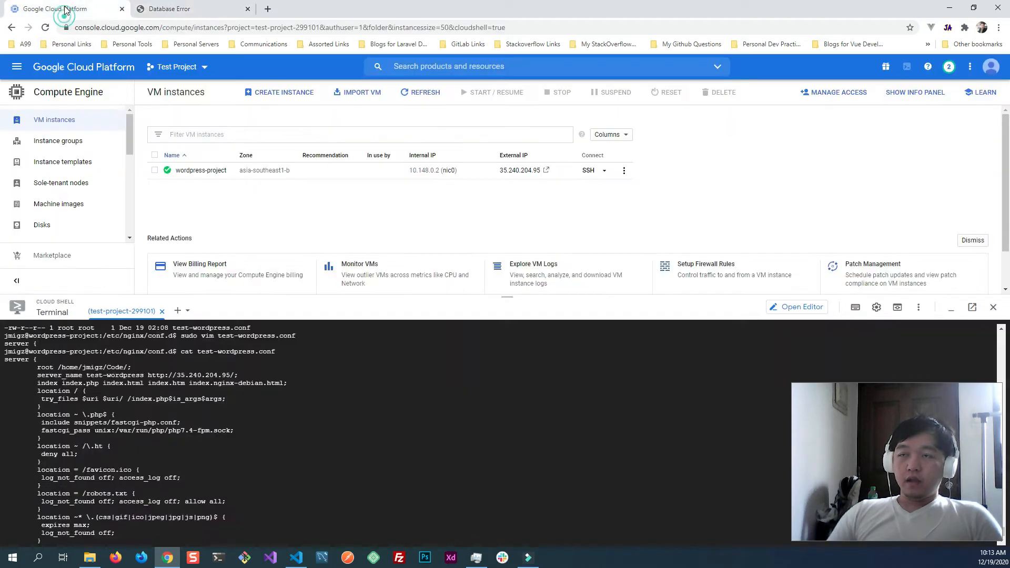
pyautogui.click(189, 10)
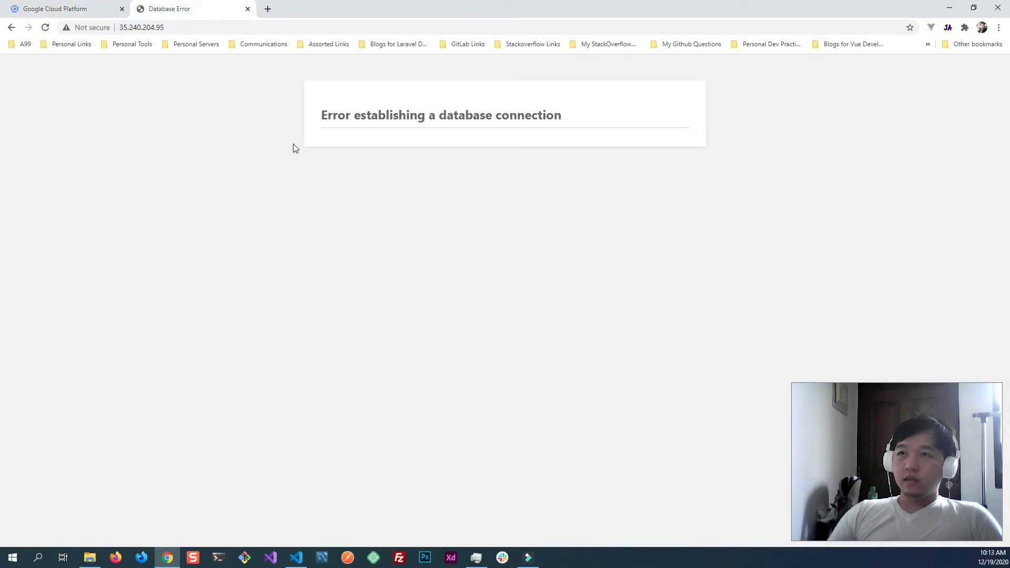
pyautogui.click(62, 9)
pyautogui.hotkey('alt', 'Tab')
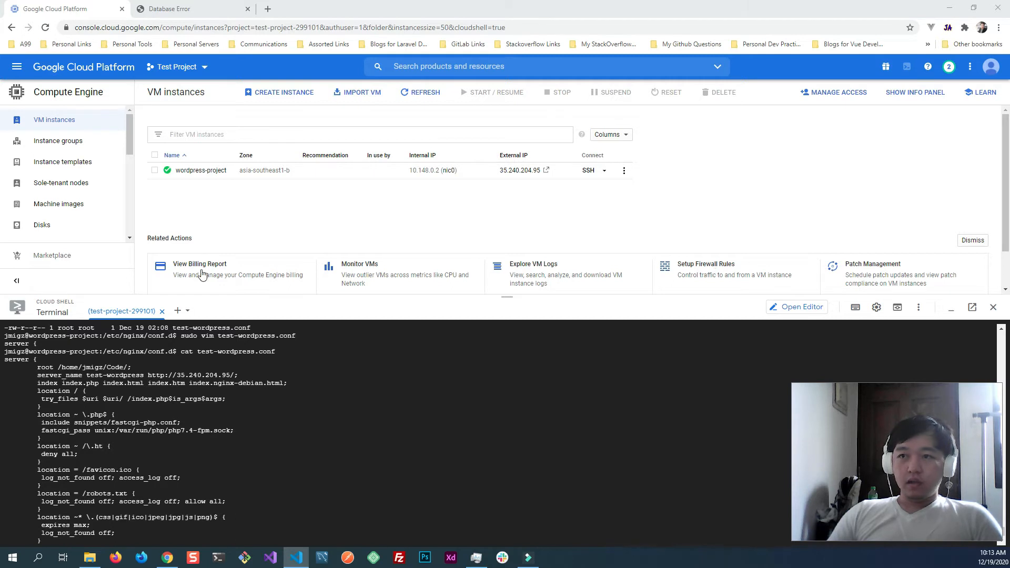
# - Shrink the Cloud Shell terminal's height and open the console's SQL page in a separate browser tab
pyautogui.click(483, 296)
pyautogui.moveTo(481, 335); pyautogui.dragTo(478, 380)
pyautogui.click(18, 68)
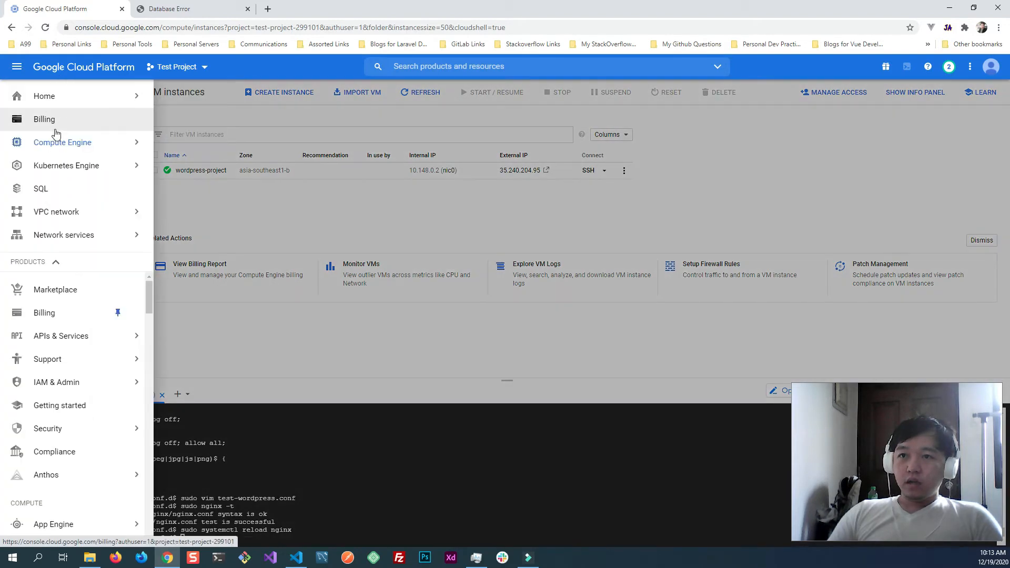
pyautogui.rightClick(55, 193)
pyautogui.click(83, 196)
pyautogui.click(164, 11)
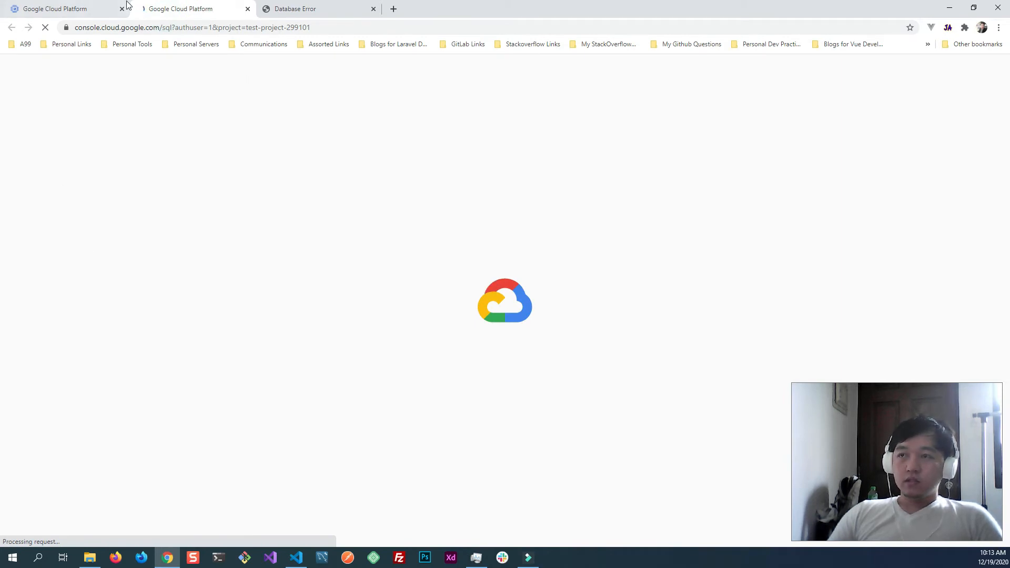
pyautogui.click(95, 11)
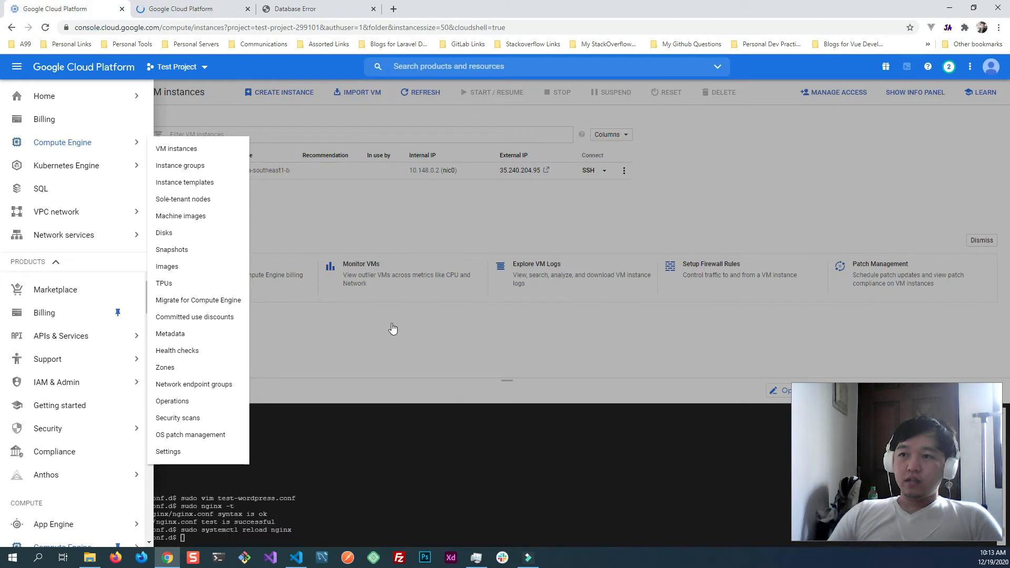
pyautogui.click(326, 337)
pyautogui.click(334, 465)
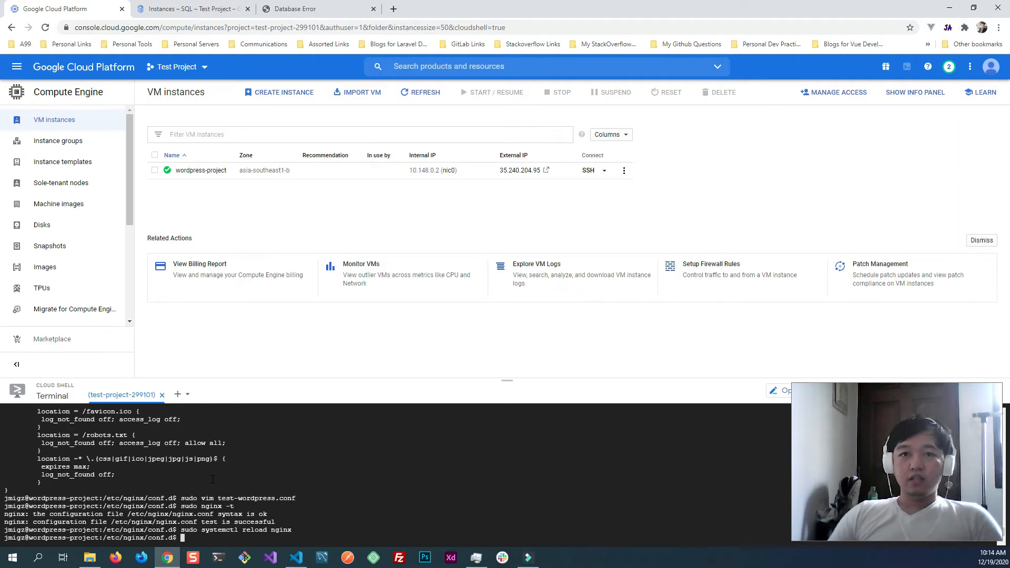
# - Start creating a Cloud SQL instance on the SQL page, using MySQL as the database engine
pyautogui.click(184, 9)
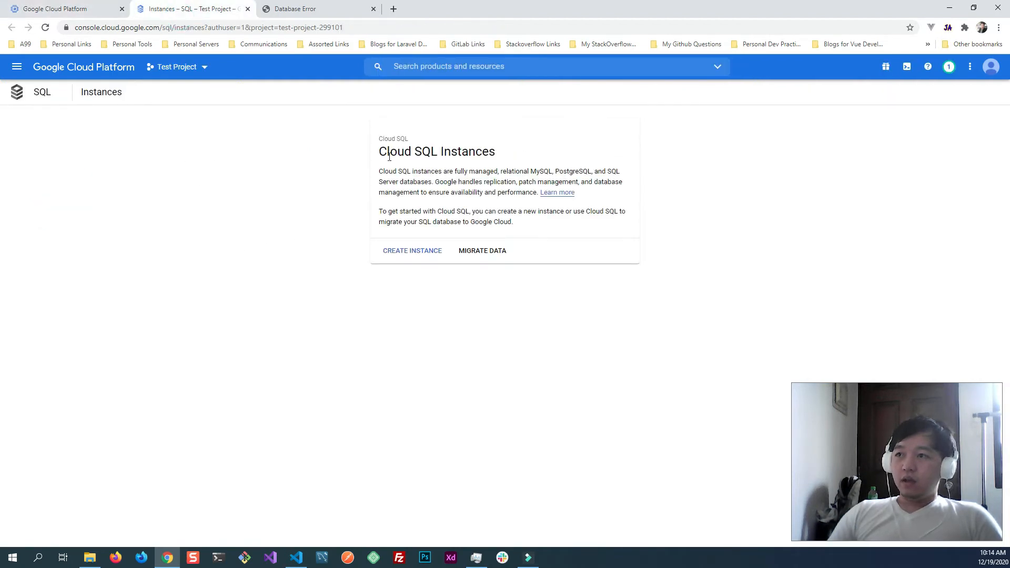
pyautogui.click(422, 255)
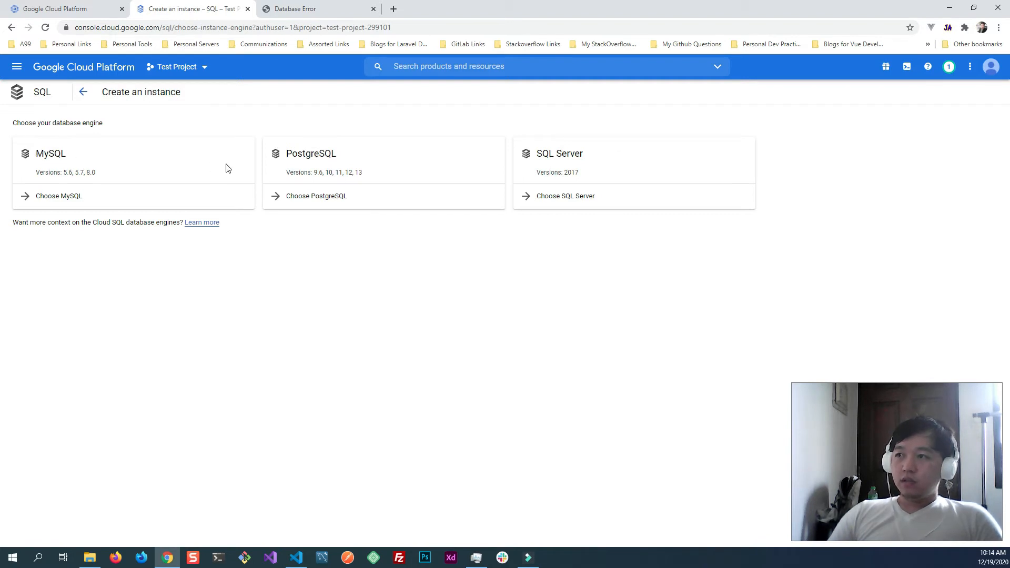
pyautogui.click(76, 199)
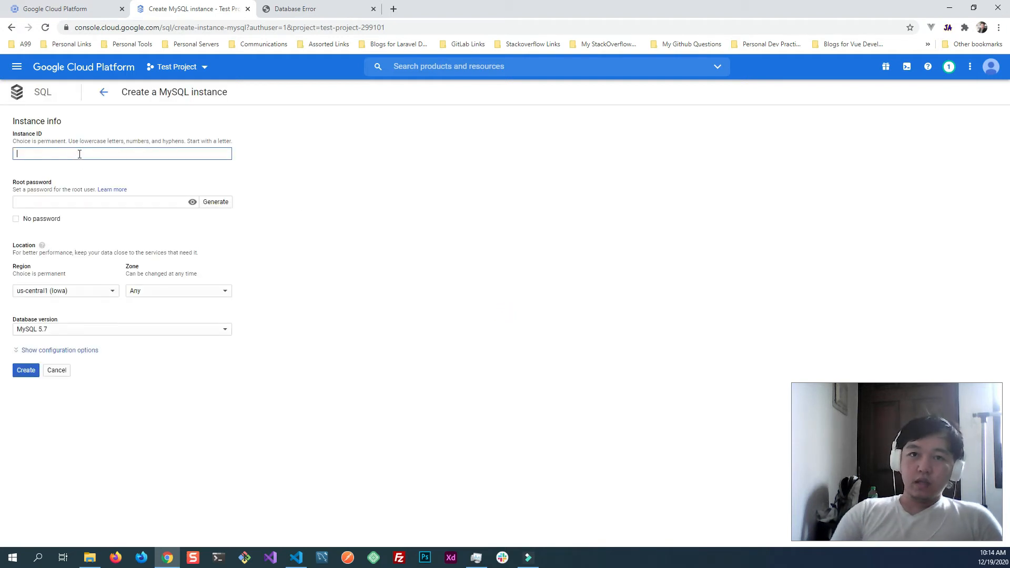
# - Set the new MySQL instance's ID to test-project-db
pyautogui.write('test-')
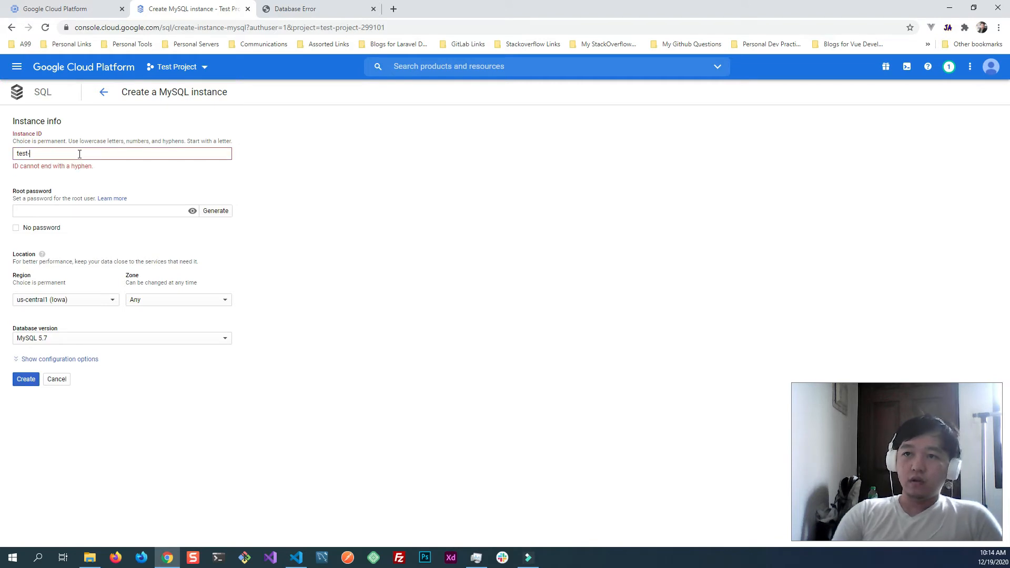
pyautogui.write('proje')
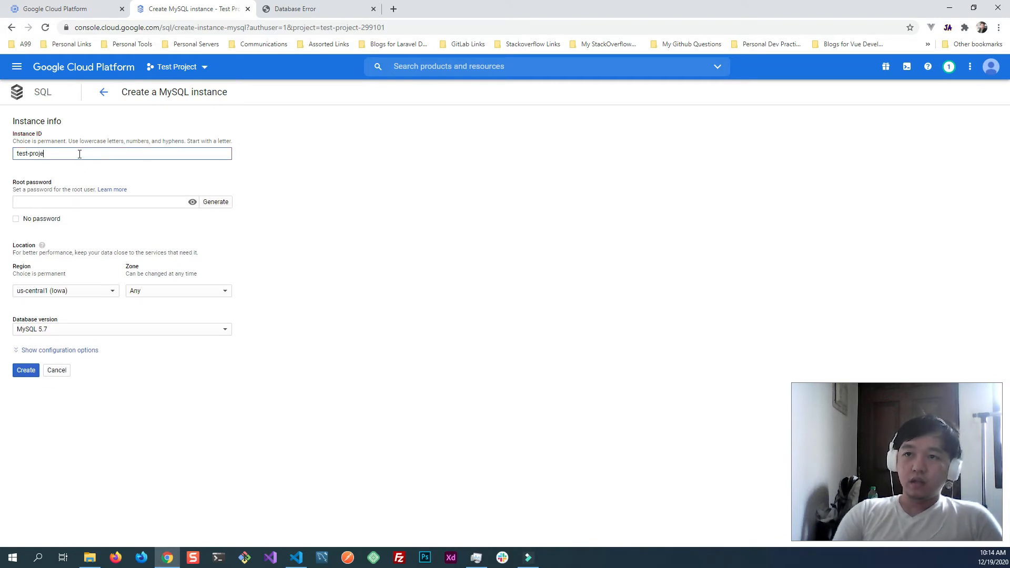
pyautogui.write('ct-')
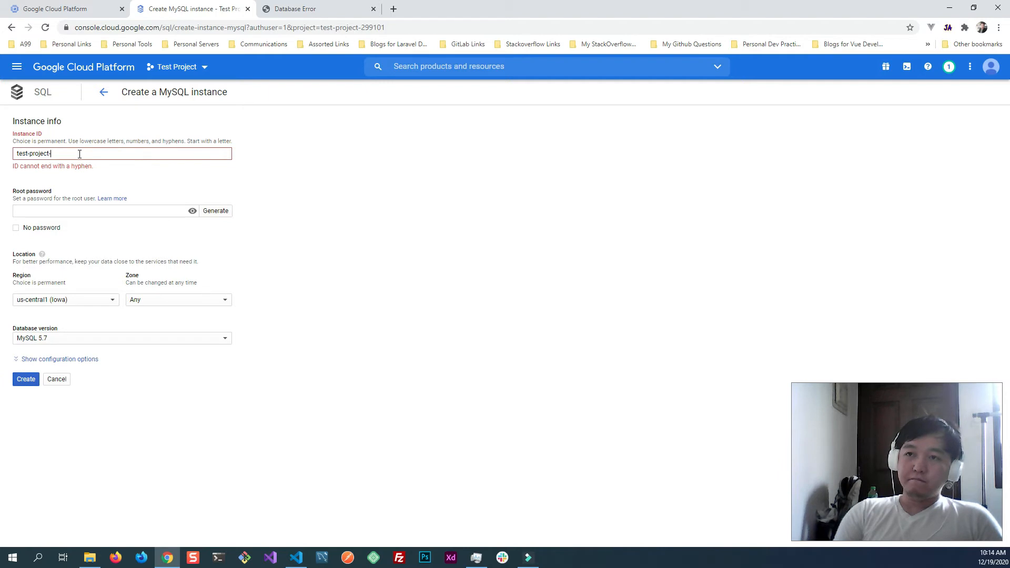
pyautogui.write('db')
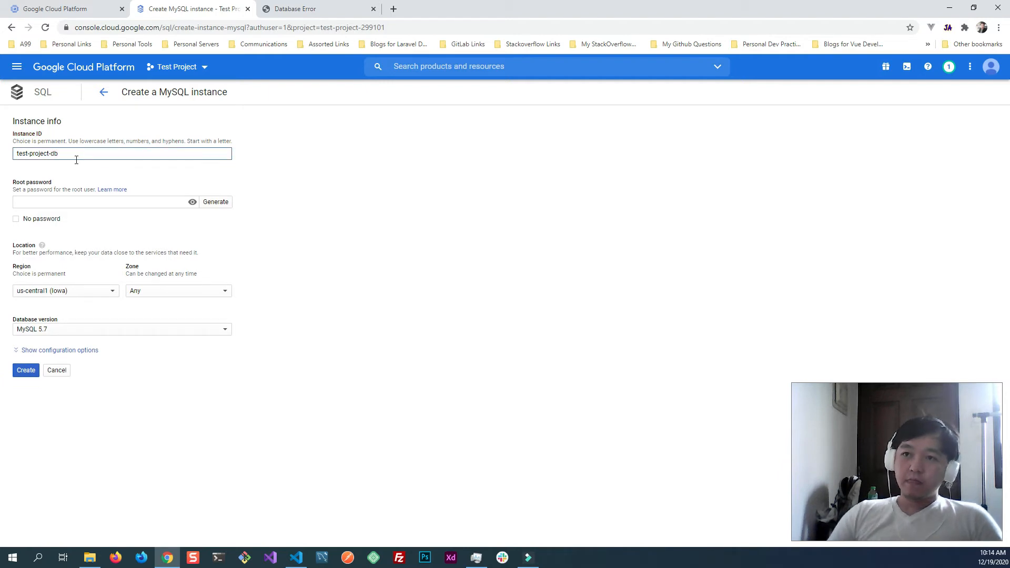
pyautogui.click(71, 203)
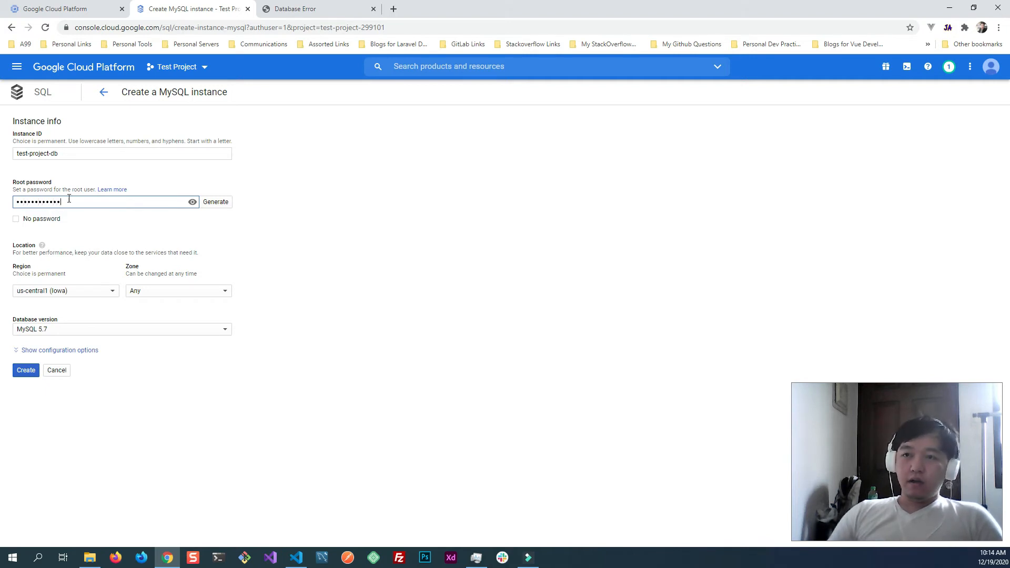
pyautogui.moveTo(78, 203); pyautogui.dragTo(15, 205)
pyautogui.press('BackSpace')
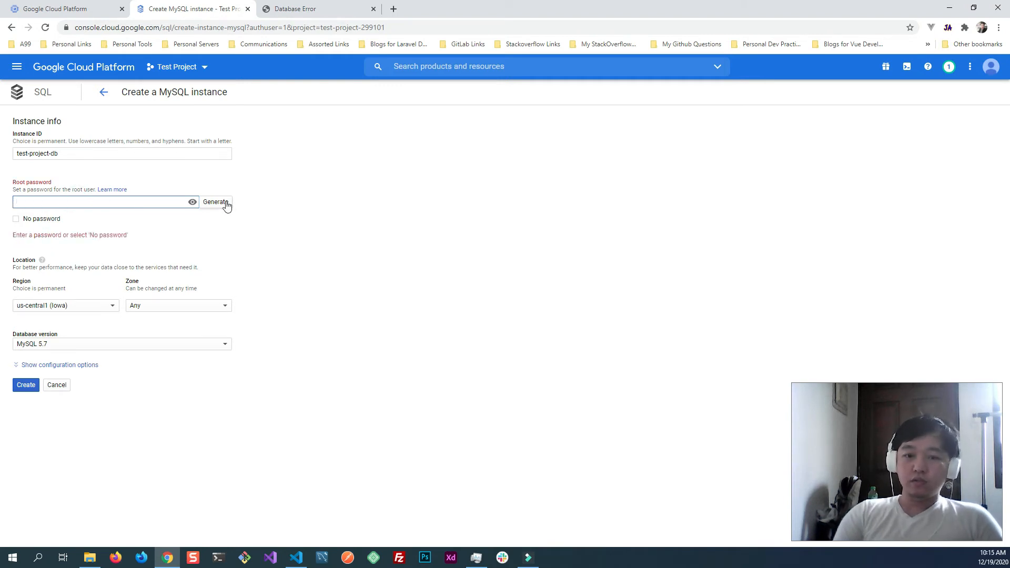
pyautogui.write('p')
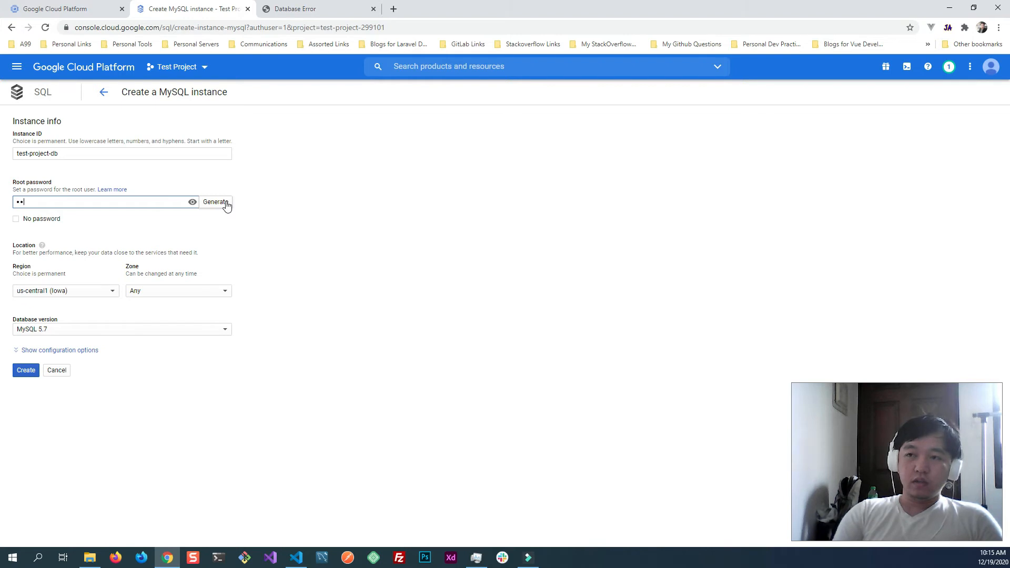
pyautogui.press('BackSpace')
pyautogui.press('BackSpace')
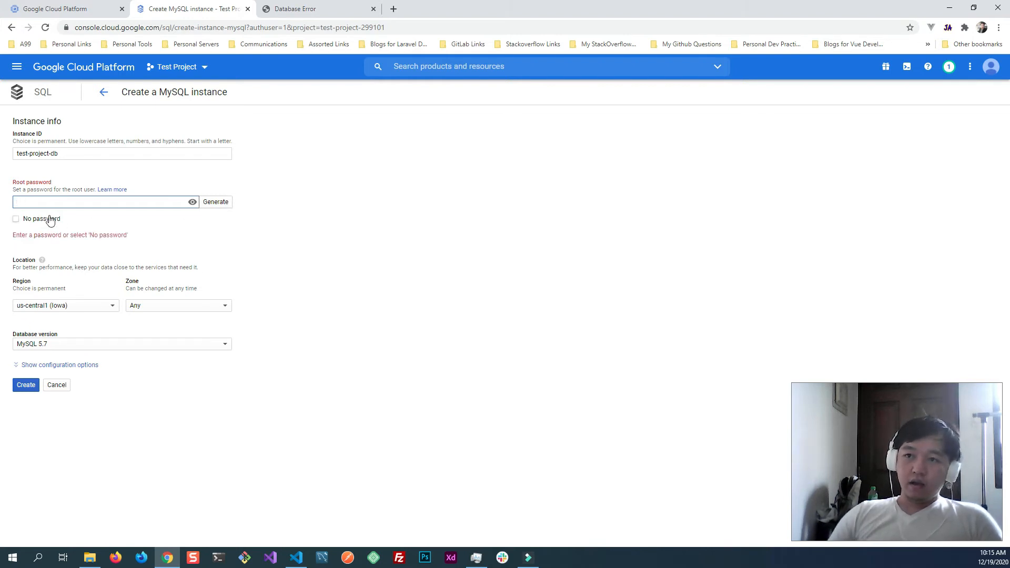
# - Make the root password field's content visible and enter the root password for the MySQL instance
pyautogui.click(193, 202)
pyautogui.click(87, 204)
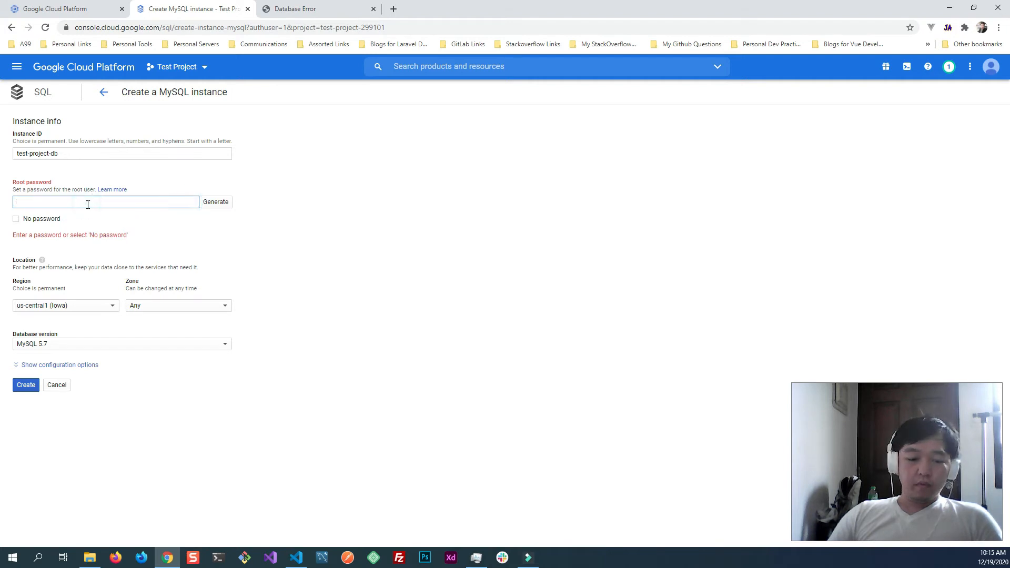
pyautogui.write('123456')
pyautogui.doubleClick(46, 203)
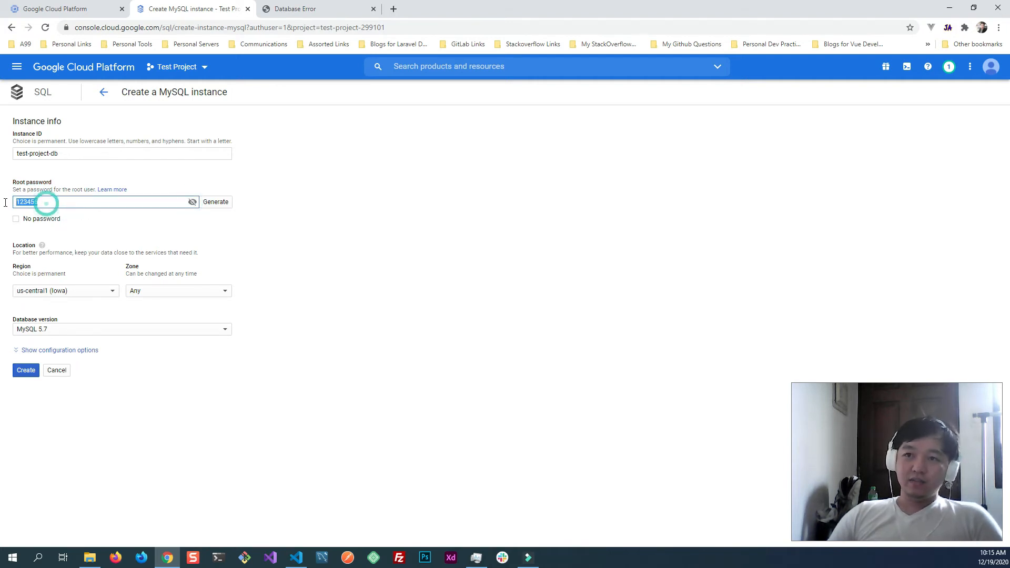
pyautogui.click(279, 229)
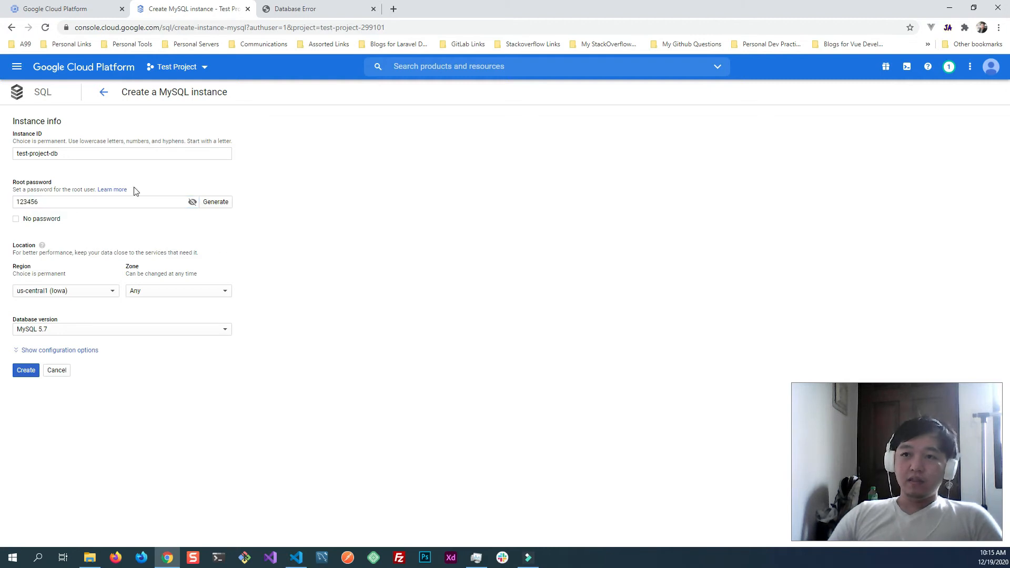
pyautogui.doubleClick(48, 203)
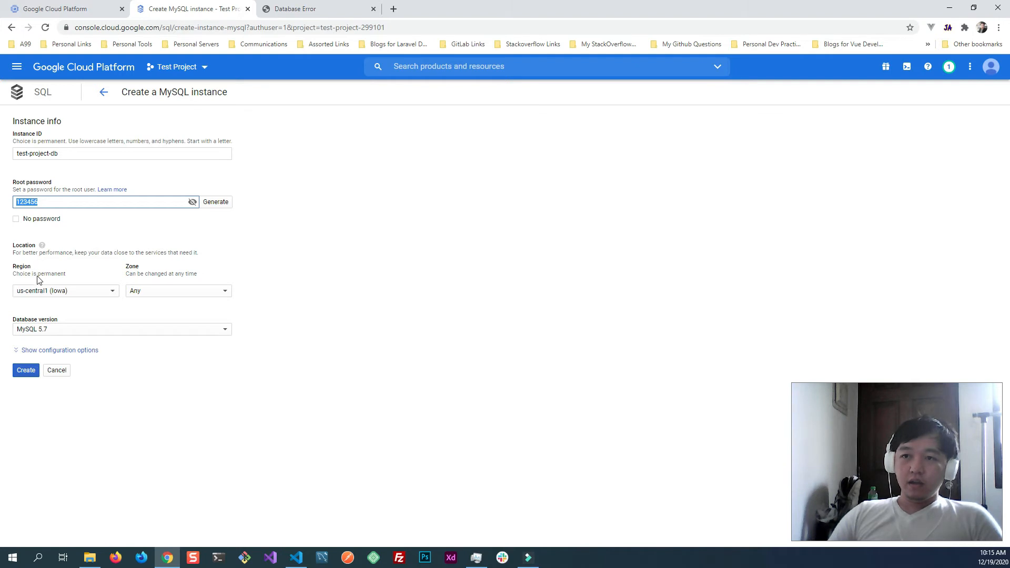
# - Set the instance's region to asia-southeast1 (Singapore) and its zone to asia-southeast1-a
pyautogui.click(72, 290)
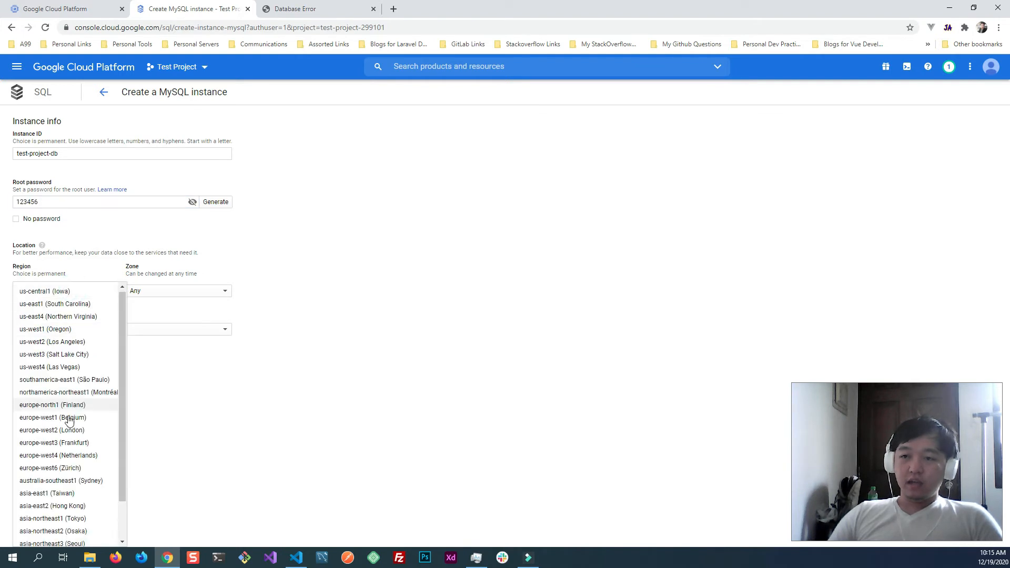
pyautogui.scroll(-1, 73, 421)
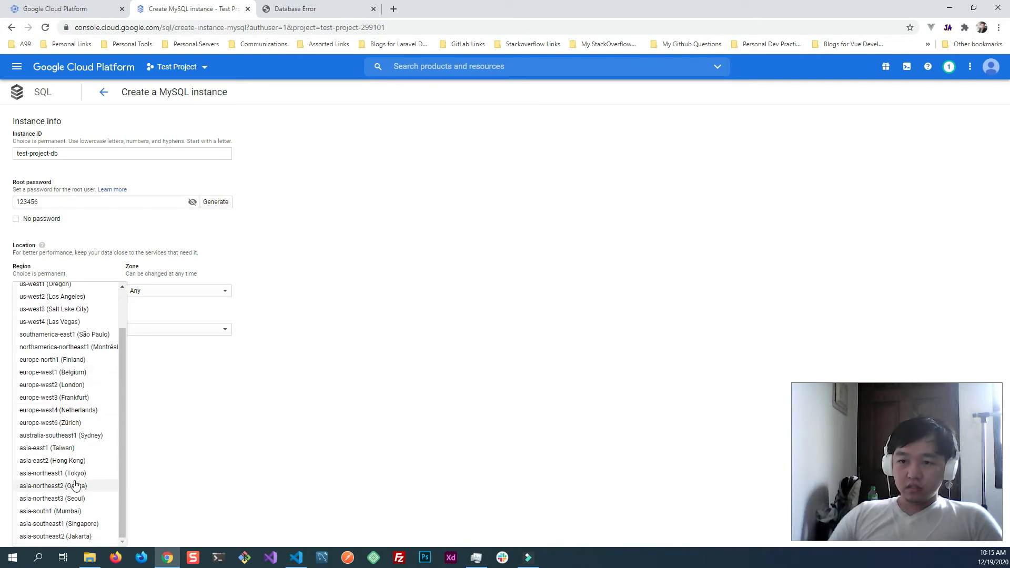
pyautogui.click(89, 523)
pyautogui.click(161, 293)
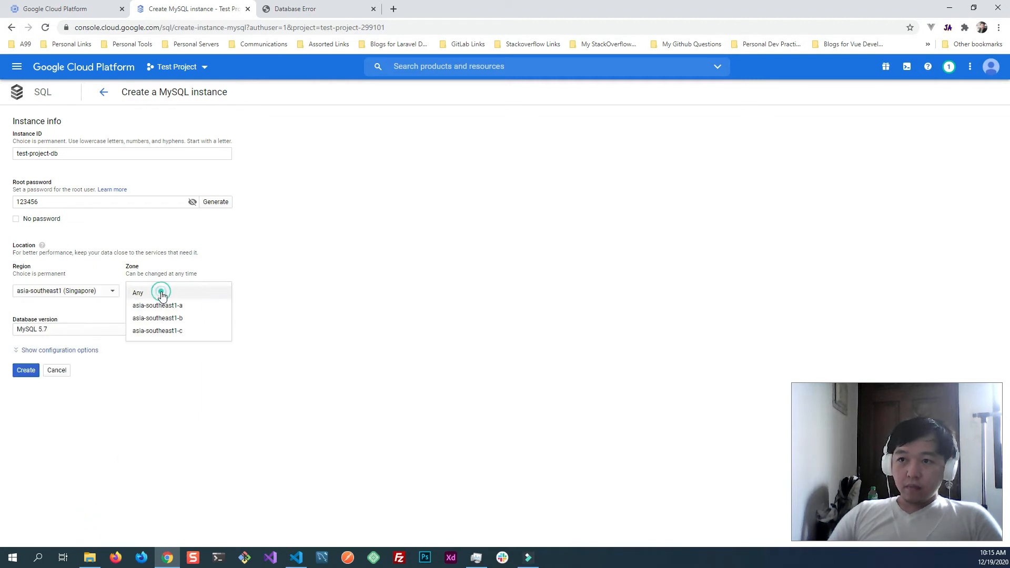
pyautogui.click(160, 305)
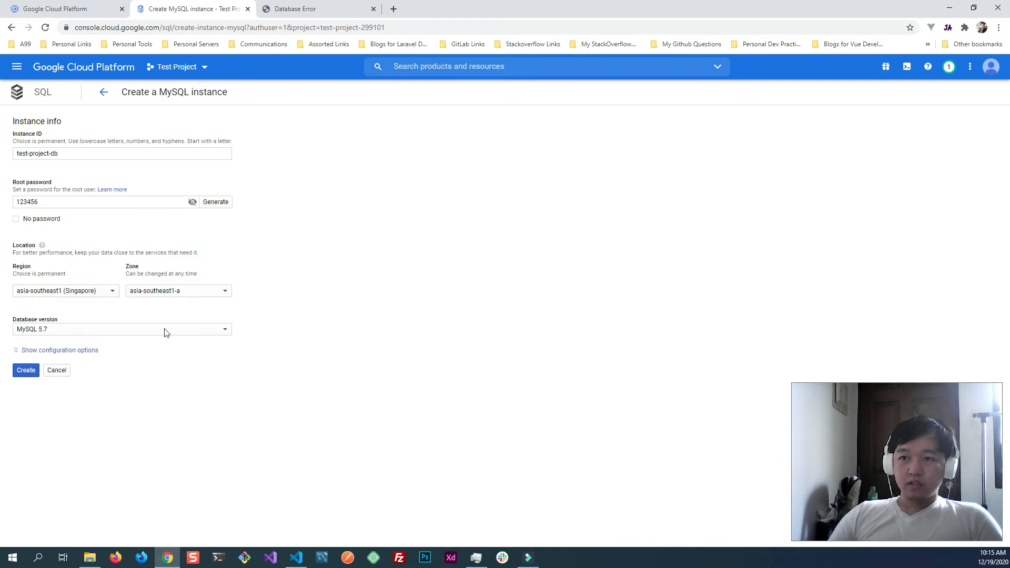
# - Review the database versions offered for the MySQL instance
pyautogui.click(67, 331)
pyautogui.click(469, 392)
pyautogui.click(84, 332)
pyautogui.click(300, 464)
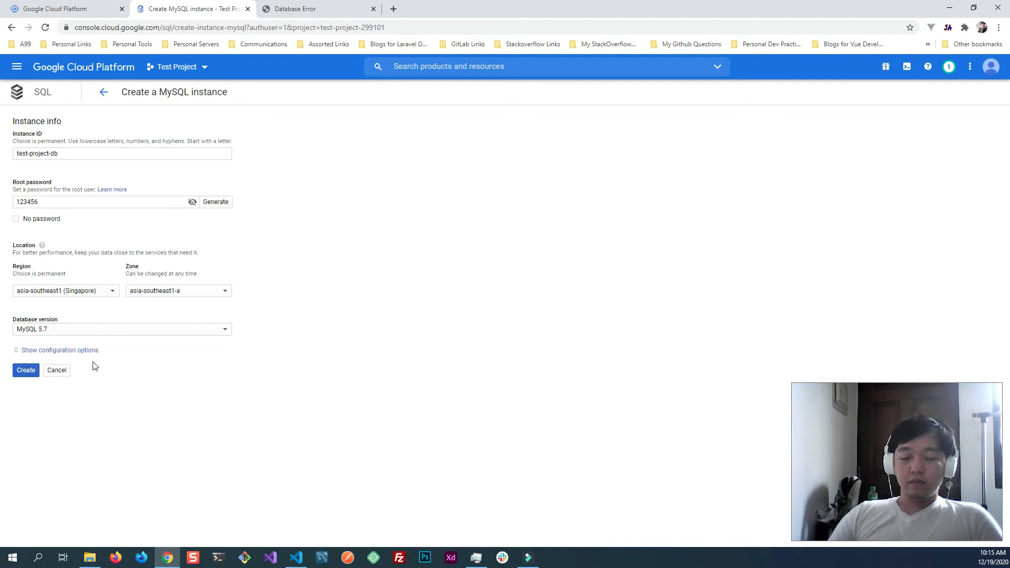
# - Create the MySQL instance test-project-db with the entered settings
pyautogui.click(35, 351)
pyautogui.scroll(-2, 87, 320)
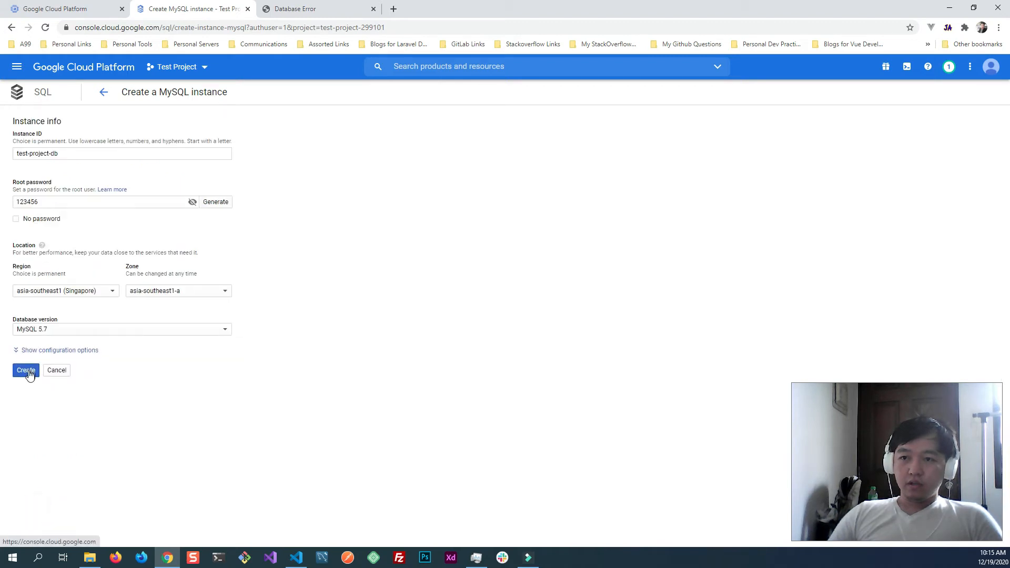
pyautogui.click(26, 372)
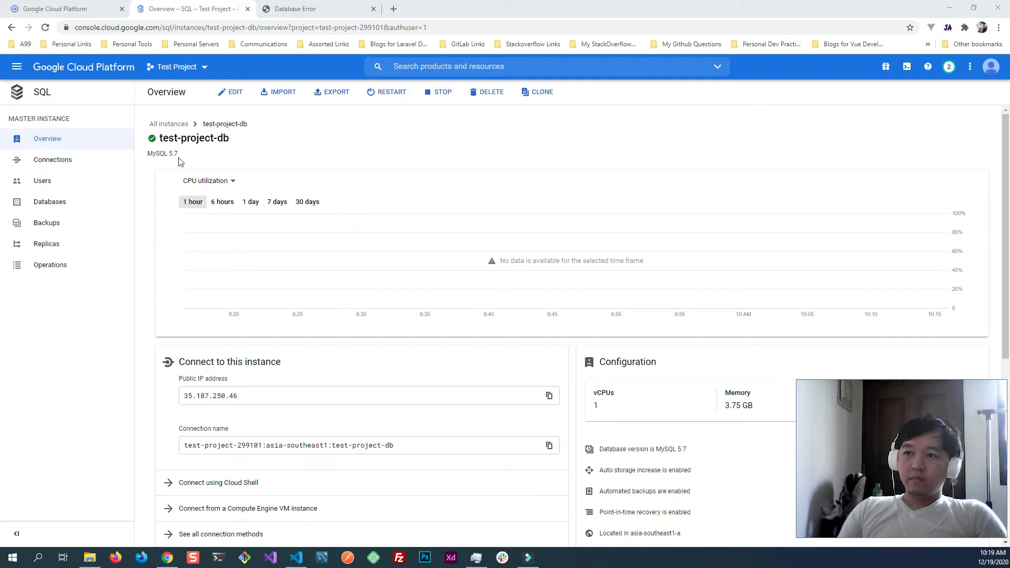
# - Review the new instance's overview, examining its MySQL version, monitoring metrics, public IP address and connection name
pyautogui.moveTo(180, 154); pyautogui.dragTo(150, 157)
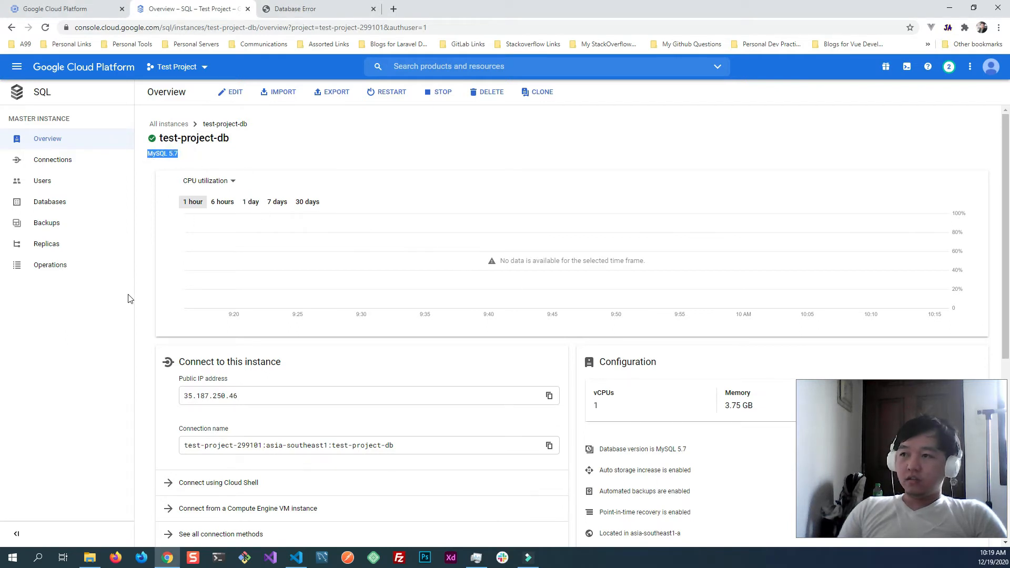
pyautogui.click(226, 180)
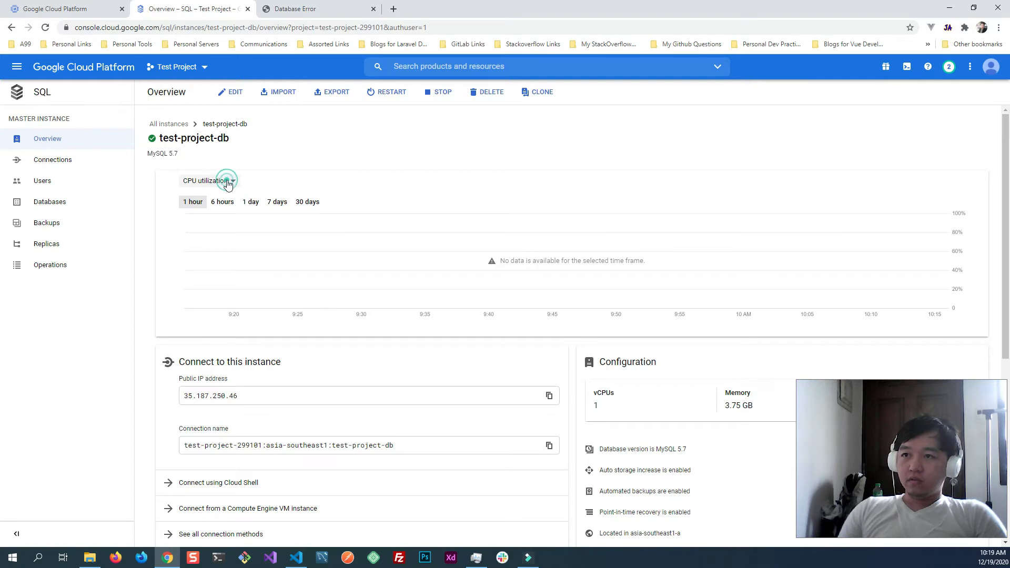
pyautogui.scroll(-3, 237, 226)
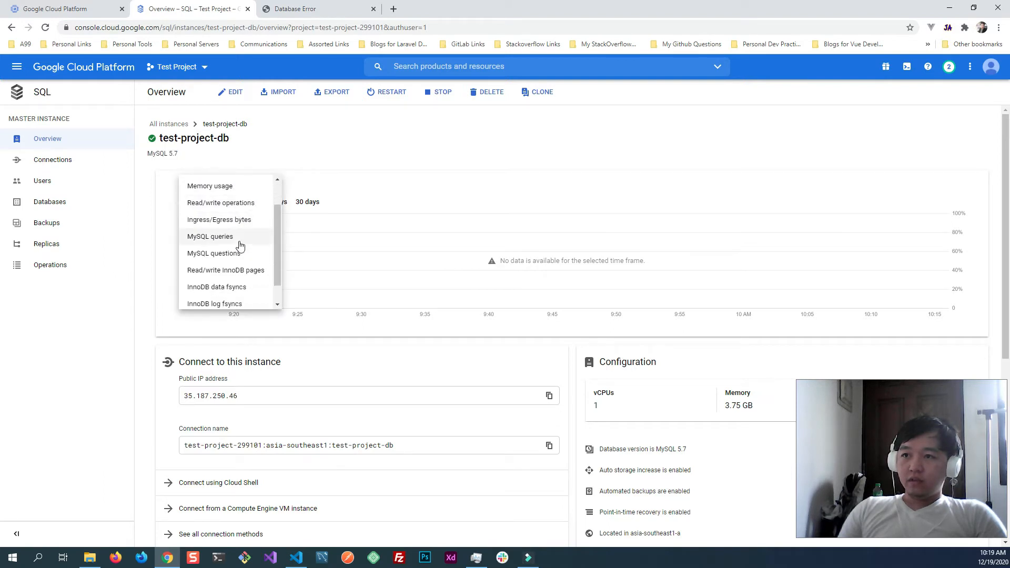
pyautogui.scroll(3, 241, 273)
pyautogui.click(162, 287)
pyautogui.scroll(-1, 163, 288)
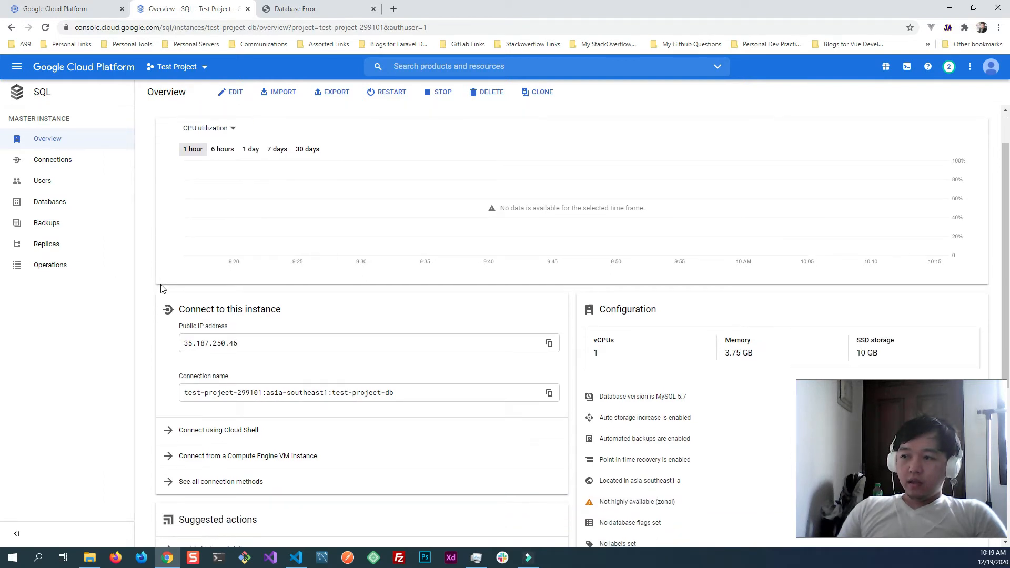
pyautogui.scroll(-1, 260, 289)
pyautogui.moveTo(271, 292); pyautogui.dragTo(182, 291)
pyautogui.click(276, 292)
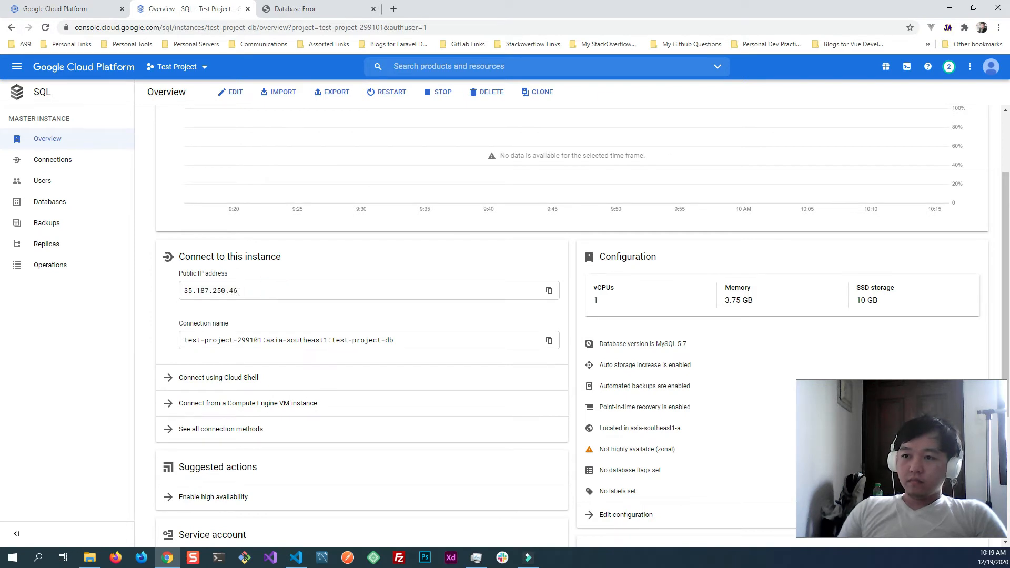
pyautogui.scroll(-1, 257, 306)
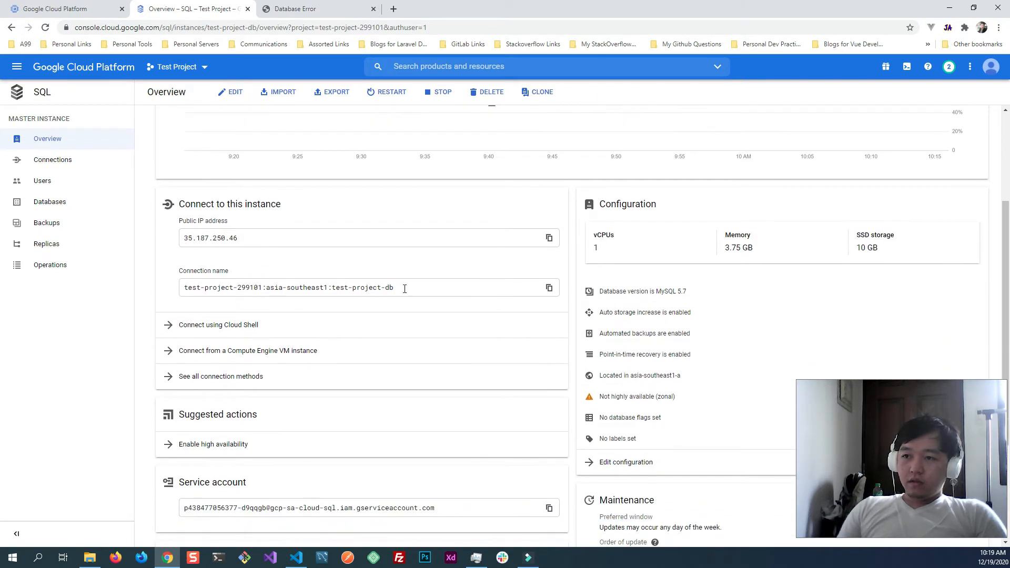
pyautogui.tripleClick(439, 287)
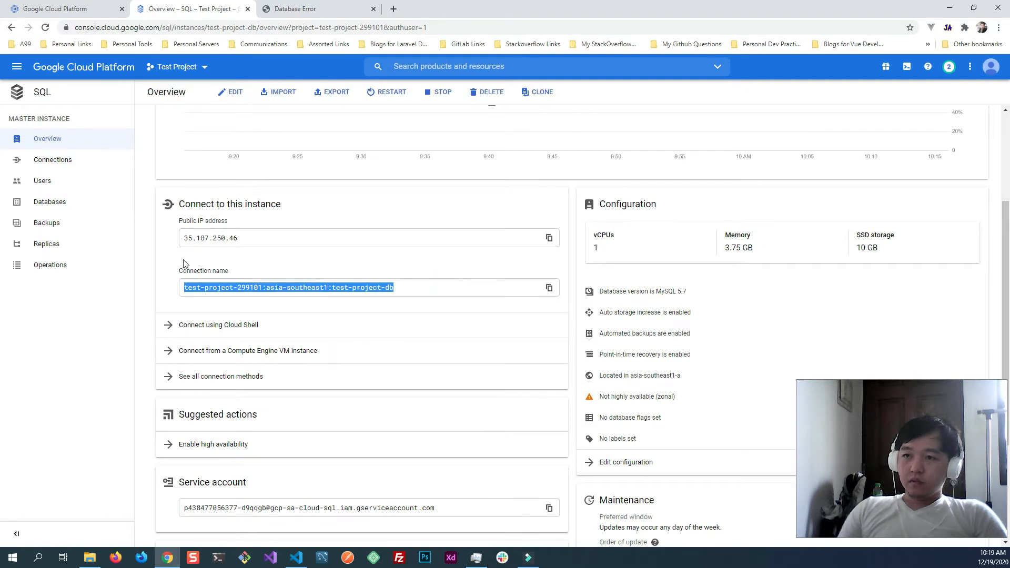
pyautogui.tripleClick(211, 250)
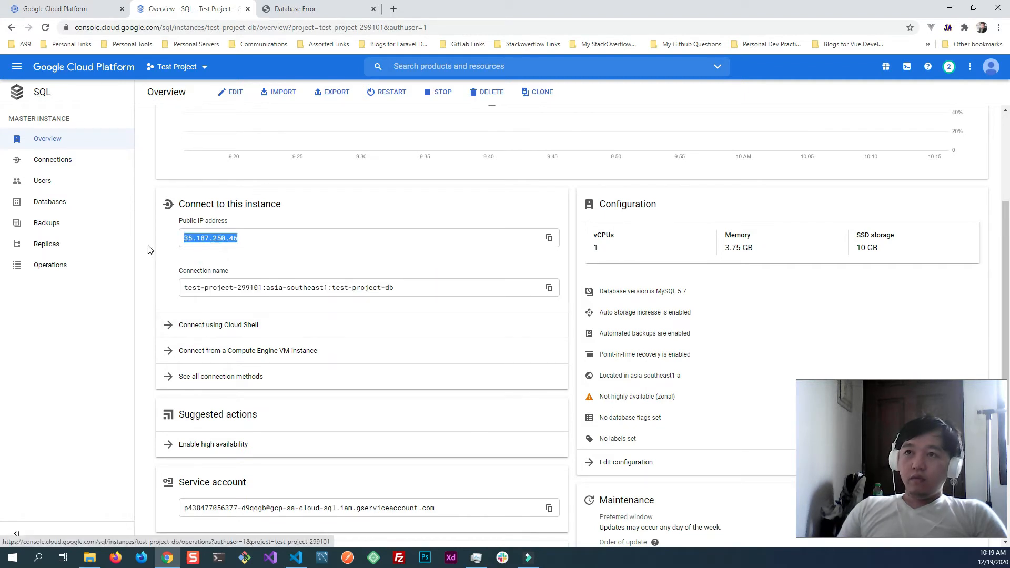
pyautogui.click(88, 12)
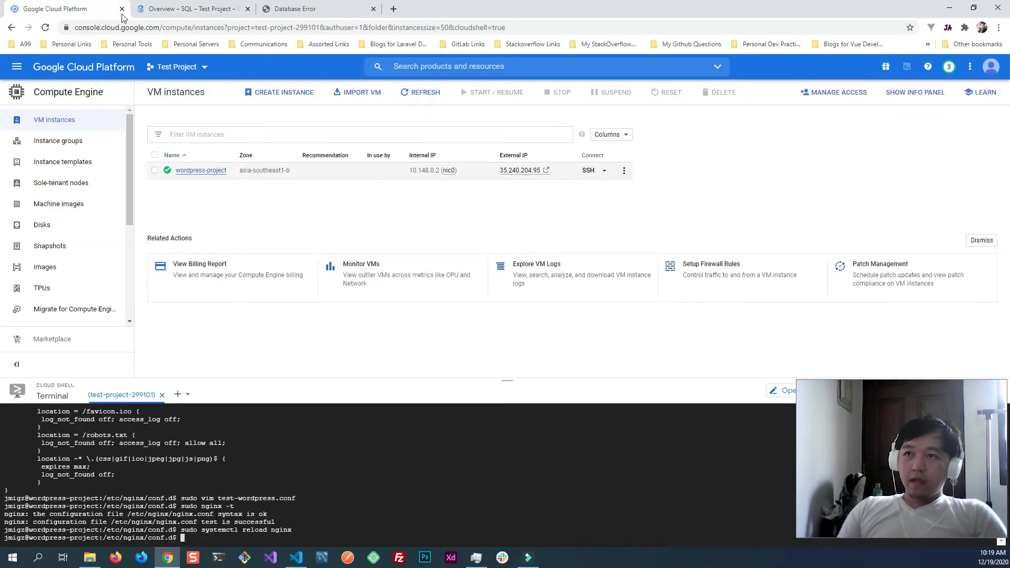
pyautogui.click(184, 9)
pyautogui.click(74, 9)
pyautogui.click(331, 493)
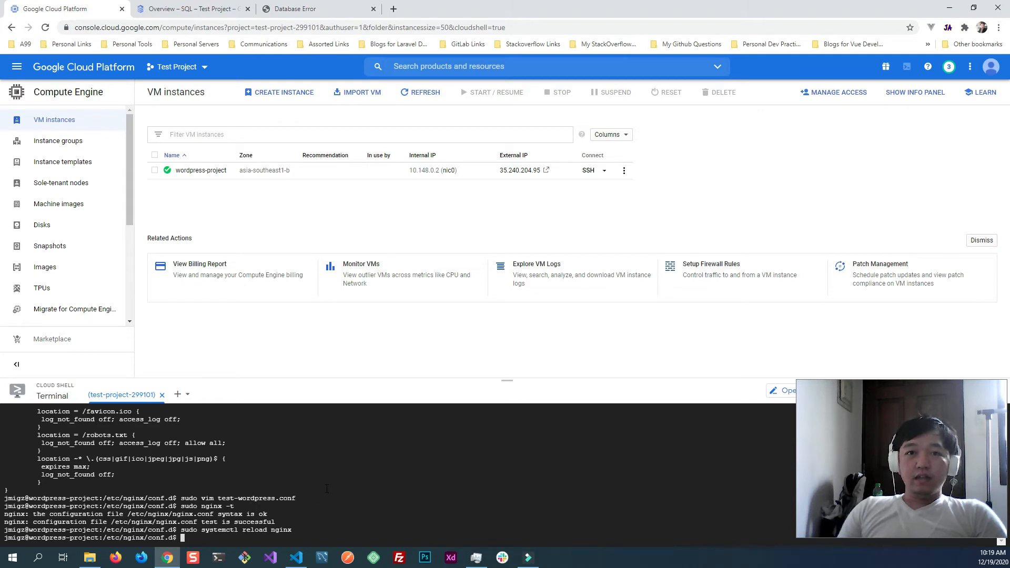
pyautogui.click(188, 9)
pyautogui.click(74, 9)
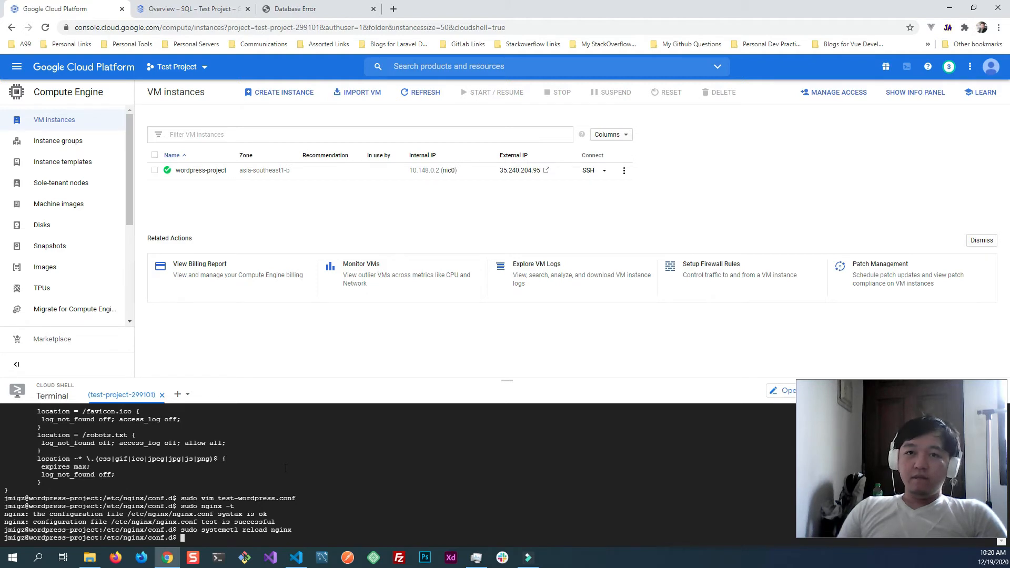
pyautogui.click(187, 9)
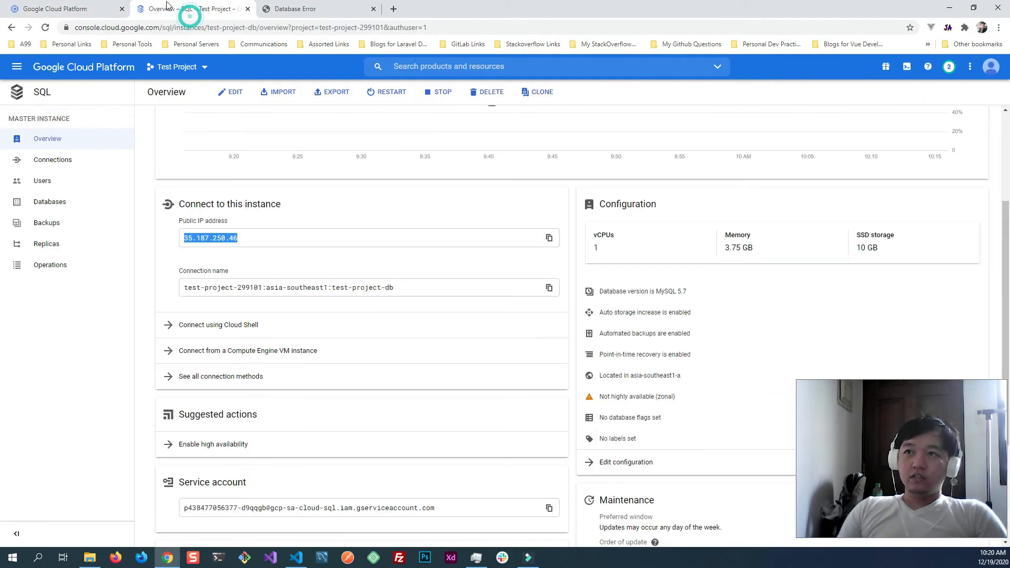
pyautogui.click(20, 8)
pyautogui.click(279, 488)
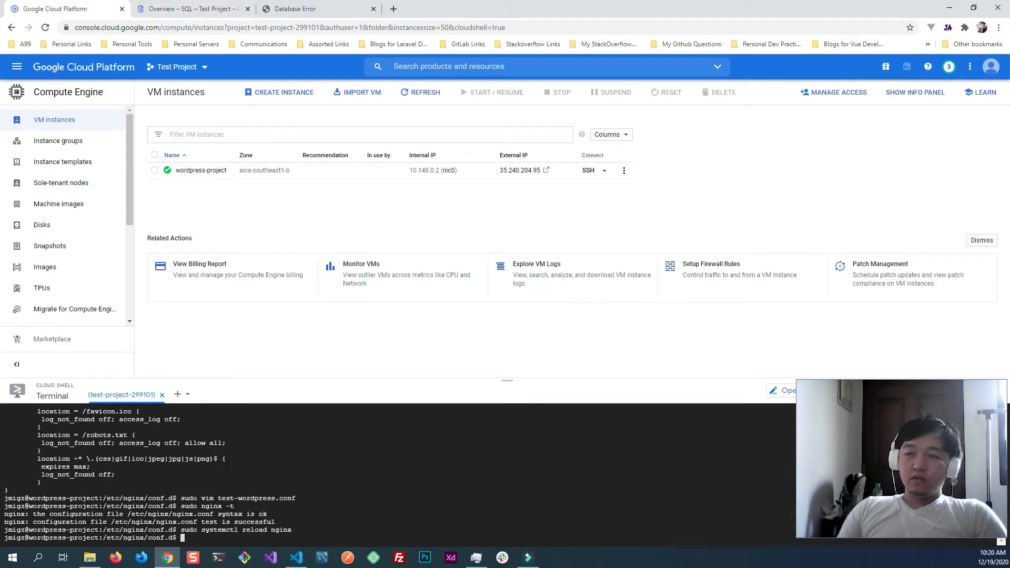
# - Open the guide for connecting to the SQL instance from a Compute Engine VM instance
pyautogui.click(174, 9)
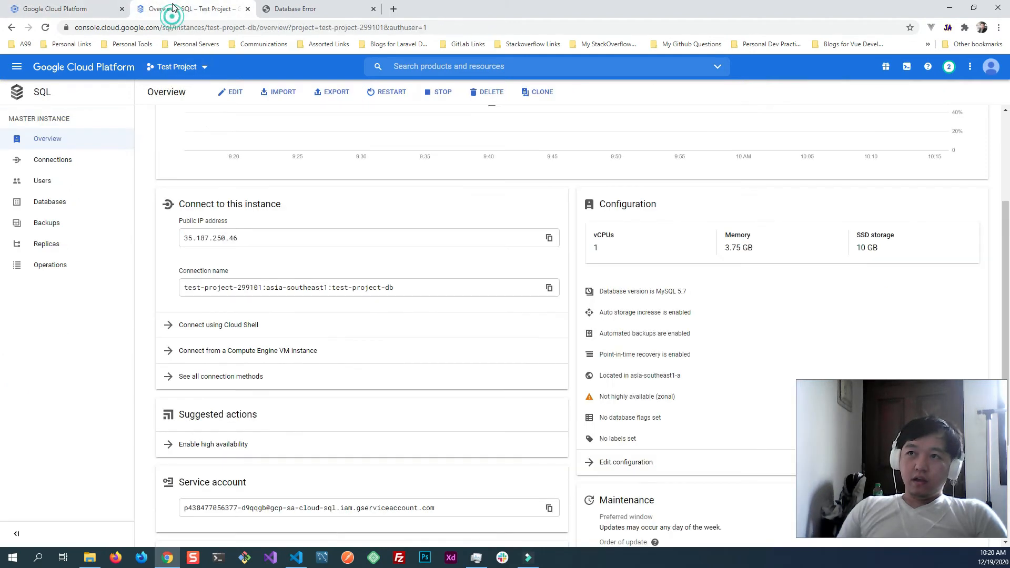
pyautogui.click(169, 255)
pyautogui.moveTo(260, 237)
pyautogui.mouseDown()
pyautogui.moveTo(185, 237)
pyautogui.moveTo(245, 238)
pyautogui.mouseUp()
pyautogui.click(185, 236)
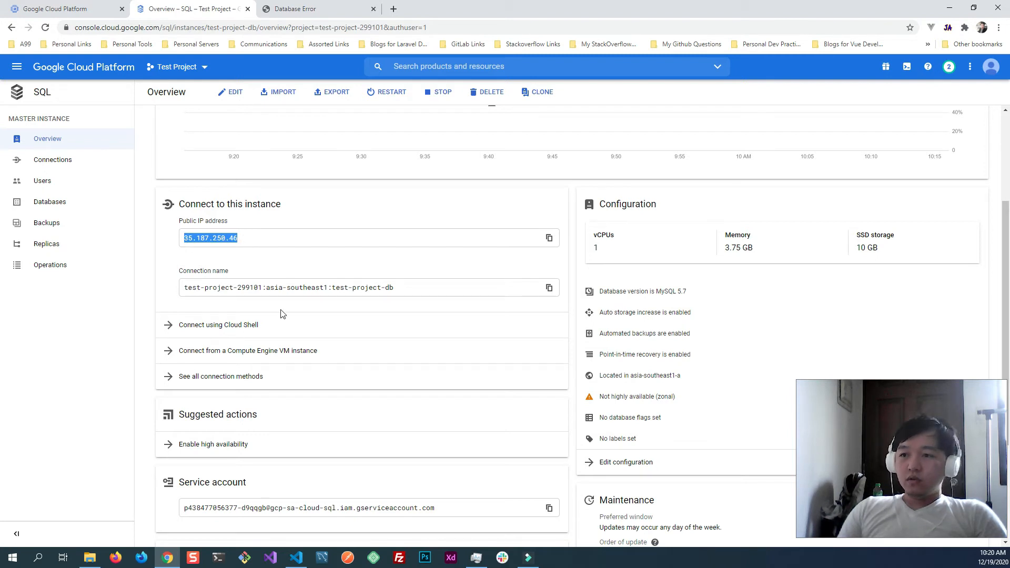
pyautogui.click(259, 351)
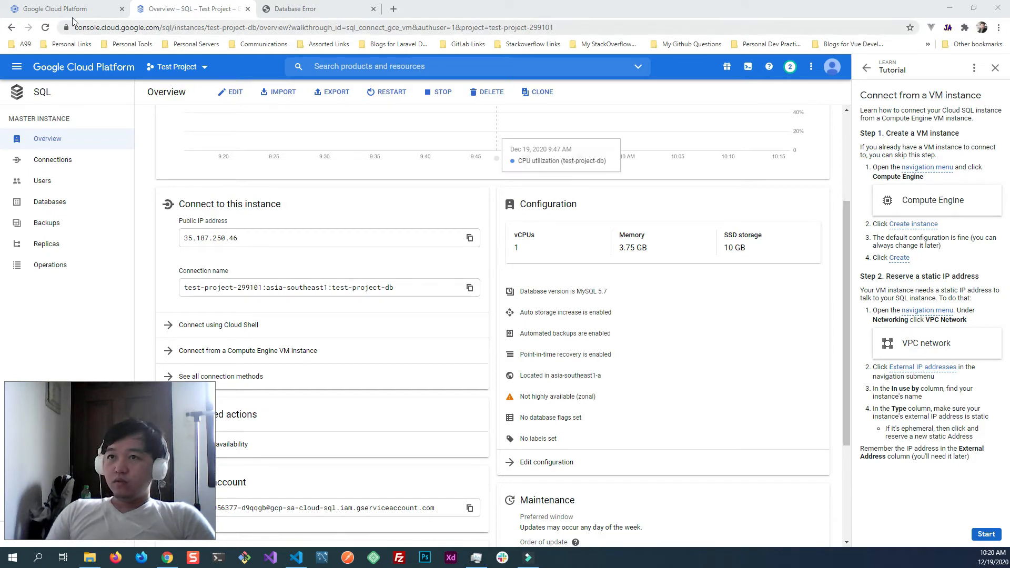
# - Open the project's VPC networks page in a separate browser tab
pyautogui.click(17, 66)
pyautogui.moveTo(67, 210)
pyautogui.rightClick(185, 216)
pyautogui.click(208, 223)
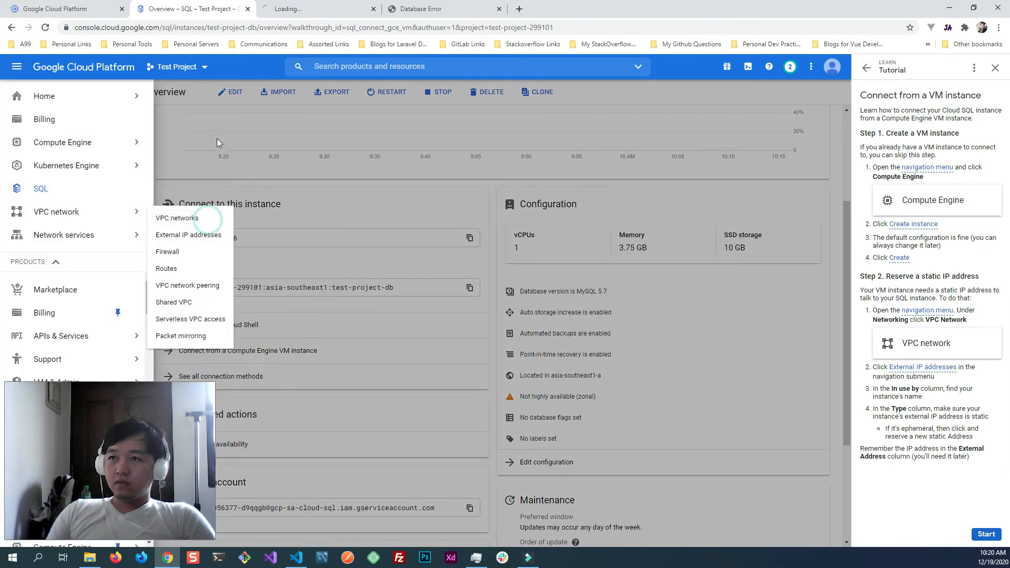
pyautogui.click(213, 126)
pyautogui.click(308, 12)
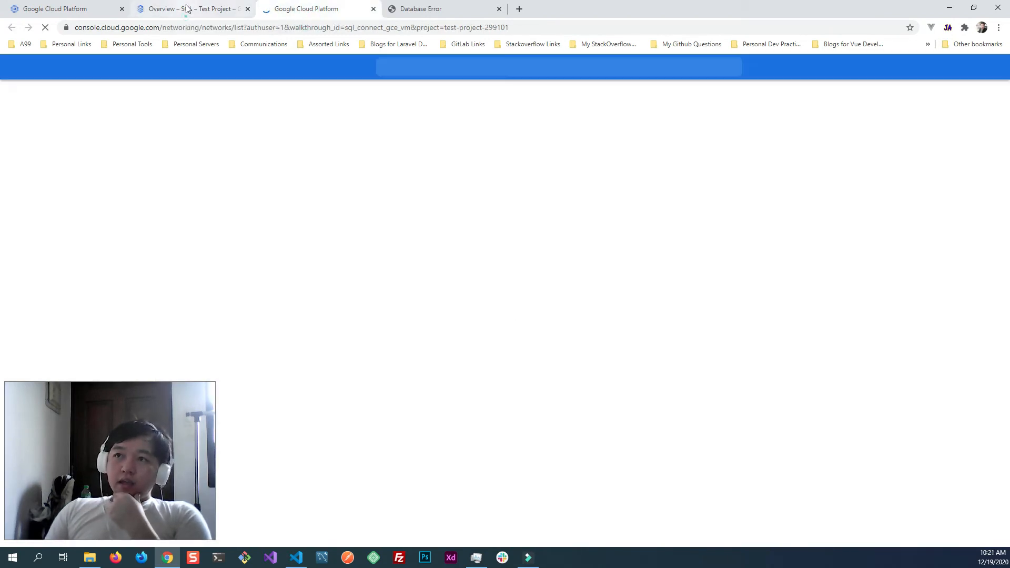
# - Copy the SQL instance's public IP address and try to load it in a new browser tab
pyautogui.click(186, 9)
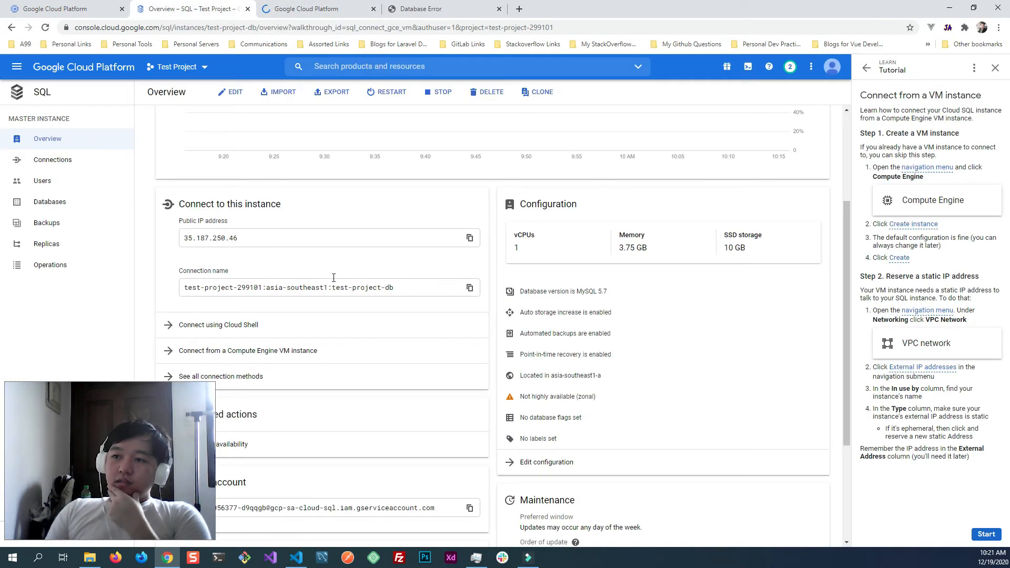
pyautogui.scroll(-3, 334, 278)
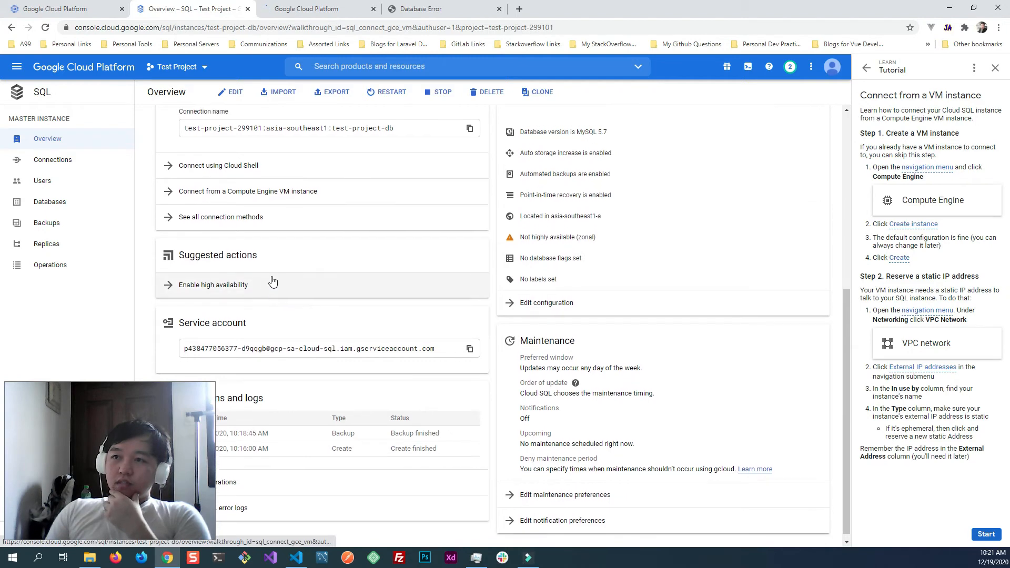
pyautogui.scroll(2, 272, 283)
pyautogui.click(470, 176)
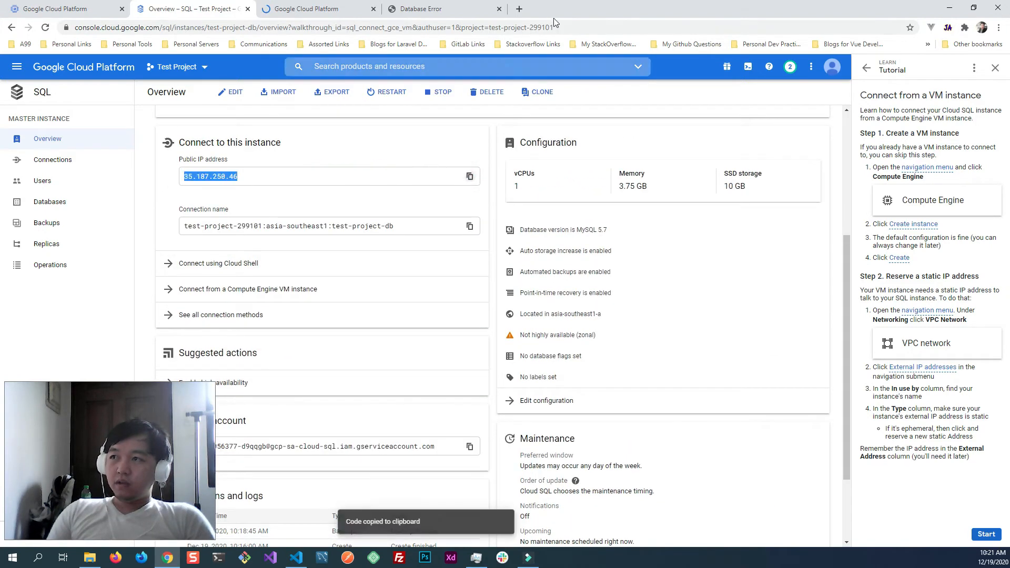
pyautogui.click(520, 9)
pyautogui.hotkey('ctrl', 'v')
pyautogui.press('Return')
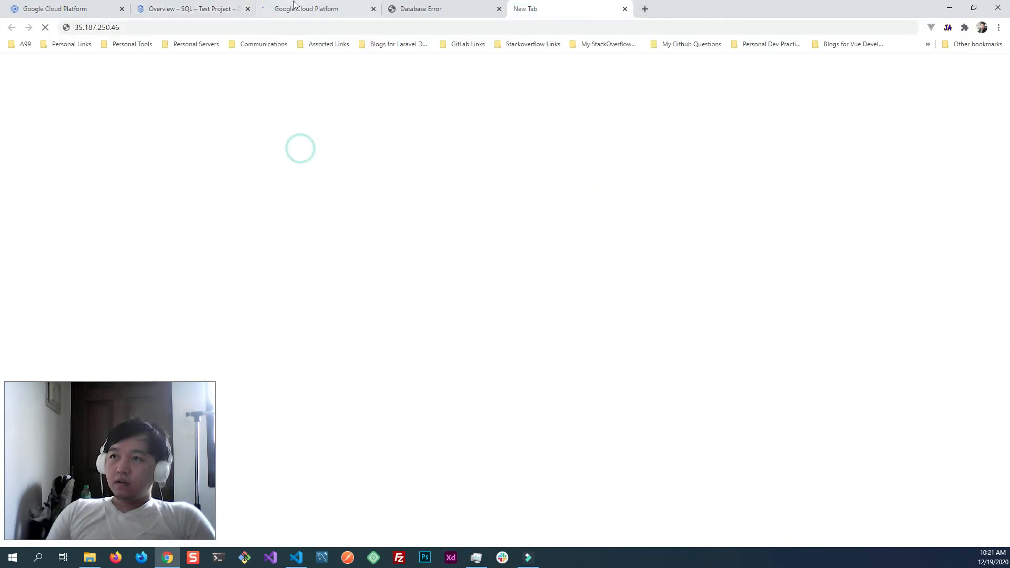
# - Return to the VPC network page and open its list of external IP addresses
pyautogui.click(294, 4)
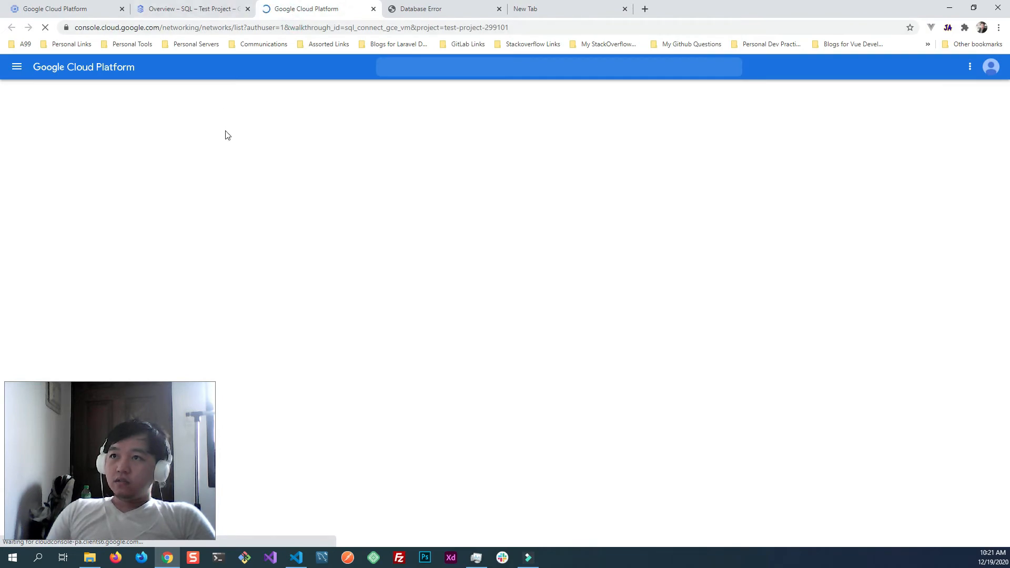
pyautogui.click(185, 9)
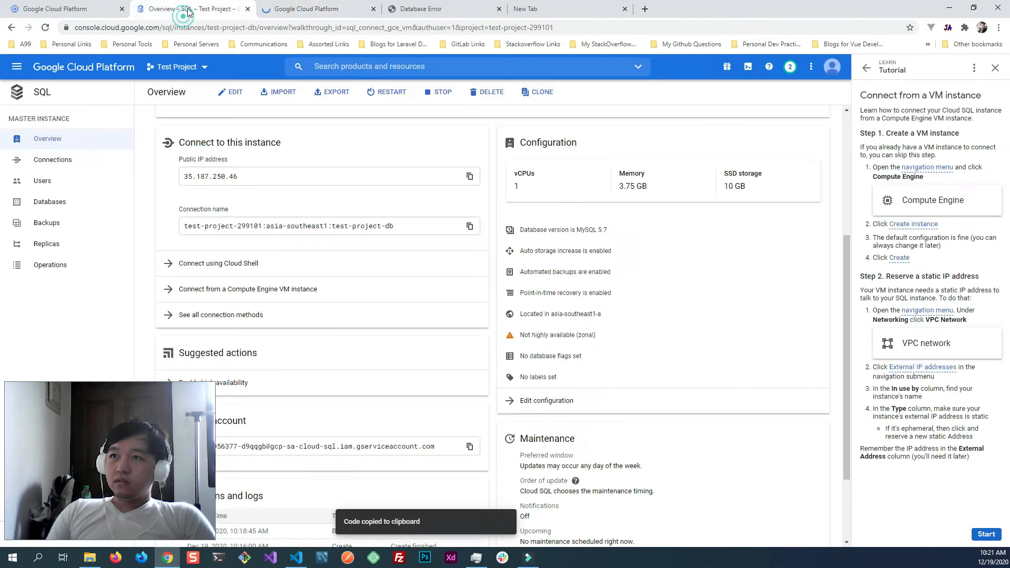
pyautogui.click(296, 10)
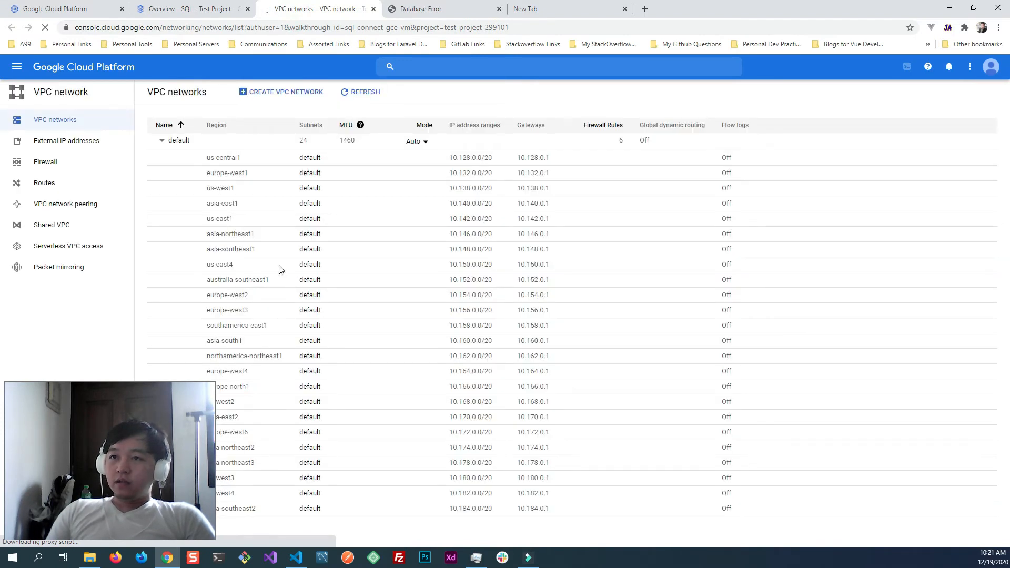
pyautogui.click(80, 141)
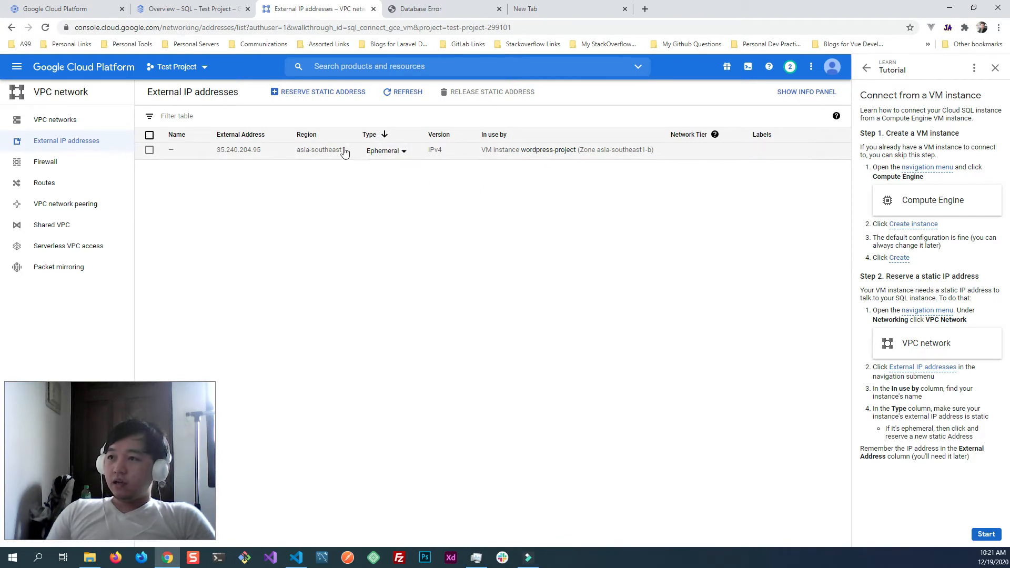
# - Check the wordpress-project VM's address type options and read the guide's instructions on static IPs and authorized networks
pyautogui.click(384, 151)
pyautogui.click(409, 270)
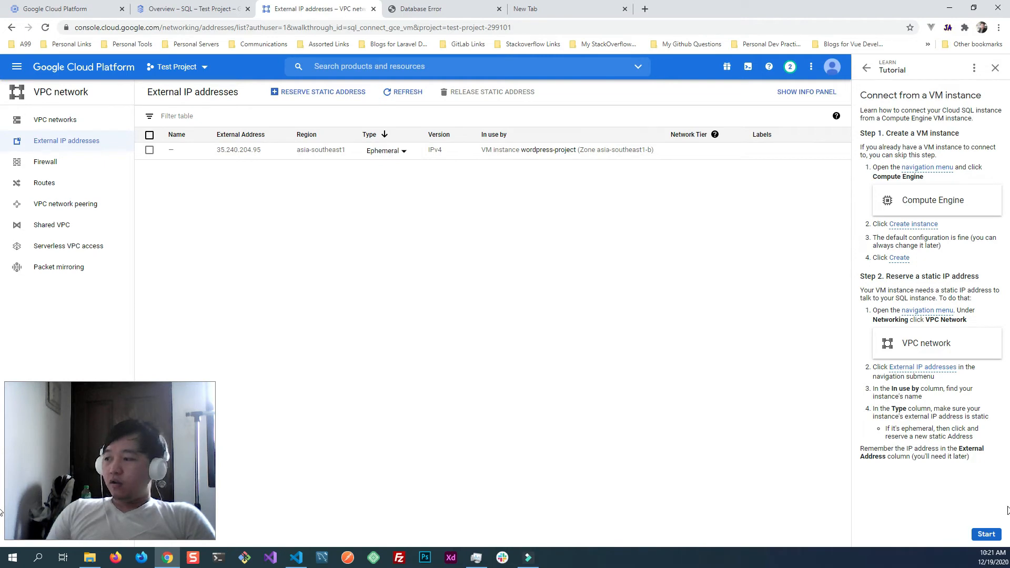
pyautogui.click(987, 534)
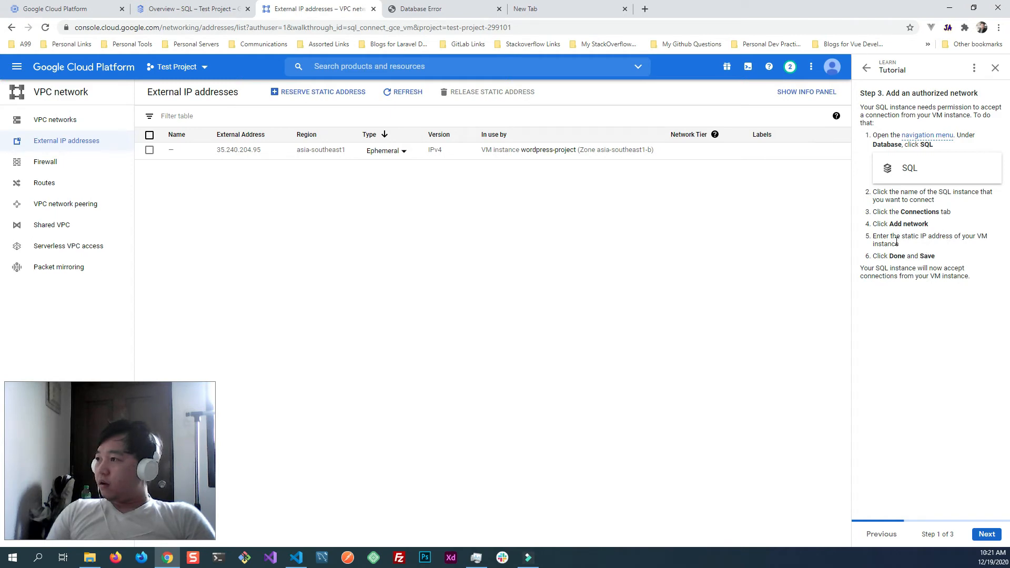
pyautogui.click(887, 536)
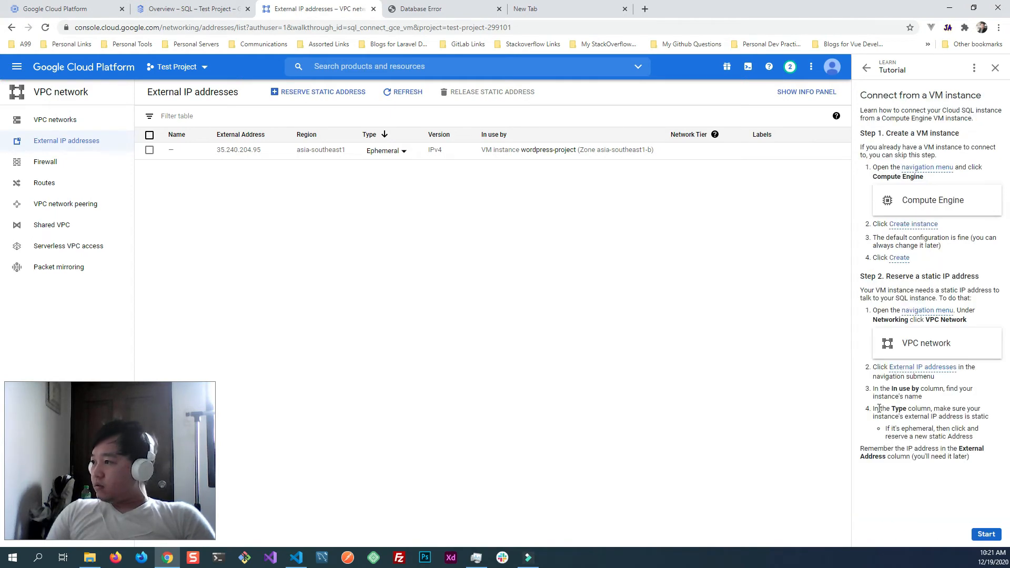
pyautogui.moveTo(980, 458); pyautogui.dragTo(873, 404)
pyautogui.click(888, 379)
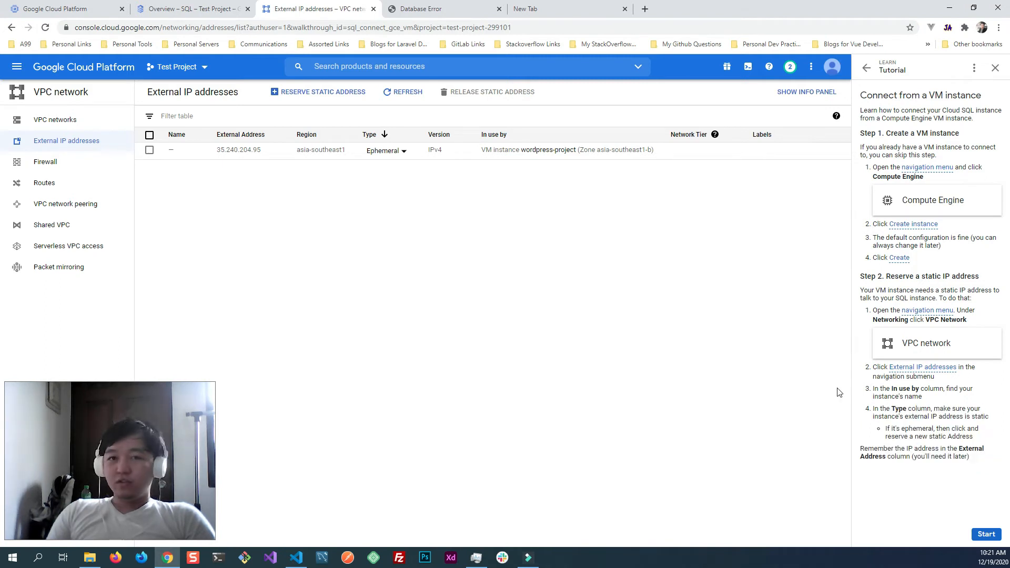
# - Start a new static external address reservation and name it test
pyautogui.click(304, 93)
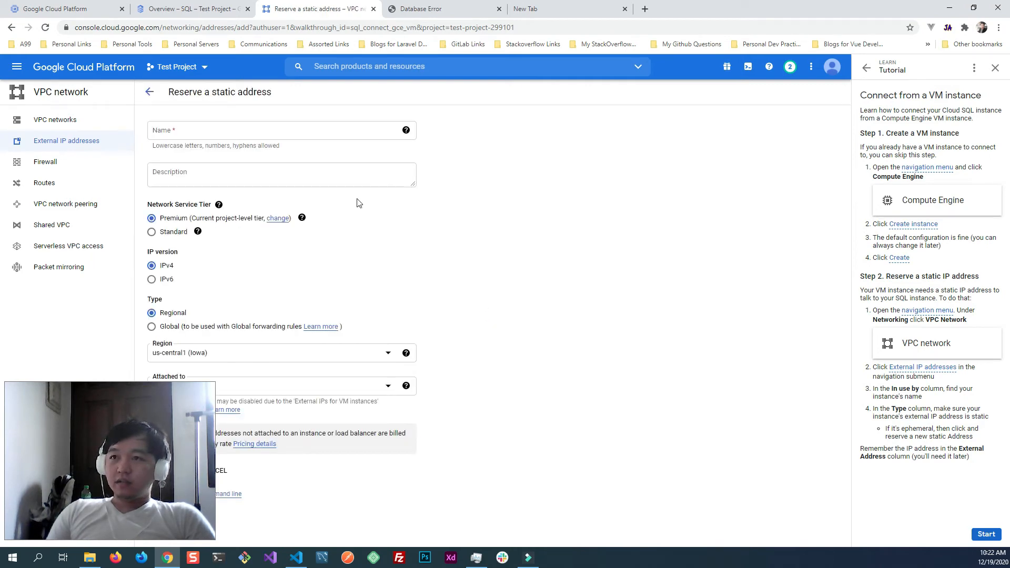
pyautogui.click(207, 132)
pyautogui.write('test')
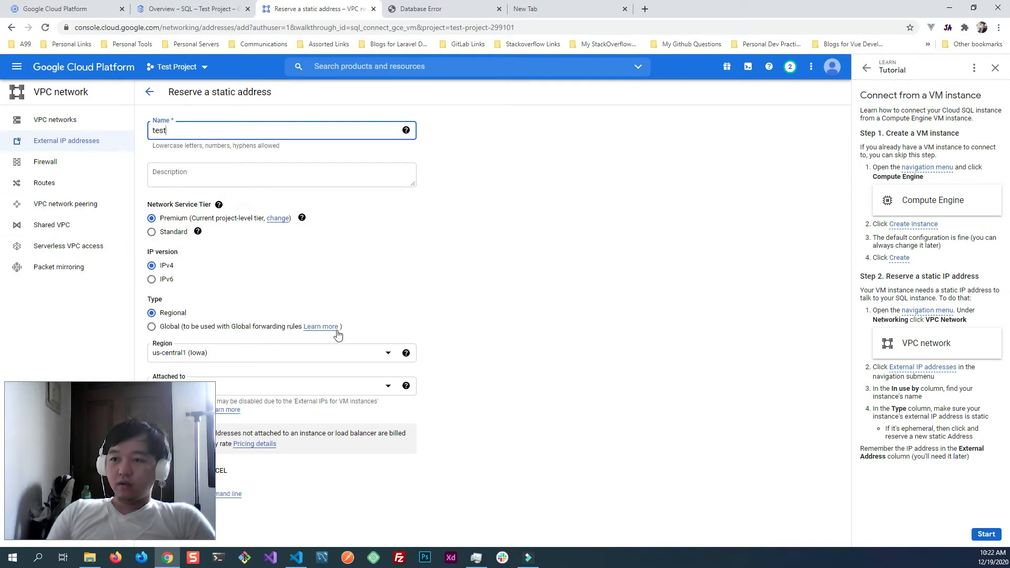
pyautogui.moveTo(144, 453); pyautogui.dragTo(951, 459)
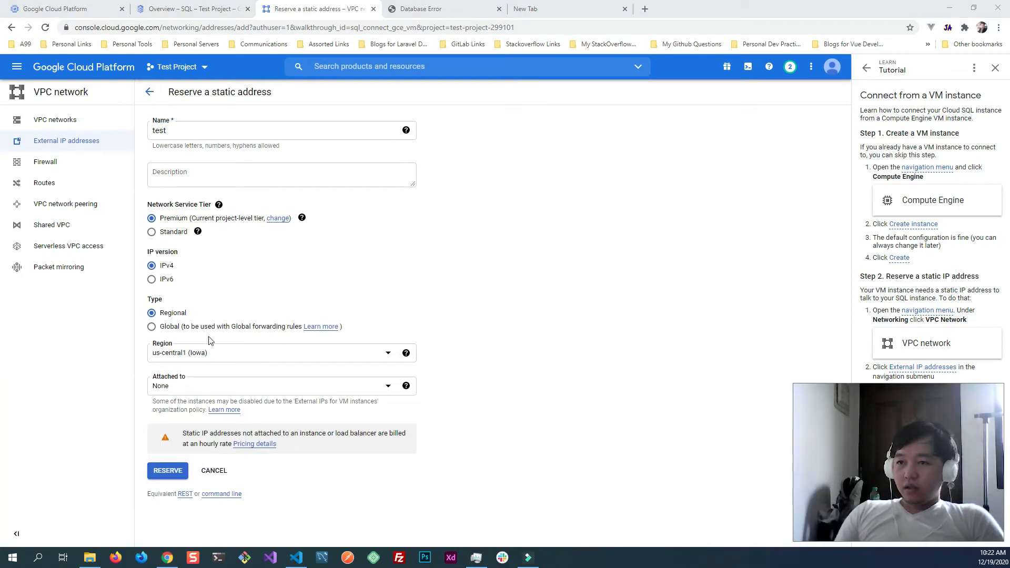
# - Set the static address's region to asia-southeast1 (Singapore)
pyautogui.click(203, 357)
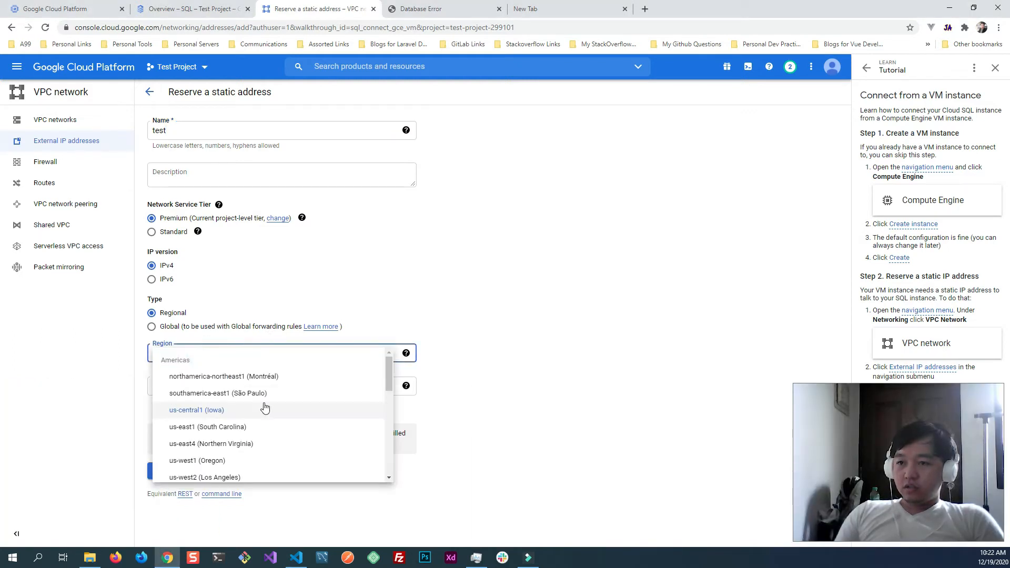
pyautogui.scroll(-5, 266, 409)
pyautogui.scroll(-3, 266, 409)
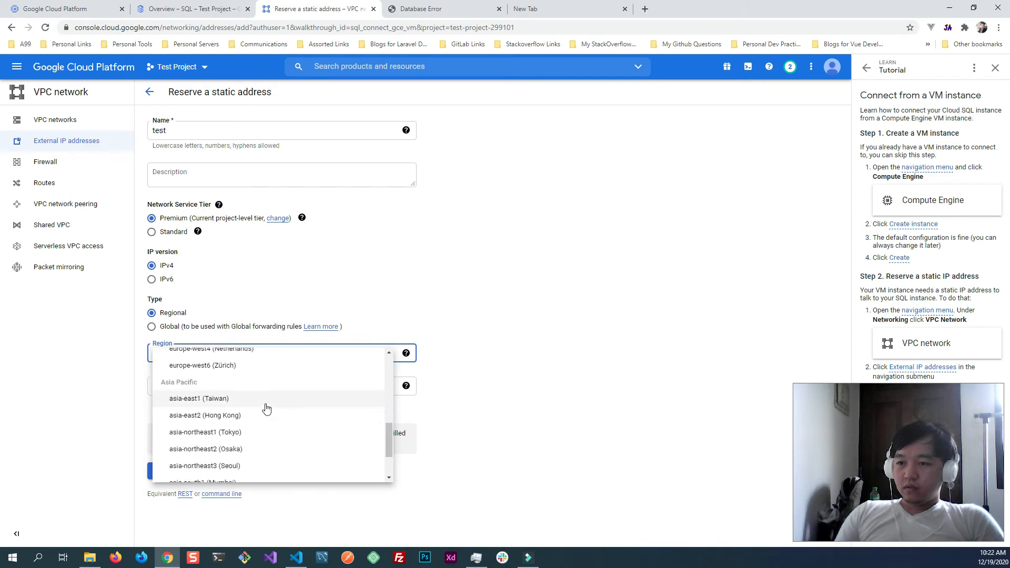
pyautogui.scroll(-2, 248, 444)
pyautogui.click(250, 437)
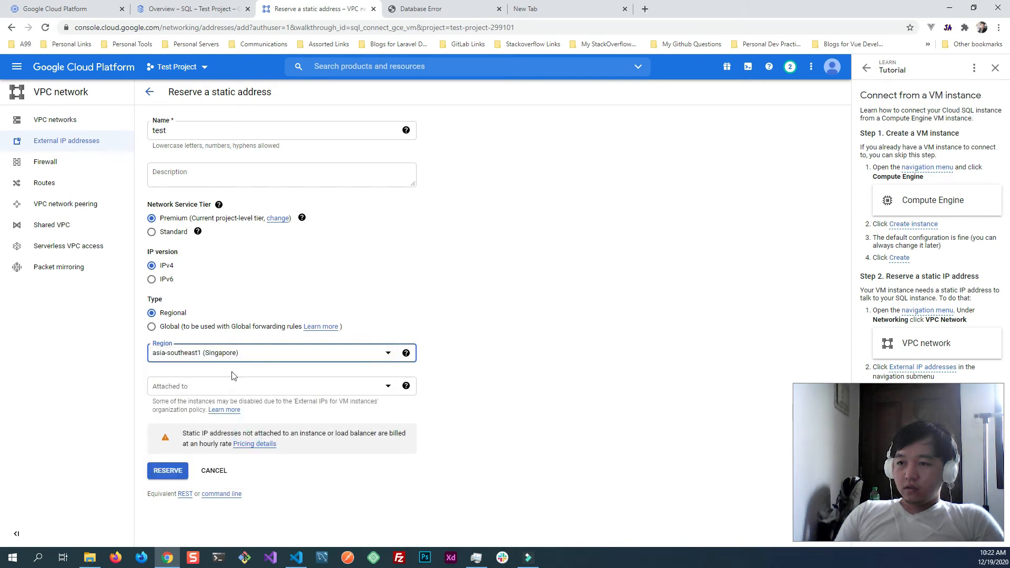
# - Attach the static address to the wordpress-project VM and reserve it
pyautogui.click(309, 392)
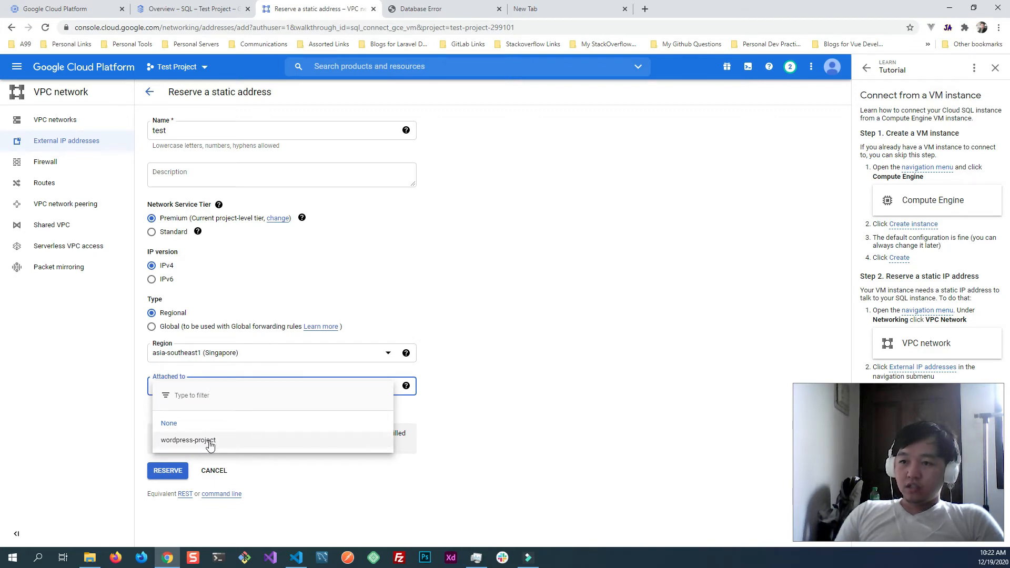
pyautogui.click(58, 9)
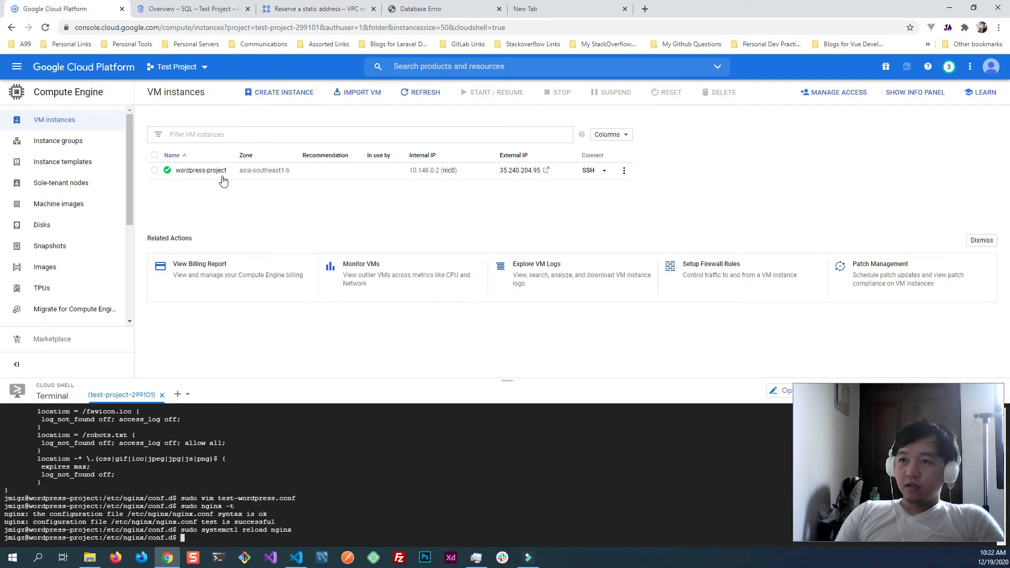
pyautogui.click(310, 9)
pyautogui.click(190, 442)
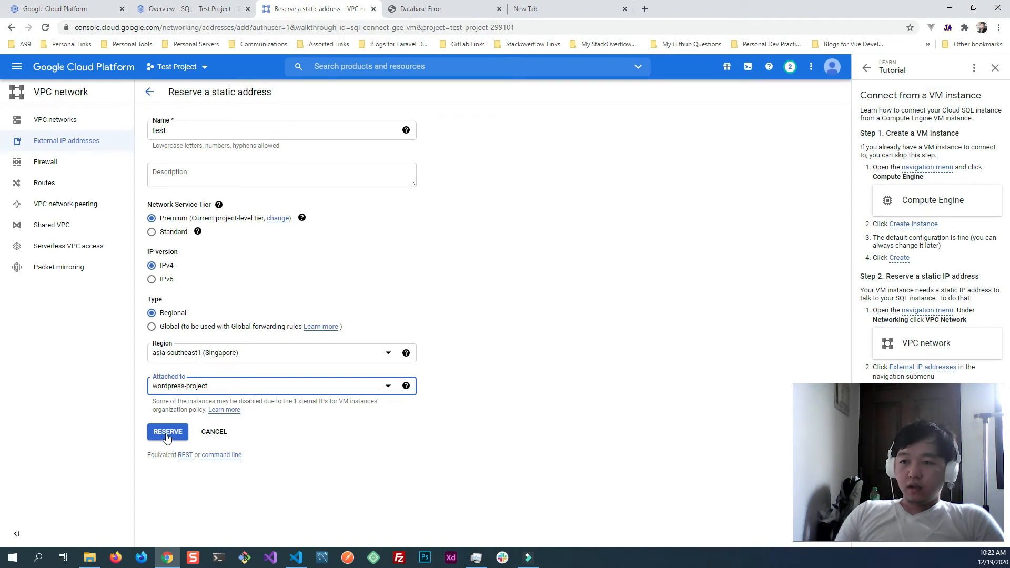
pyautogui.click(168, 432)
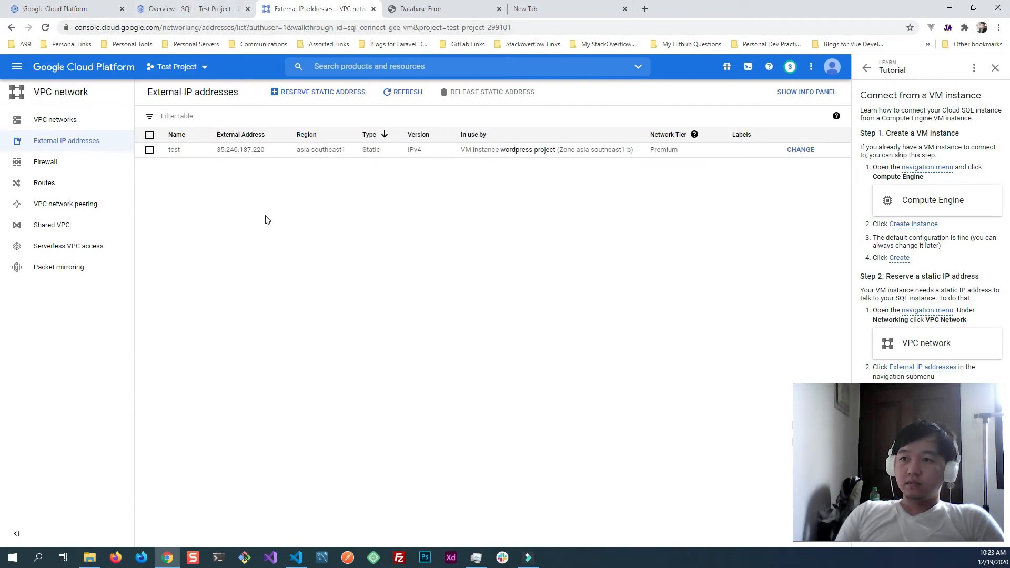
# - Copy the reserved external address 35.240.187.220 and paste it into the blank browser tab's address field
pyautogui.moveTo(218, 152); pyautogui.dragTo(265, 158)
pyautogui.hotkey('ctrl', 'c')
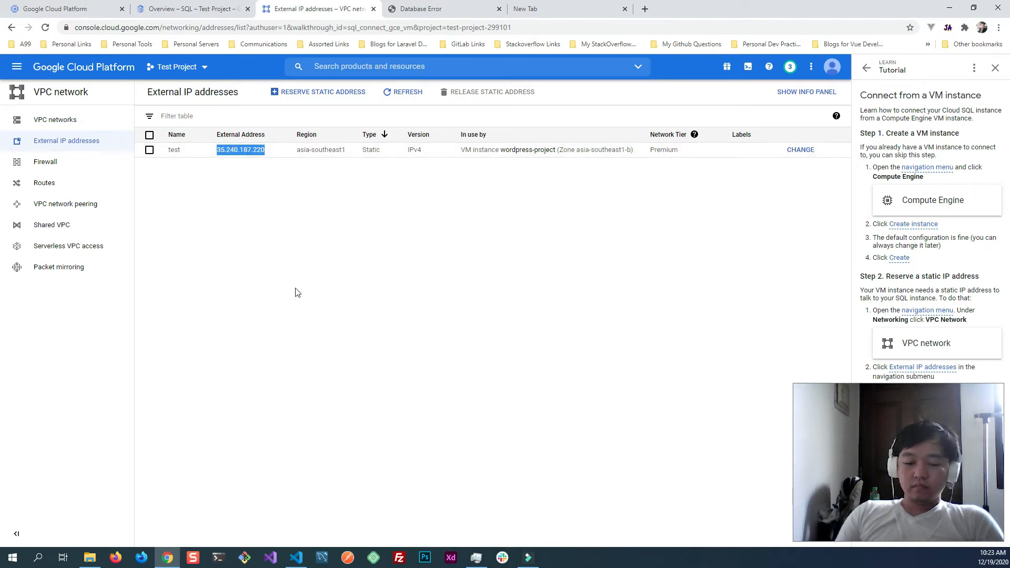
pyautogui.click(526, 8)
pyautogui.click(171, 24)
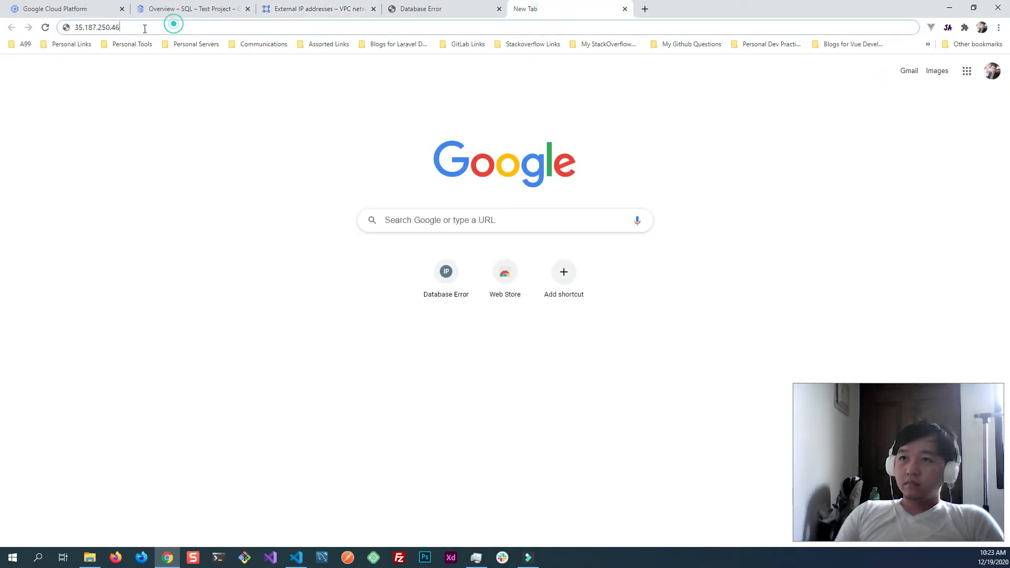
pyautogui.hotkey('ctrl', 'v')
# - Return to the external IP addresses page and advance its guide to the instructions on adding an authorized network
pyautogui.click(210, 8)
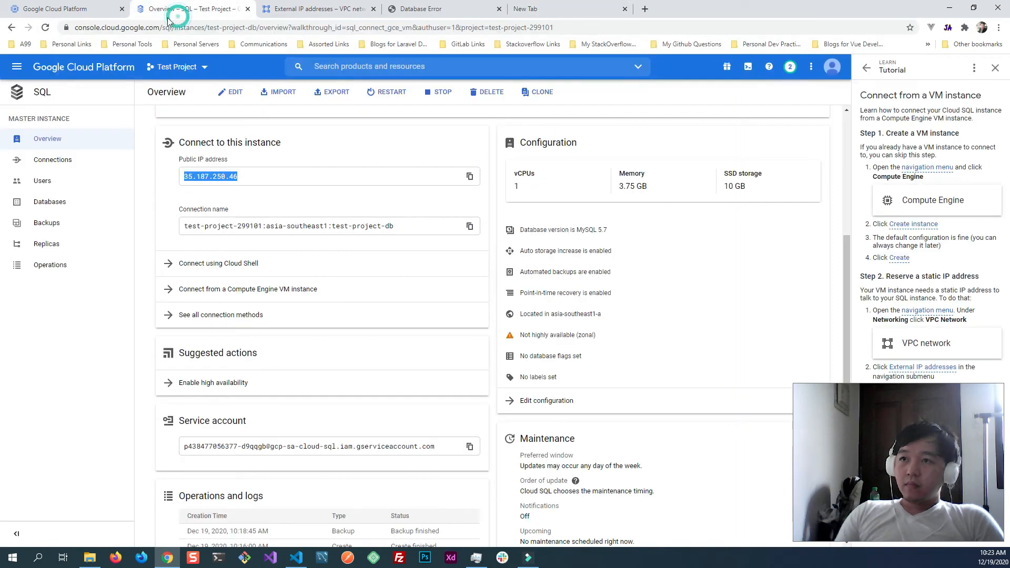
pyautogui.click(297, 12)
pyautogui.moveTo(922, 423); pyautogui.dragTo(135, 422)
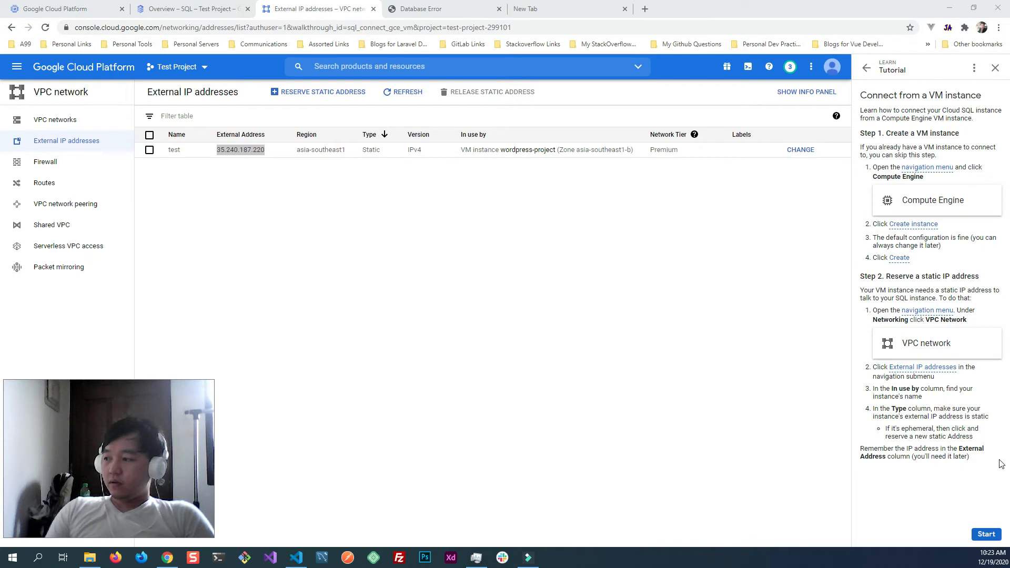
pyautogui.click(984, 533)
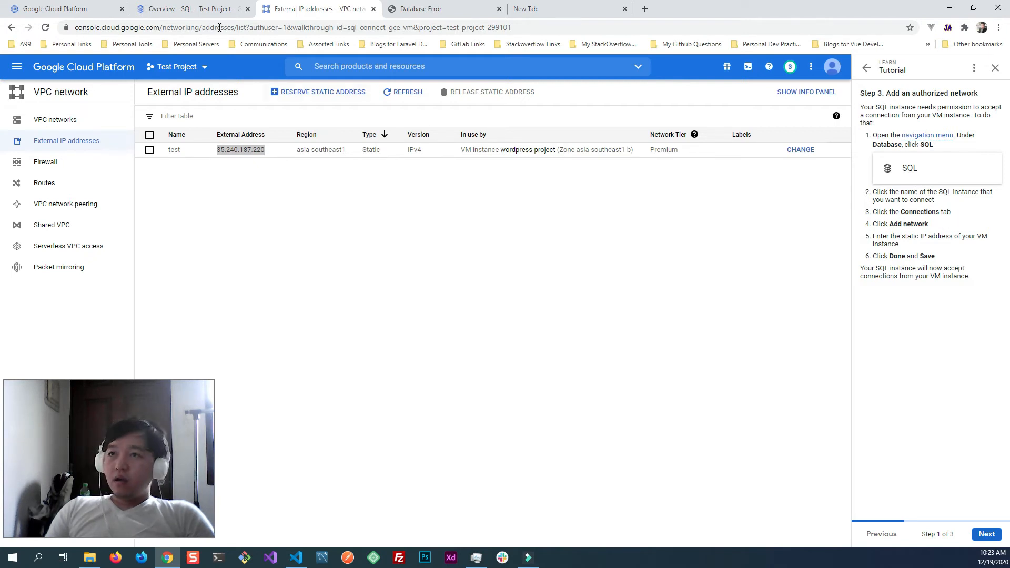
# - Open the connection settings of the test-project-db SQL instance and start a new authorized network entry
pyautogui.click(189, 8)
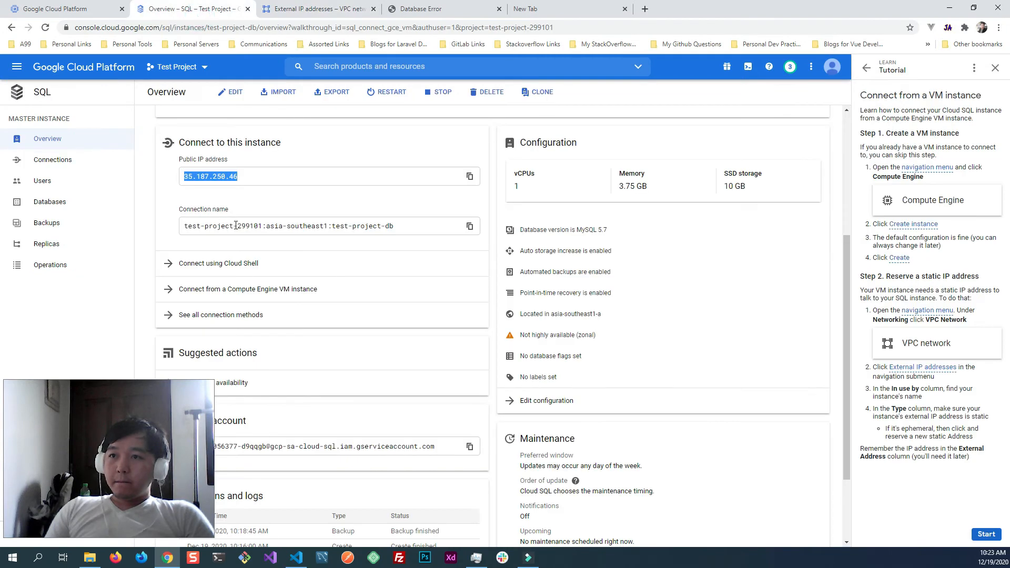
pyautogui.click(55, 160)
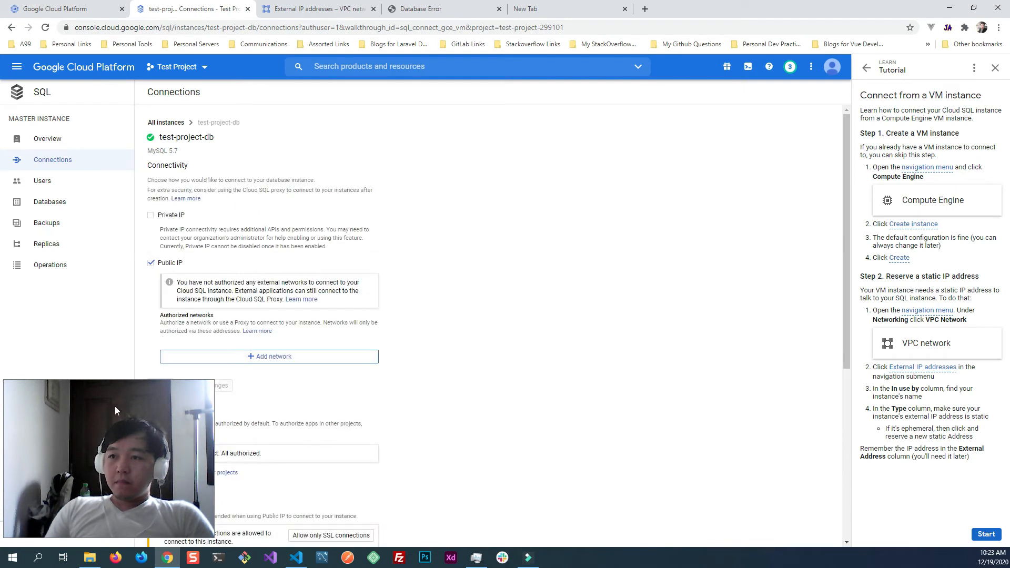
pyautogui.moveTo(108, 431)
pyautogui.mouseDown()
pyautogui.moveTo(391, 435)
pyautogui.moveTo(542, 421)
pyautogui.moveTo(110, 430)
pyautogui.mouseUp()
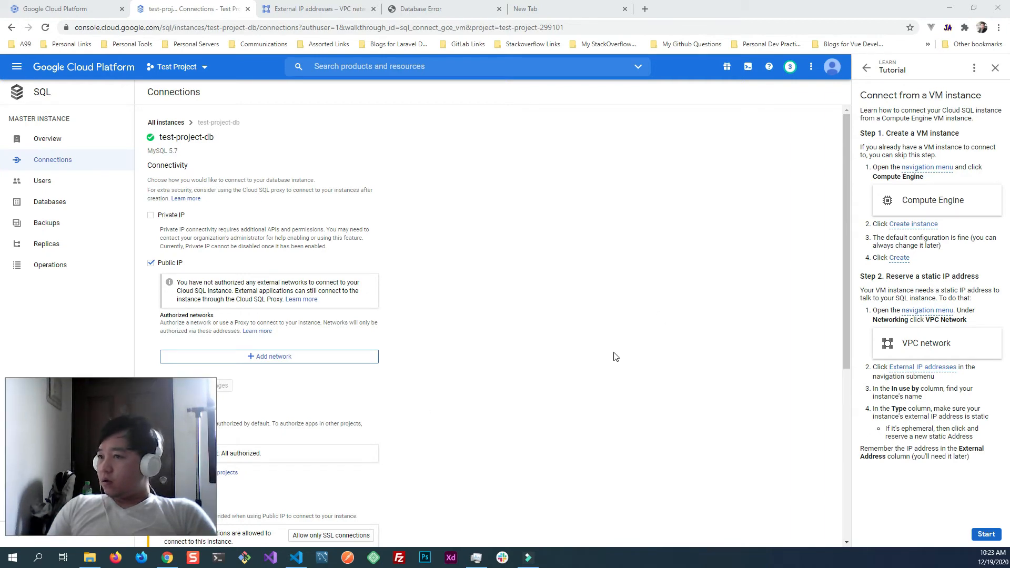
pyautogui.scroll(-3, 619, 356)
pyautogui.scroll(2, 579, 348)
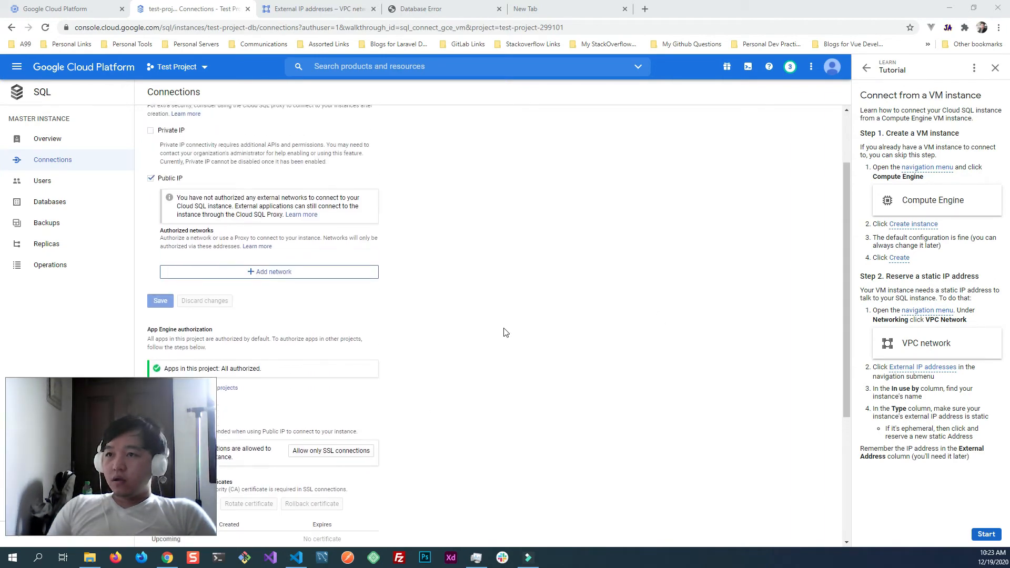
pyautogui.click(309, 304)
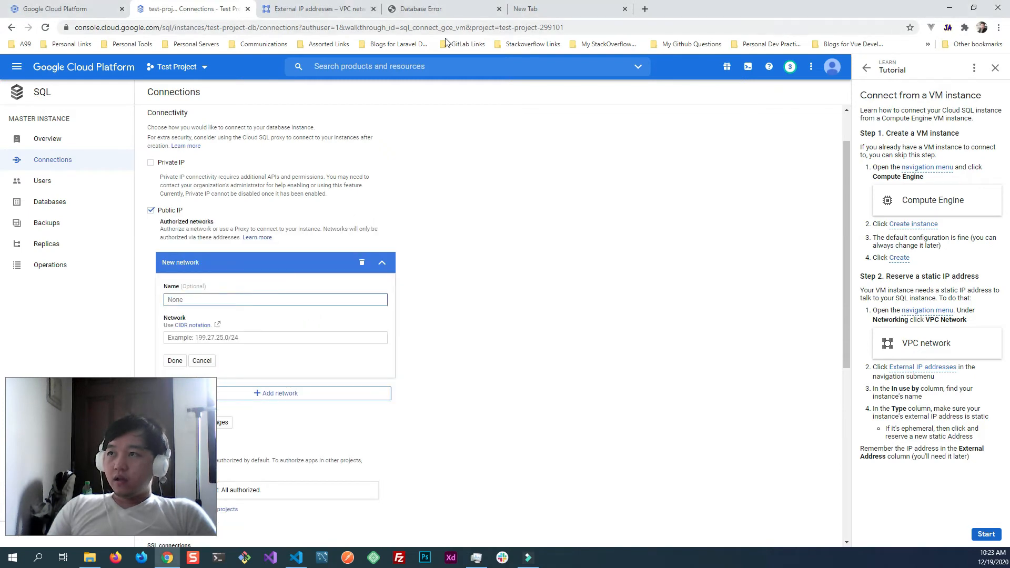
# - Authorize the VM's static address 35.240.187.220 as a network for the SQL instance and save the connection settings
pyautogui.click(529, 10)
pyautogui.click(61, 27)
pyautogui.hotkey('ctrl', 'c')
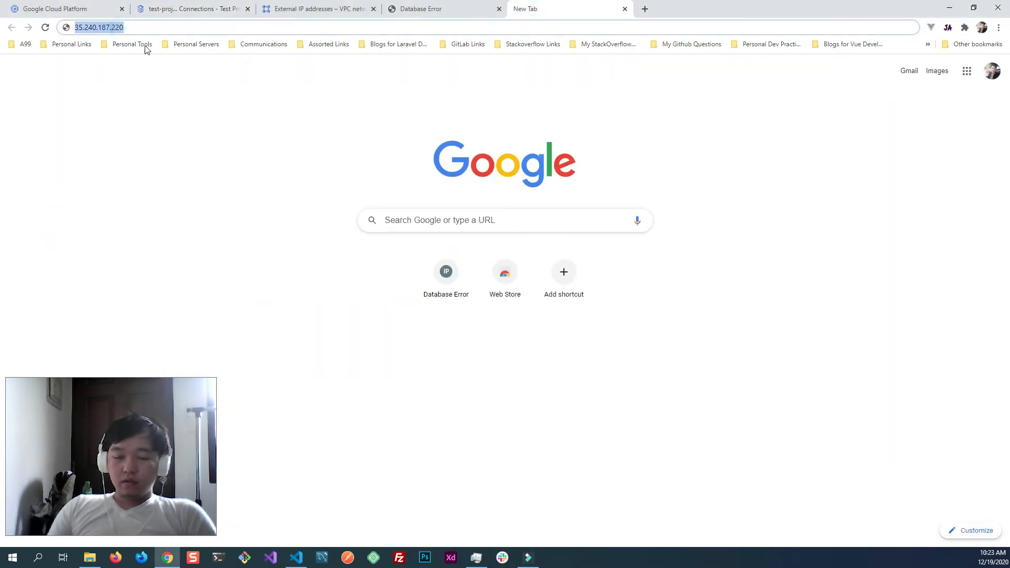
pyautogui.click(196, 9)
pyautogui.scroll(-2, 268, 225)
pyautogui.click(232, 233)
pyautogui.hotkey('ctrl', 'v')
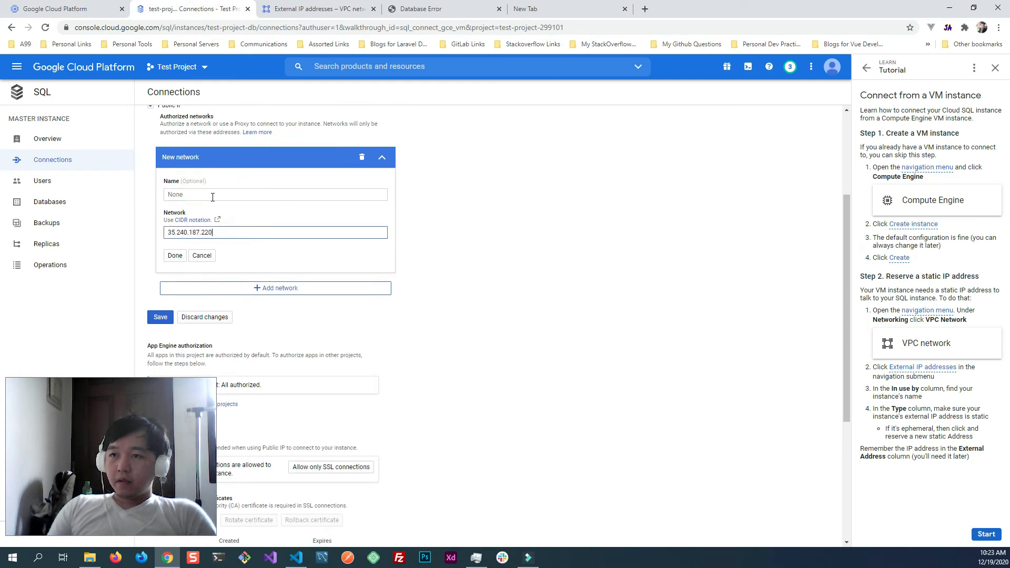
pyautogui.click(175, 256)
pyautogui.scroll(1, 175, 272)
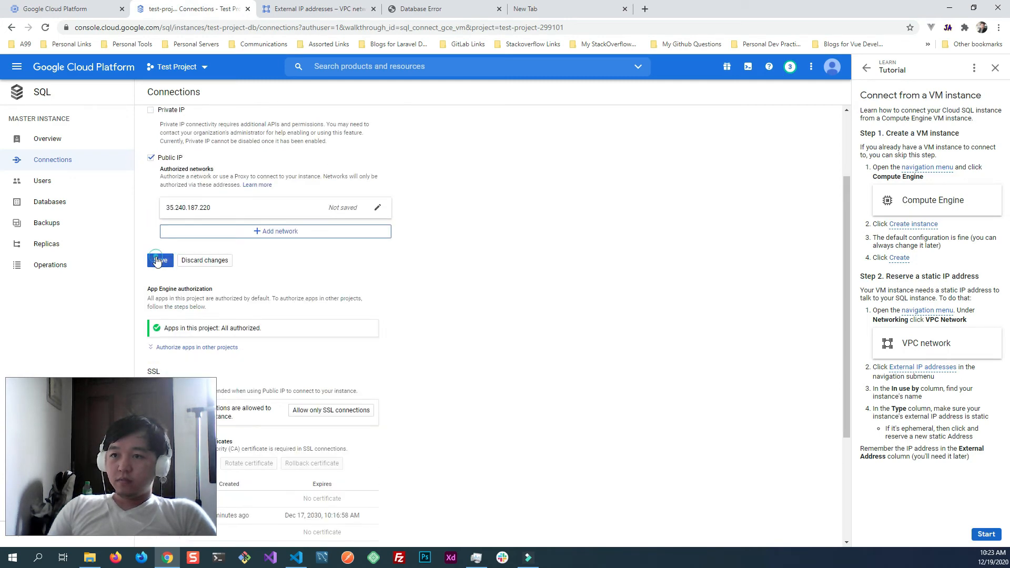
pyautogui.click(161, 255)
pyautogui.scroll(-3, 446, 369)
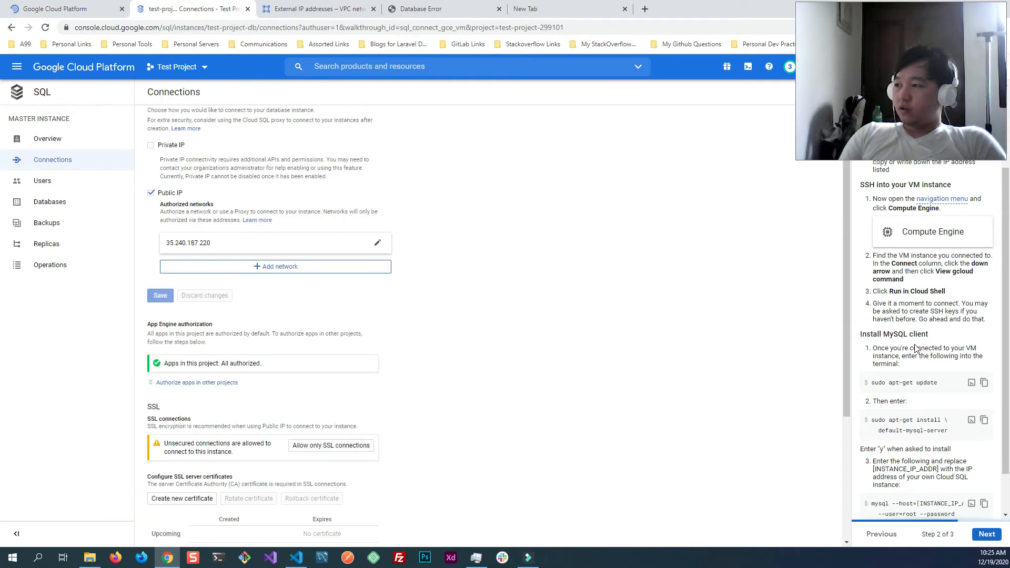
# - Connect to the wordpress-project VM over SSH by running its gcloud command in Cloud Shell
pyautogui.click(53, 11)
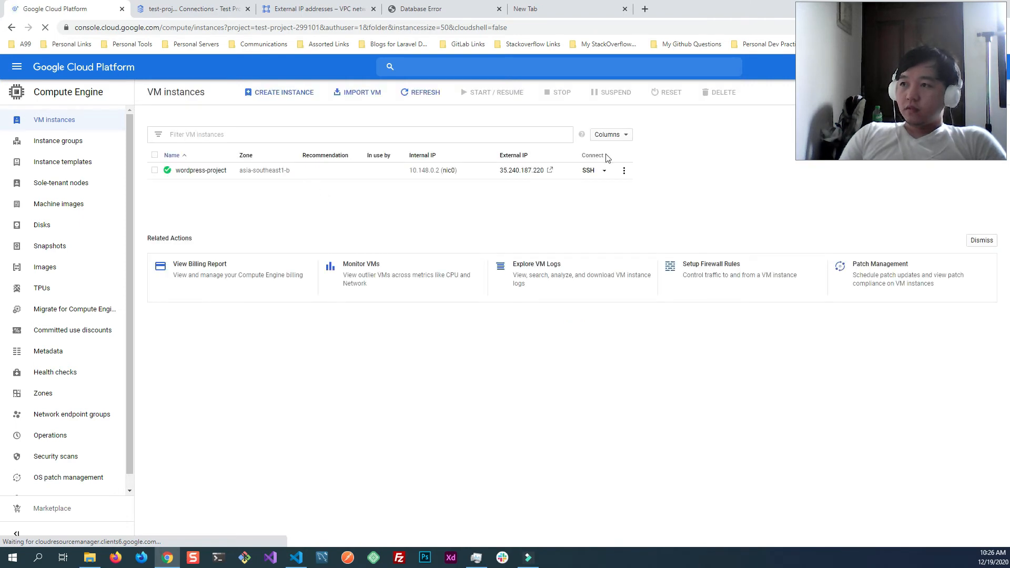
pyautogui.click(604, 171)
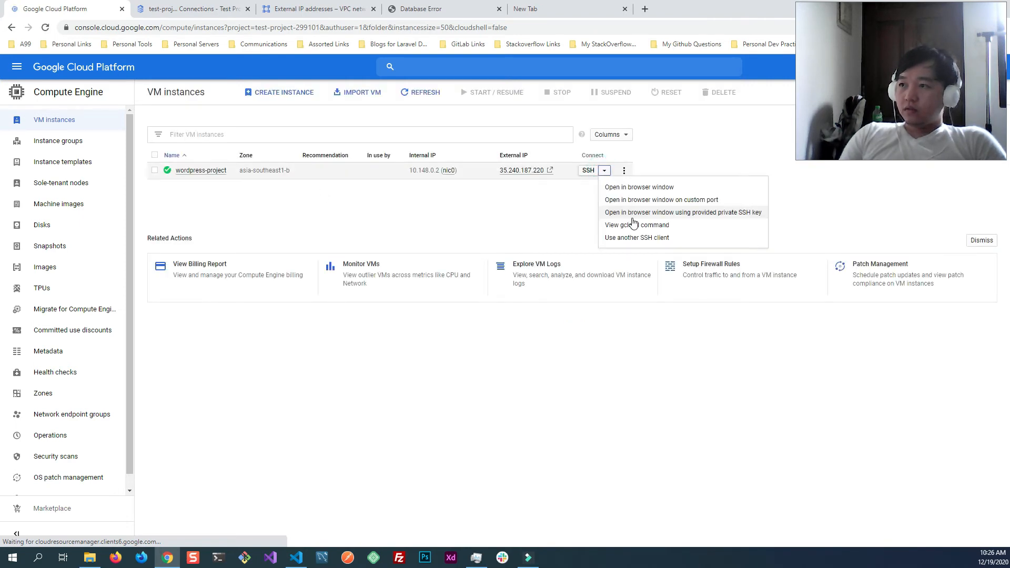
pyautogui.click(674, 228)
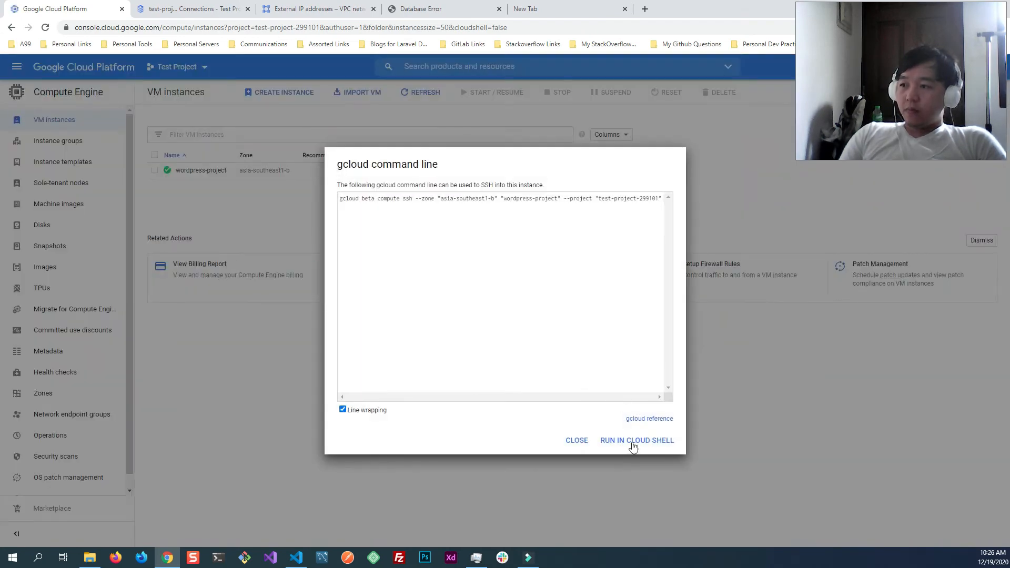
pyautogui.click(637, 440)
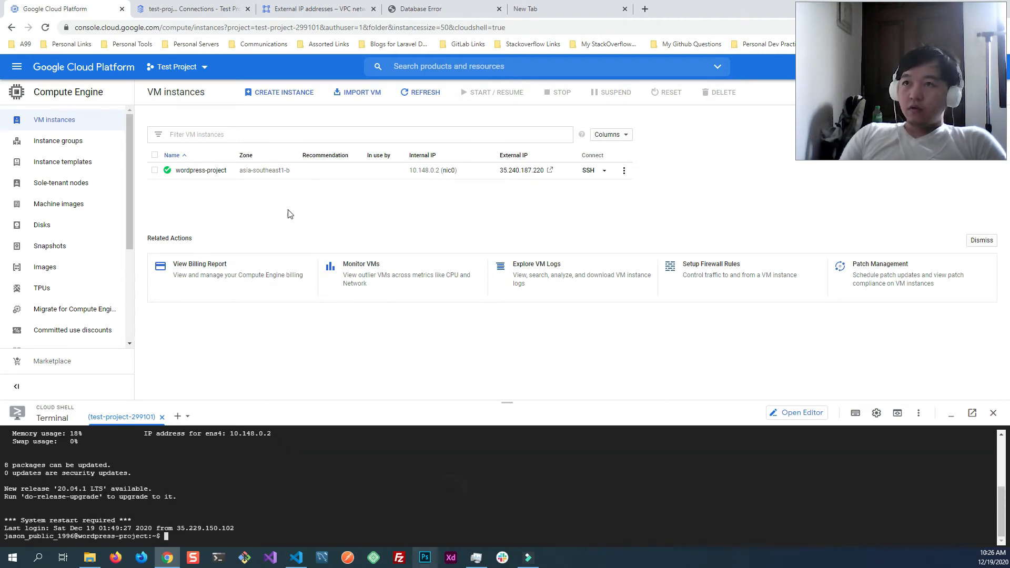
# - Copy the guide's package update command and run sudo apt-get update on the VM
pyautogui.click(208, 8)
pyautogui.click(985, 382)
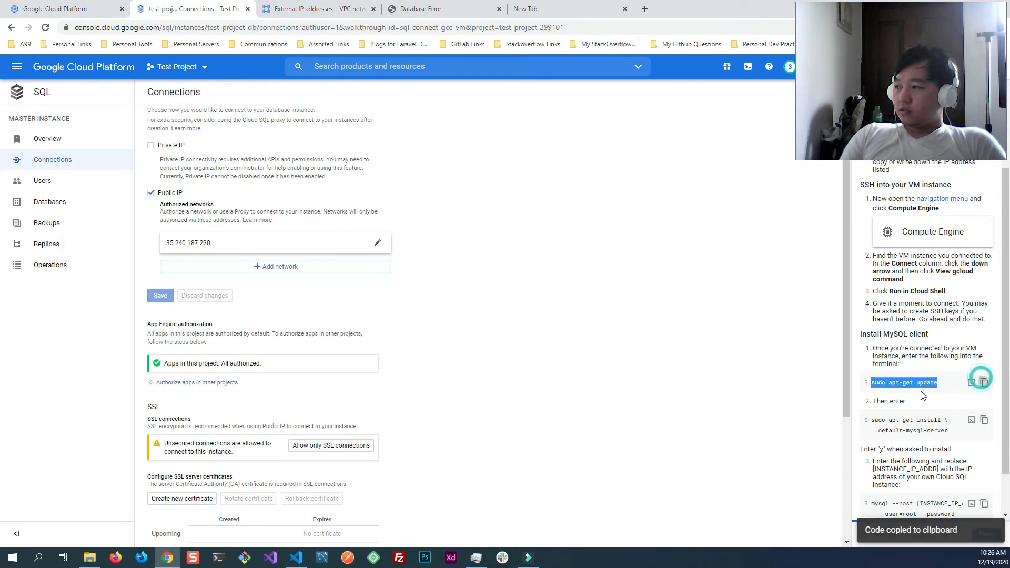
pyautogui.click(50, 9)
pyautogui.click(248, 477)
pyautogui.hotkey('ctrl', 'v')
pyautogui.press('Return')
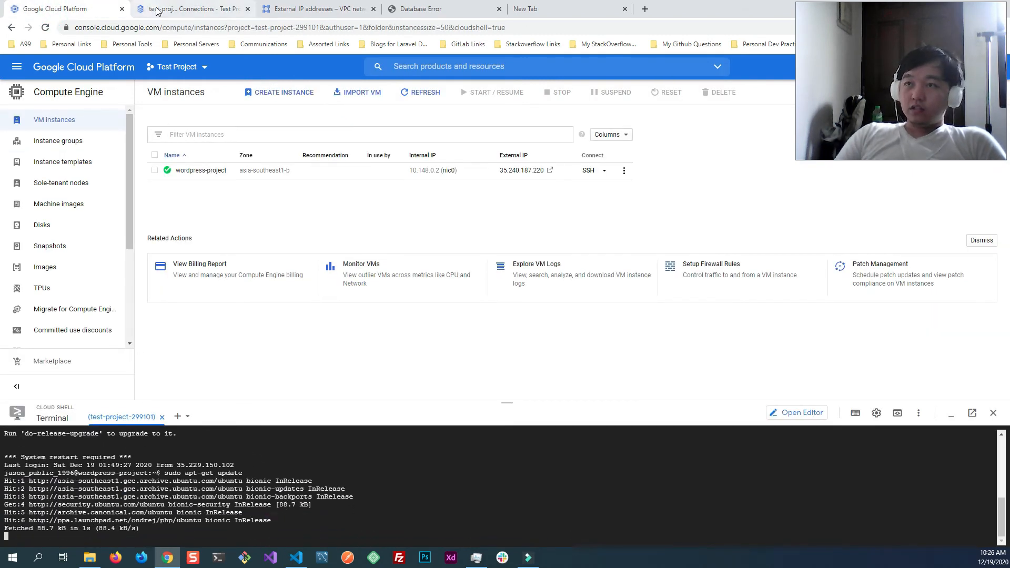
# - Copy the guide's sudo apt-get install default-mysql-server command
pyautogui.click(175, 9)
pyautogui.scroll(-2, 926, 342)
pyautogui.click(984, 368)
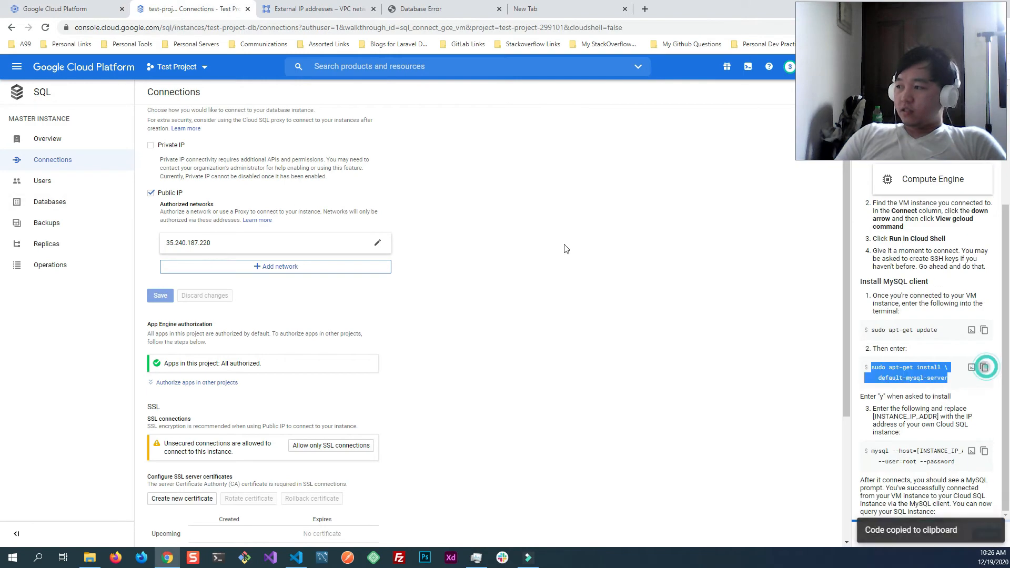
# - Reopen the SSH session to the wordpress-project VM with its gcloud command in Cloud Shell
pyautogui.click(82, 7)
pyautogui.click(604, 170)
pyautogui.click(616, 223)
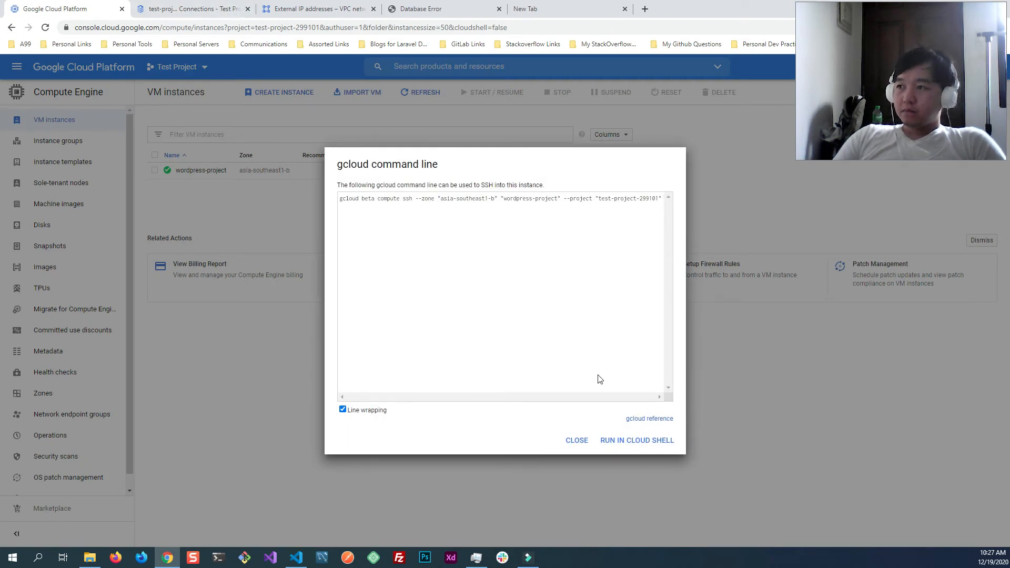
pyautogui.click(641, 441)
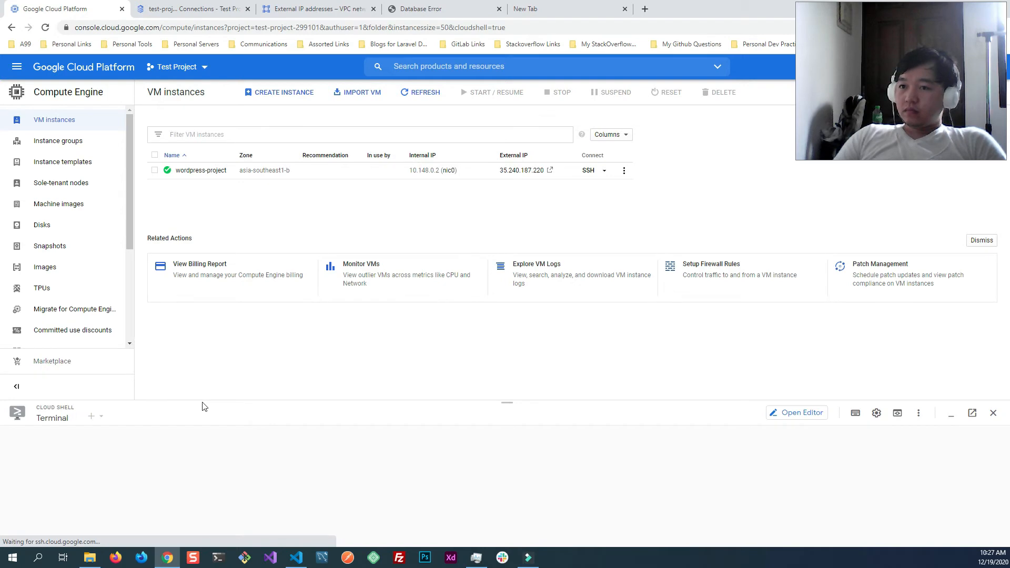
# - Copy sudo apt-get update from the guide again and run it in the reopened VM session
pyautogui.click(176, 10)
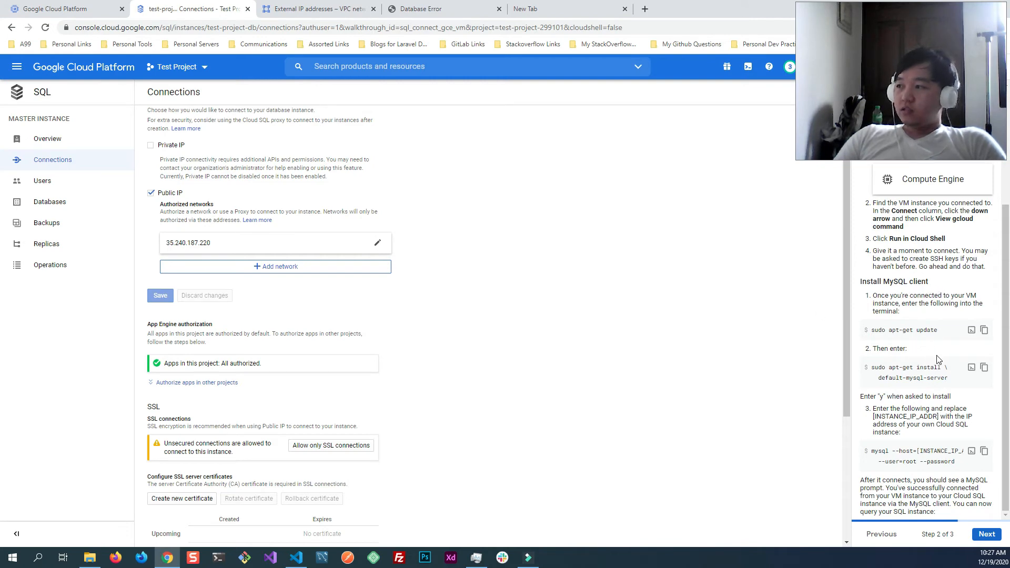
pyautogui.click(985, 330)
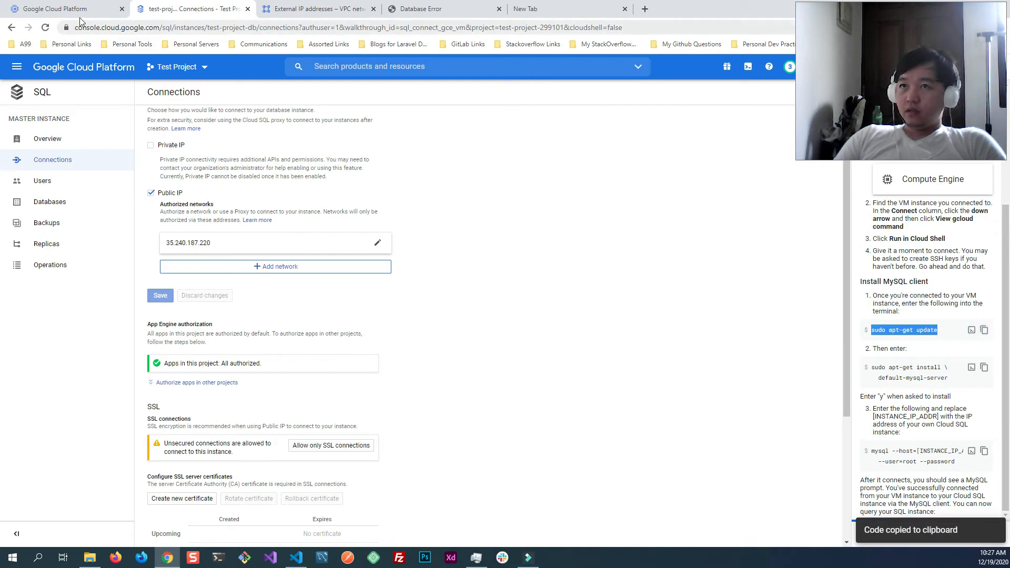
pyautogui.click(78, 9)
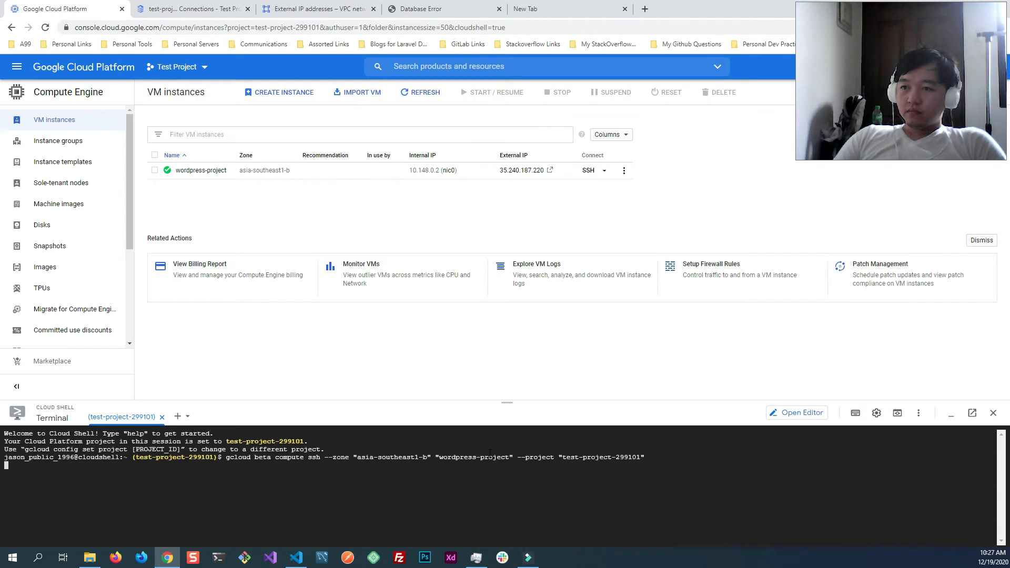
pyautogui.hotkey('ctrl', 'v')
pyautogui.press('Return')
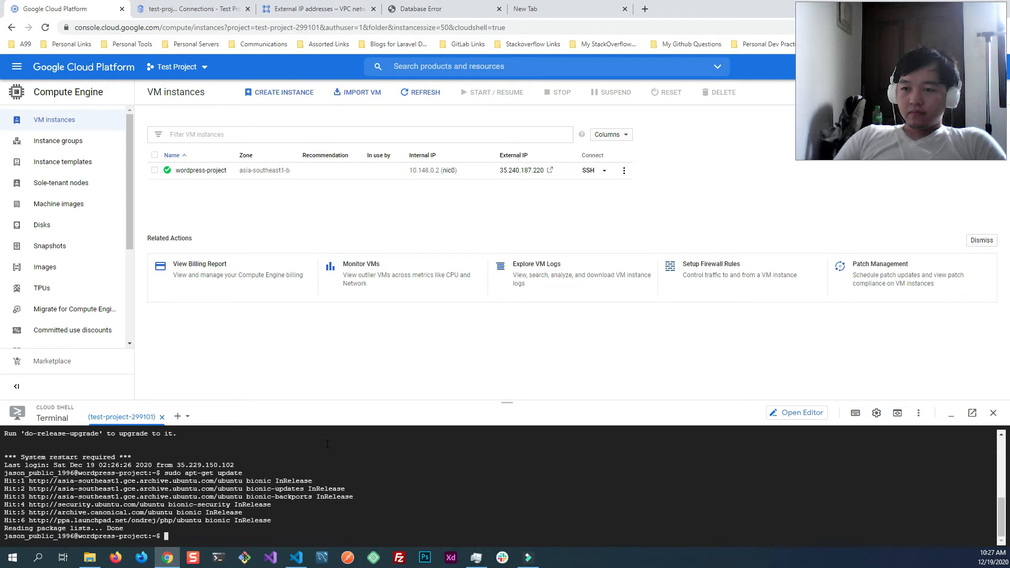
# - Copy the guide's sudo apt-get install default-mysql-server command, run it in the VM's SSH session and accept the installation
pyautogui.click(203, 7)
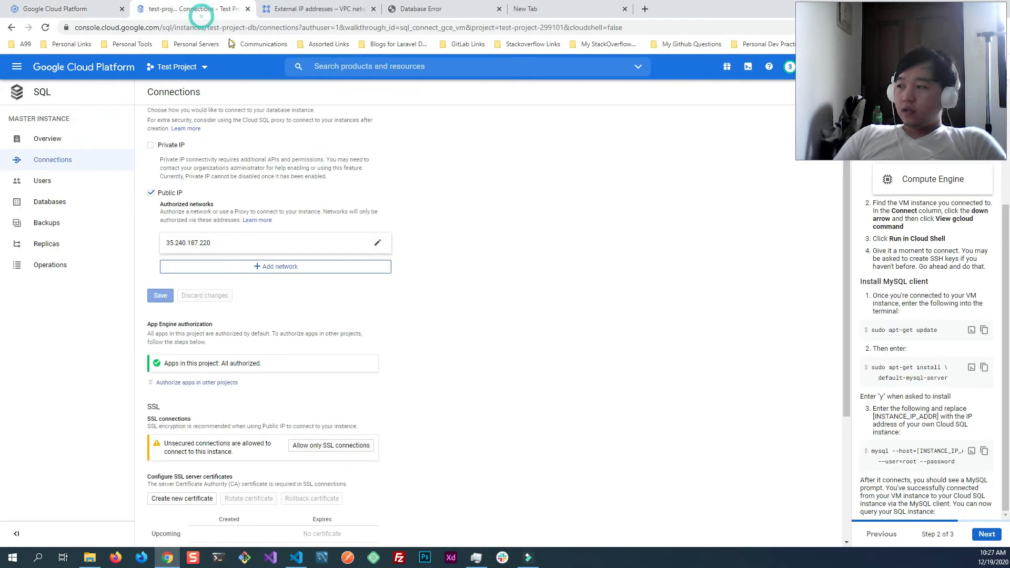
pyautogui.click(985, 368)
pyautogui.click(58, 9)
pyautogui.click(340, 496)
pyautogui.hotkey('ctrl', 'v')
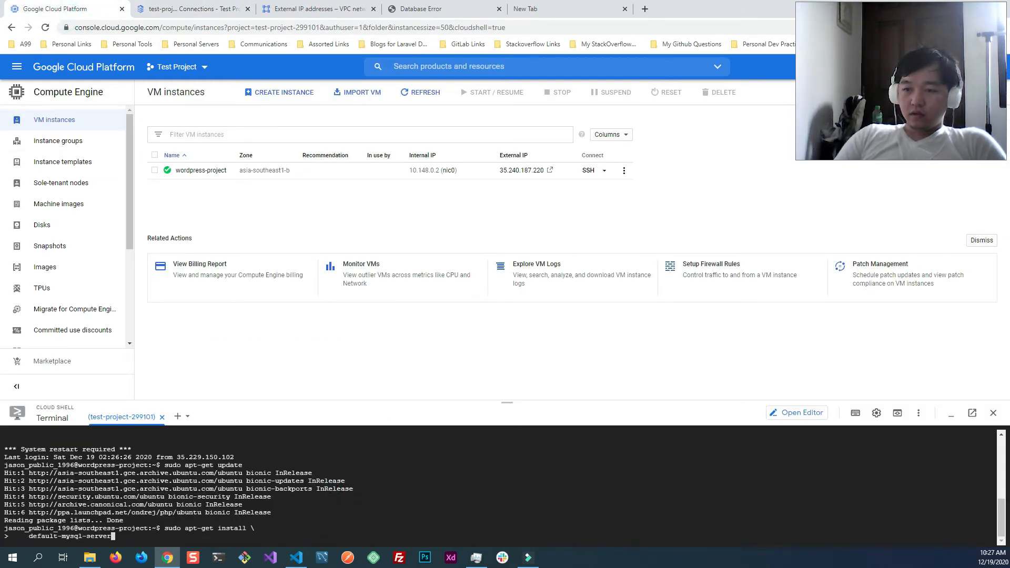
pyautogui.press('Return')
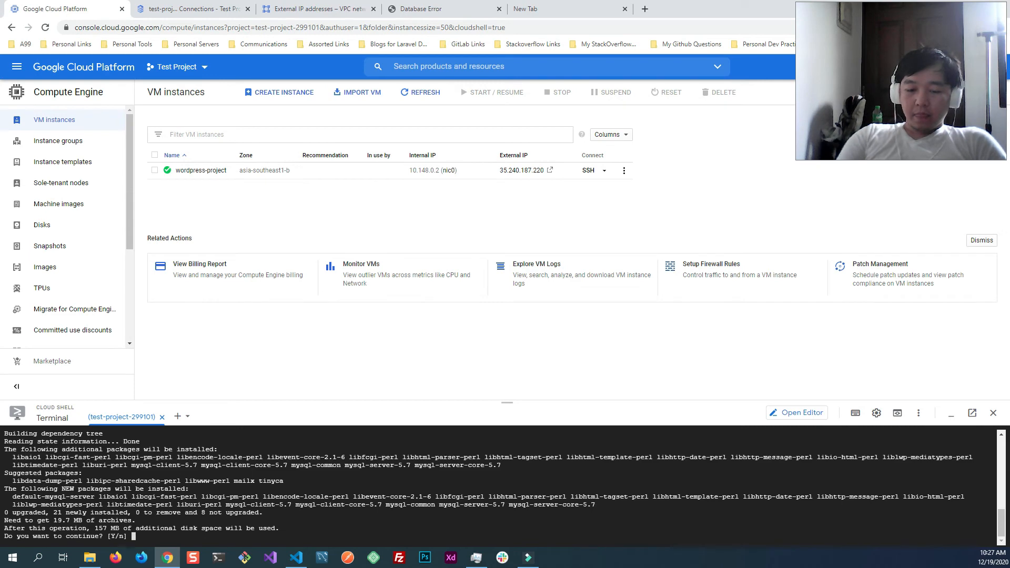
pyautogui.press('Return')
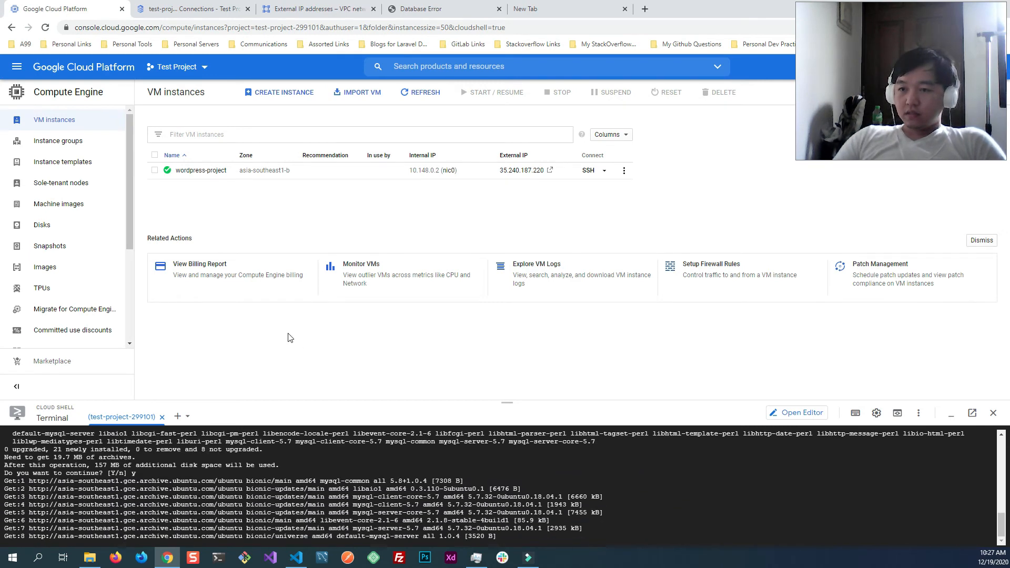
# - Check the user accounts of the test-project-db instance and look at the form for adding another account without creating one
pyautogui.click(209, 9)
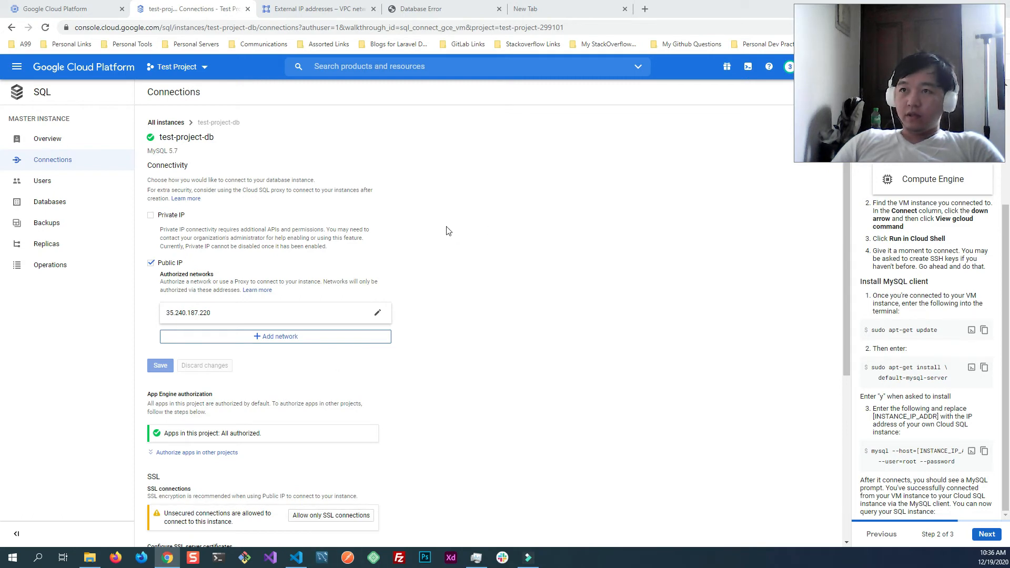
pyautogui.click(321, 558)
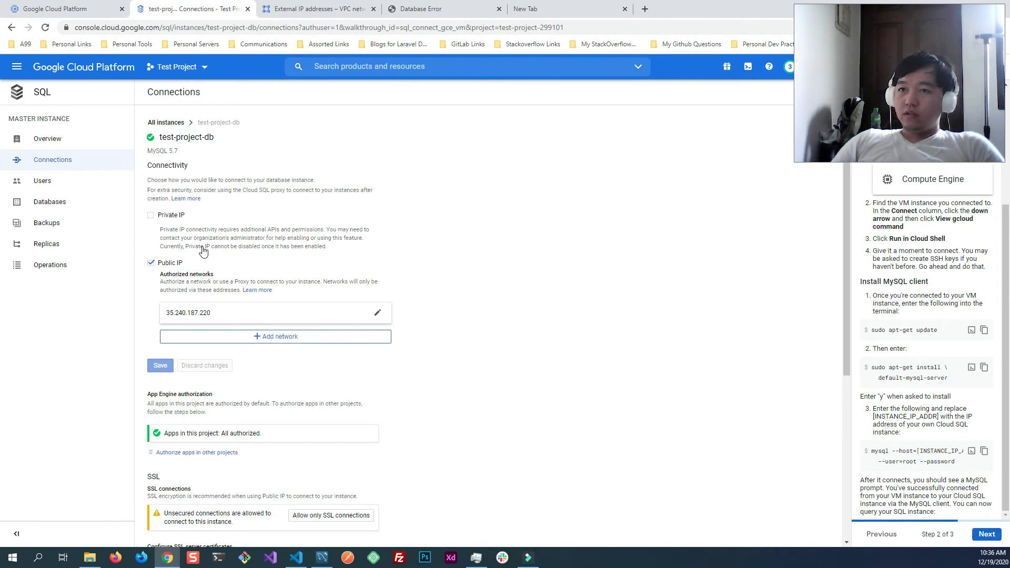
pyautogui.click(70, 183)
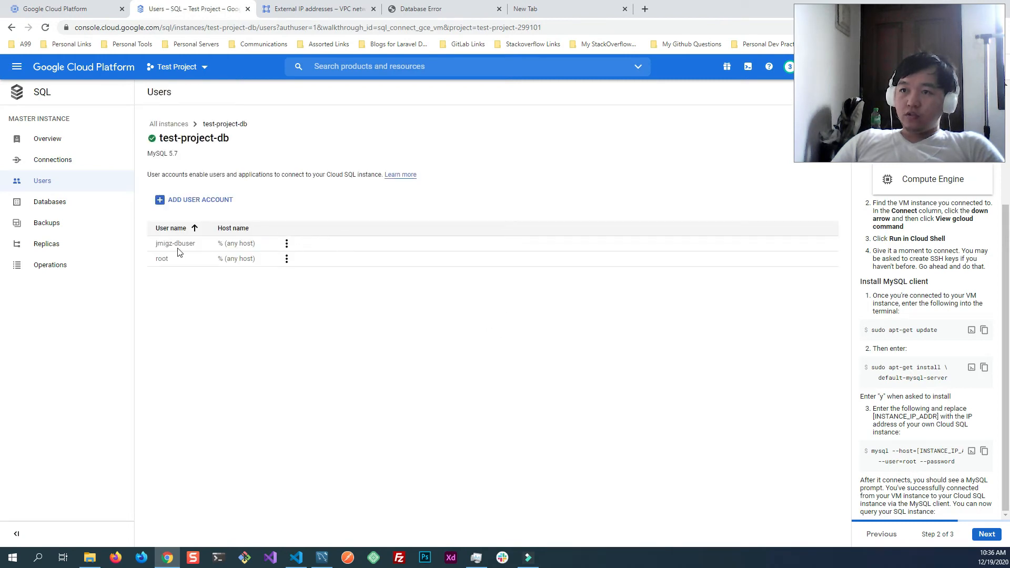
pyautogui.moveTo(194, 244); pyautogui.dragTo(155, 244)
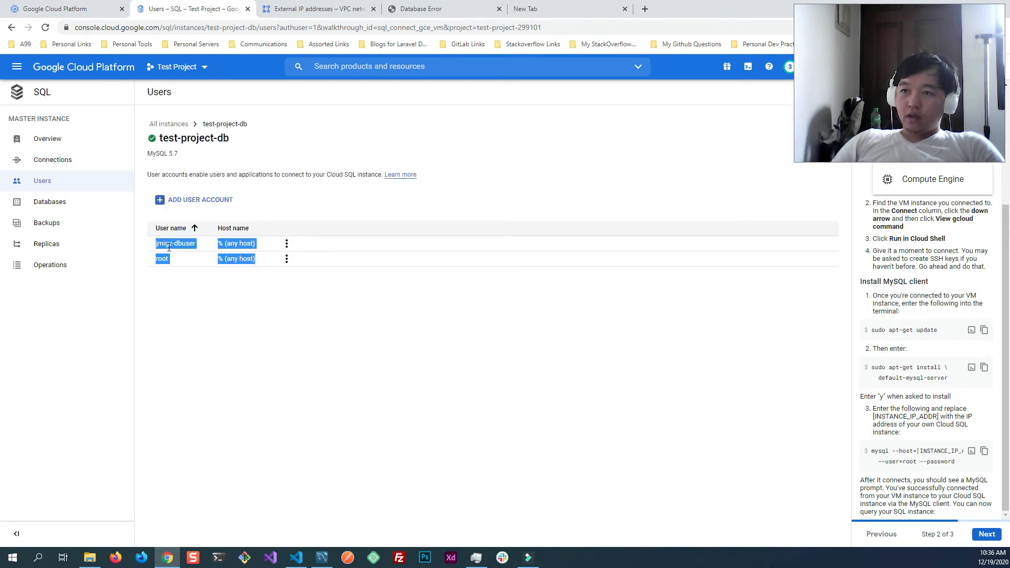
pyautogui.click(165, 247)
pyautogui.click(192, 200)
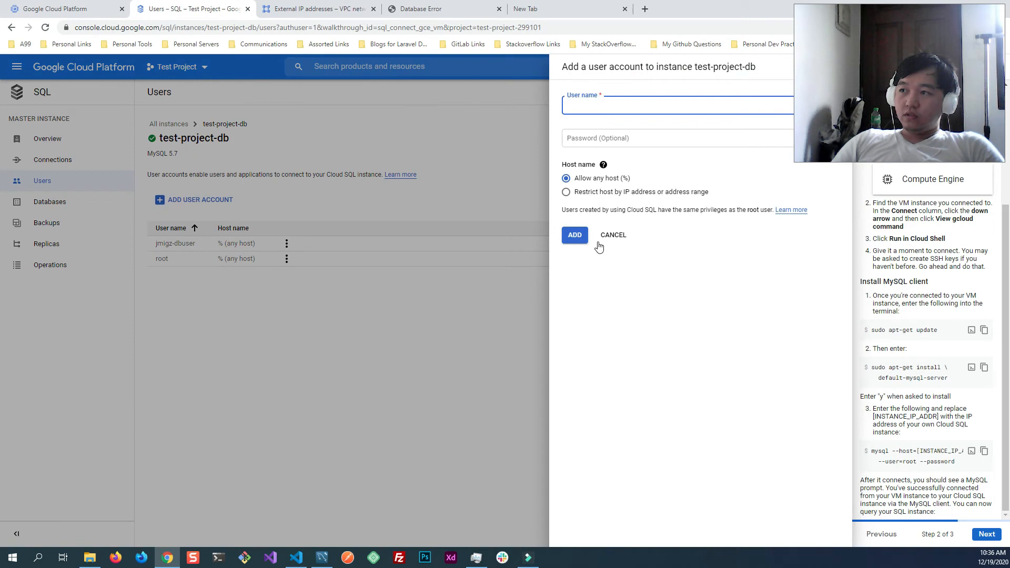
pyautogui.click(616, 234)
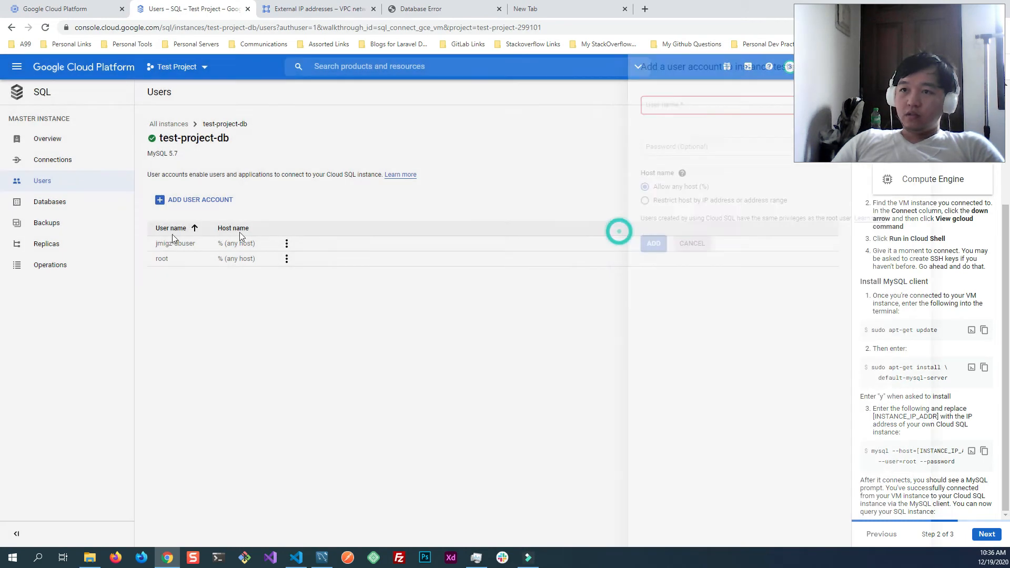
# - Start a new database on the test-project-db instance and name it wordpress_db
pyautogui.click(53, 201)
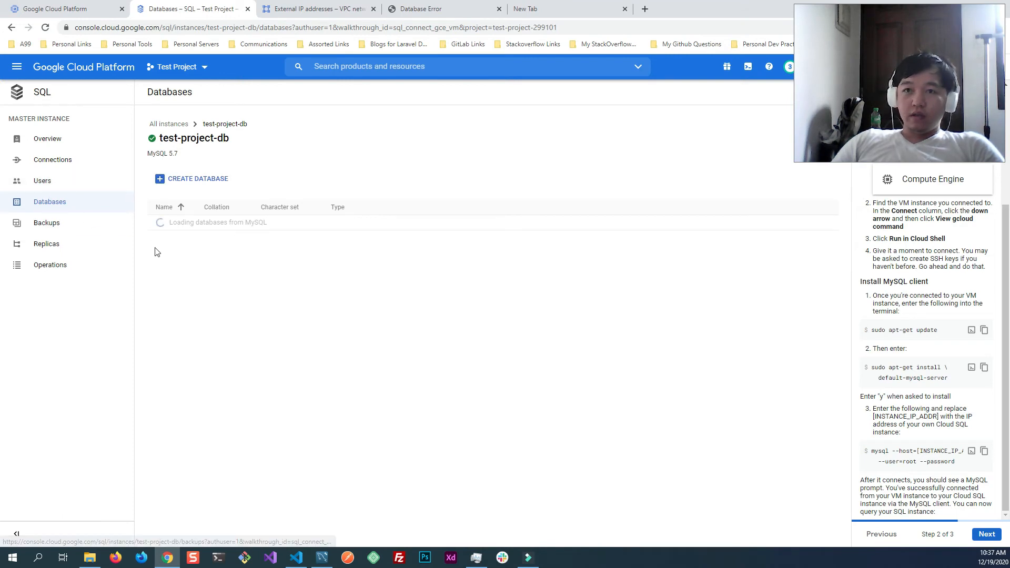
pyautogui.click(196, 177)
pyautogui.write('wordpress_db')
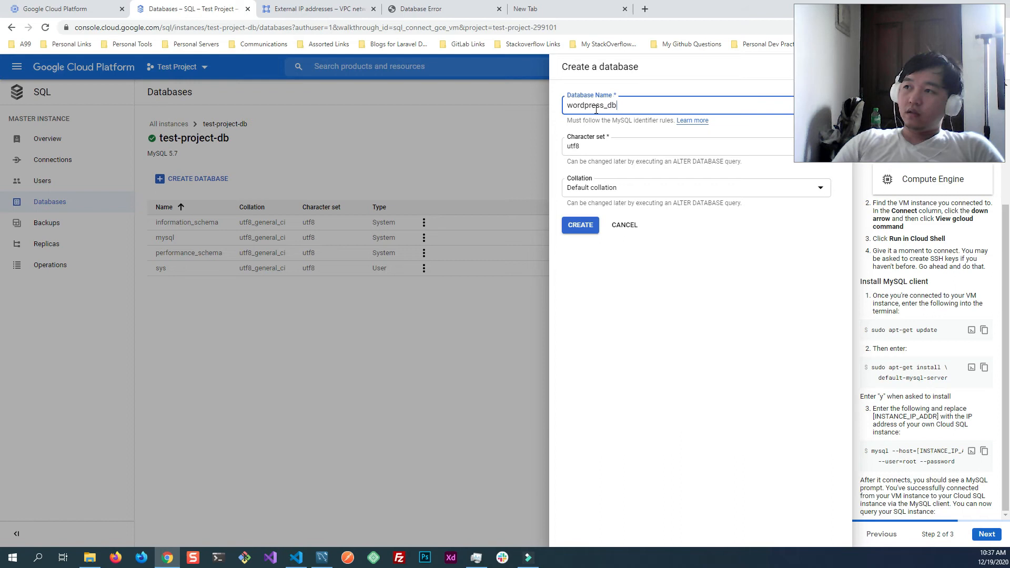
# - Create the database with the utf8 character set and default collation, after checking the available collations
pyautogui.click(618, 150)
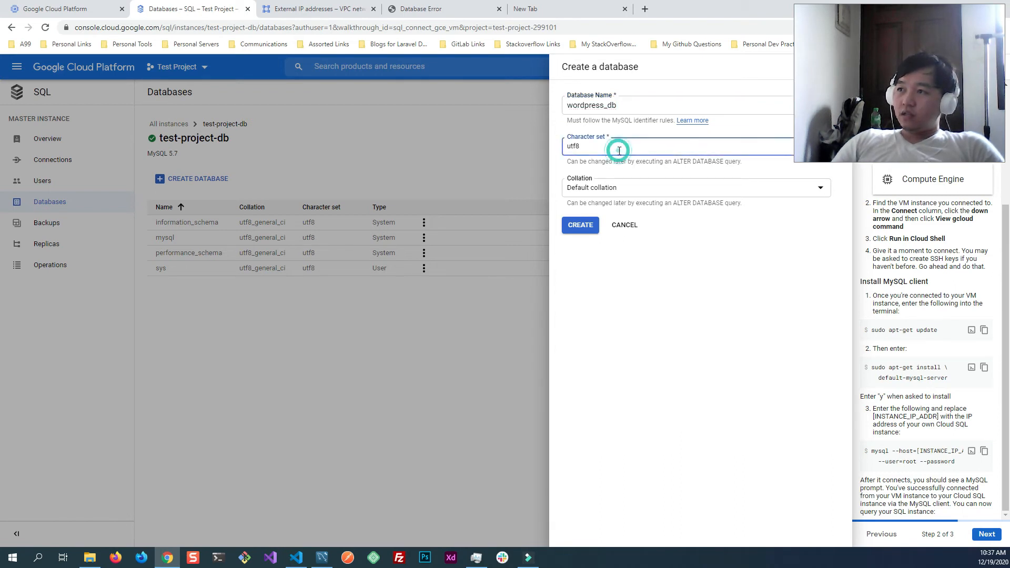
pyautogui.click(654, 361)
pyautogui.click(626, 189)
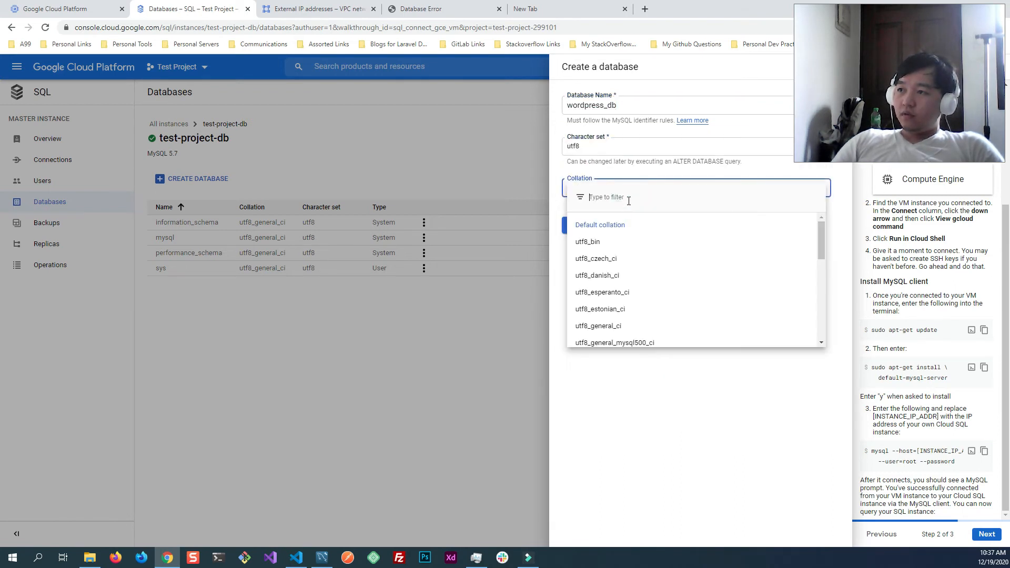
pyautogui.click(664, 411)
pyautogui.click(634, 192)
pyautogui.click(671, 387)
pyautogui.click(579, 228)
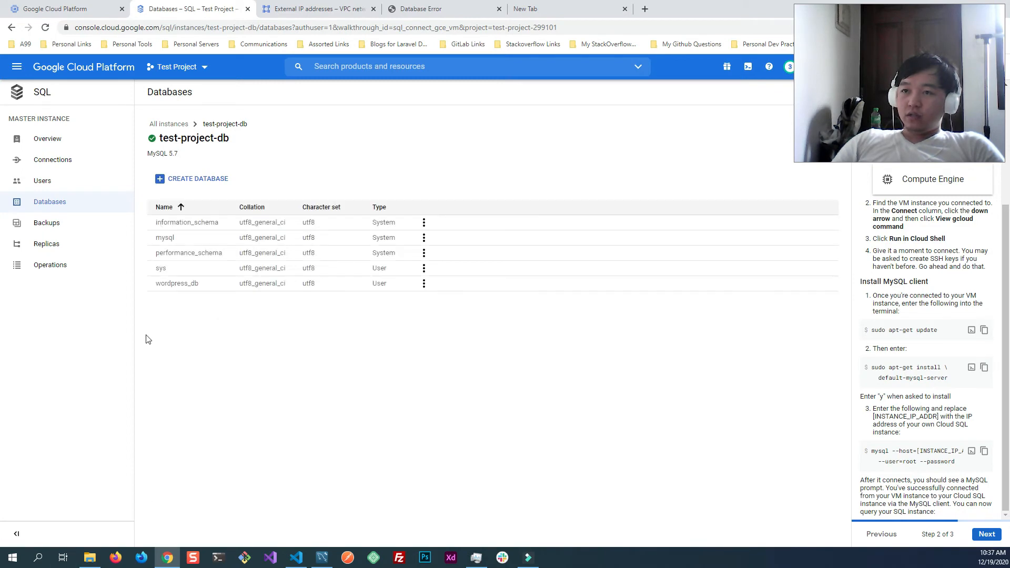
# - Switch to MySQL Workbench and start a new connection named wordpress
pyautogui.doubleClick(172, 282)
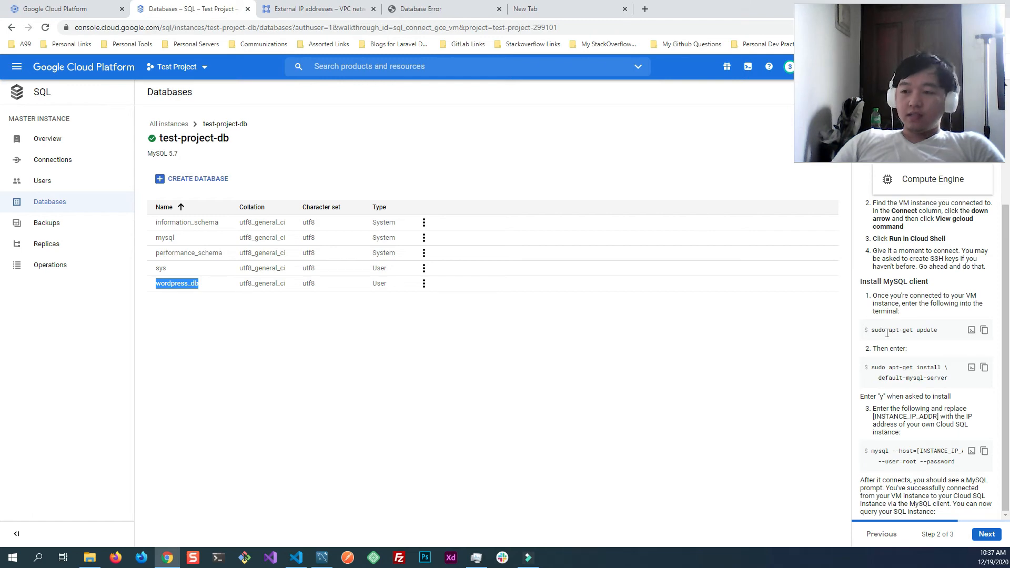
pyautogui.click(322, 558)
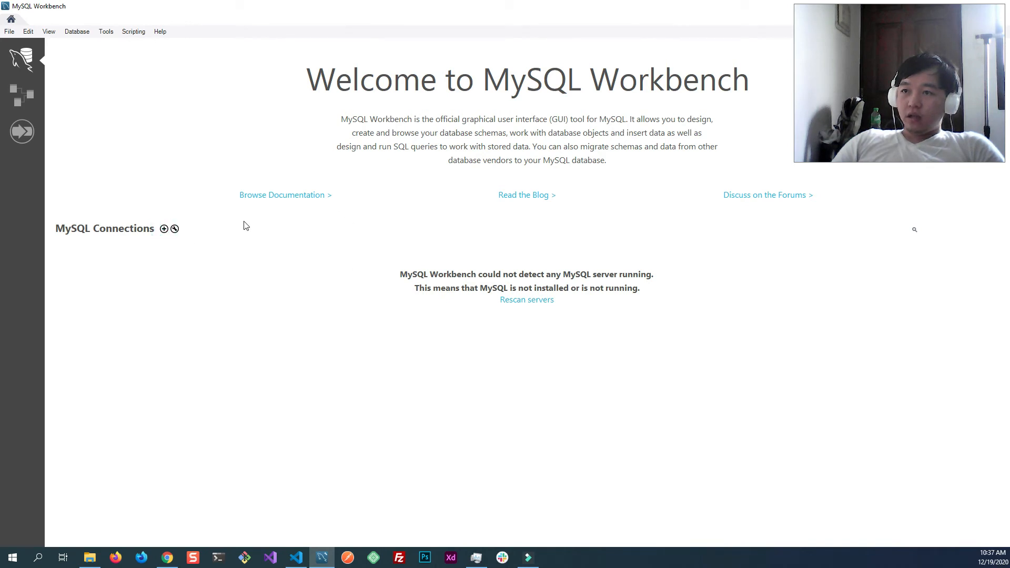
pyautogui.click(164, 229)
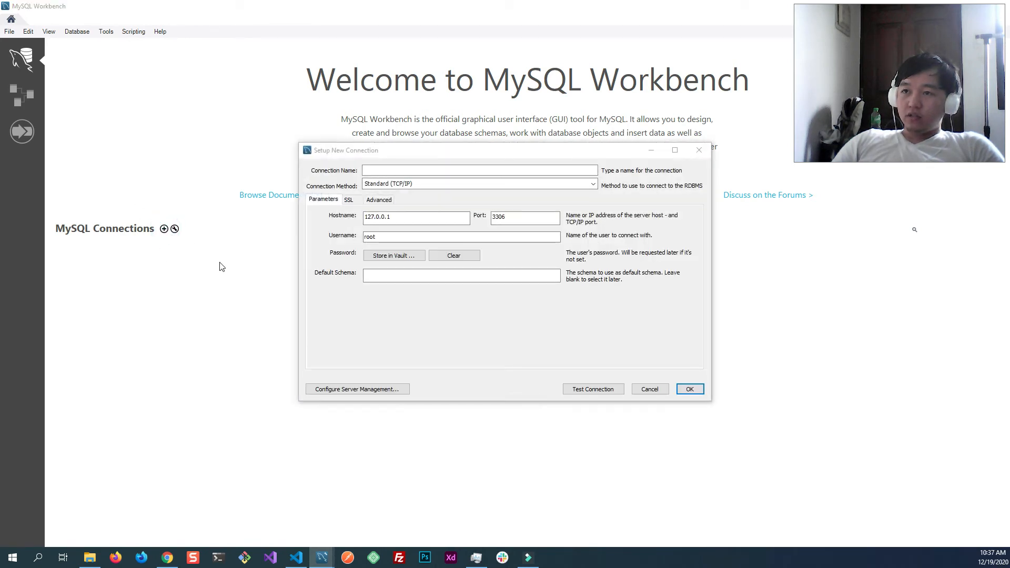
pyautogui.click(421, 171)
pyautogui.write('wodpr')
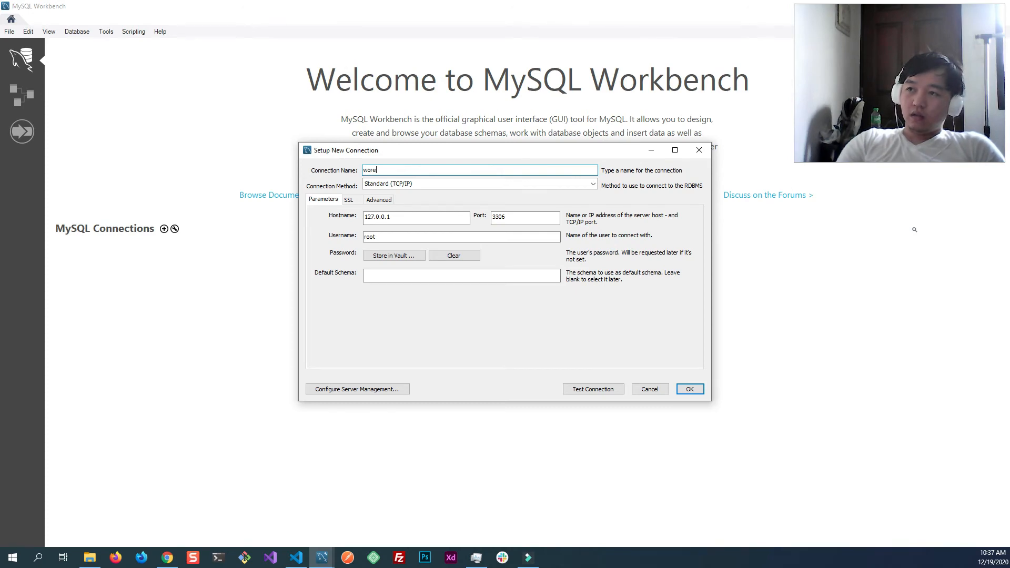
pyautogui.write('press')
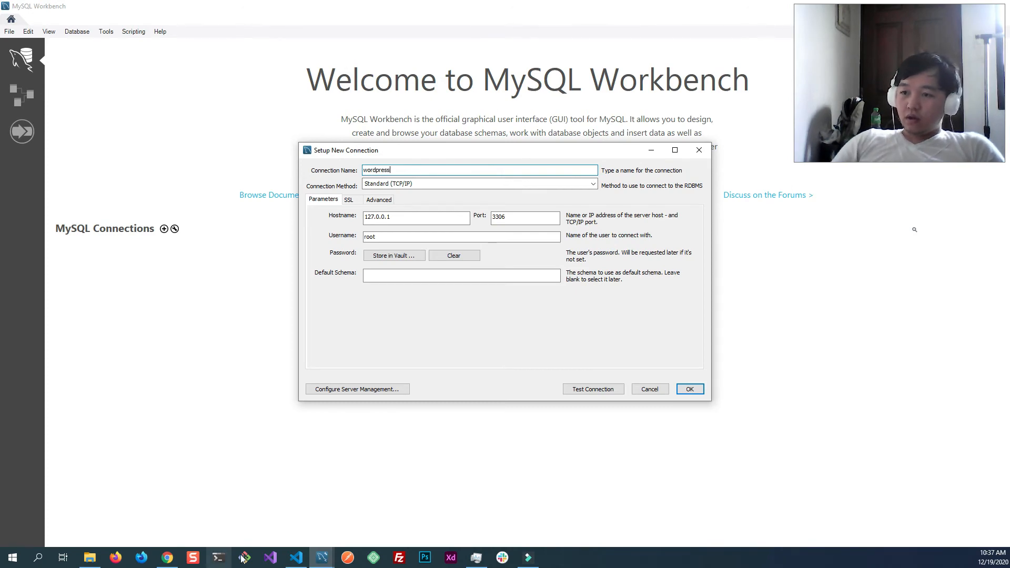
# - Copy the public IP address of test-project-db from its Cloud SQL overview and set it as the connection's hostname, 35.187.250.46
pyautogui.click(167, 559)
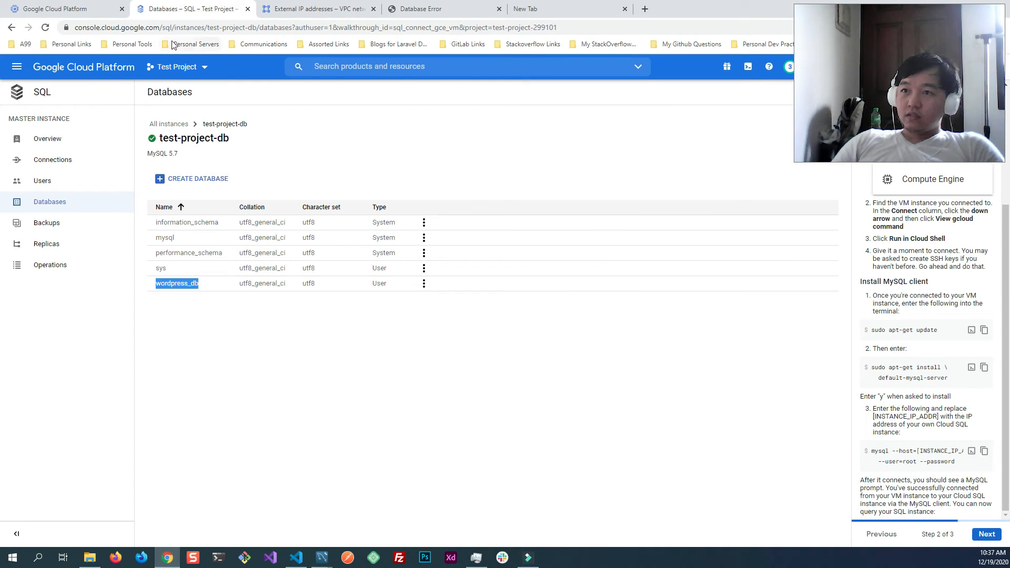
pyautogui.click(84, 143)
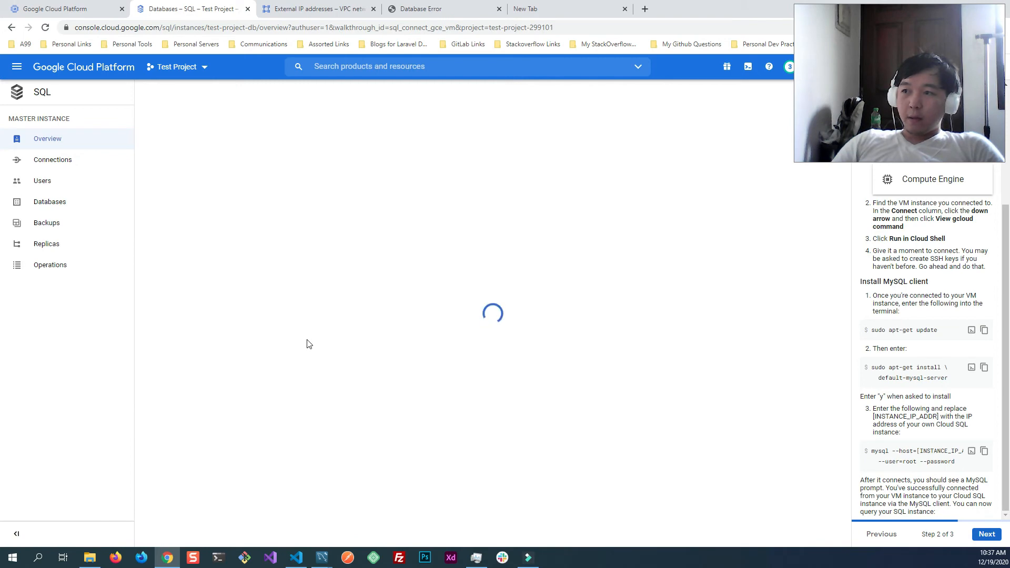
pyautogui.scroll(-2, 363, 373)
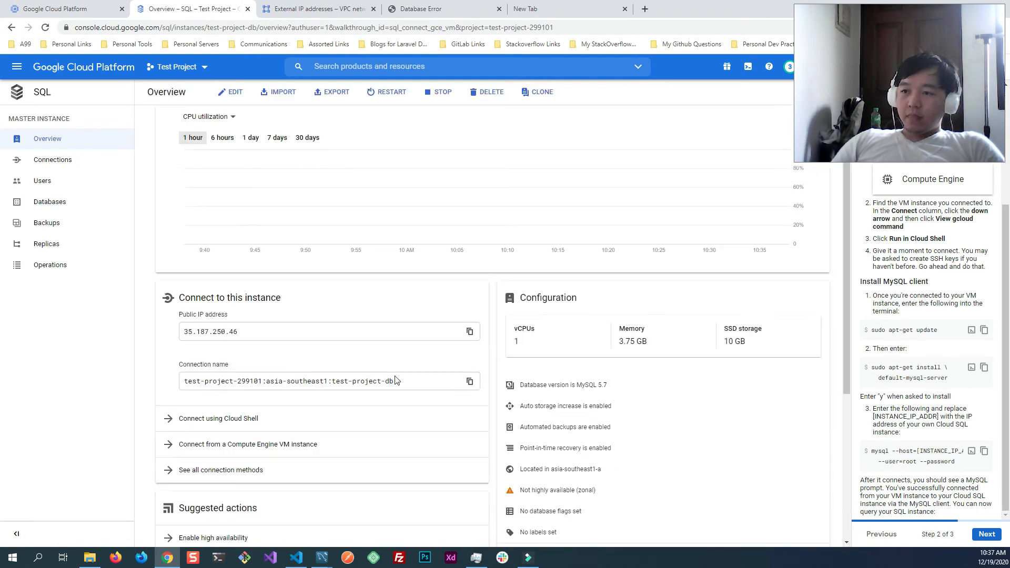
pyautogui.click(470, 293)
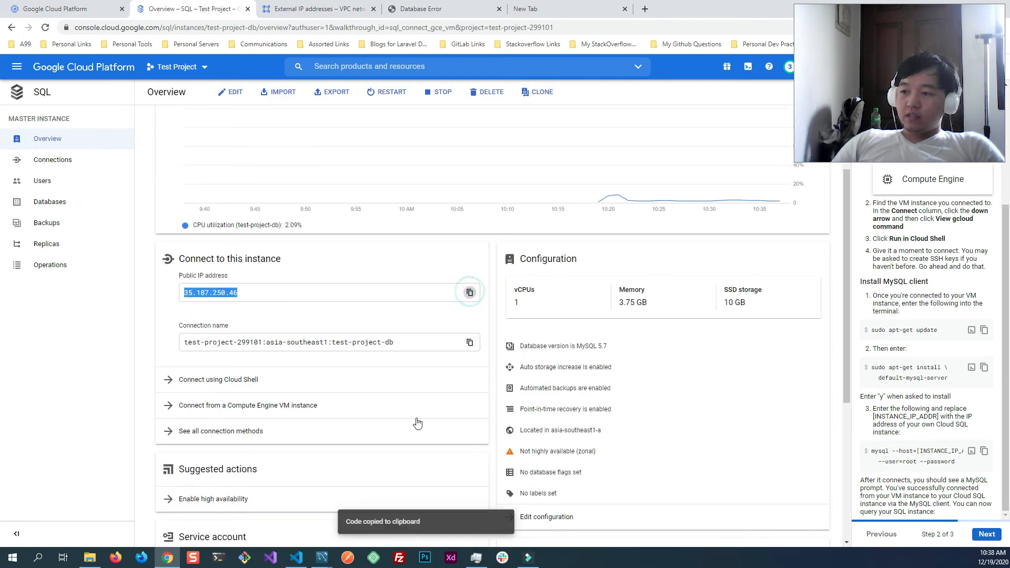
pyautogui.moveTo(325, 560)
pyautogui.click(379, 508)
pyautogui.doubleClick(368, 217)
pyautogui.hotkey('ctrl', 'v')
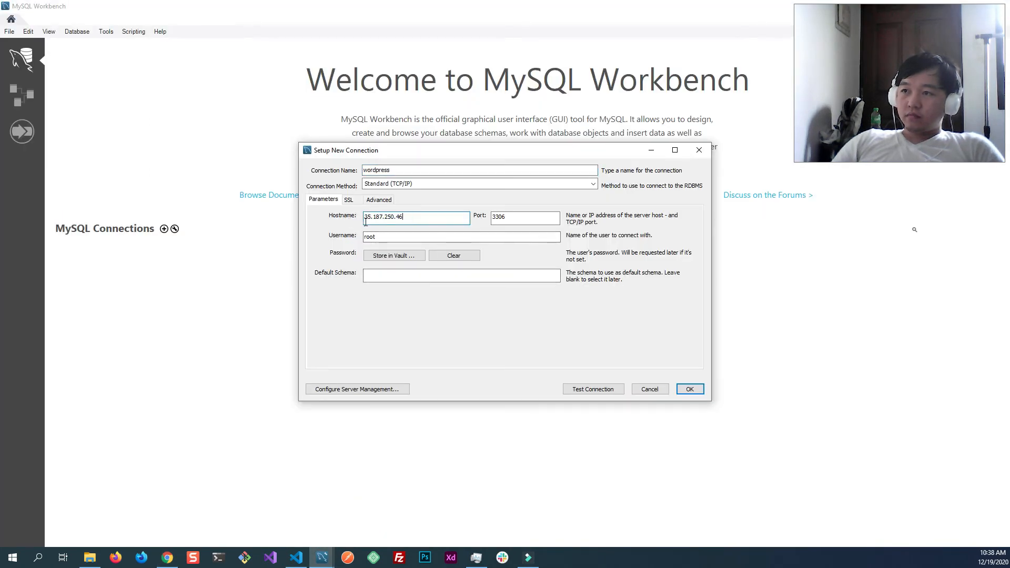
# - Set the connection's username to the non-root account copied from the instance's user list and enter that account's password for storage
pyautogui.doubleClick(509, 218)
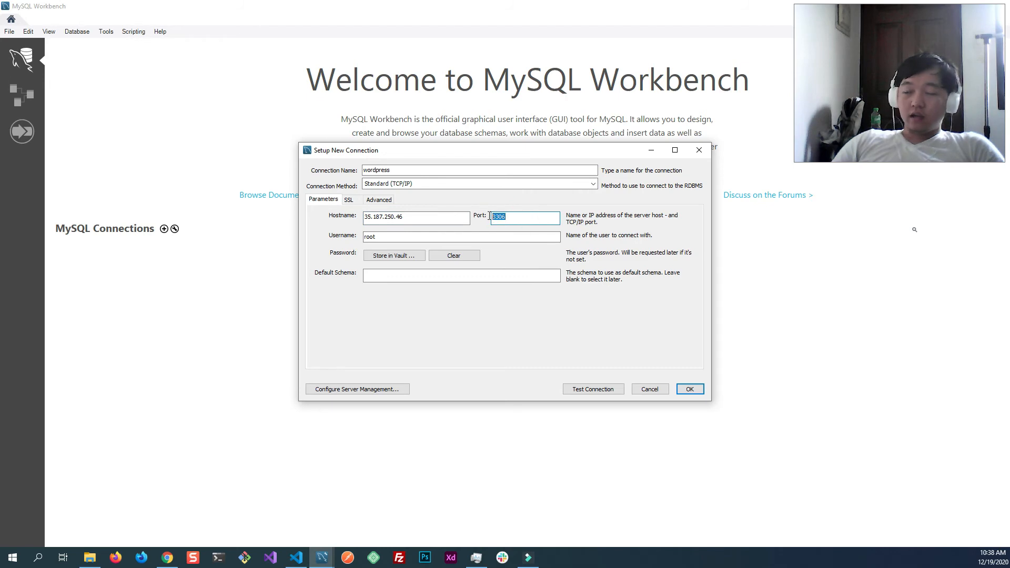
pyautogui.moveTo(391, 240); pyautogui.dragTo(365, 237)
pyautogui.click(167, 558)
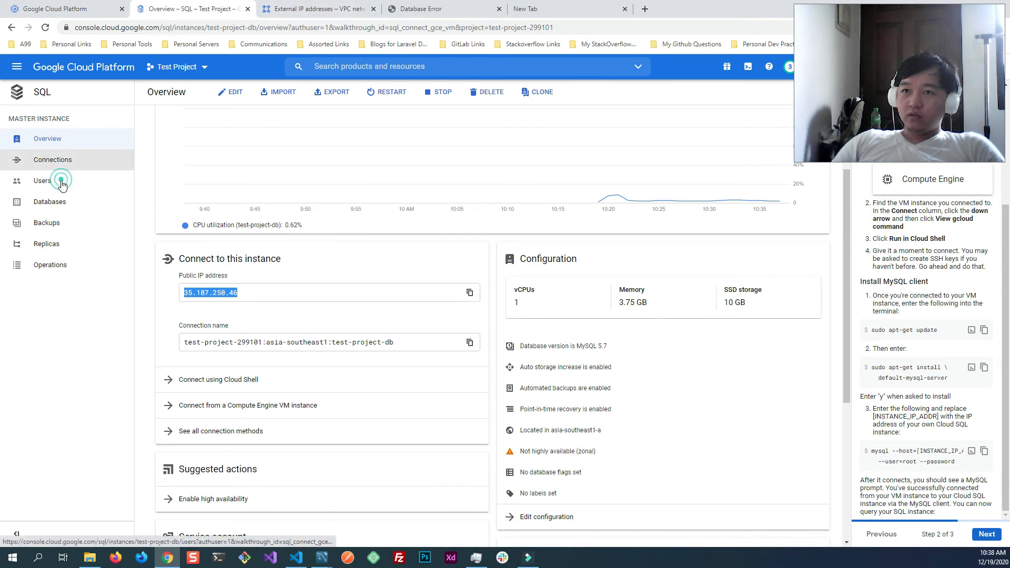
pyautogui.click(79, 182)
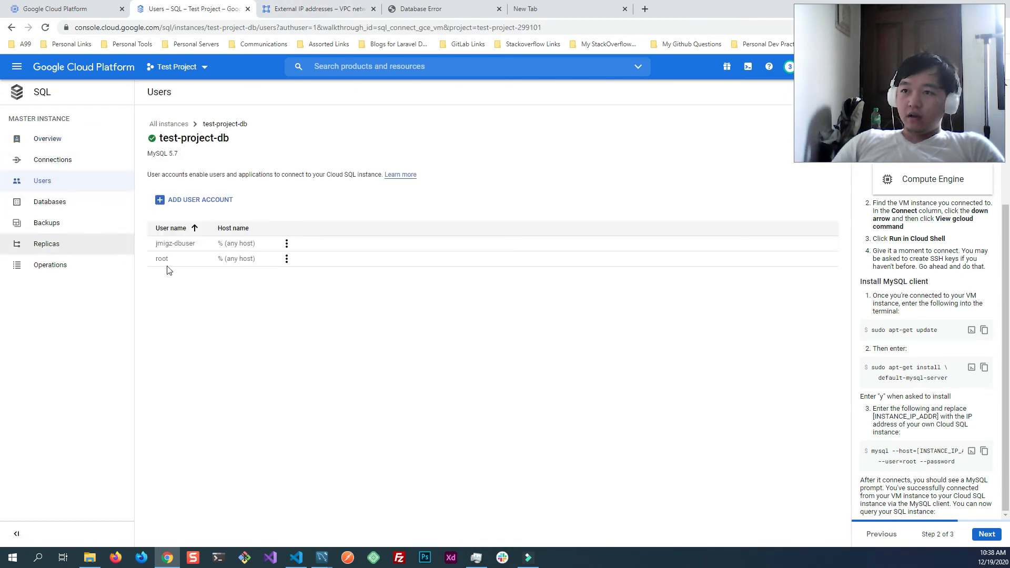
pyautogui.moveTo(199, 243); pyautogui.dragTo(156, 247)
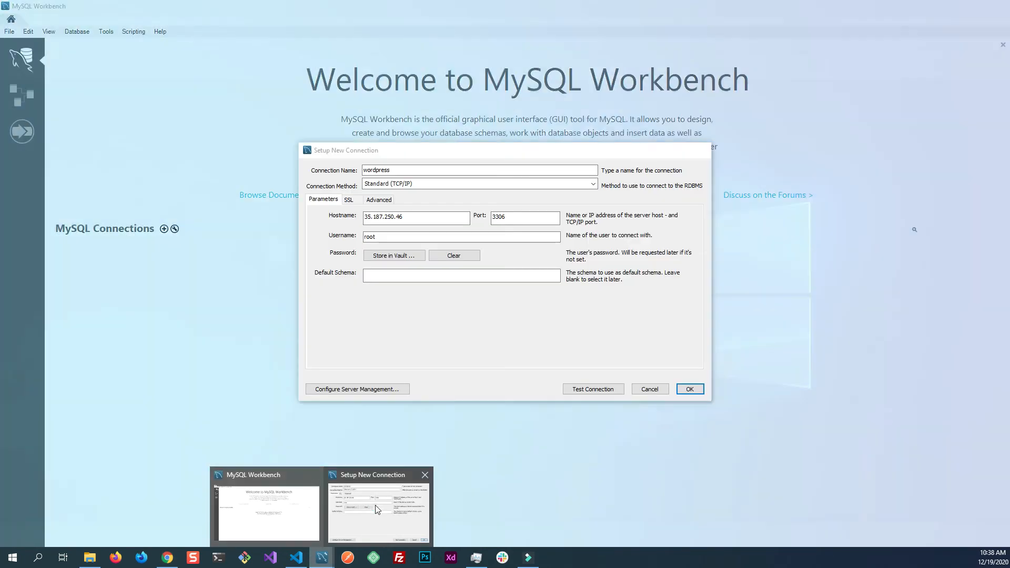
pyautogui.click(375, 505)
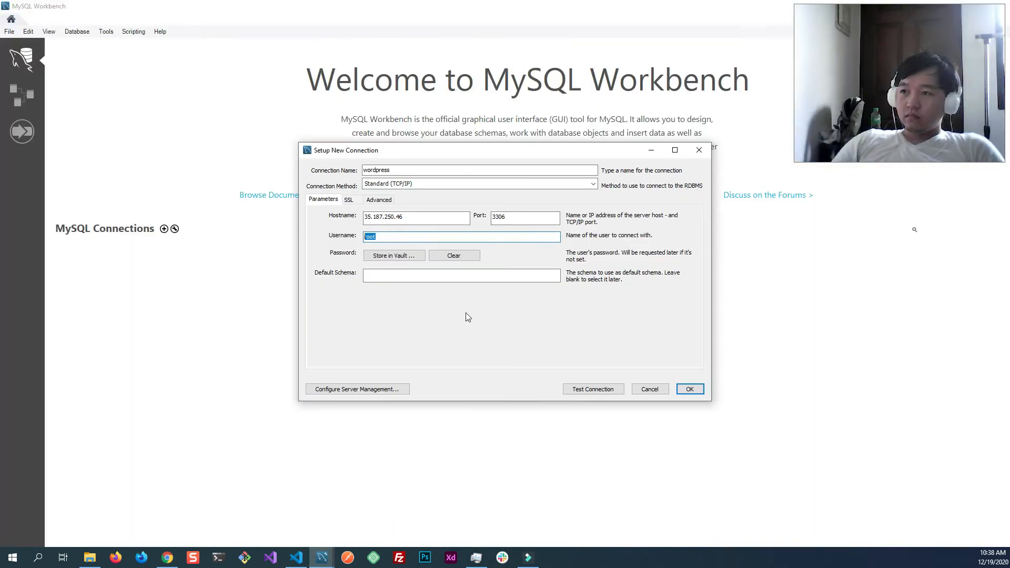
pyautogui.hotkey('ctrl', 'v')
pyautogui.click(385, 254)
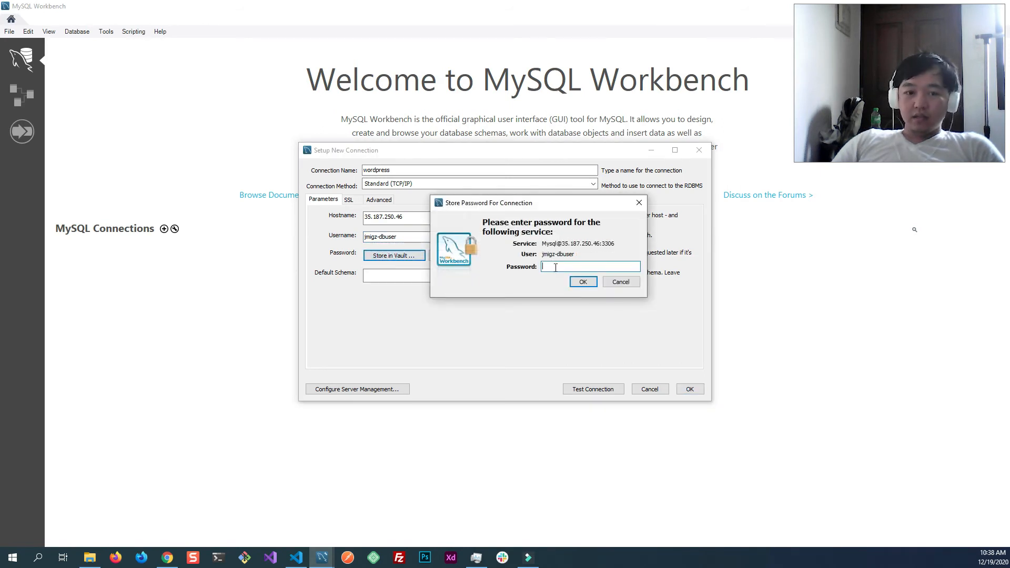
pyautogui.write('*****')
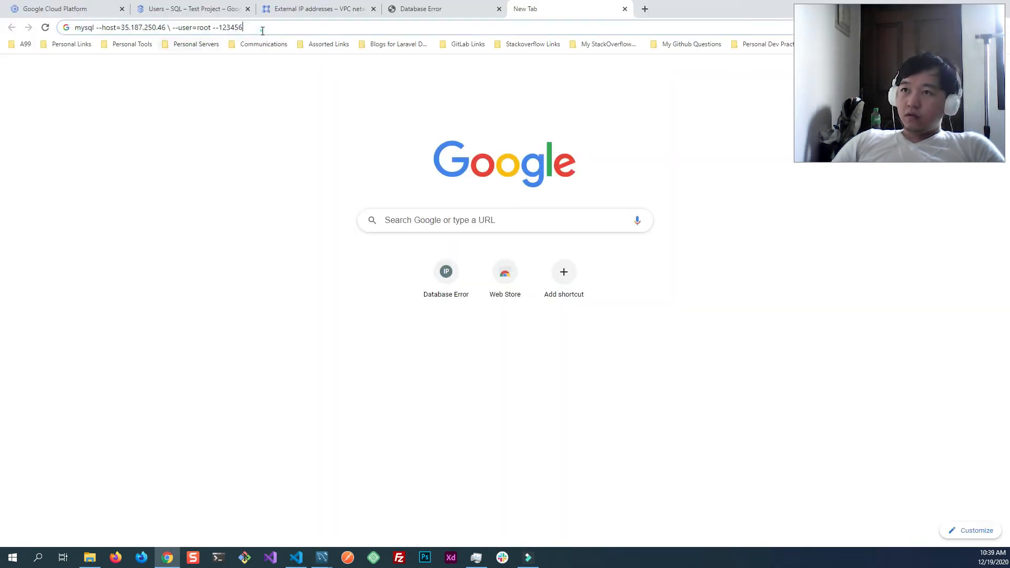
# - Search Google for "my ip" in the browser to look up this computer's public IP address
pyautogui.moveTo(247, 28); pyautogui.dragTo(43, 29)
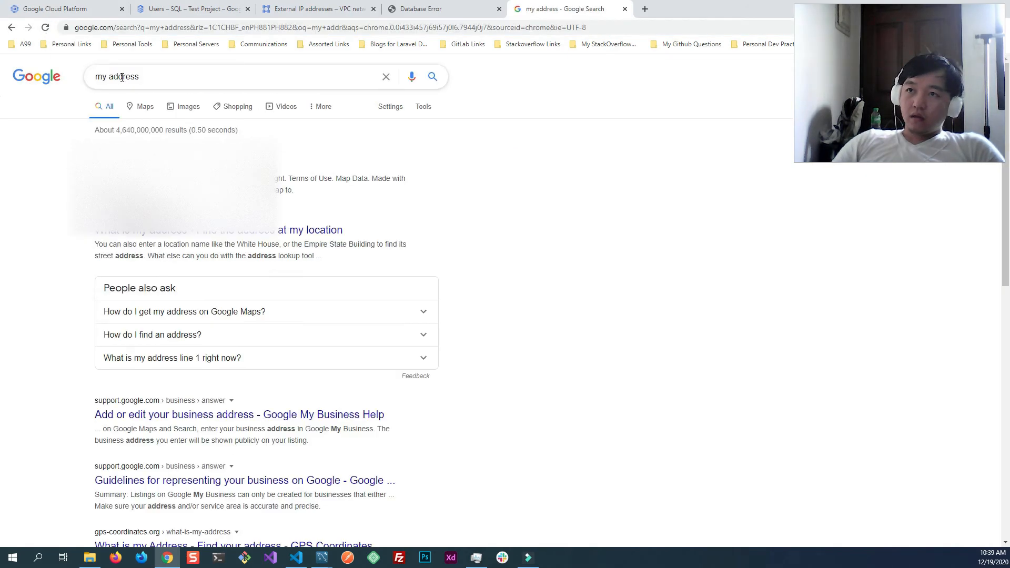
pyautogui.doubleClick(122, 78)
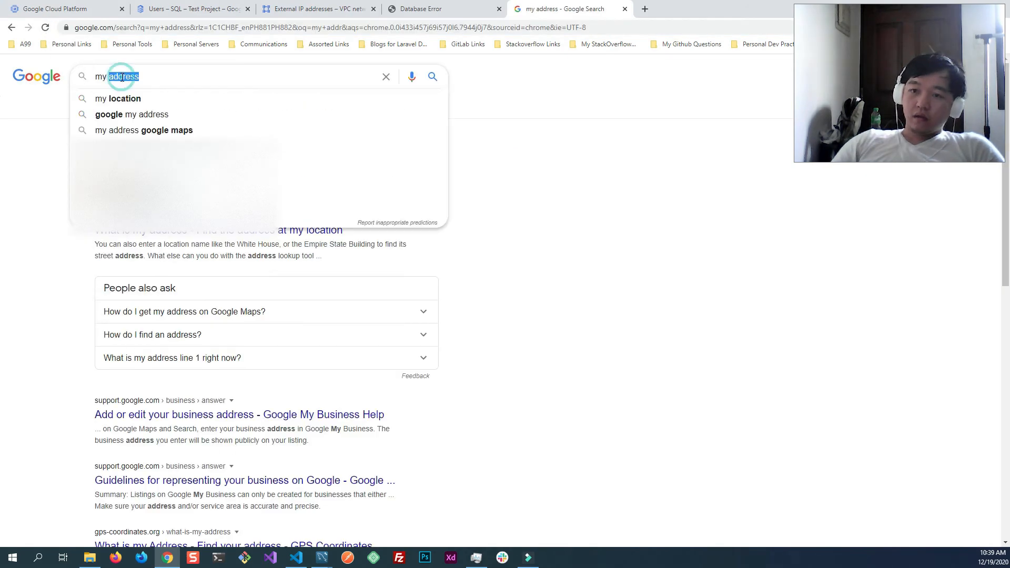
pyautogui.write('ip')
pyautogui.press('Return')
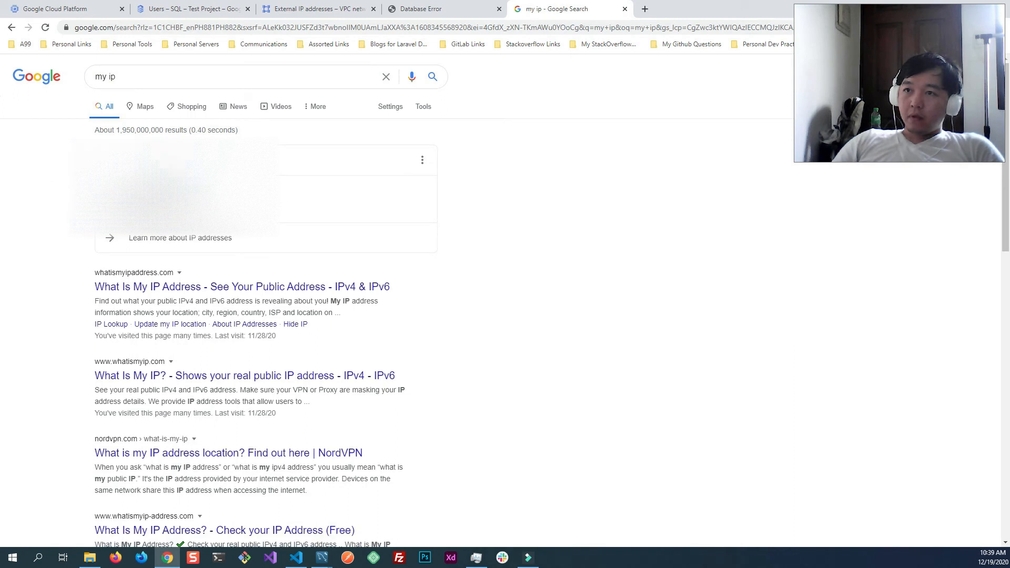
# - Add this computer's public IP address as an authorized network in test-project-db's connection settings and save the change
pyautogui.middleClick(550, 10)
pyautogui.click(203, 9)
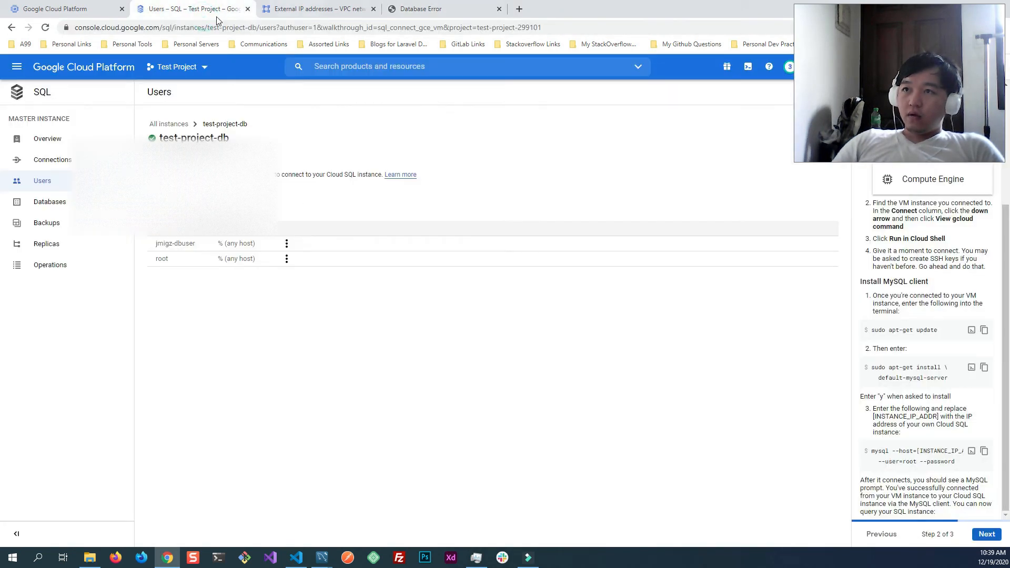
pyautogui.click(88, 160)
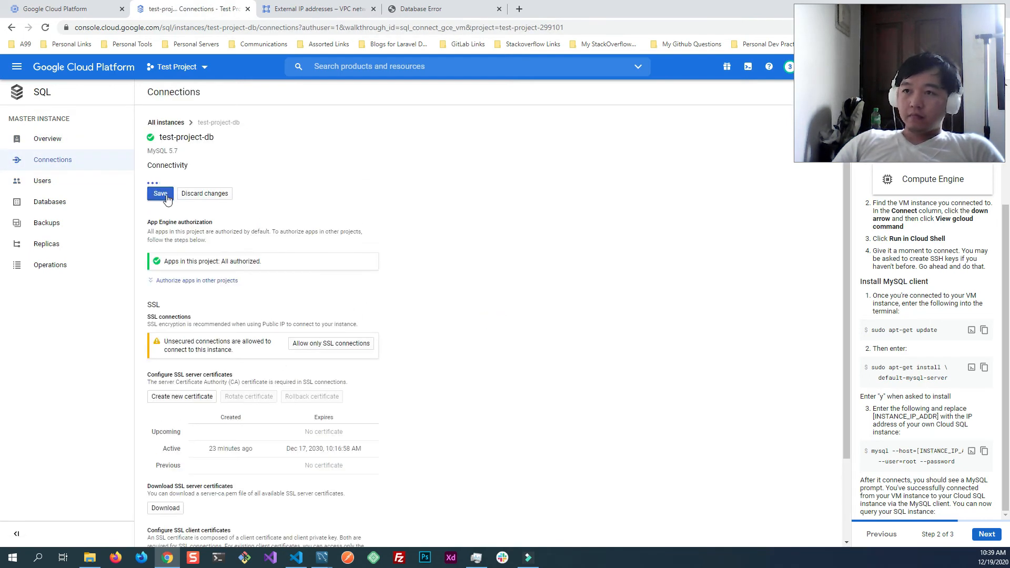
pyautogui.scroll(-2, 263, 341)
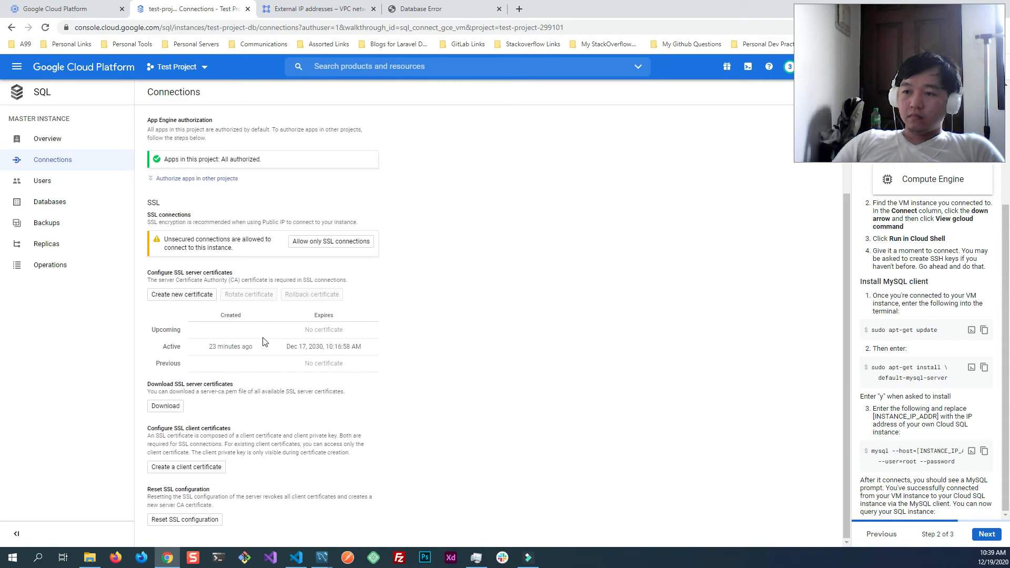
pyautogui.scroll(5, 263, 343)
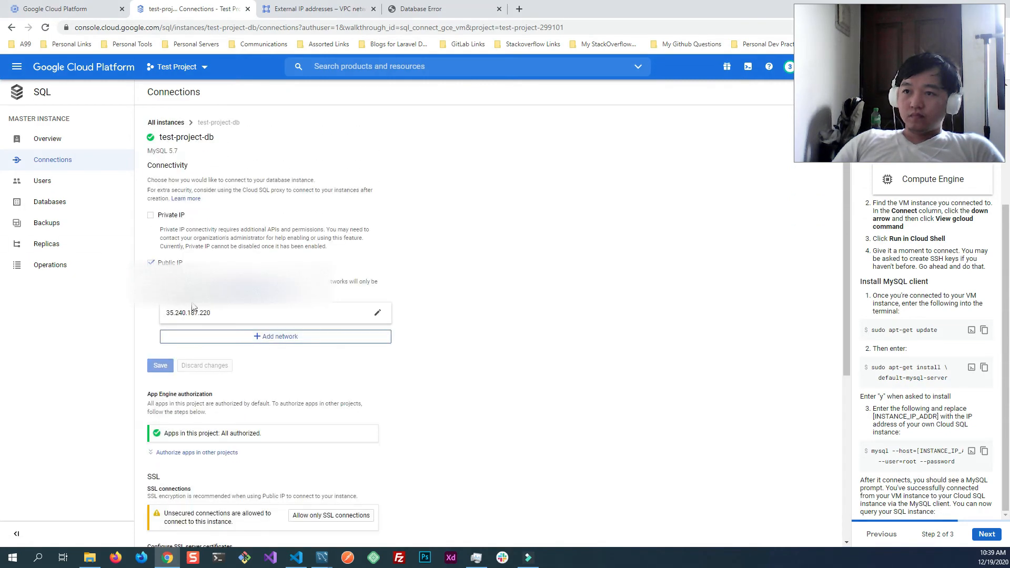
pyautogui.click(202, 336)
pyautogui.click(211, 411)
pyautogui.doubleClick(195, 374)
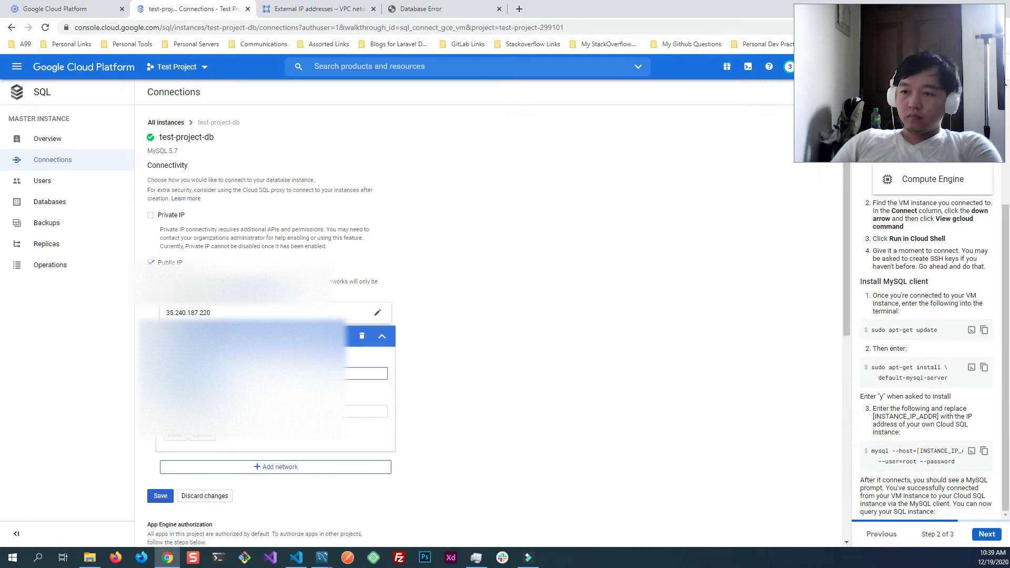
pyautogui.click(173, 437)
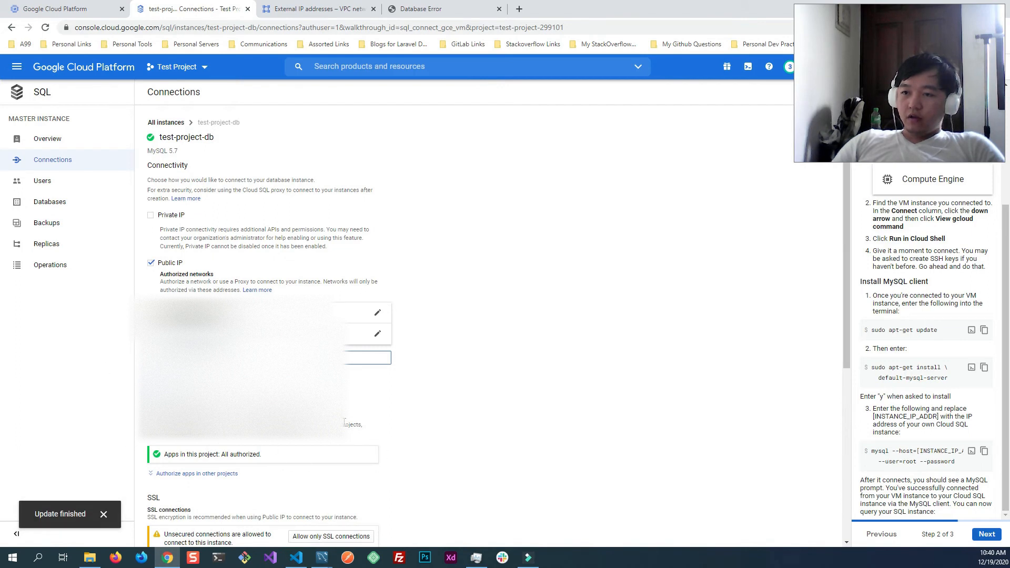
# - Test the new wordpress connection in MySQL Workbench and save it
pyautogui.moveTo(322, 557)
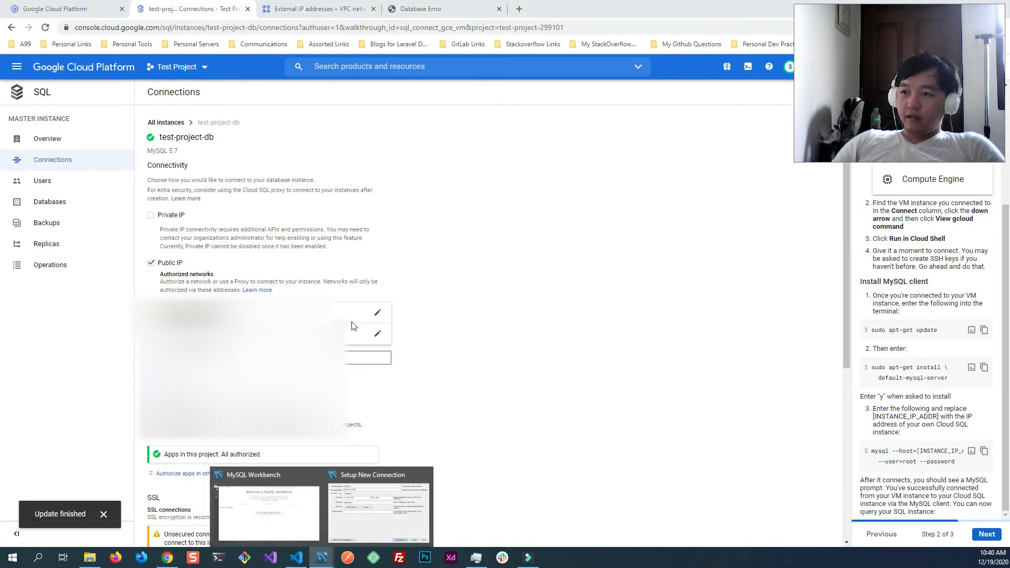
pyautogui.click(351, 490)
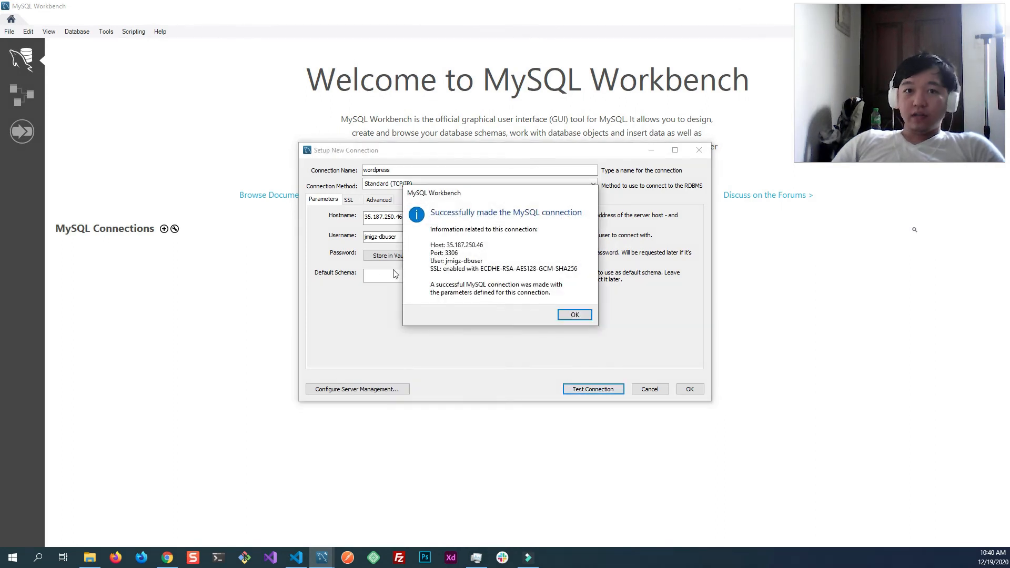
pyautogui.click(580, 316)
pyautogui.click(690, 389)
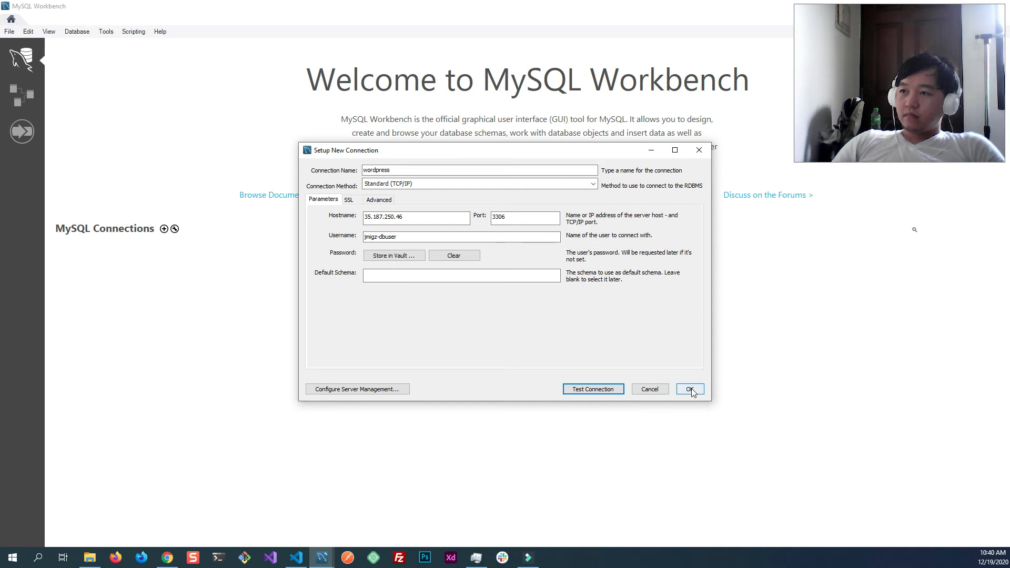
# - Open the wordpress connection, expand the wordpress_db schema, and refresh the schema list to check its tables
pyautogui.click(121, 278)
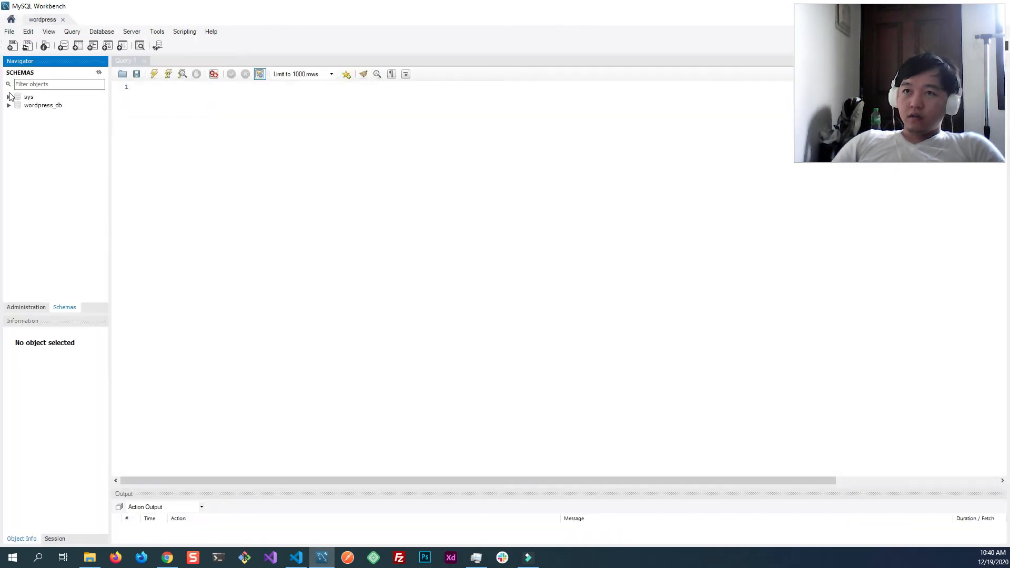
pyautogui.click(9, 106)
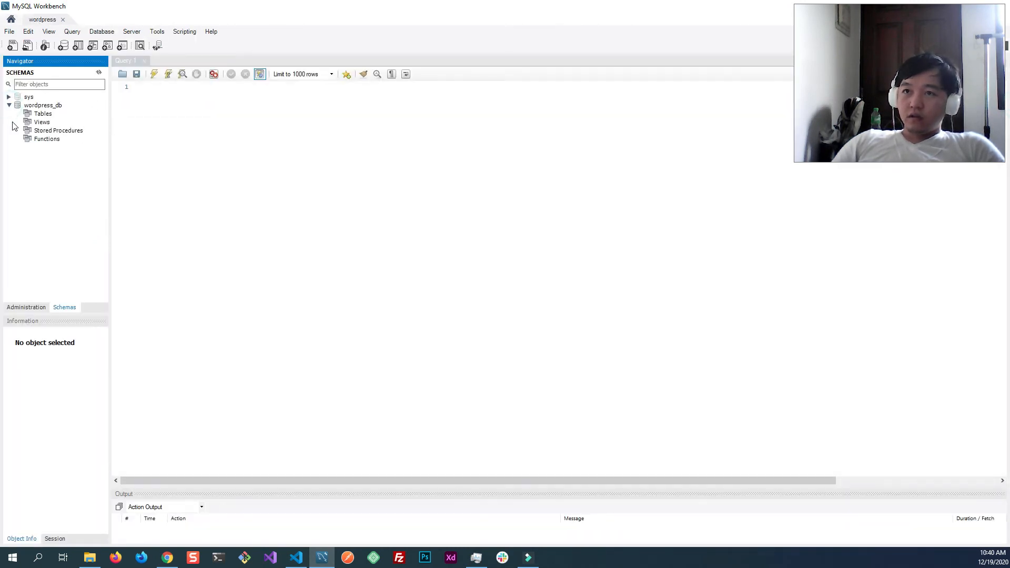
pyautogui.click(28, 115)
pyautogui.click(99, 74)
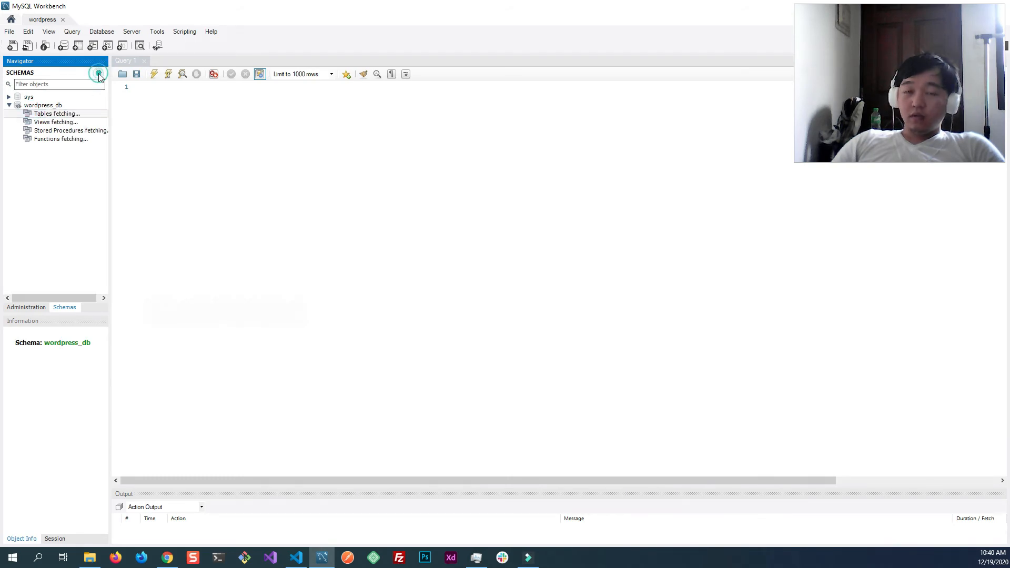
# - Switch back to the browser and reload the WordPress site at 35.240.204.95 to check its database connection
pyautogui.click(167, 558)
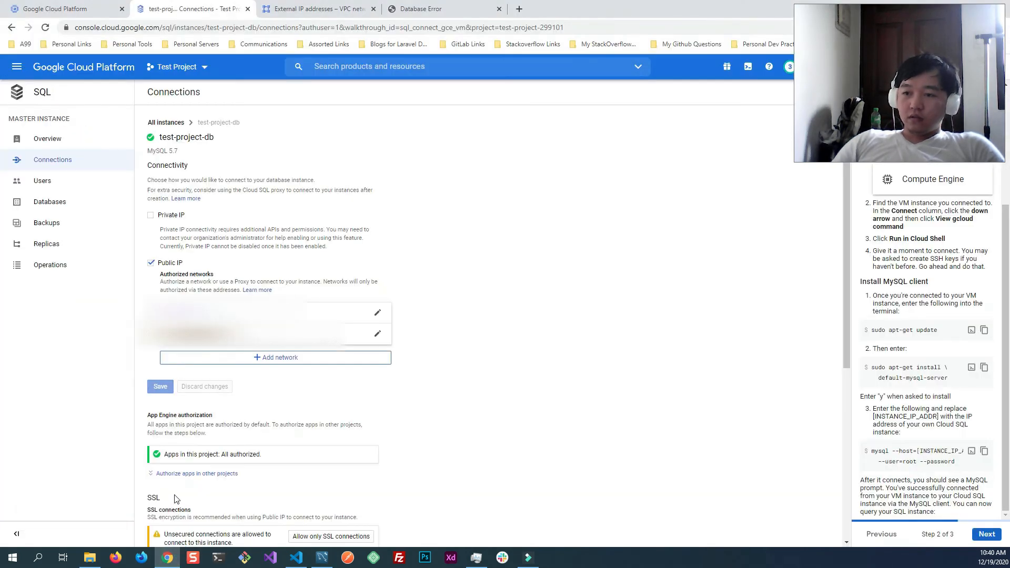
pyautogui.click(420, 10)
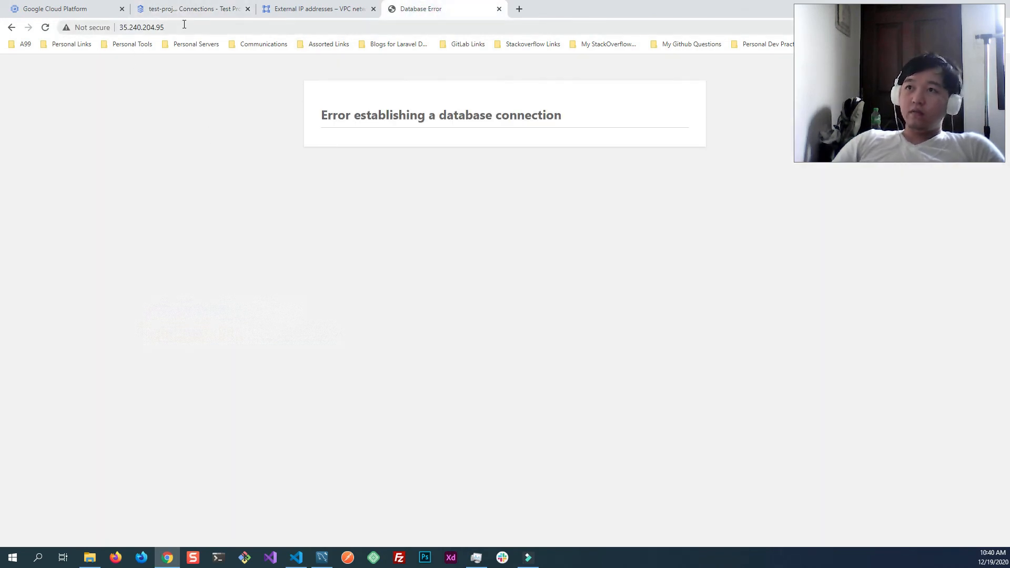
pyautogui.click(190, 10)
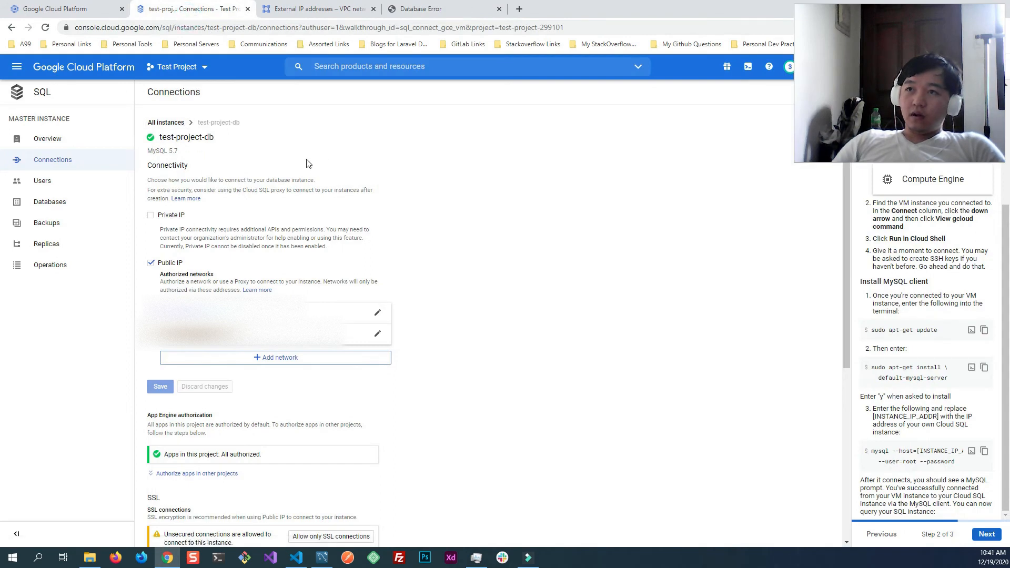
pyautogui.click(424, 10)
pyautogui.click(241, 29)
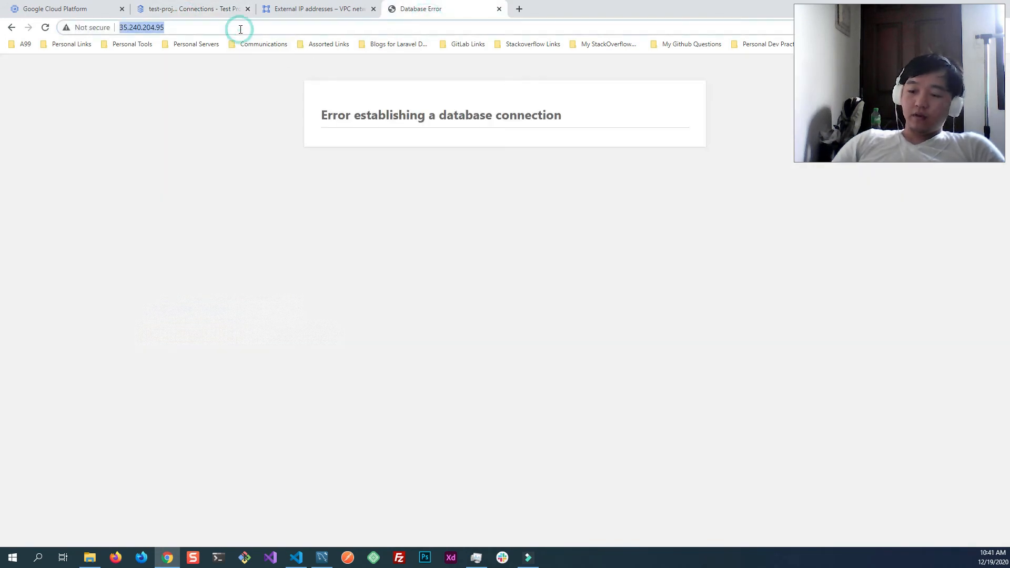
pyautogui.press('Return')
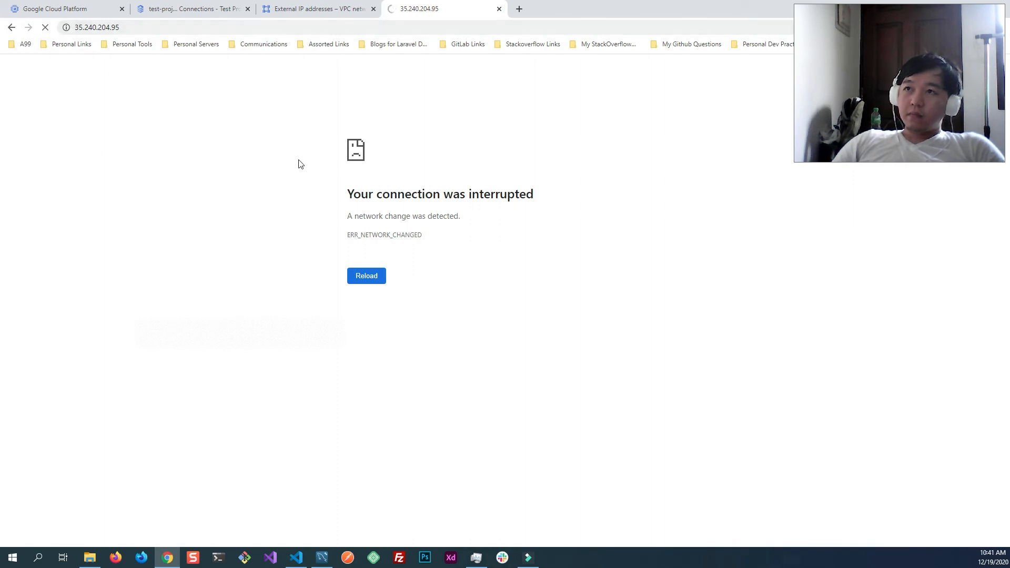
pyautogui.click(46, 29)
pyautogui.click(46, 29)
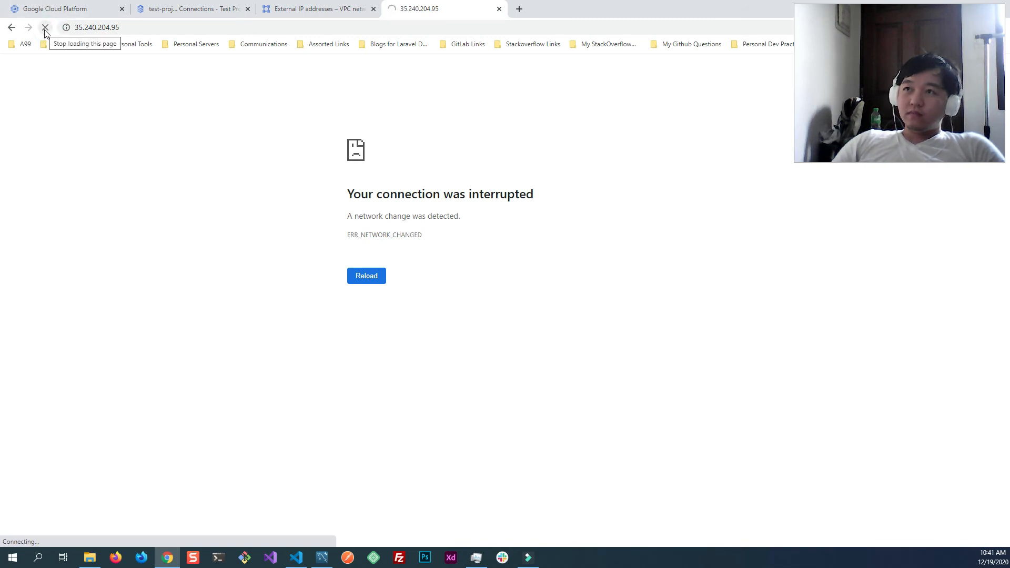
pyautogui.click(45, 28)
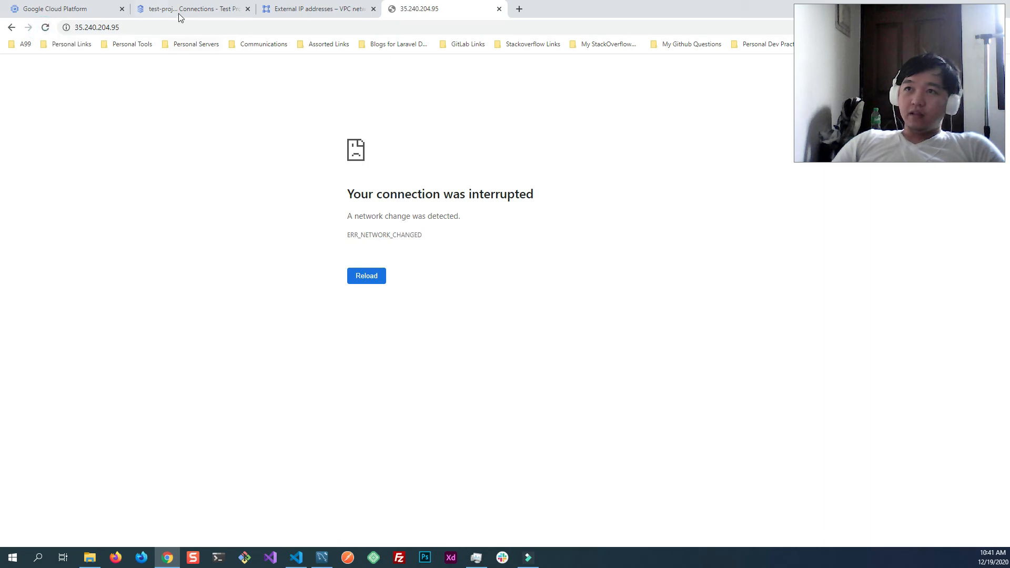
# - Clear the pending mysql command in the VM's Cloud Shell and validate the web server configuration with sudo nginx -t, entering the sudo password
pyautogui.click(67, 13)
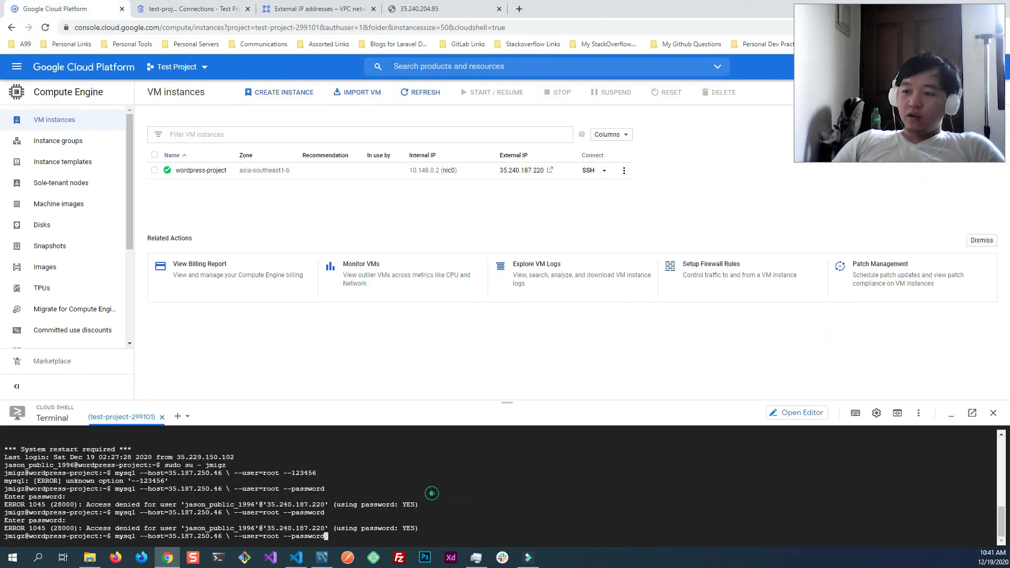
pyautogui.tripleClick(432, 493)
pyautogui.press('BackSpace')
pyautogui.press('BackSpace')
pyautogui.press('BackSpace')
pyautogui.press('BackSpace')
pyautogui.press('BackSpace')
pyautogui.press('BackSpace')
pyautogui.press('BackSpace')
pyautogui.press('BackSpace')
pyautogui.press('BackSpace')
pyautogui.press('BackSpace')
pyautogui.press('BackSpace')
pyautogui.press('BackSpace')
pyautogui.press('BackSpace')
pyautogui.press('BackSpace')
pyautogui.press('BackSpace')
pyautogui.press('BackSpace')
pyautogui.press('BackSpace')
pyautogui.press('BackSpace')
pyautogui.press('BackSpace')
pyautogui.press('BackSpace')
pyautogui.press('BackSpace')
pyautogui.press('BackSpace')
pyautogui.press('BackSpace')
pyautogui.press('BackSpace')
pyautogui.press('BackSpace')
pyautogui.press('BackSpace')
pyautogui.press('BackSpace')
pyautogui.press('BackSpace')
pyautogui.press('BackSpace')
pyautogui.press('BackSpace')
pyautogui.press('BackSpace')
pyautogui.press('BackSpace')
pyautogui.press('BackSpace')
pyautogui.press('BackSpace')
pyautogui.press('BackSpace')
pyautogui.press('BackSpace')
pyautogui.press('BackSpace')
pyautogui.press('BackSpace')
pyautogui.press('BackSpace')
pyautogui.press('BackSpace')
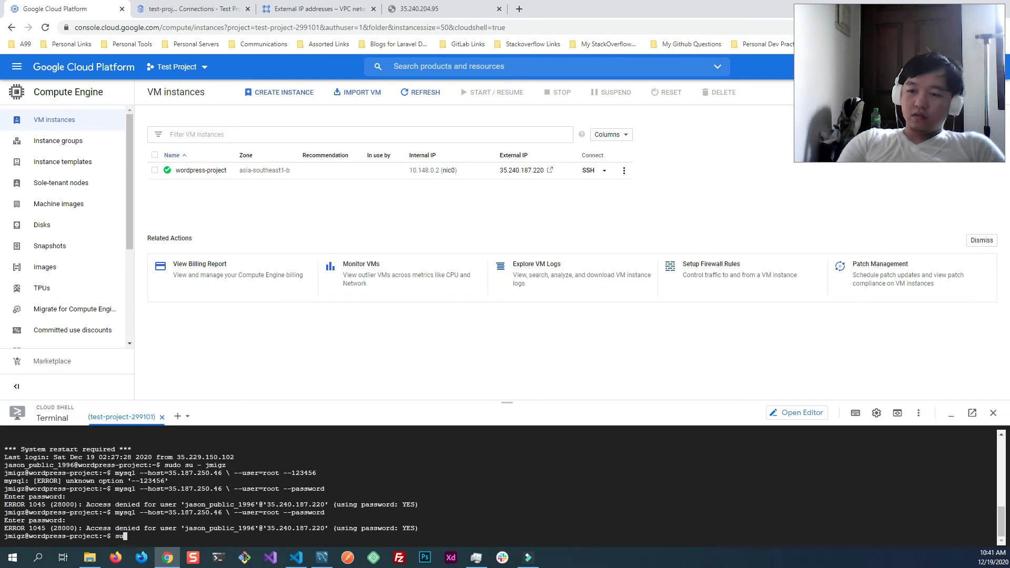
pyautogui.write('-t')
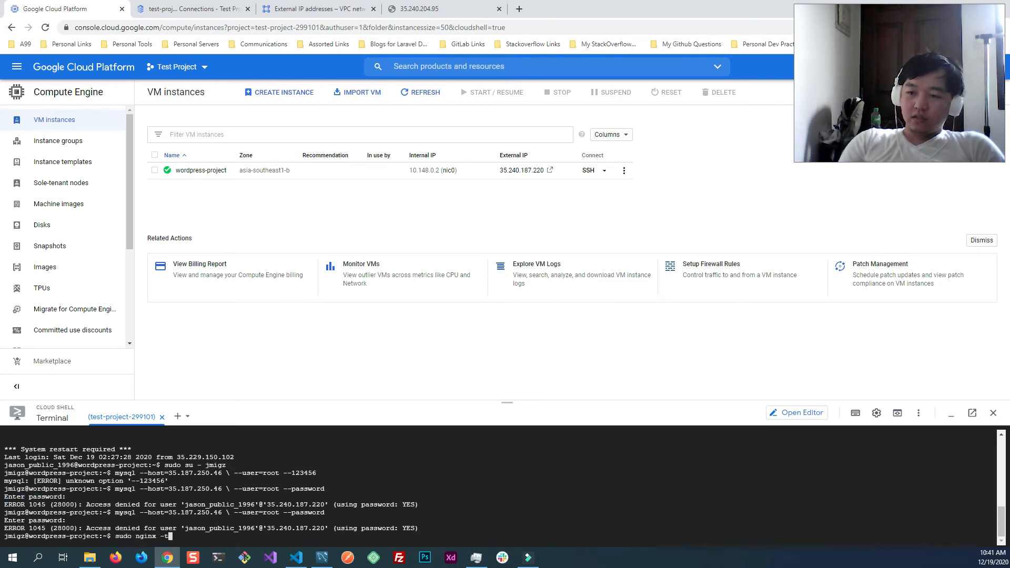
pyautogui.press('Return')
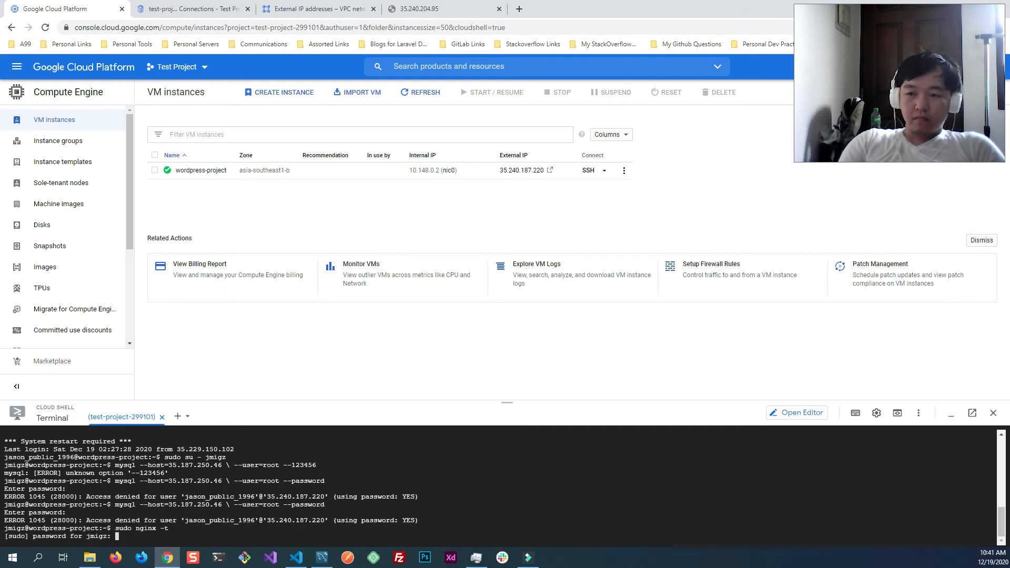
pyautogui.press('Return')
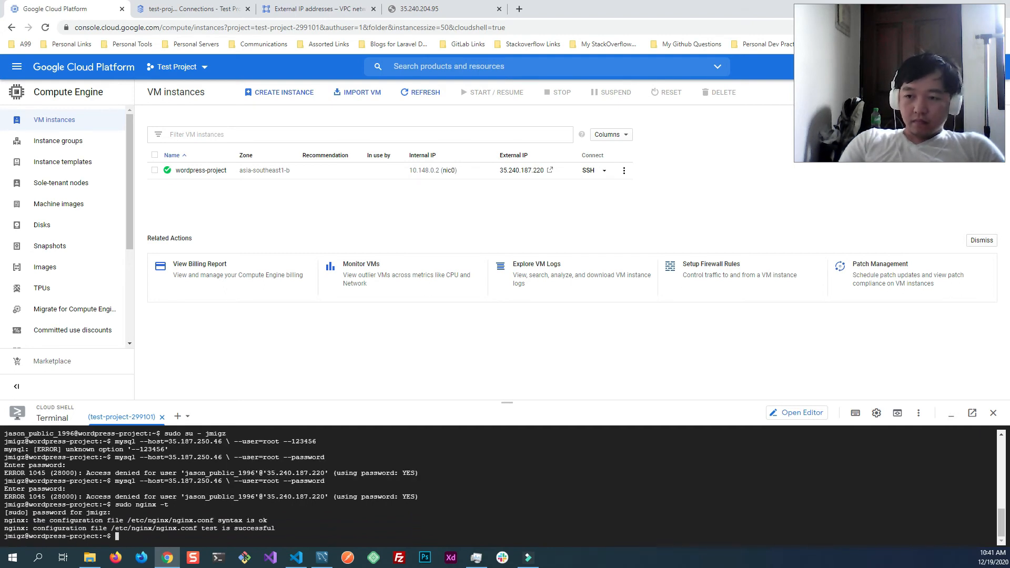
# - Check the nginx service with sudo systemctl status nginx and return to the shell prompt
pyautogui.write('sudo nginx')
pyautogui.press('BackSpace')
pyautogui.press('BackSpace')
pyautogui.press('BackSpace')
pyautogui.press('BackSpace')
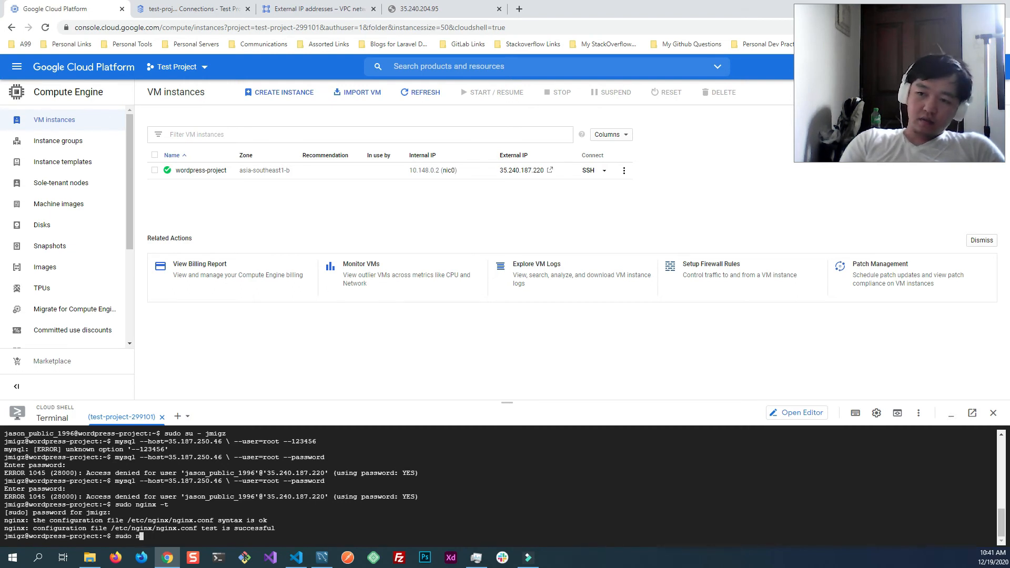
pyautogui.write('systemctl status ning')
pyautogui.press('BackSpace')
pyautogui.press('BackSpace')
pyautogui.write('ginx')
pyautogui.press('Return')
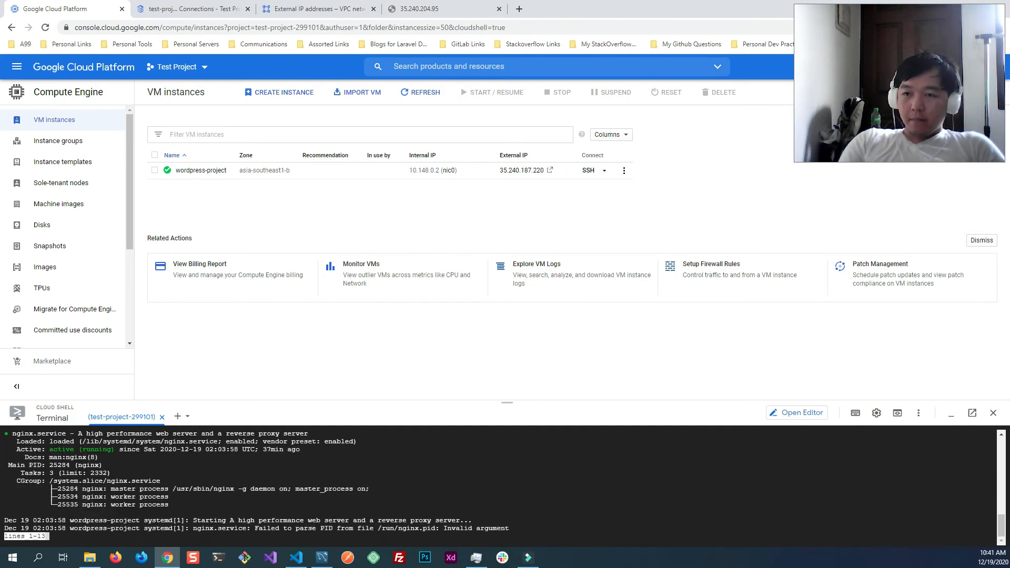
pyautogui.write('q')
pyautogui.write('sudo syste')
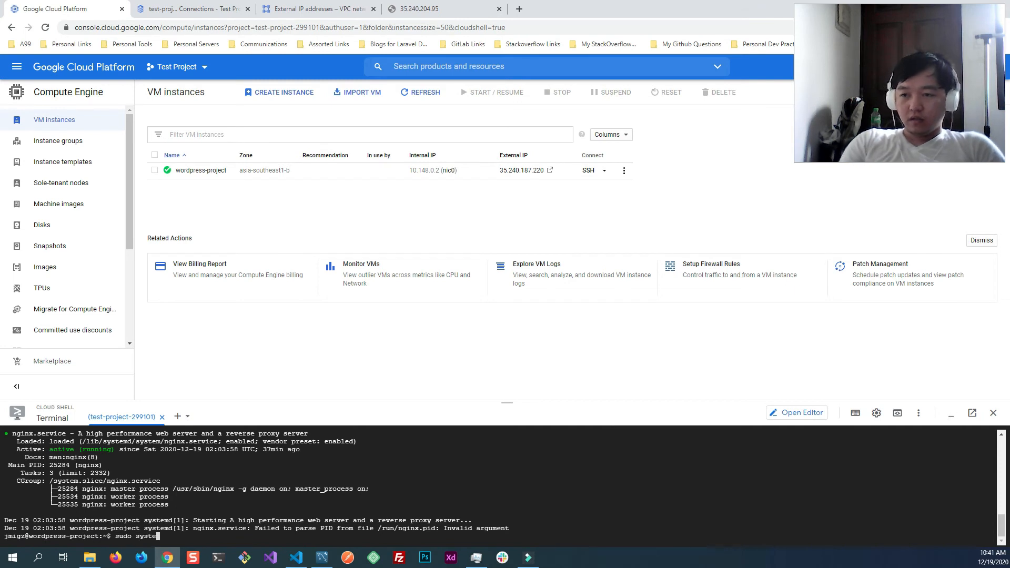
pyautogui.write('mctl reload ni')
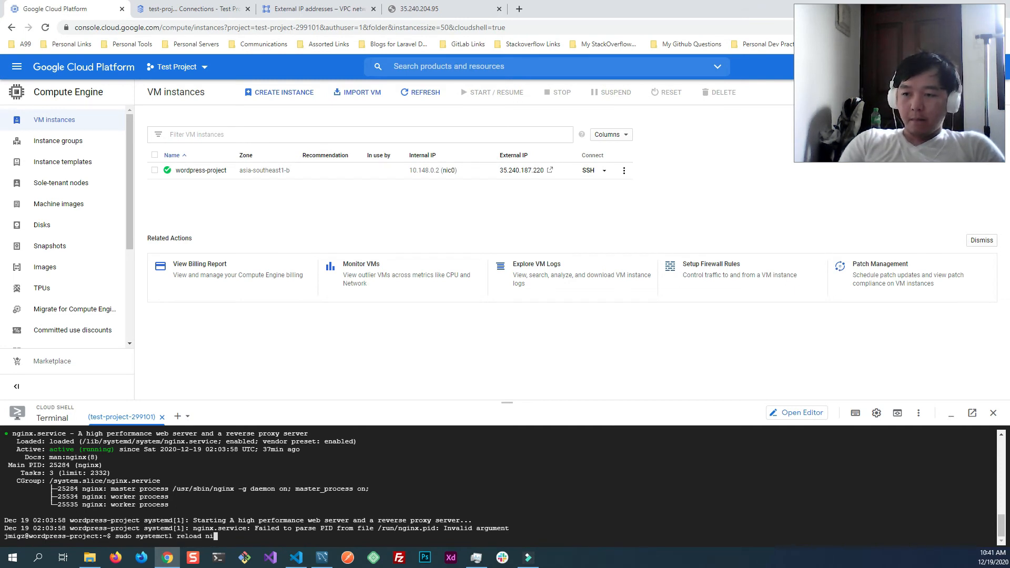
pyautogui.press('BackSpace')
pyautogui.write('ginx')
# - Reload the web server on the VM with sudo systemctl reload nginx
pyautogui.press('Return')
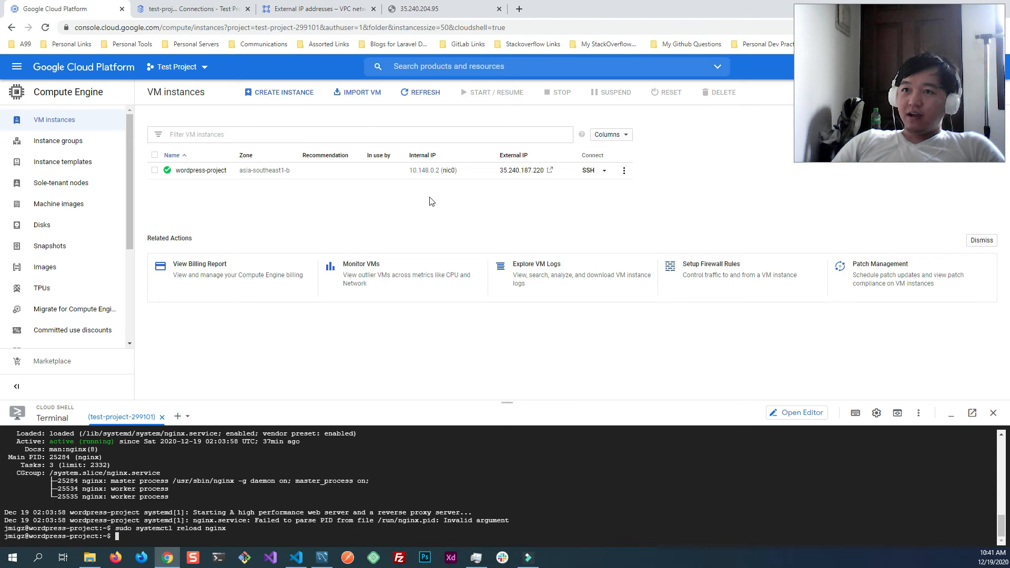
# - Copy the wordpress-project VM's external IP, load the site at 35.240.187.220, and return to the VM's Cloud Shell
pyautogui.click(299, 11)
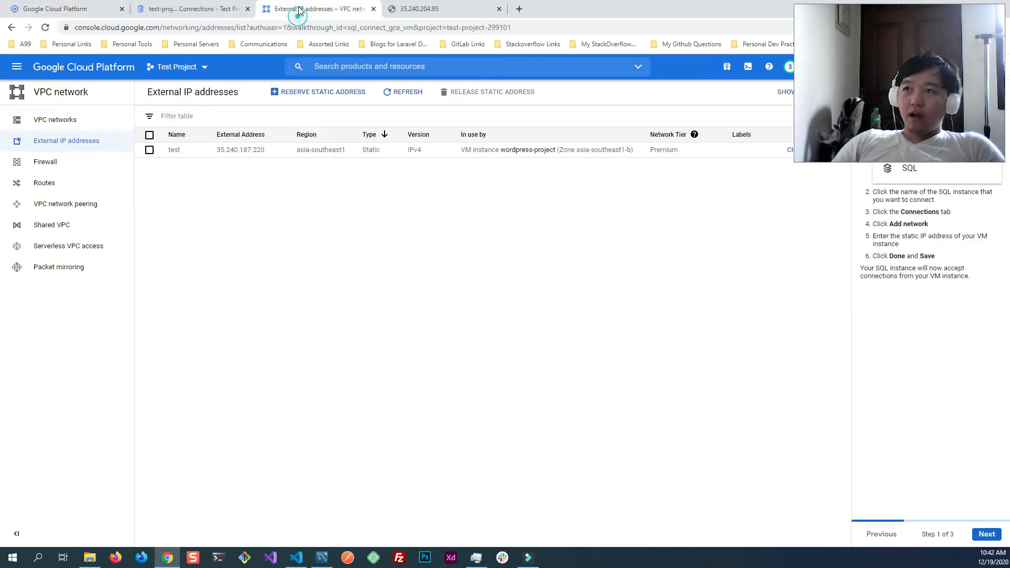
pyautogui.click(60, 8)
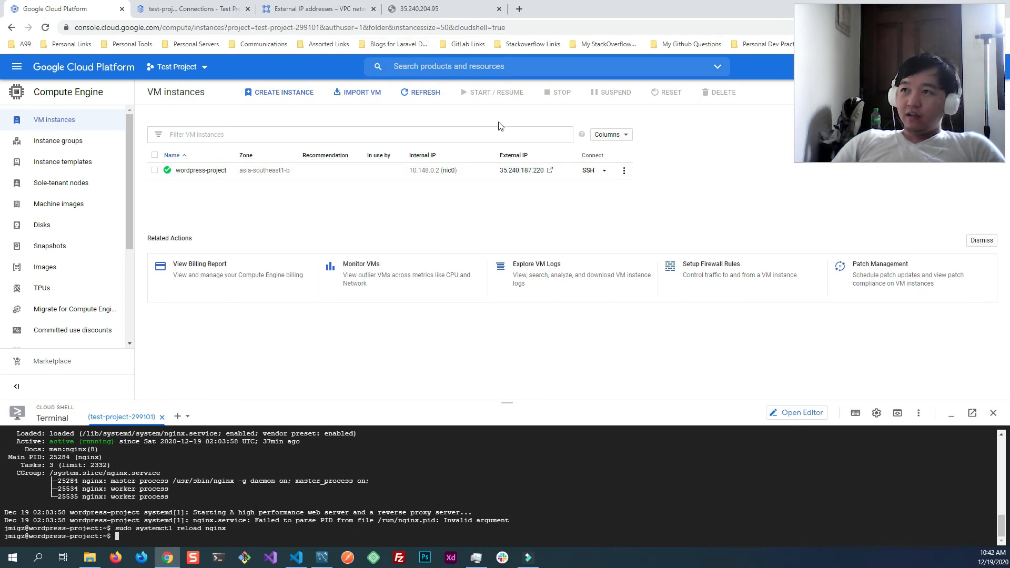
pyautogui.click(559, 172)
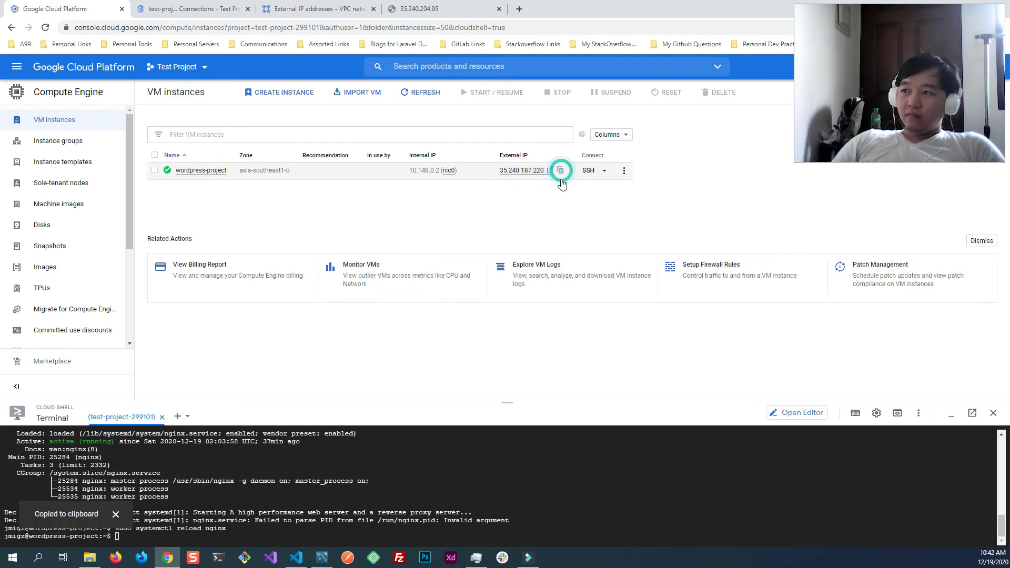
pyautogui.click(425, 11)
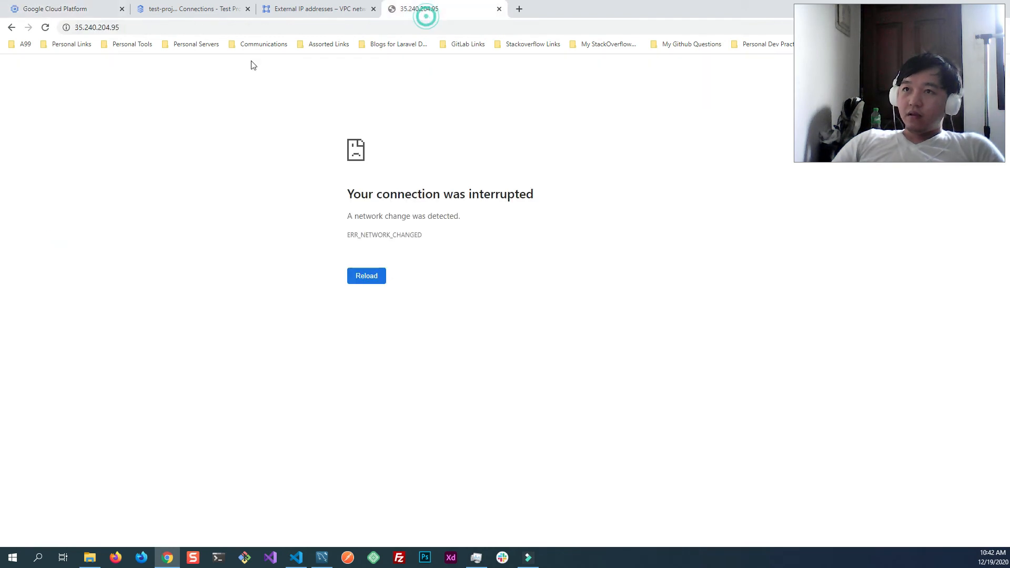
pyautogui.click(184, 27)
pyautogui.hotkey('ctrl', 'v')
pyautogui.press('Return')
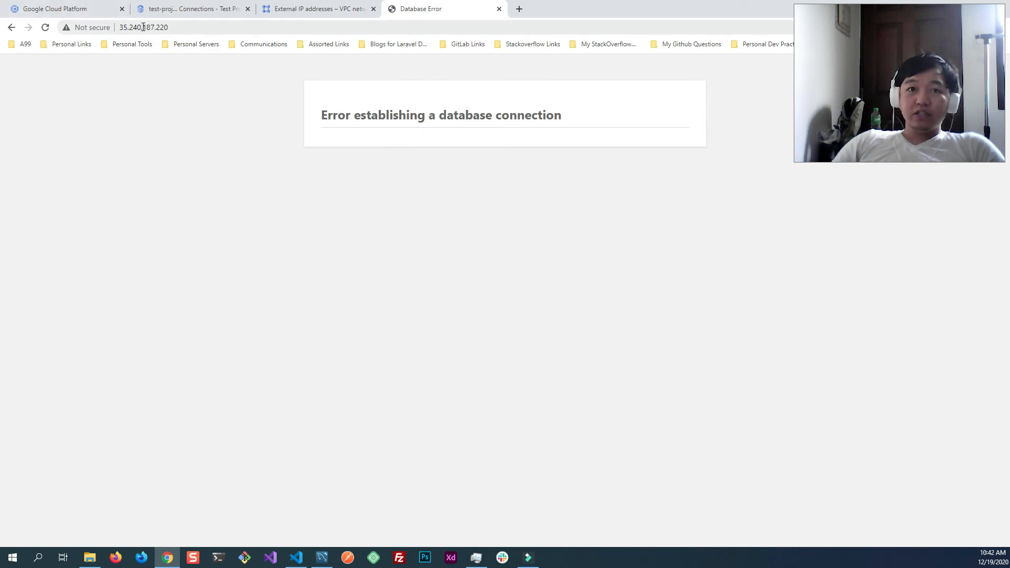
pyautogui.click(58, 9)
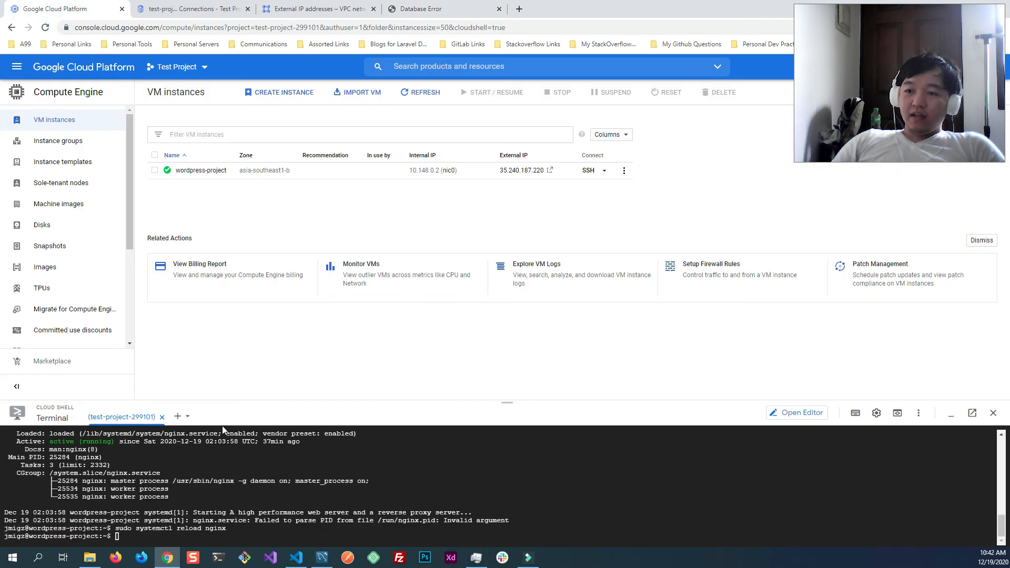
# - Change into the Code directory on the VM and list its files
pyautogui.click(332, 493)
pyautogui.write('cd /')
pyautogui.press('BackSpace')
pyautogui.press('BackSpace')
pyautogui.press('BackSpace')
pyautogui.write('d Code')
pyautogui.press('Return')
pyautogui.write('ls')
pyautogui.press('Return')
# - Open wp-config.php for editing with sudo nano and enlarge the Cloud Shell terminal to show the MySQL settings
pyautogui.write('sudo')
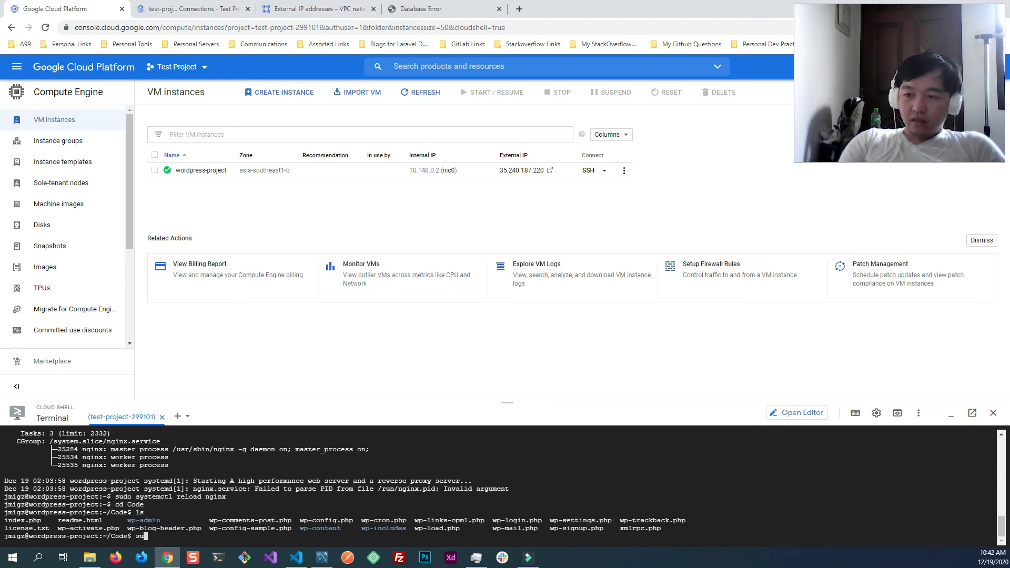
pyautogui.press('BackSpace')
pyautogui.press('BackSpace')
pyautogui.press('BackSpace')
pyautogui.press('BackSpace')
pyautogui.press('BackSpace')
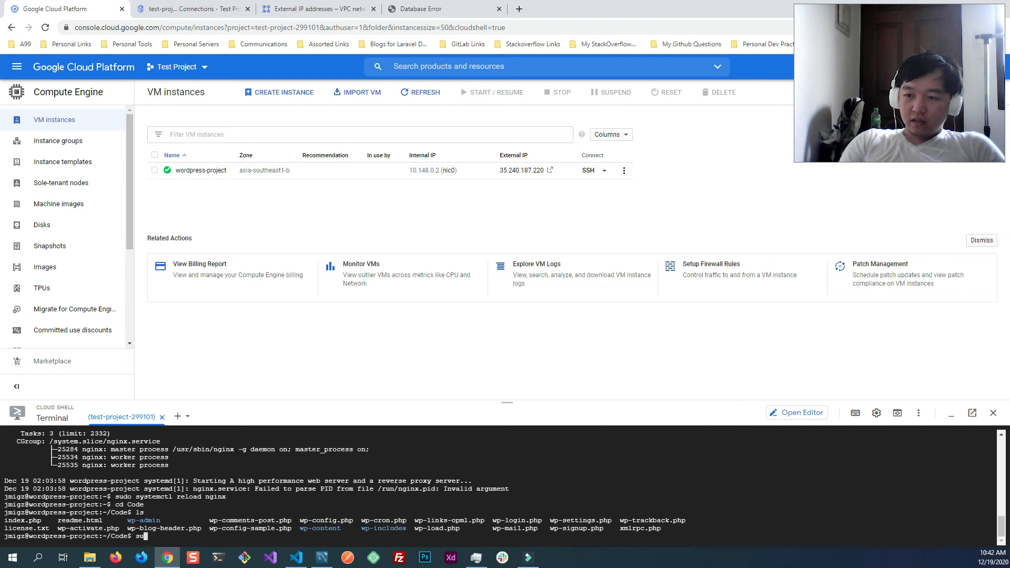
pyautogui.write('sudo nano ')
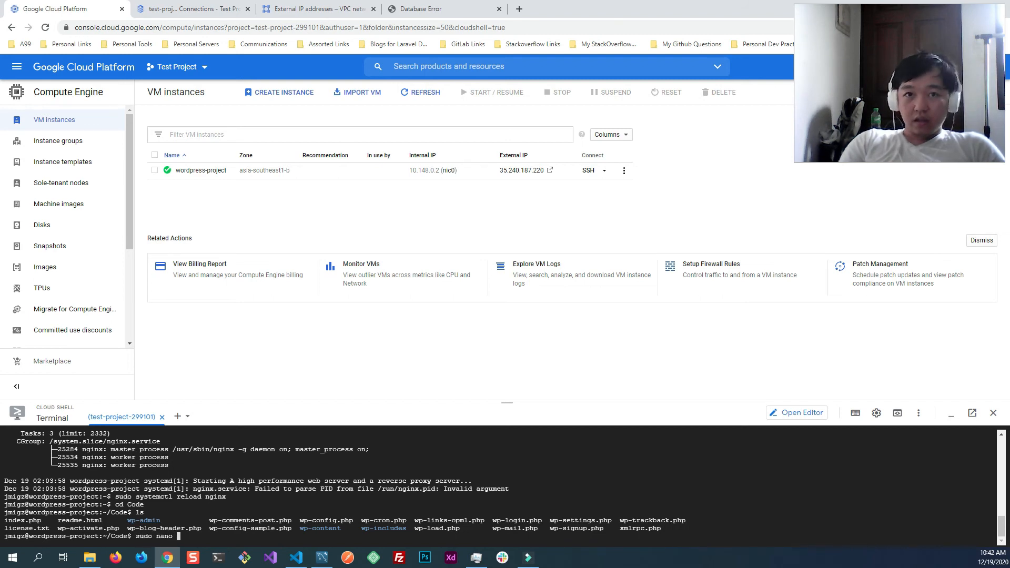
pyautogui.write('wp-con')
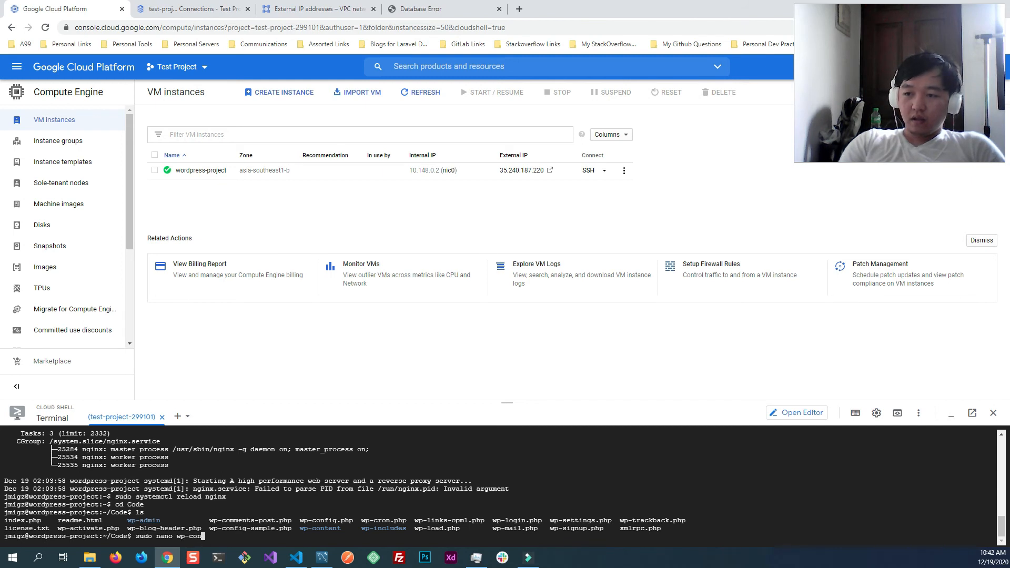
pyautogui.write('fig.php')
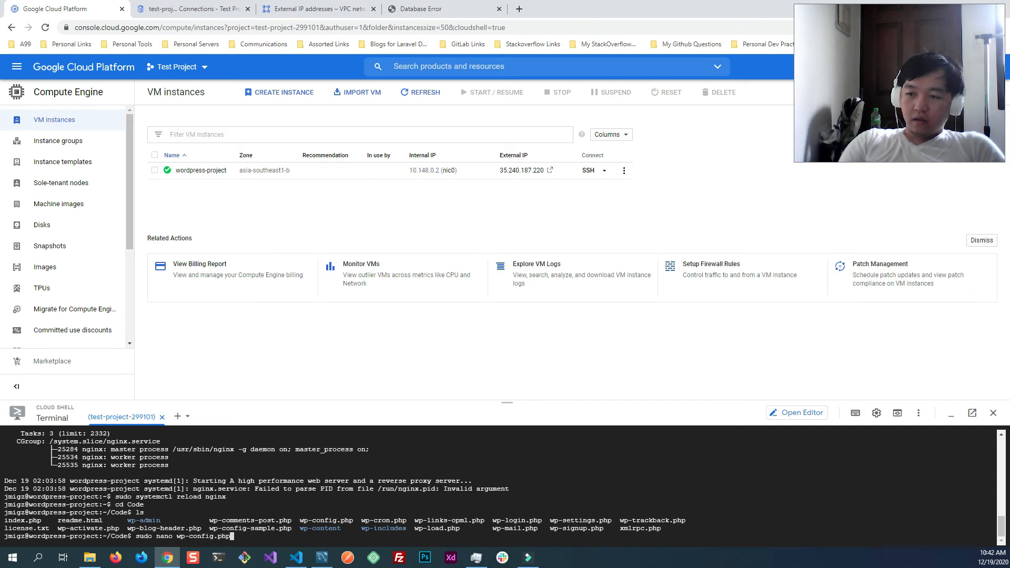
pyautogui.press('Return')
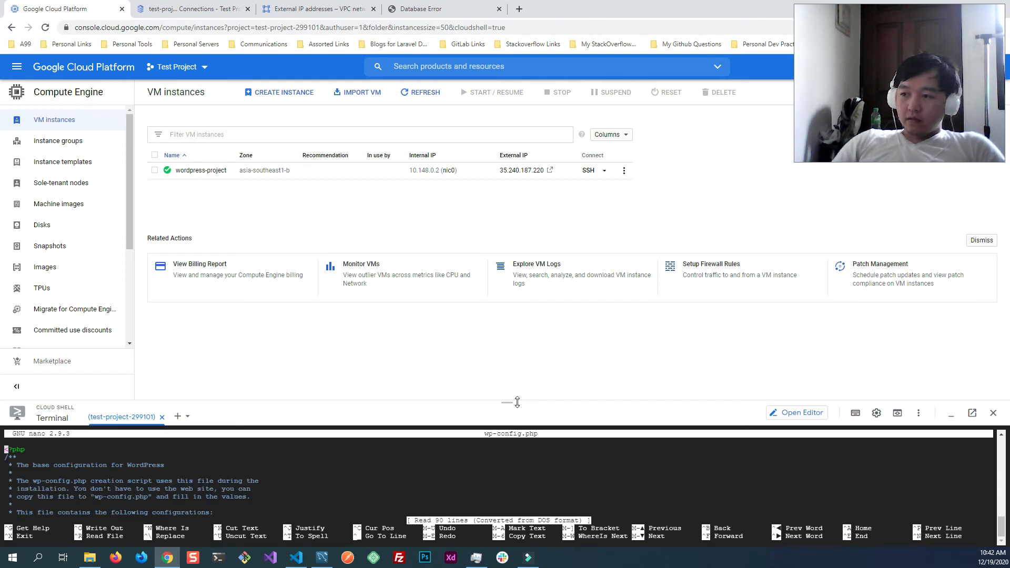
pyautogui.moveTo(517, 402); pyautogui.dragTo(520, 222)
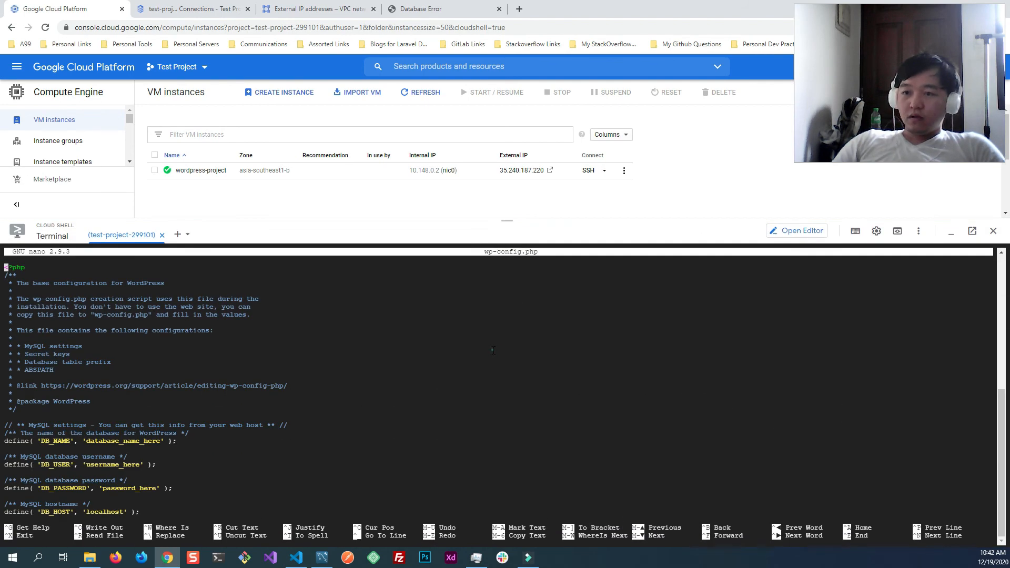
# - Go to the DB_NAME value in wp-config.php and copy the name wordpress_db from test-project-db's database list
pyautogui.press('Down')
pyautogui.press('Down')
pyautogui.press('Down')
pyautogui.press('Down')
pyautogui.press('Down')
pyautogui.press('Down')
pyautogui.press('Down')
pyautogui.press('Down')
pyautogui.press('Down')
pyautogui.press('Down')
pyautogui.press('Down')
pyautogui.press('Down')
pyautogui.press('Down')
pyautogui.press('Down')
pyautogui.press('Down')
pyautogui.press('Down')
pyautogui.press('Down')
pyautogui.press('Down')
pyautogui.press('Down')
pyautogui.press('Down')
pyautogui.press('Down')
pyautogui.press('Down')
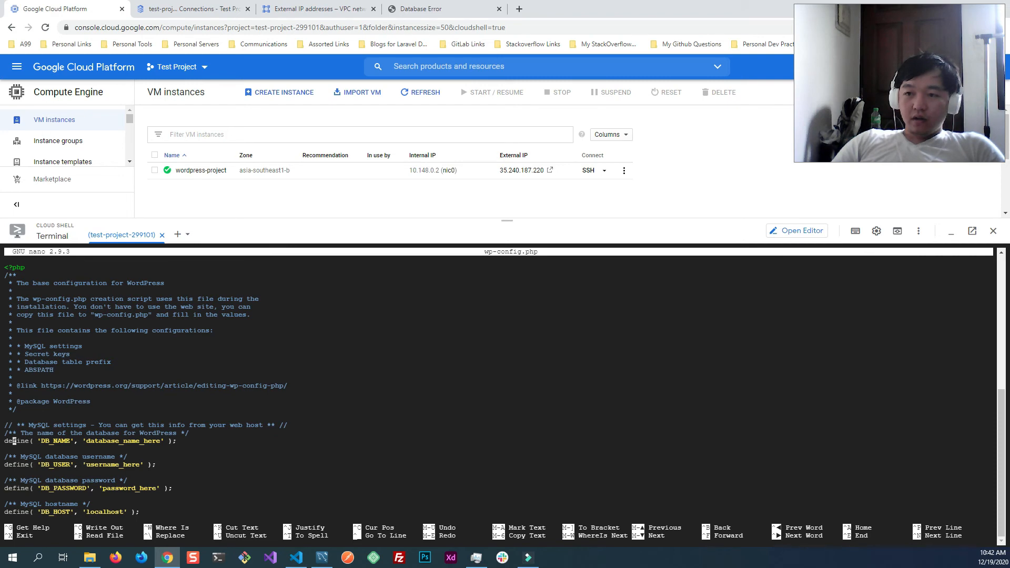
pyautogui.press('Right')
pyautogui.press('Right')
pyautogui.press('Right')
pyautogui.press('Right')
pyautogui.press('Right')
pyautogui.press('Right')
pyautogui.press('Right')
pyautogui.press('Right')
pyautogui.press('Right')
pyautogui.press('Right')
pyautogui.press('Right')
pyautogui.press('Right')
pyautogui.press('Right')
pyautogui.press('Right')
pyautogui.press('Right')
pyautogui.press('Right')
pyautogui.press('Right')
pyautogui.press('Right')
pyautogui.press('Right')
pyautogui.press('Right')
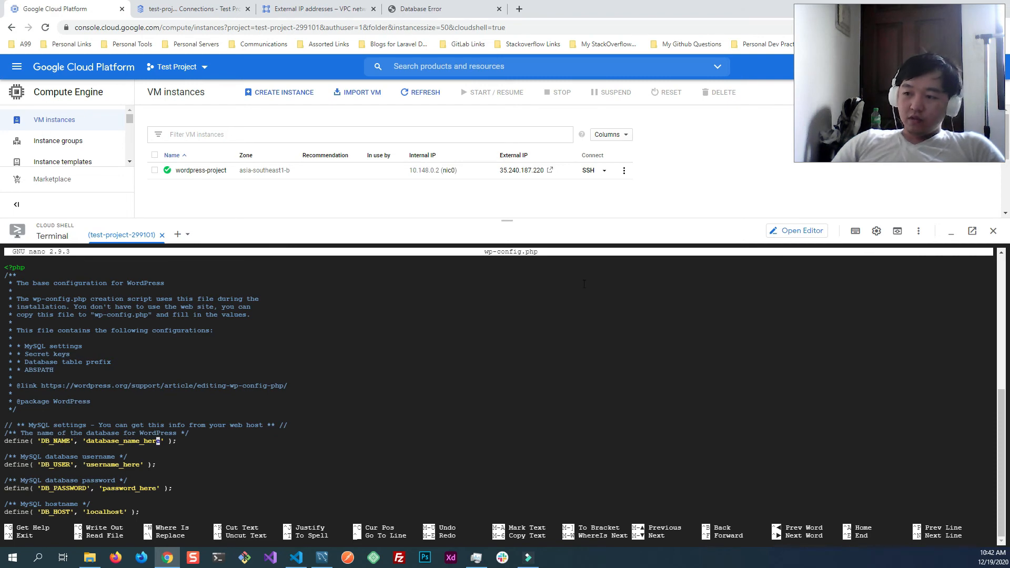
pyautogui.click(178, 8)
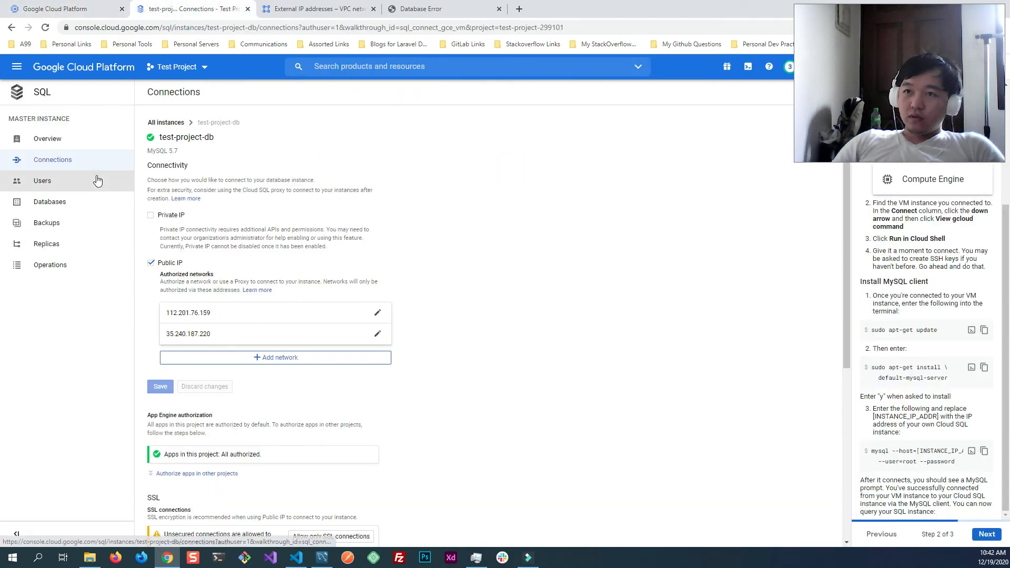
pyautogui.click(69, 204)
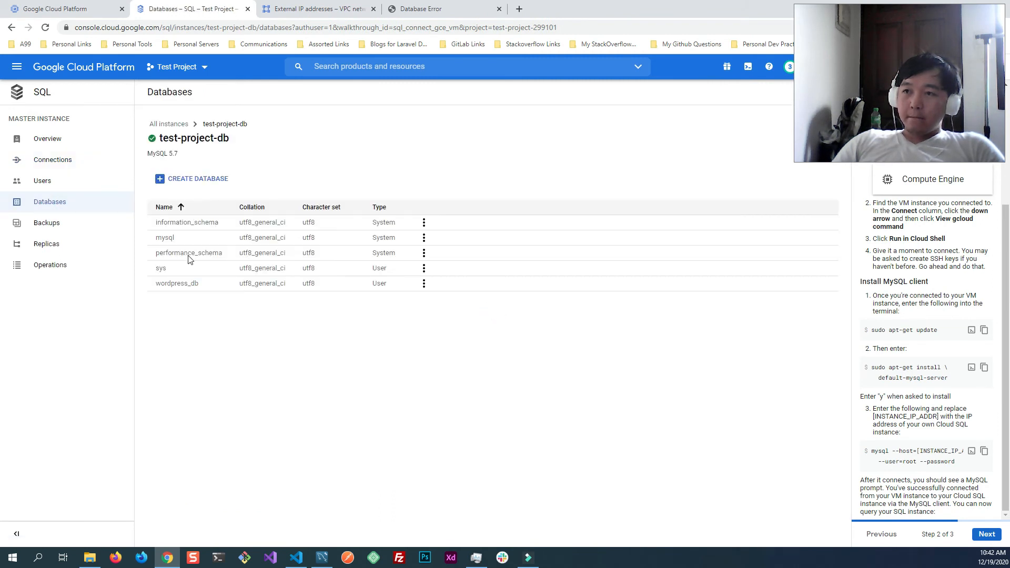
pyautogui.moveTo(201, 285); pyautogui.dragTo(154, 286)
pyautogui.hotkey('ctrl', 'c')
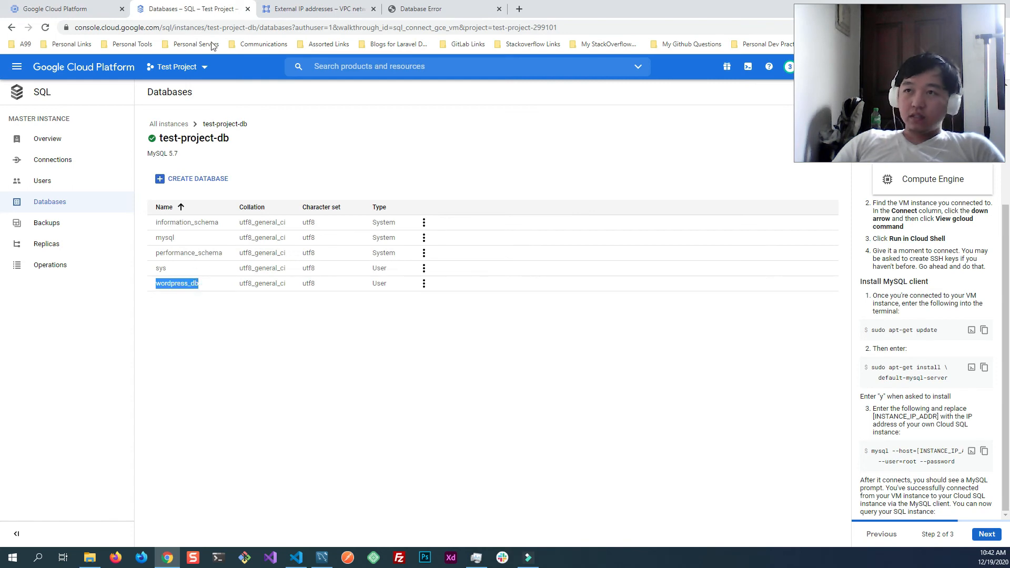
pyautogui.click(81, 11)
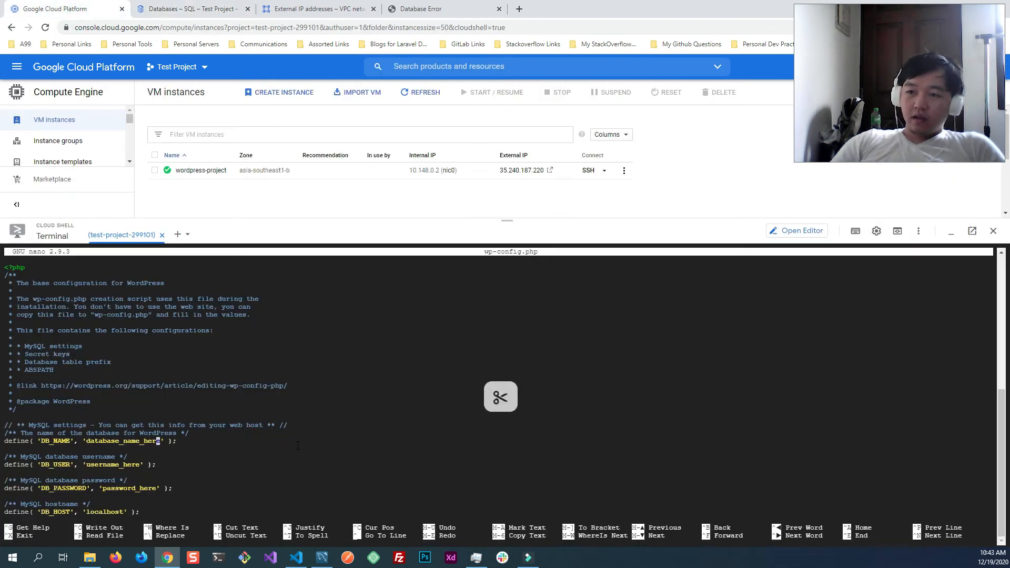
# - Replace the DB_NAME placeholder in wp-config.php with wordpress_db
pyautogui.press('BackSpace')
pyautogui.press('BackSpace')
pyautogui.press('BackSpace')
pyautogui.press('BackSpace')
pyautogui.press('BackSpace')
pyautogui.press('BackSpace')
pyautogui.press('BackSpace')
pyautogui.press('BackSpace')
pyautogui.press('BackSpace')
pyautogui.press('BackSpace')
pyautogui.press('BackSpace')
pyautogui.press('BackSpace')
pyautogui.press('BackSpace')
pyautogui.press('BackSpace')
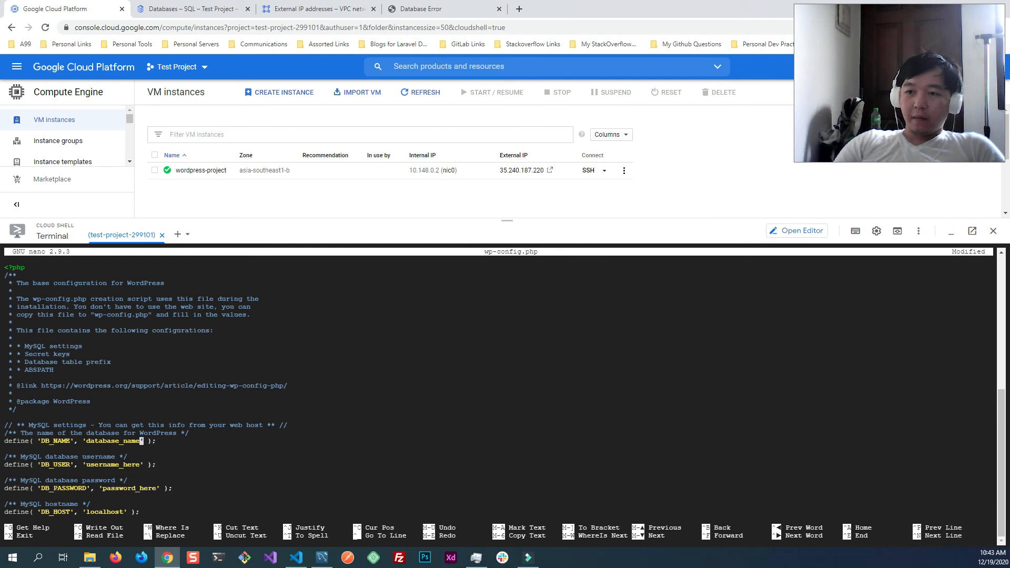
pyautogui.press('BackSpace')
pyautogui.press('BackSpace')
pyautogui.press('BackSpace')
pyautogui.press('BackSpace')
pyautogui.hotkey('ctrl', 'v')
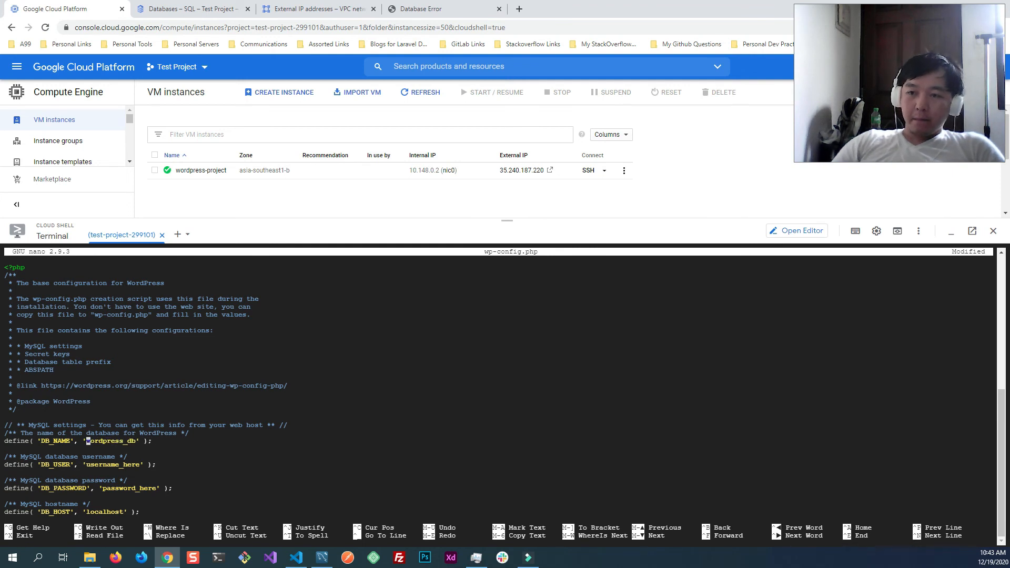
# - Replace the DB_USER placeholder in wp-config.php with the non-root user name copied from test-project-db's user accounts
pyautogui.press('Down')
pyautogui.press('Down')
pyautogui.press('BackSpace')
pyautogui.press('BackSpace')
pyautogui.press('BackSpace')
pyautogui.press('BackSpace')
pyautogui.press('BackSpace')
pyautogui.press('BackSpace')
pyautogui.press('BackSpace')
pyautogui.press('BackSpace')
pyautogui.press('BackSpace')
pyautogui.press('BackSpace')
pyautogui.press('BackSpace')
pyautogui.press('BackSpace')
pyautogui.press('BackSpace')
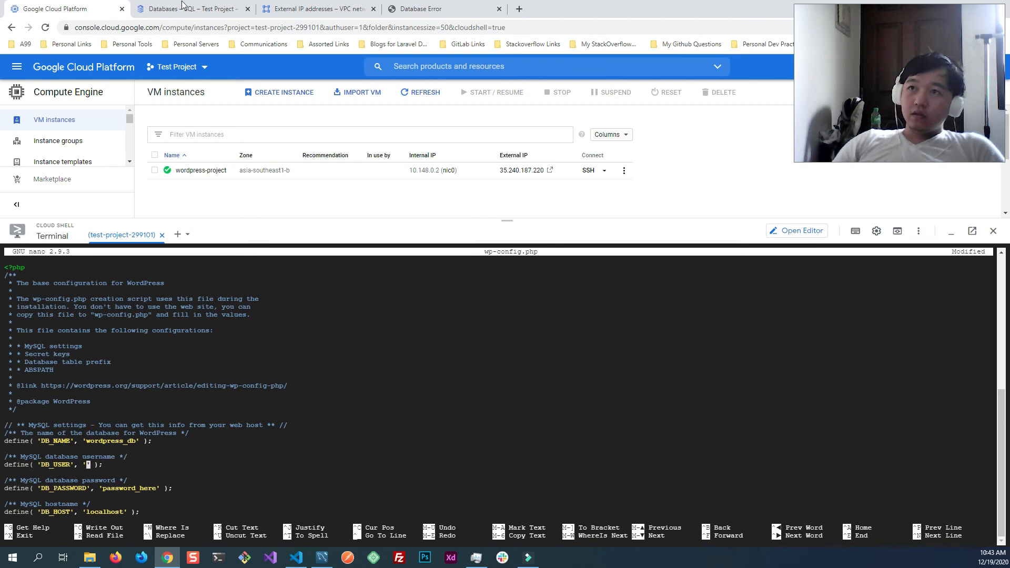
pyautogui.click(188, 12)
pyautogui.click(44, 181)
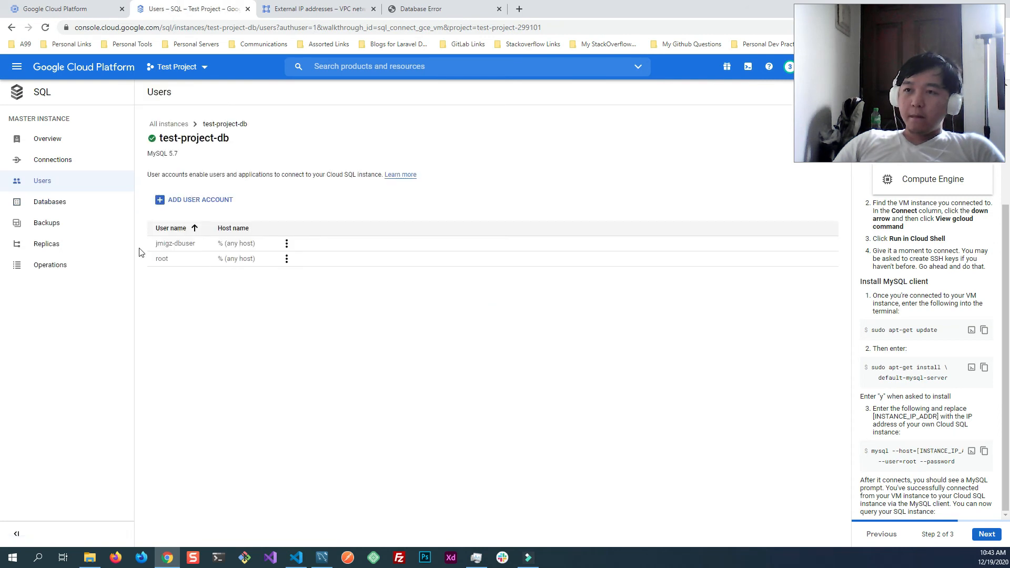
pyautogui.moveTo(199, 247); pyautogui.dragTo(157, 246)
pyautogui.hotkey('ctrl', 'c')
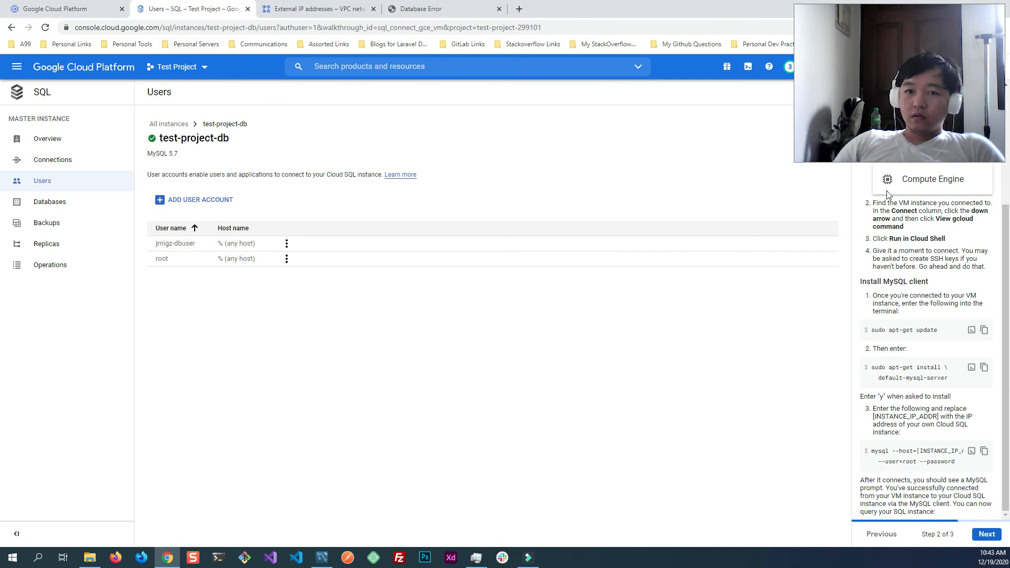
pyautogui.click(73, 11)
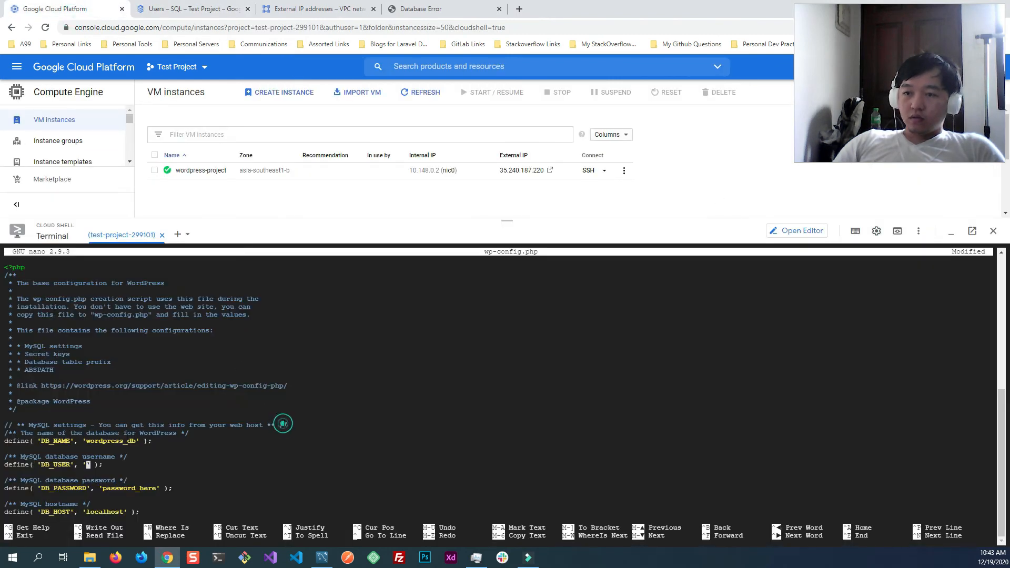
pyautogui.hotkey('ctrl', 'v')
# - Replace the DB_PASSWORD placeholder in wp-config.php with the database user's password
pyautogui.press('Down')
pyautogui.press('Down')
pyautogui.press('Down')
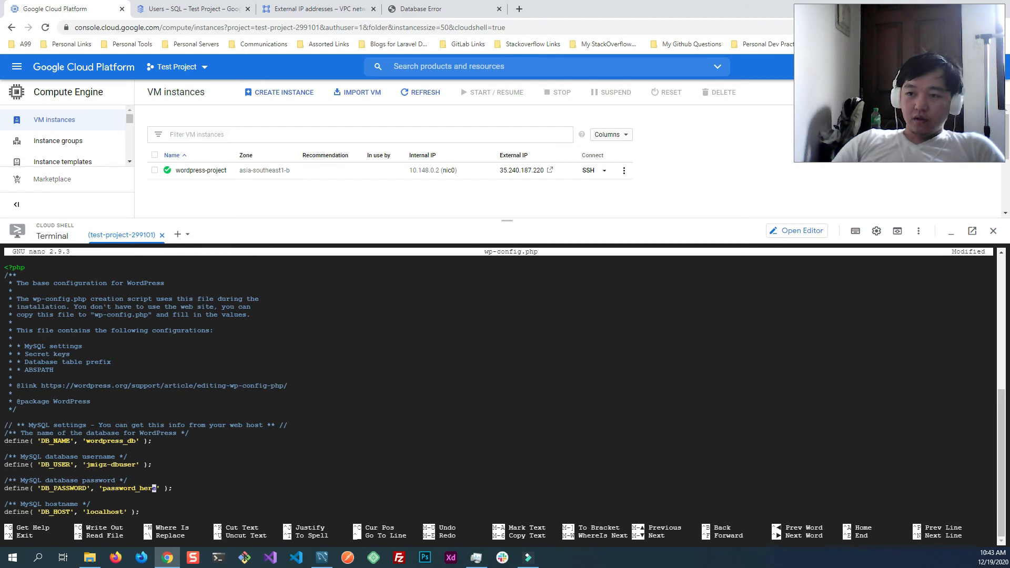
pyautogui.press('BackSpace')
pyautogui.press('BackSpace')
pyautogui.press('BackSpace')
pyautogui.press('BackSpace')
pyautogui.press('BackSpace')
pyautogui.press('BackSpace')
pyautogui.press('BackSpace')
pyautogui.press('BackSpace')
pyautogui.press('BackSpace')
pyautogui.press('BackSpace')
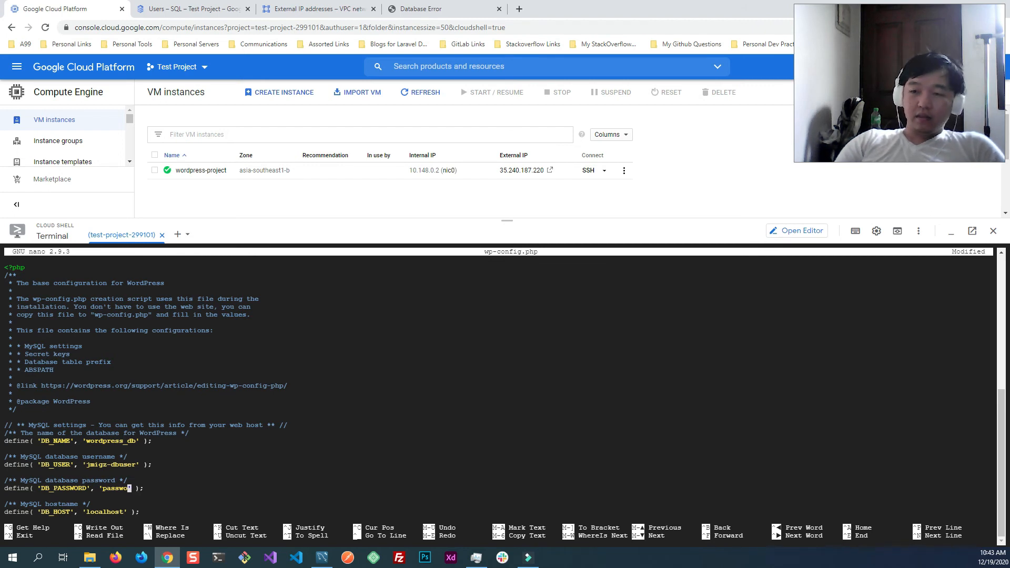
pyautogui.press('BackSpace')
pyautogui.press('BackSpace')
pyautogui.press('BackSpace')
pyautogui.write('12345')
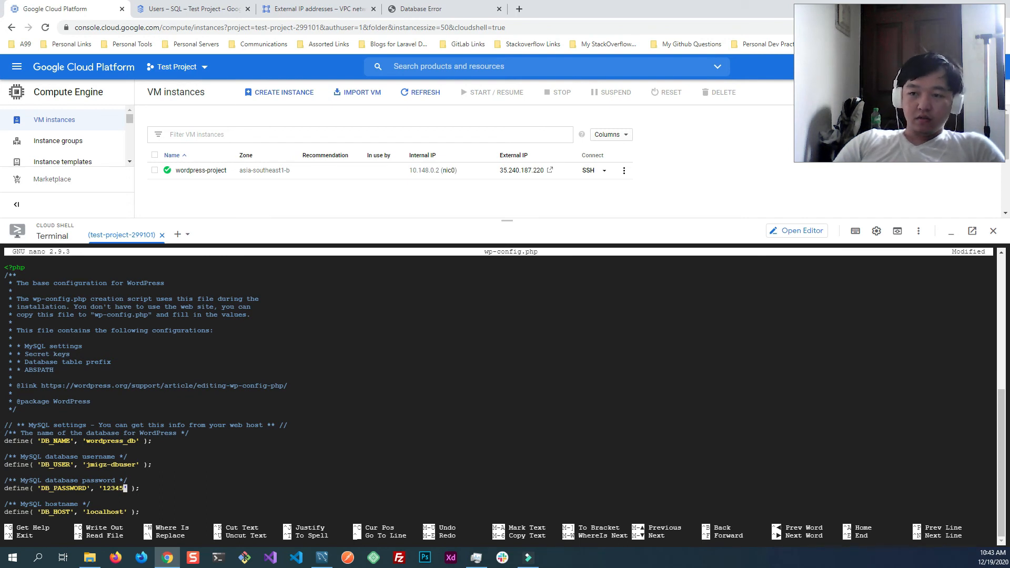
# - Set DB_HOST in wp-config.php to the public IP 35.187.250.46 copied from the test-project-db overview
pyautogui.press('Down')
pyautogui.press('Down')
pyautogui.press('Down')
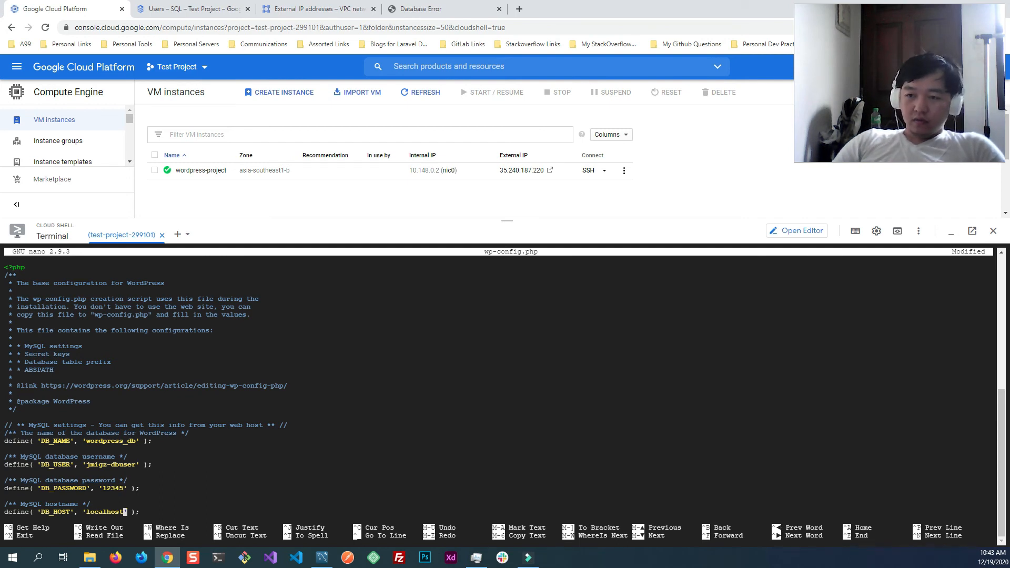
pyautogui.press('BackSpace')
pyautogui.press('BackSpace')
pyautogui.press('BackSpace')
pyautogui.press('BackSpace')
pyautogui.press('BackSpace')
pyautogui.press('BackSpace')
pyautogui.press('BackSpace')
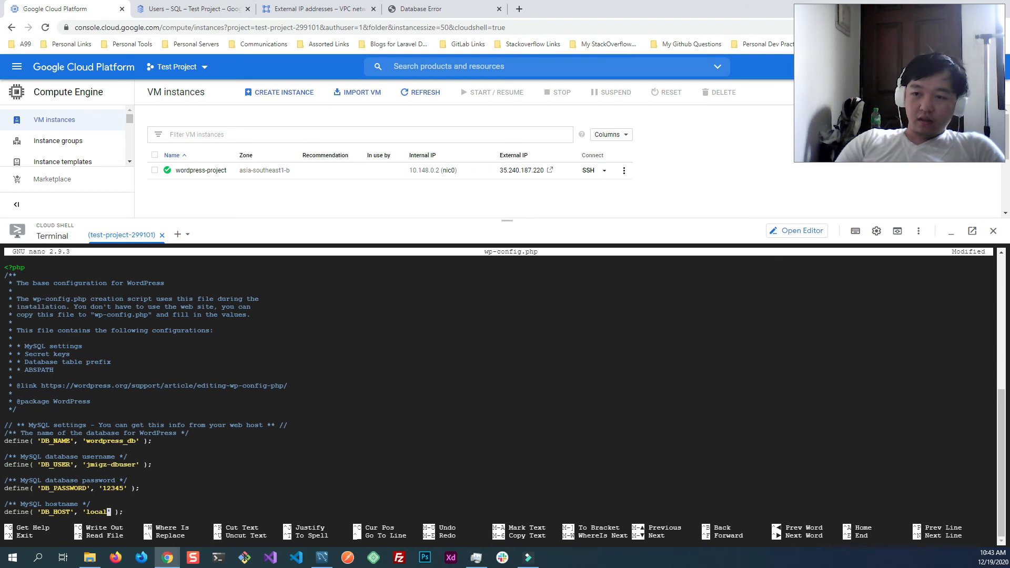
pyautogui.press('BackSpace')
pyautogui.press('BackSpace')
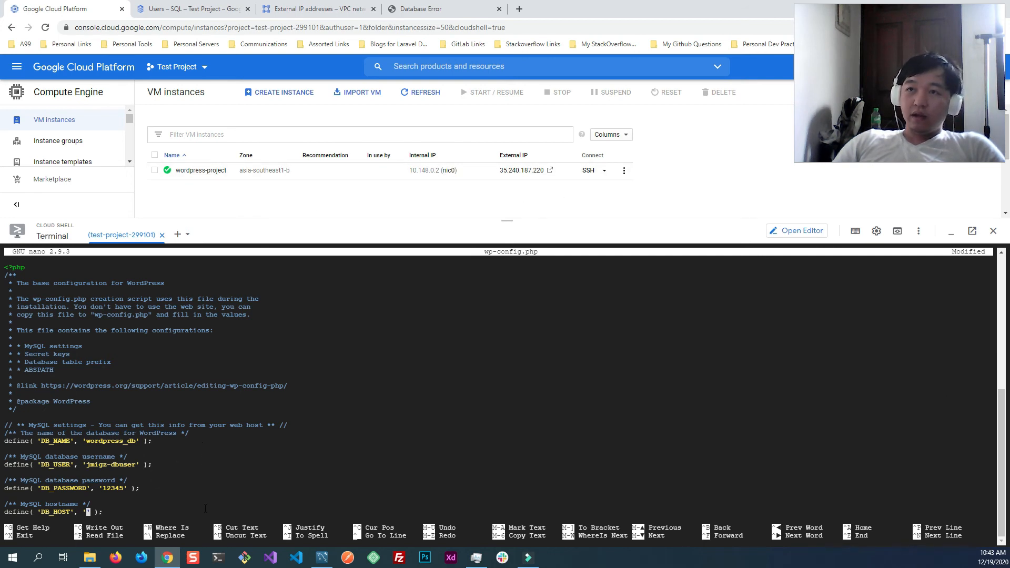
pyautogui.click(196, 11)
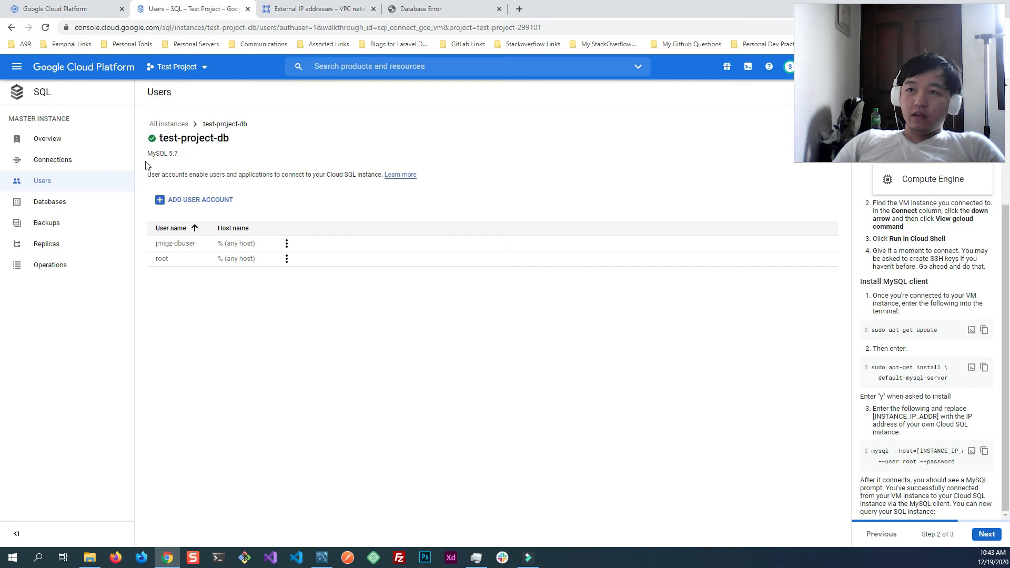
pyautogui.click(61, 140)
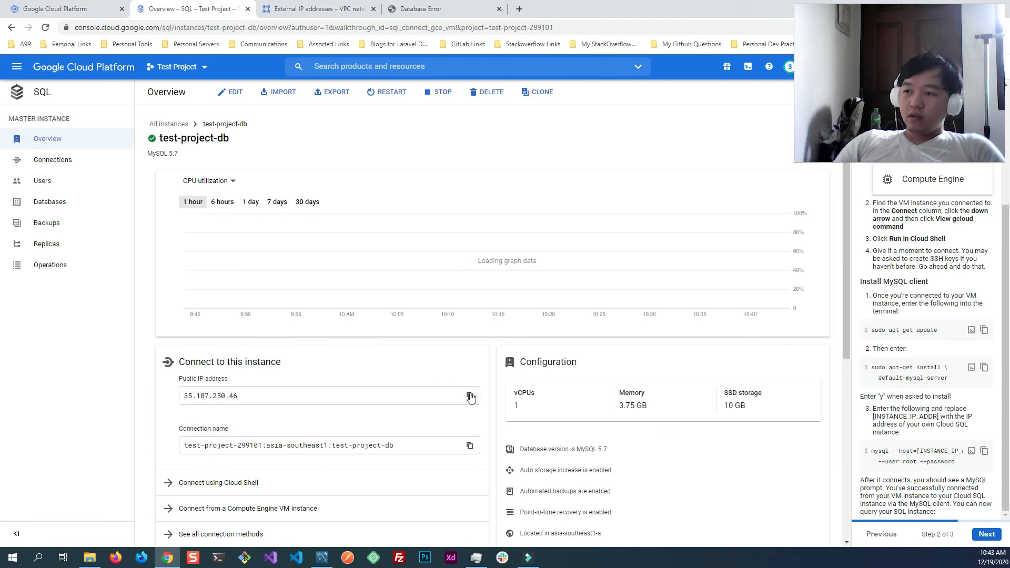
pyautogui.click(469, 395)
pyautogui.hotkey('ctrl', '1')
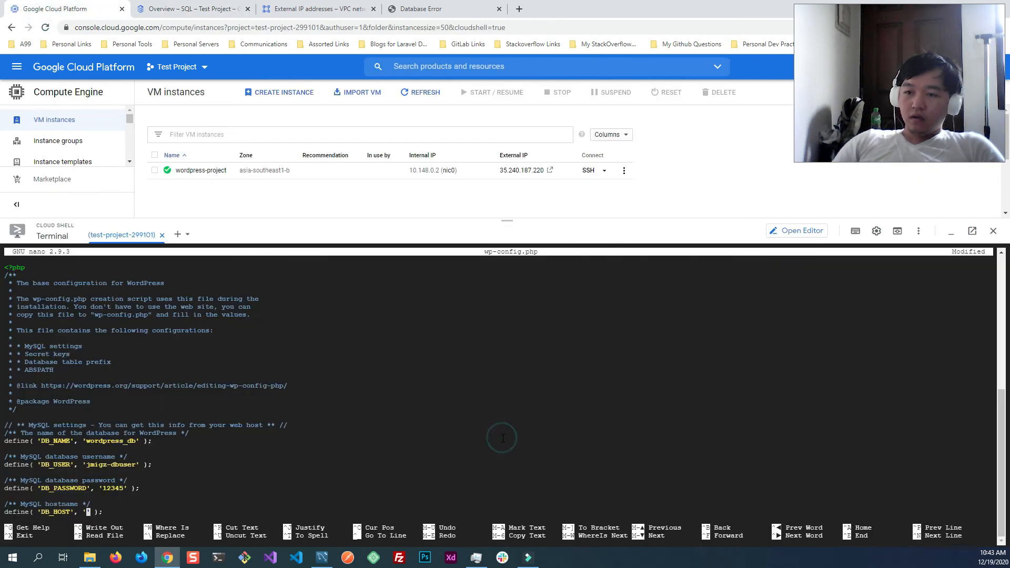
pyautogui.hotkey('ctrl', 'v')
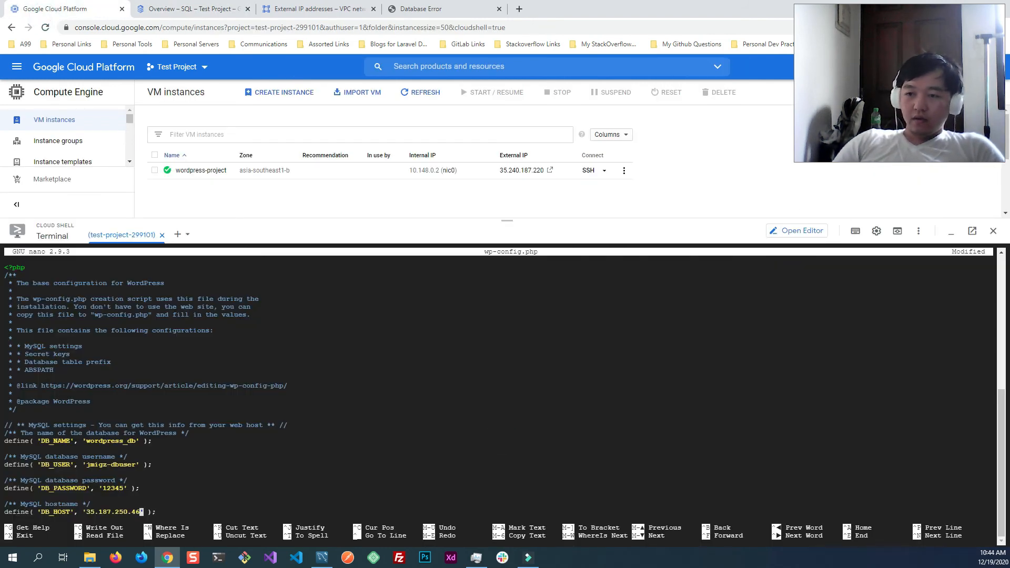
# - Move down through wp-config.php past the authentication unique keys and salts to review the remaining settings
pyautogui.press('Down')
pyautogui.press('Down')
pyautogui.press('Down')
pyautogui.press('Down')
pyautogui.press('Down')
pyautogui.press('Down')
pyautogui.press('Down')
pyautogui.press('Down')
pyautogui.press('Down')
pyautogui.press('Down')
pyautogui.press('Down')
pyautogui.press('Down')
pyautogui.press('Down')
pyautogui.press('Down')
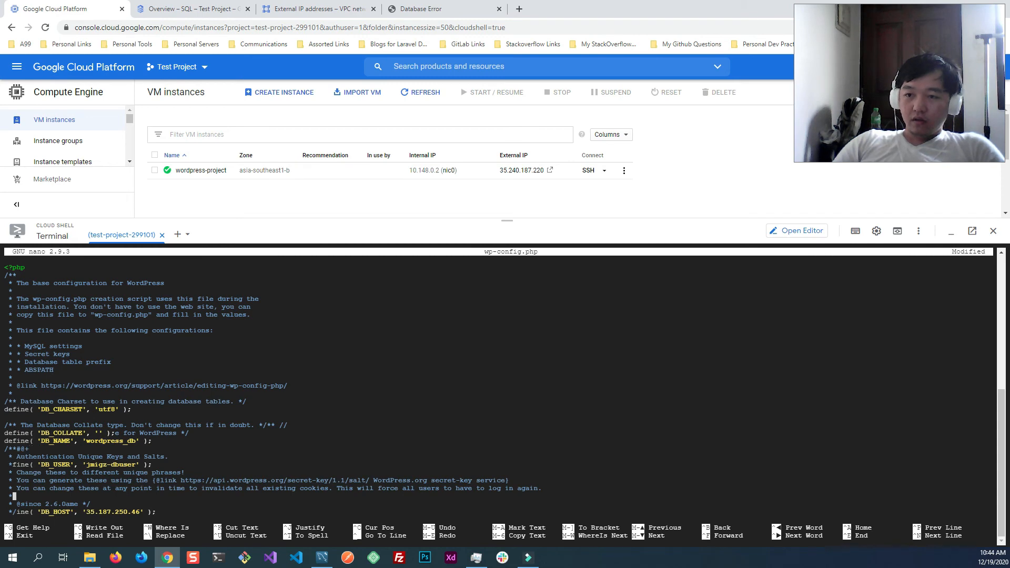
pyautogui.press('Down')
pyautogui.press('Down')
pyautogui.press('Down')
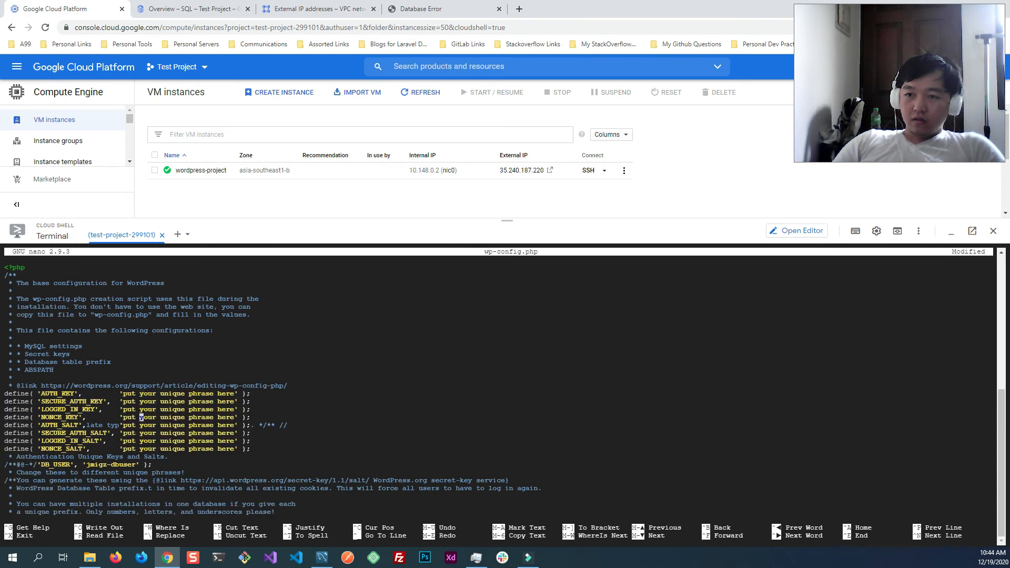
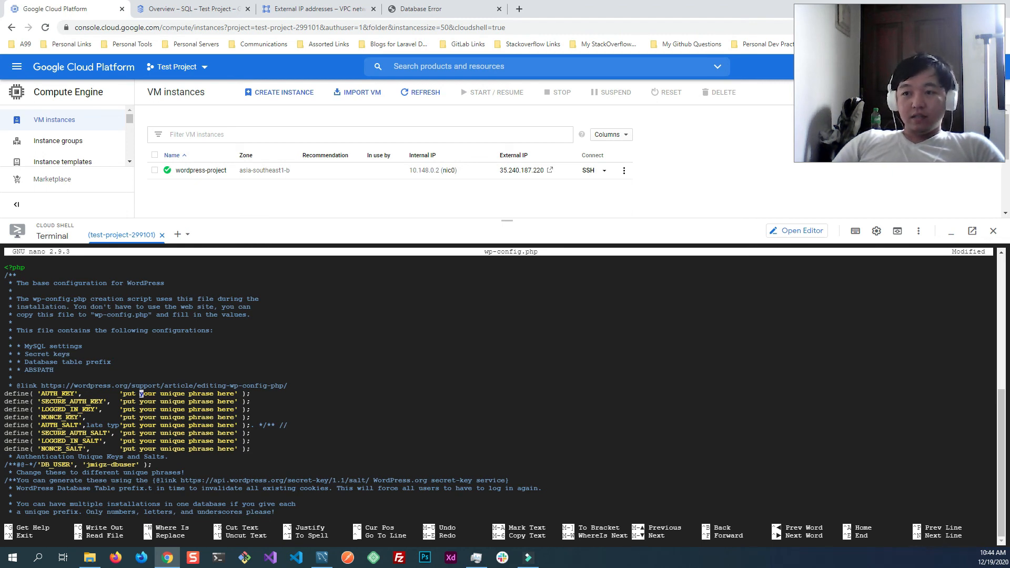
# - Go through the remaining settings to the end of wp-config.php, save the edited file and exit nano
pyautogui.press('Right')
pyautogui.press('Right')
pyautogui.press('Right')
pyautogui.press('Right')
pyautogui.press('Right')
pyautogui.press('Right')
pyautogui.press('Right')
pyautogui.press('Right')
pyautogui.press('Right')
pyautogui.press('Right')
pyautogui.press('Right')
pyautogui.press('Right')
pyautogui.press('Right')
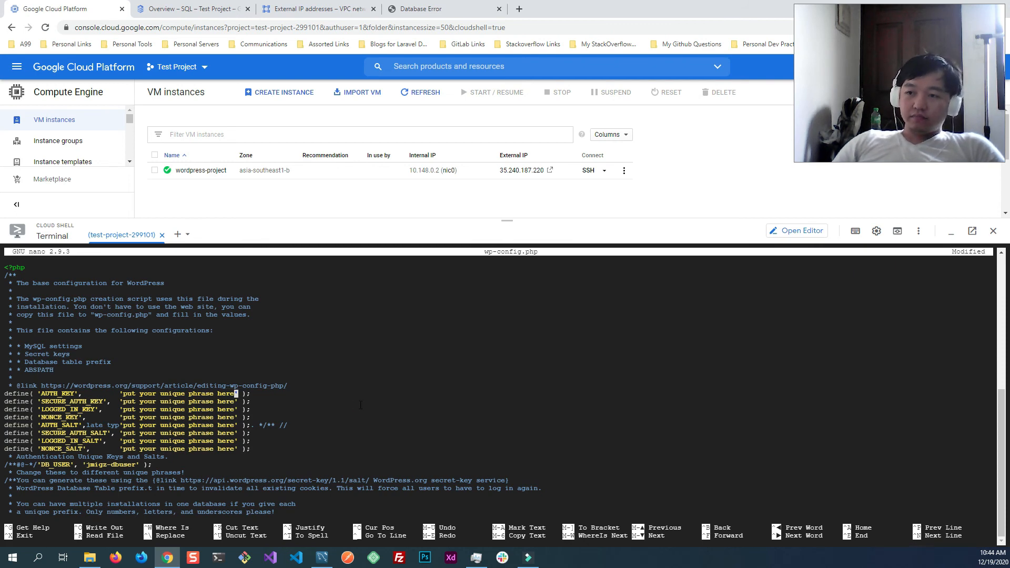
pyautogui.press('Down')
pyautogui.press('Down')
pyautogui.press('Down')
pyautogui.press('Down')
pyautogui.press('Down')
pyautogui.press('Down')
pyautogui.press('Down')
pyautogui.press('Down')
pyautogui.press('Down')
pyautogui.press('Down')
pyautogui.press('Down')
pyautogui.press('Down')
pyautogui.press('Down')
pyautogui.press('Down')
pyautogui.press('Down')
pyautogui.press('Down')
pyautogui.press('Down')
pyautogui.press('Down')
pyautogui.press('Down')
pyautogui.press('Down')
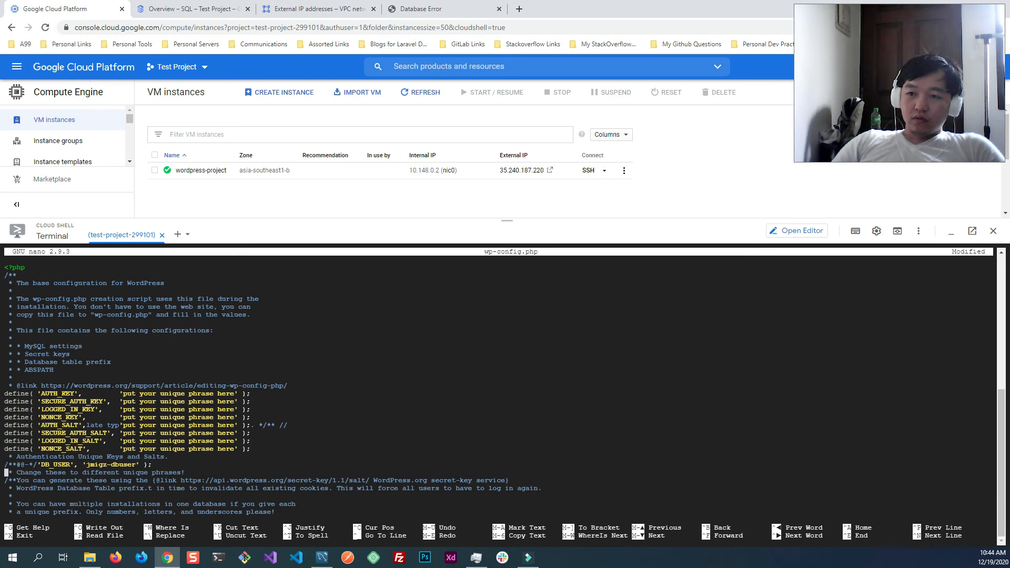
pyautogui.press('Down')
pyautogui.press('Down')
pyautogui.press('Down')
pyautogui.press('Down')
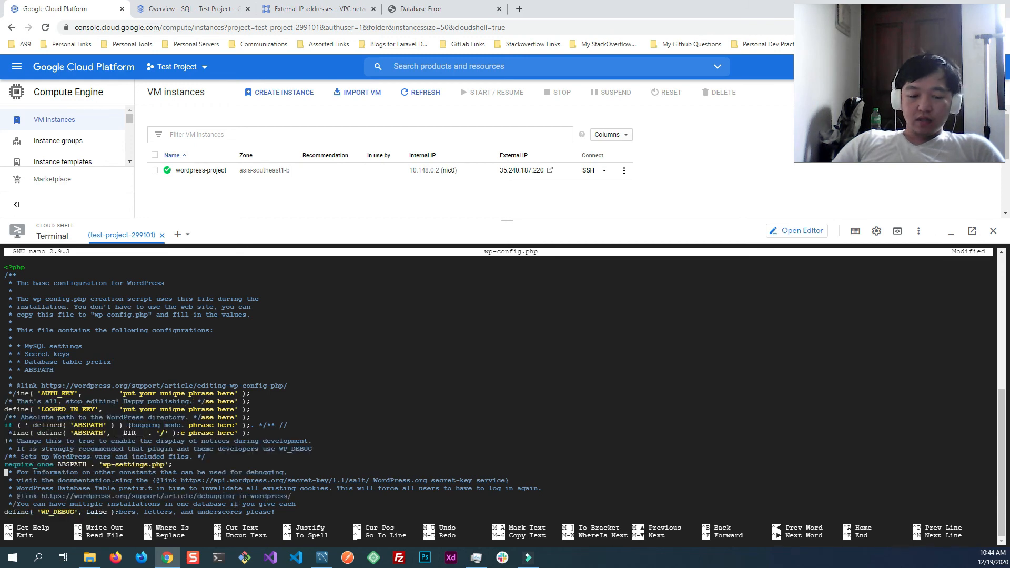
pyautogui.hotkey('ctrl', 'x')
pyautogui.press('y')
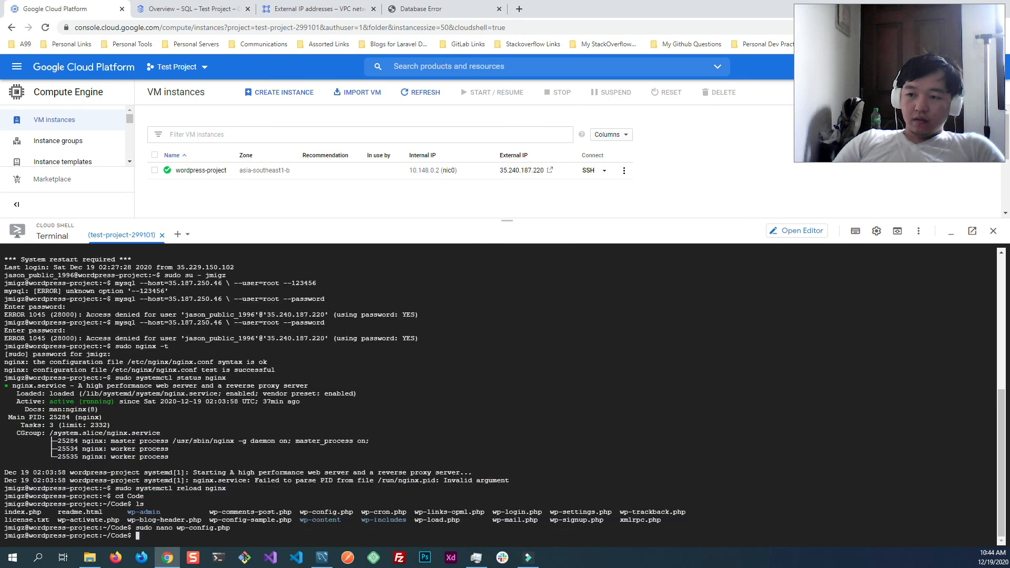
# - Print wp-config.php in the terminal and check the saved DB_NAME, DB_USER, DB_PASSWORD and DB_HOST values
pyautogui.write('cat wp-')
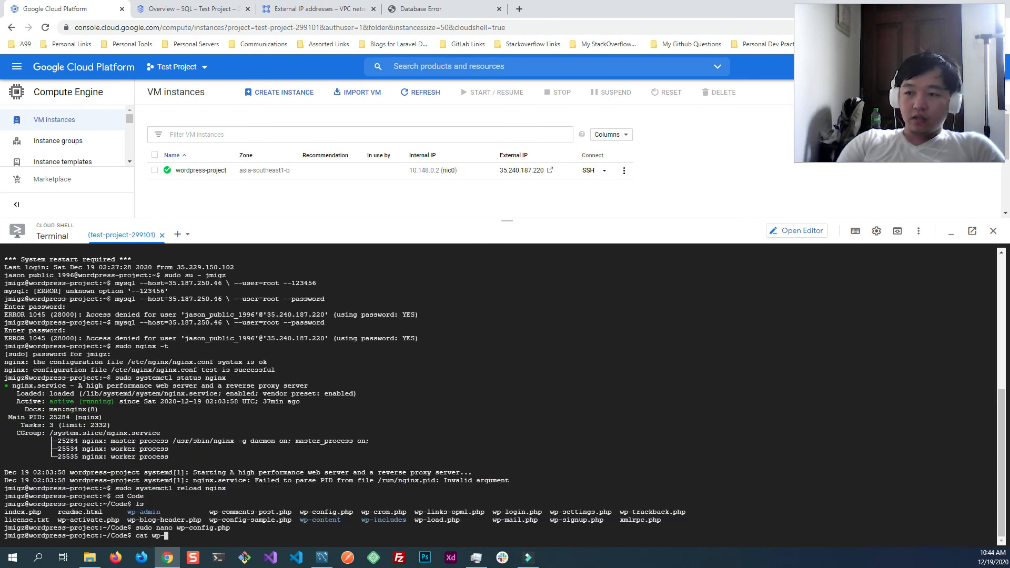
pyautogui.write('cof')
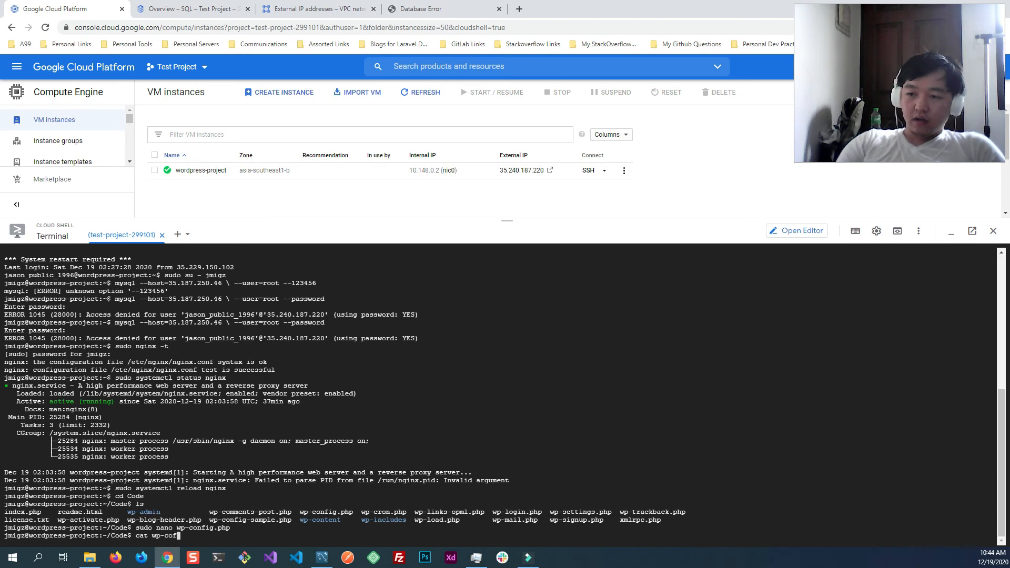
pyautogui.write('fig.php')
pyautogui.press('Return')
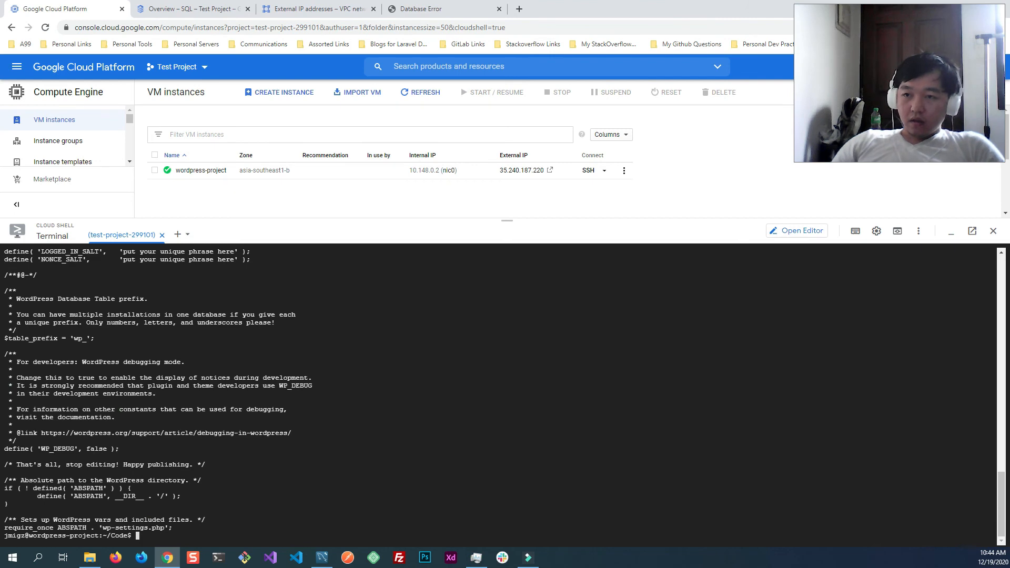
pyautogui.scroll(10, 163, 284)
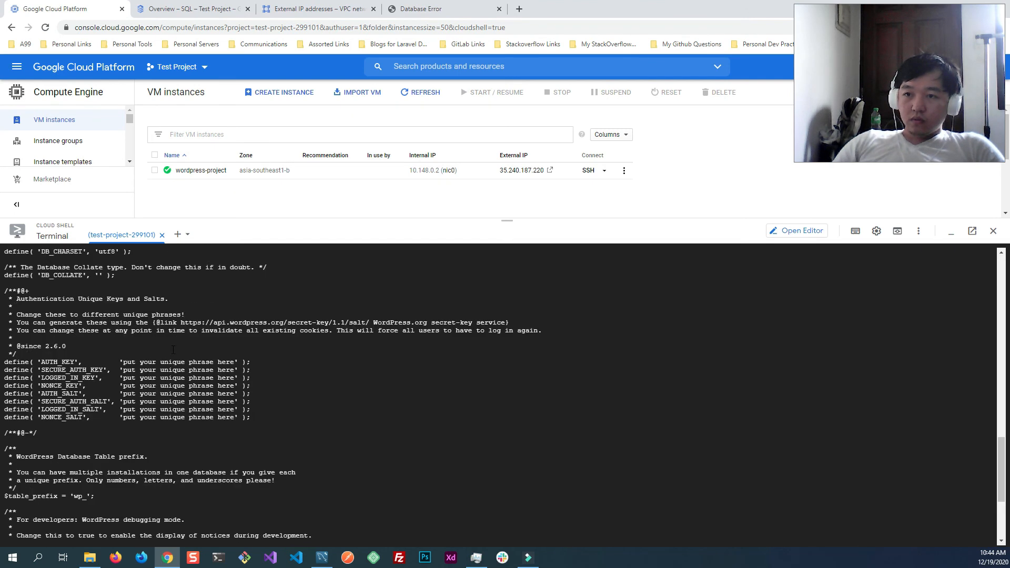
pyautogui.scroll(5, 175, 350)
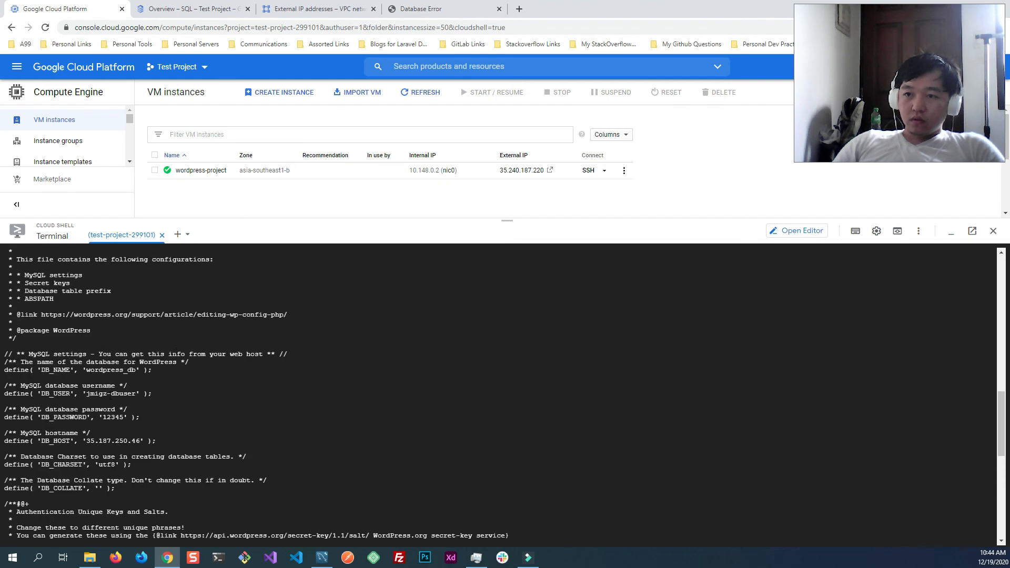
pyautogui.scroll(4, 132, 391)
pyautogui.scroll(-7, 131, 391)
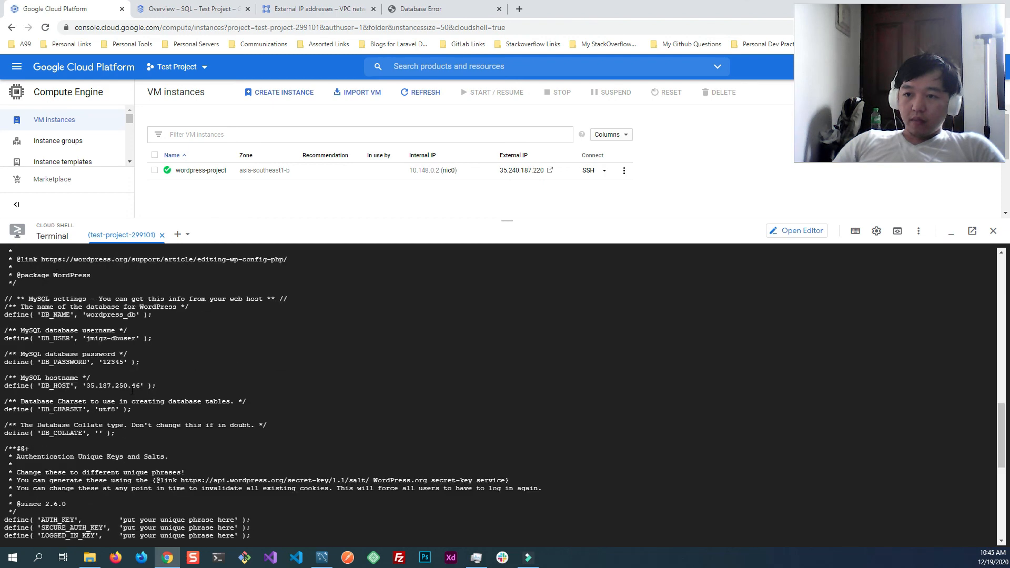
pyautogui.scroll(-13, 140, 357)
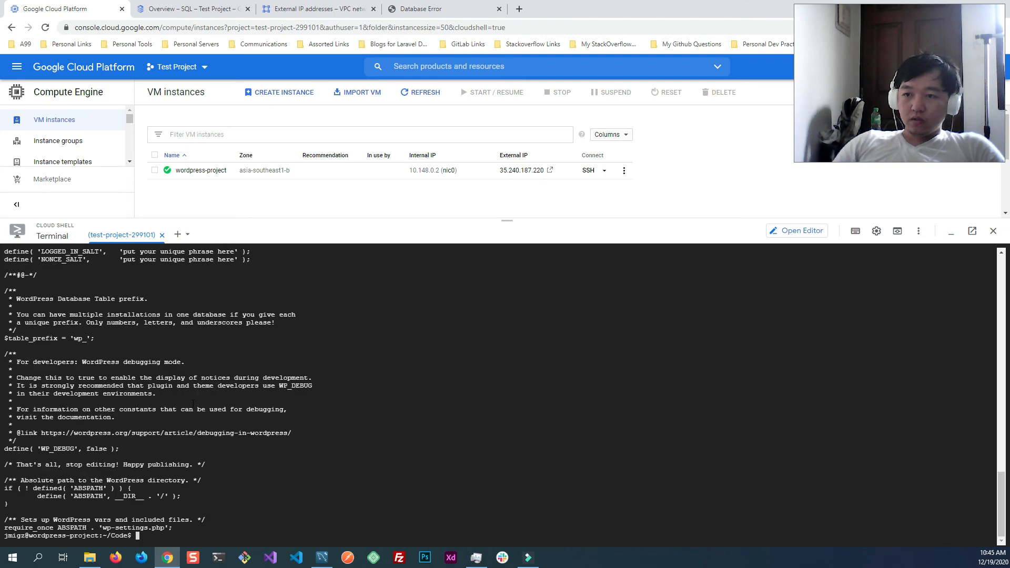
# - Reload the WordPress site at 35.240.187.220 in its browser tab
pyautogui.click(421, 9)
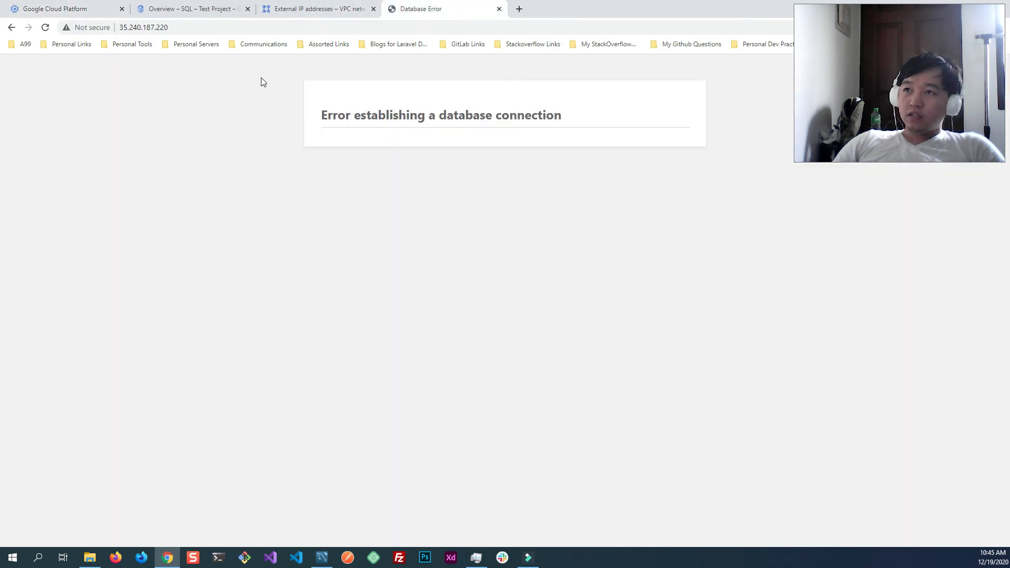
pyautogui.click(180, 27)
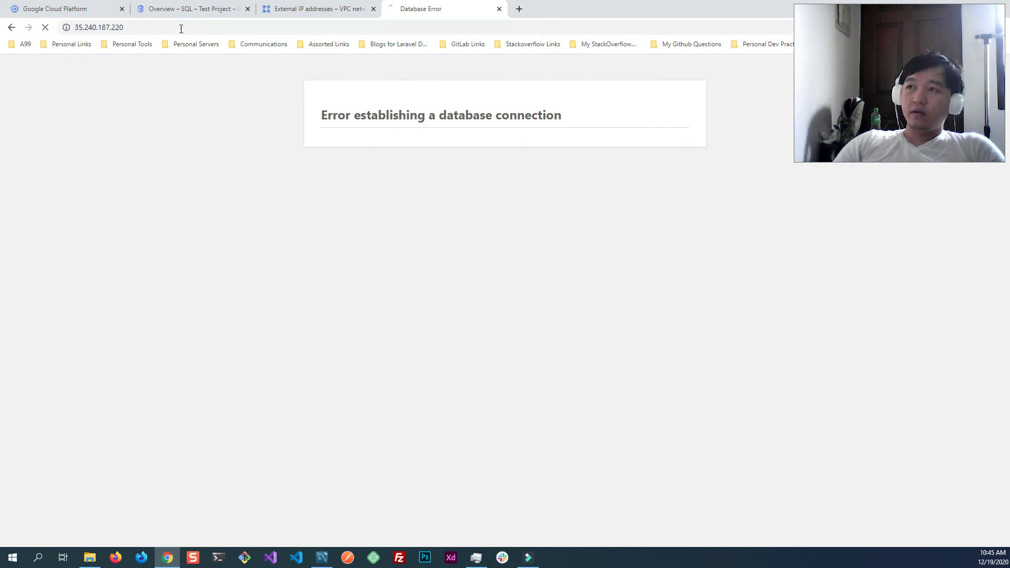
pyautogui.press('Return')
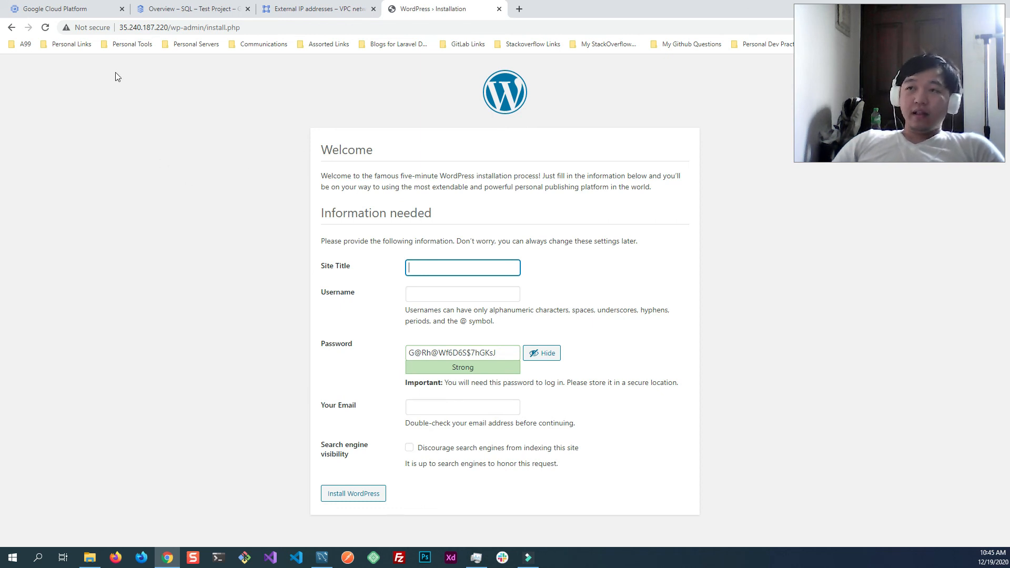
pyautogui.doubleClick(169, 27)
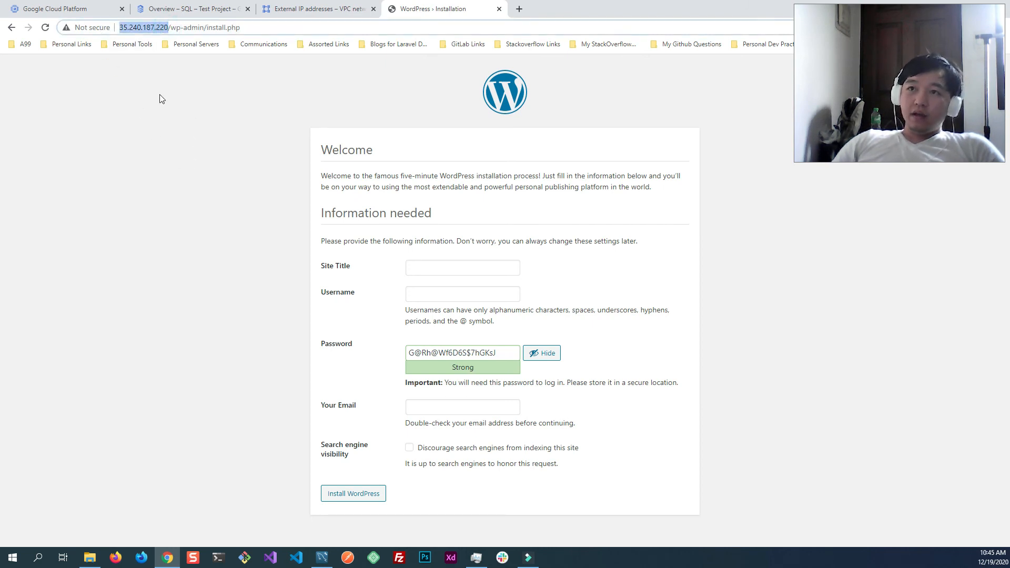
pyautogui.click(76, 9)
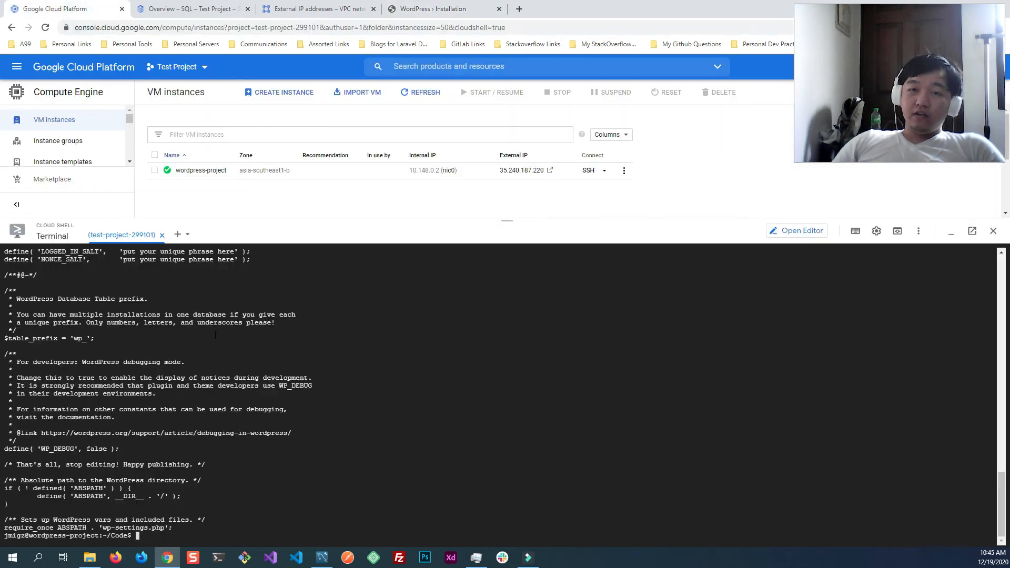
pyautogui.click(15, 69)
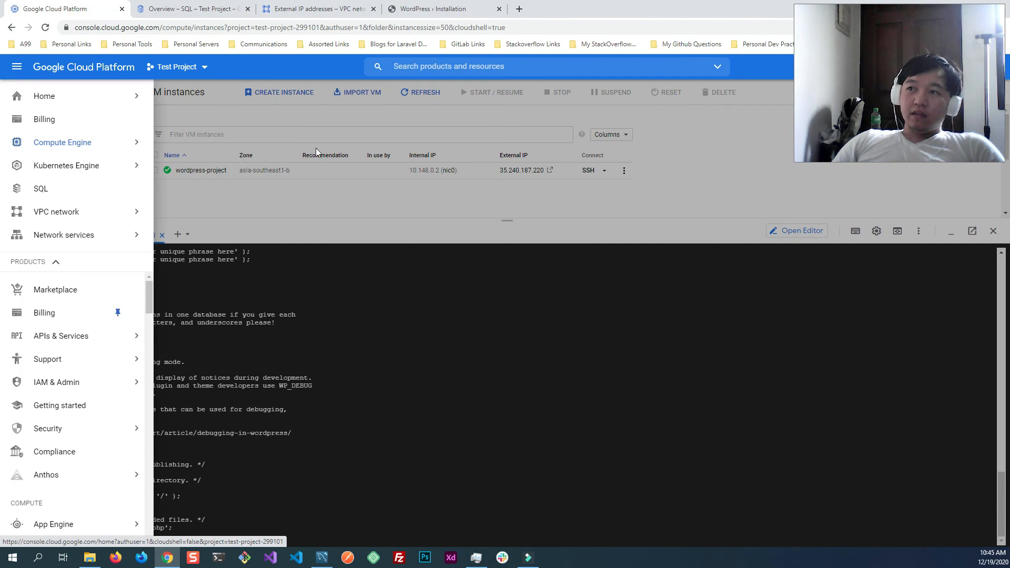
pyautogui.click(311, 118)
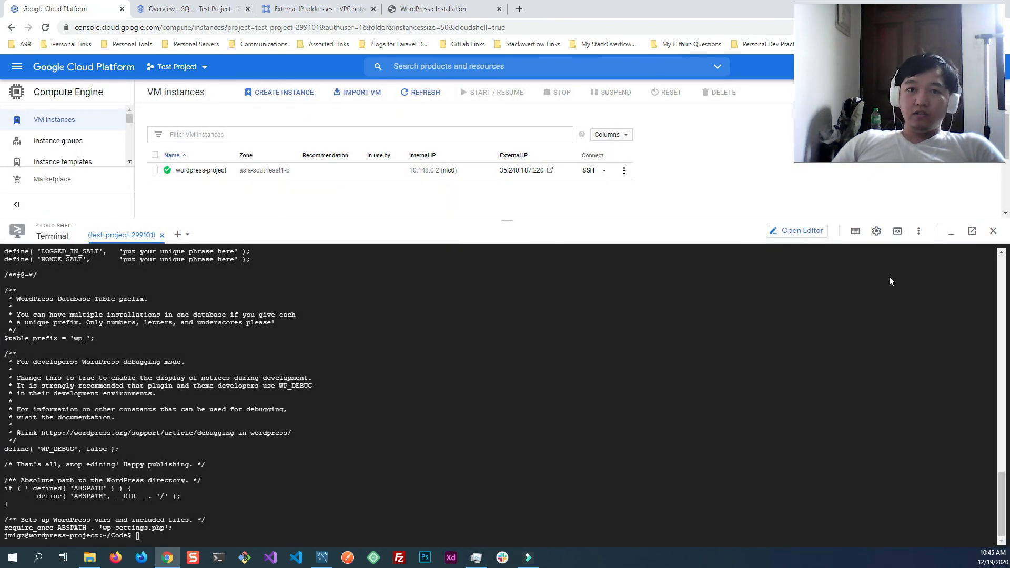
pyautogui.click(433, 9)
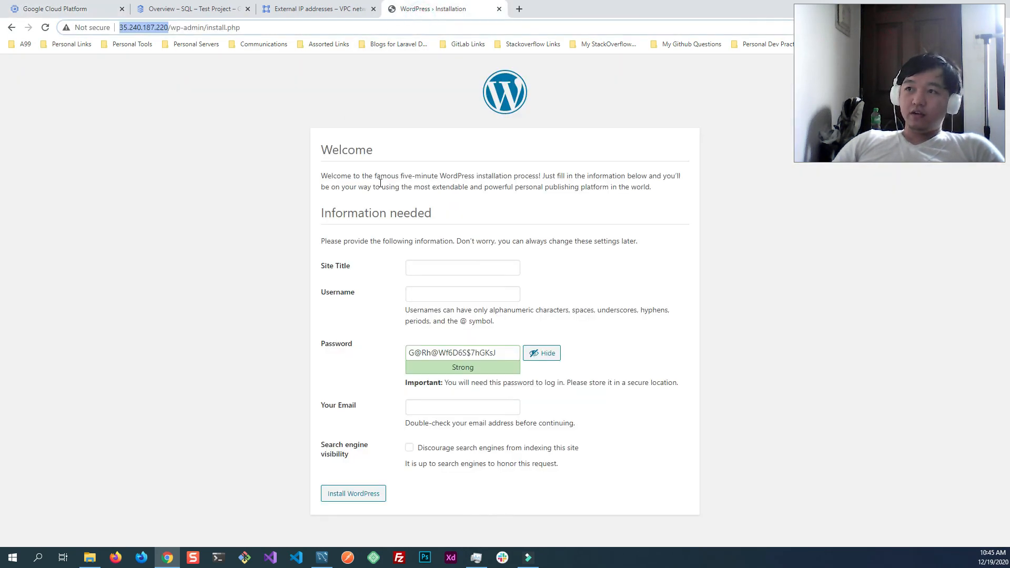
# - Set the site title to wordpress-test and the username to user in the WordPress installation form
pyautogui.click(441, 267)
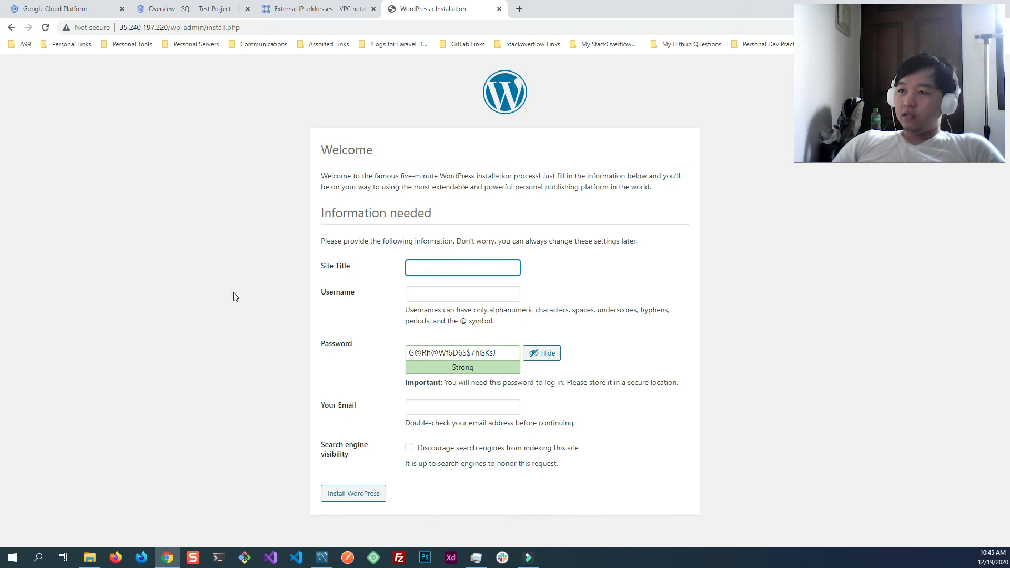
pyautogui.click(441, 269)
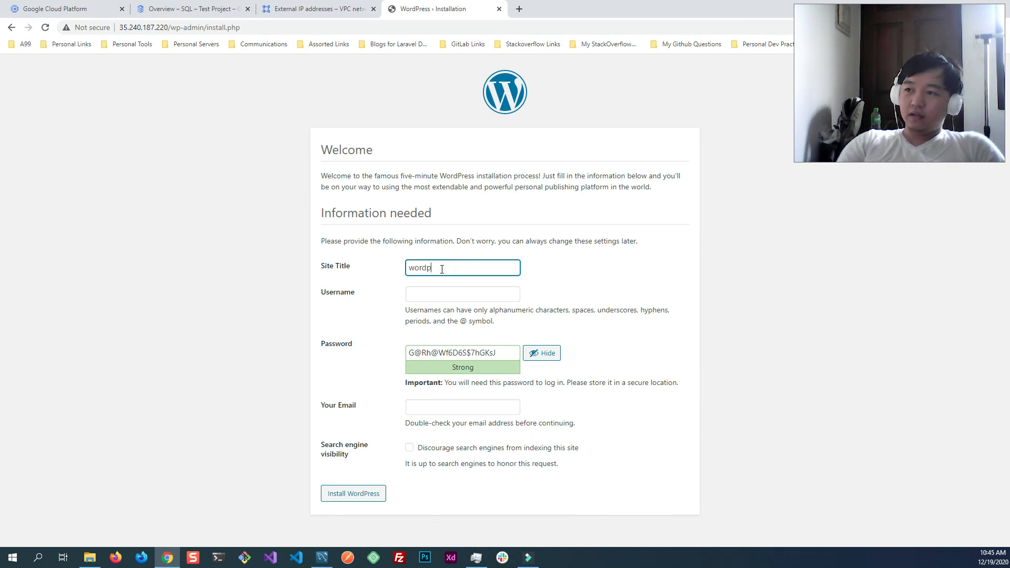
pyautogui.click(448, 290)
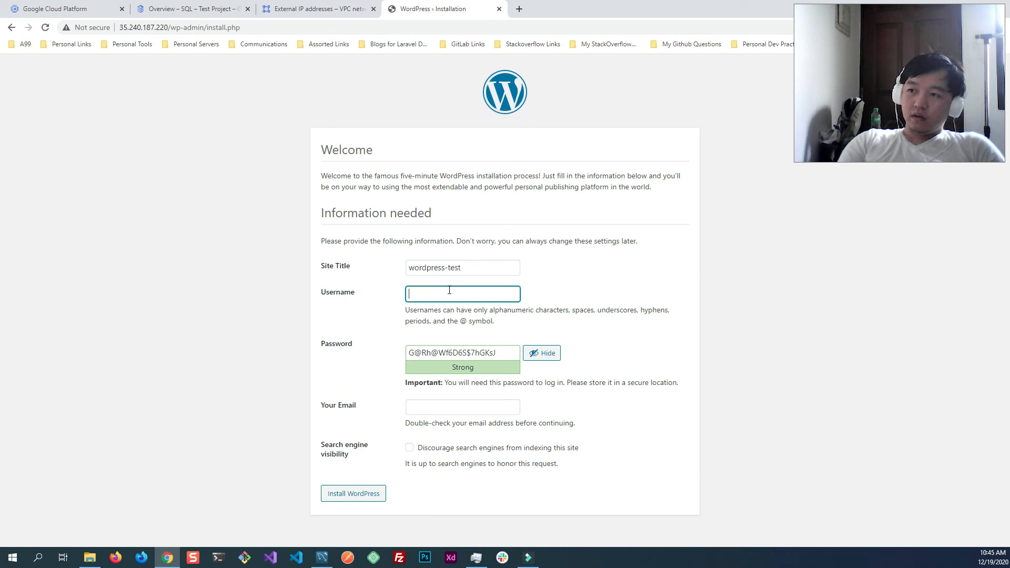
pyautogui.press('Tab')
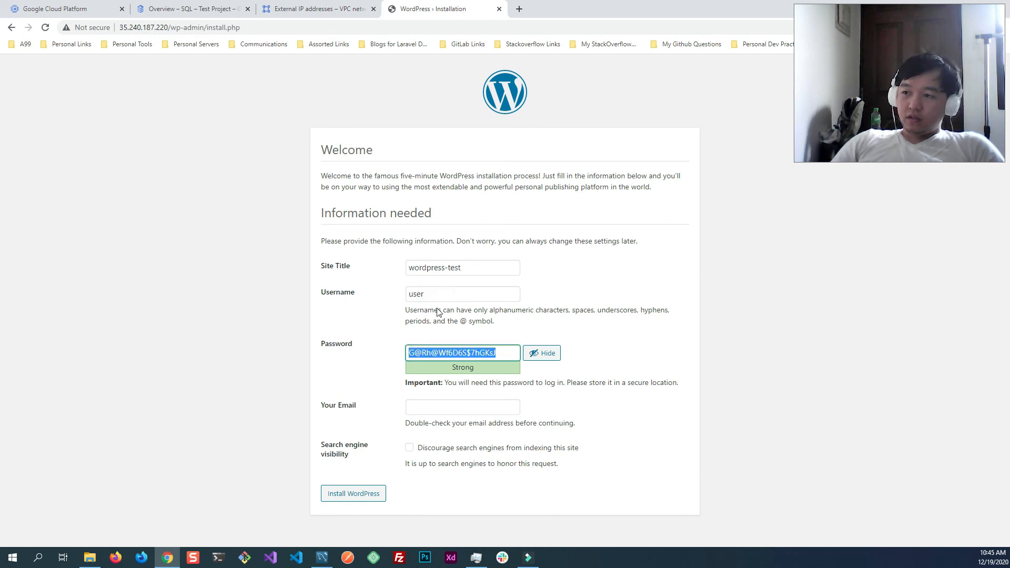
# - Replace the generated password with the chosen account password and confirm the use of a weak password
pyautogui.write('12345')
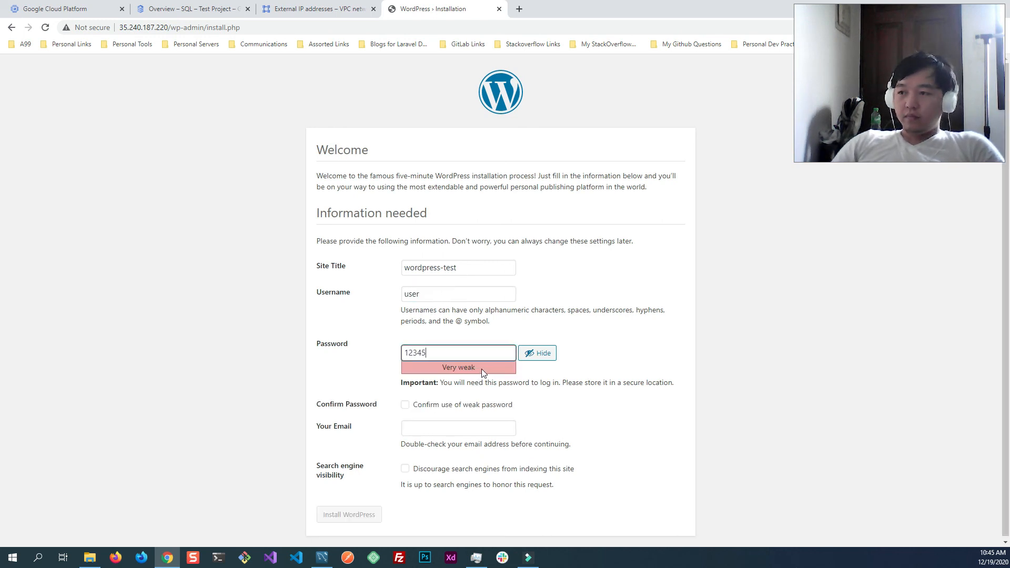
pyautogui.click(605, 354)
pyautogui.click(410, 406)
# - Enter a digits-only placeholder as the email and try to install WordPress
pyautogui.click(424, 423)
pyautogui.write('12345')
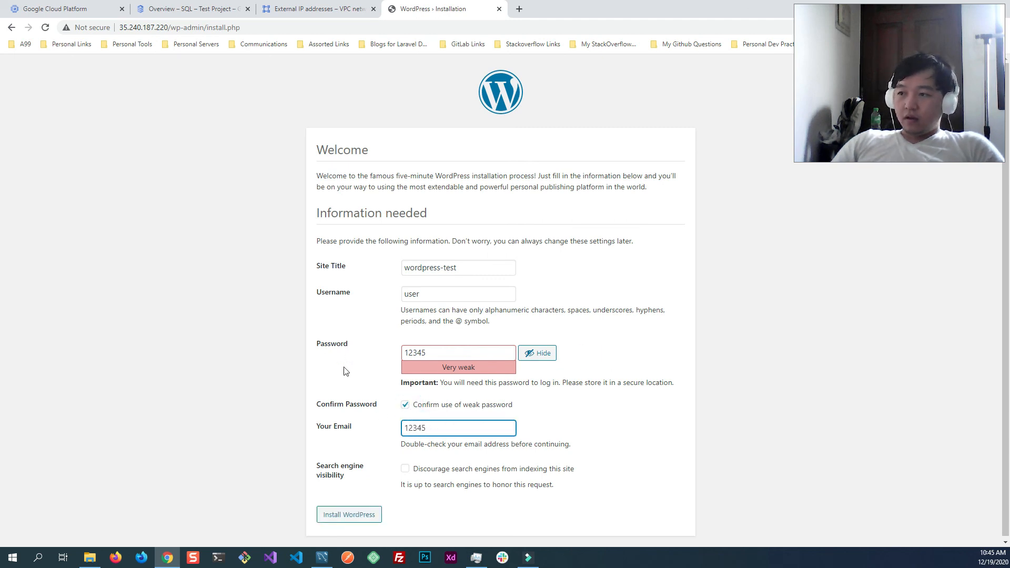
pyautogui.scroll(-1, 363, 373)
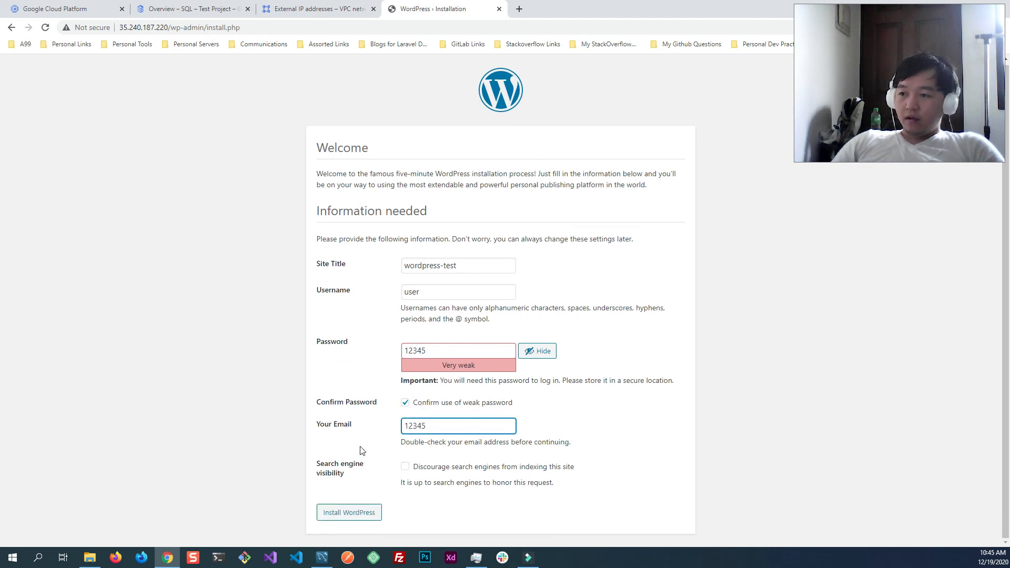
pyautogui.click(353, 513)
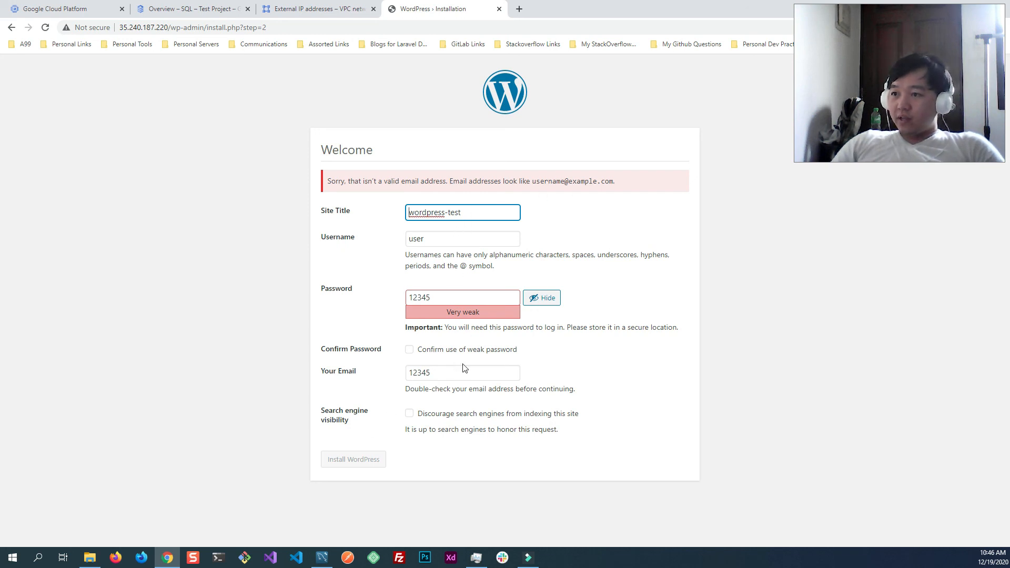
# - Replace the email placeholder with the administrator's full e-mail address and confirm the use of a weak password again
pyautogui.doubleClick(440, 377)
pyautogui.press('BackSpace')
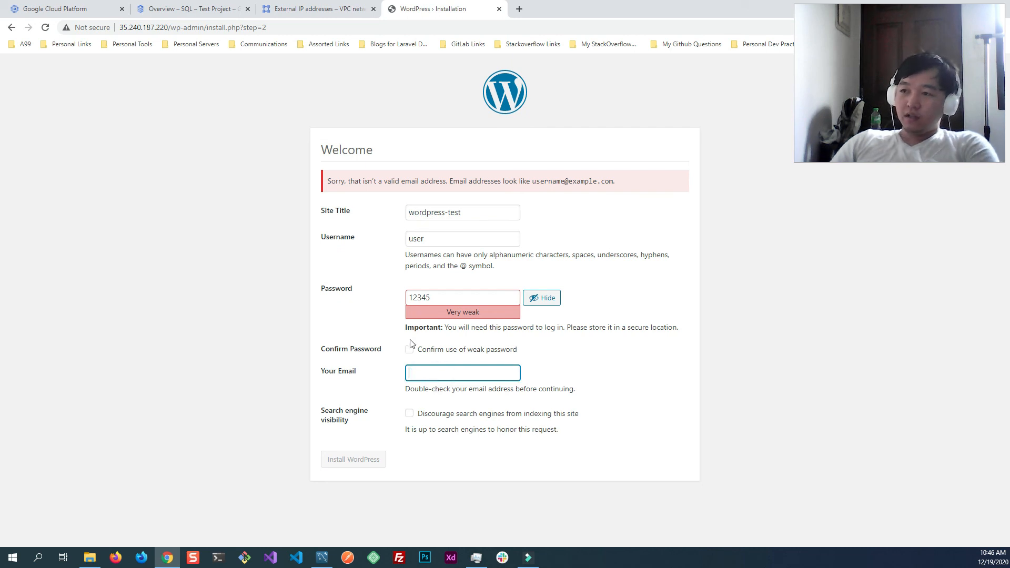
pyautogui.click(443, 350)
pyautogui.click(438, 372)
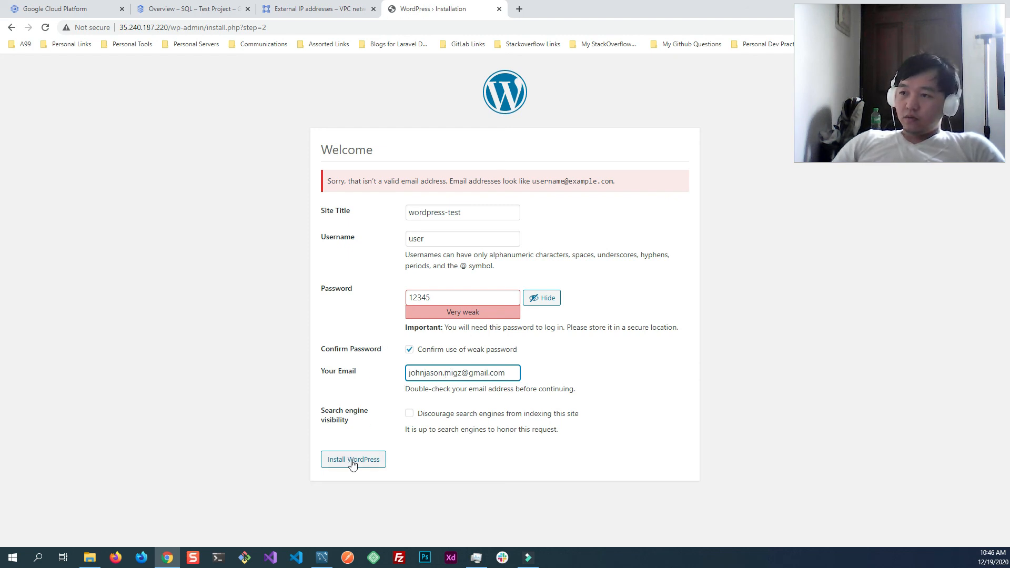
# - Double-check the entered e-mail address and run the WordPress installation
pyautogui.moveTo(511, 376); pyautogui.dragTo(408, 373)
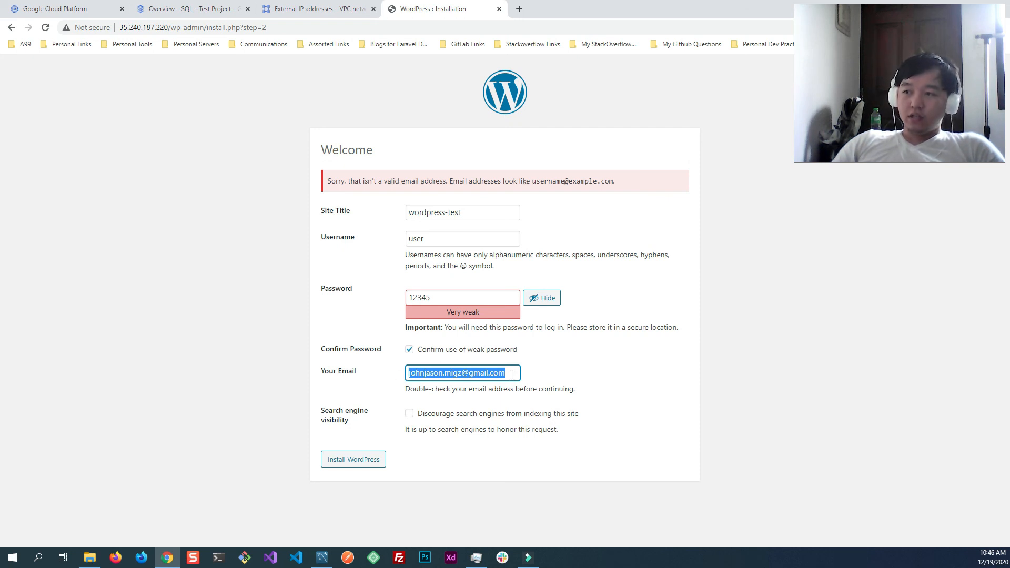
pyautogui.click(616, 381)
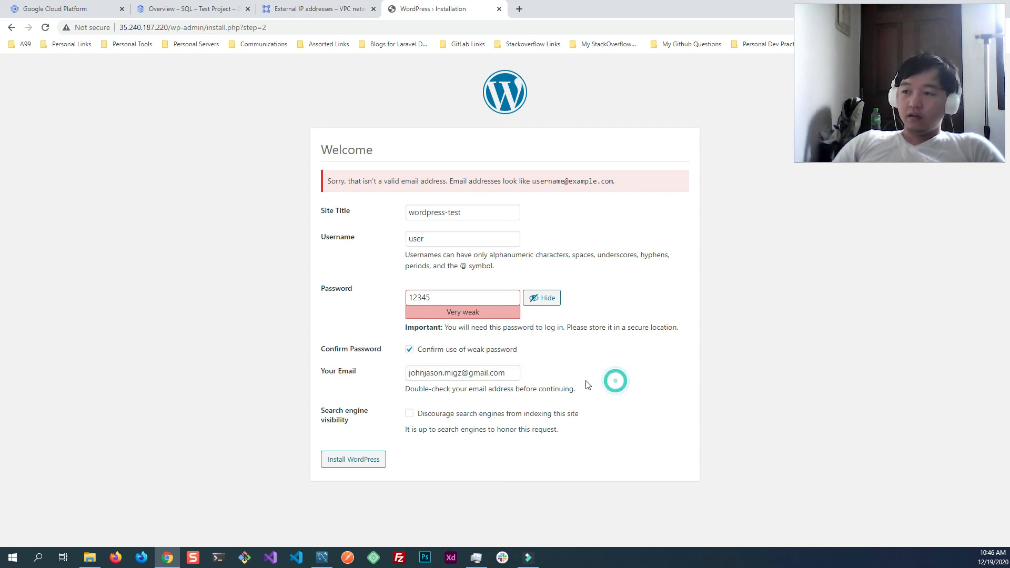
pyautogui.click(370, 463)
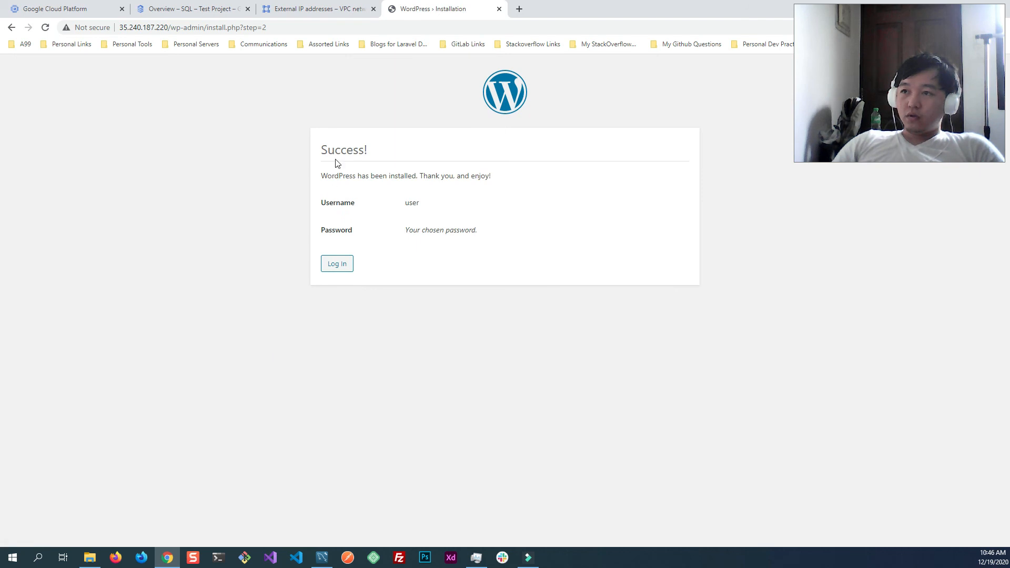
pyautogui.click(415, 204)
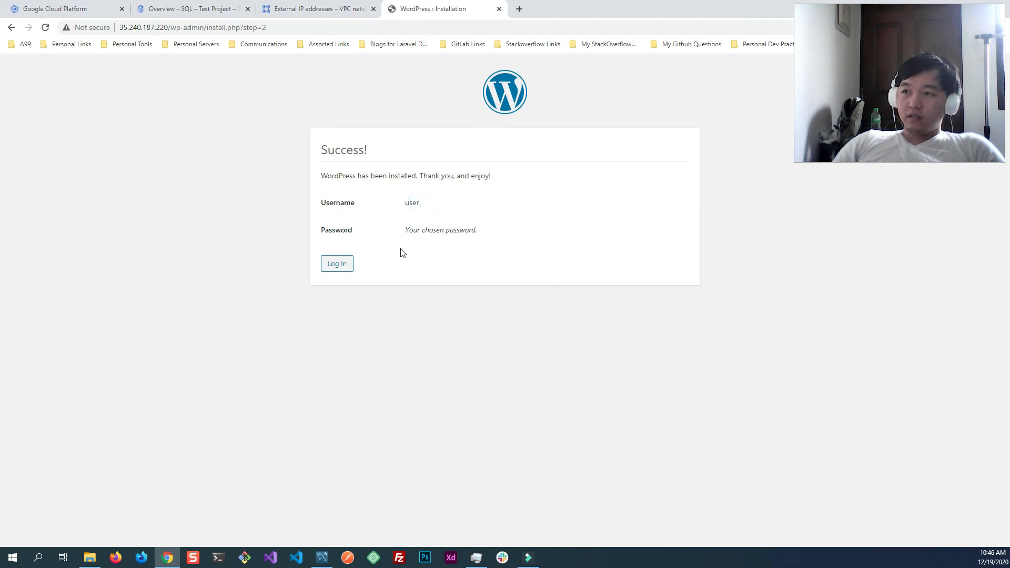
# - Open the WordPress login page and enter username user and the account password, with the password shown and Remember Me enabled
pyautogui.click(336, 264)
pyautogui.click(461, 229)
pyautogui.write('user')
pyautogui.press('Tab')
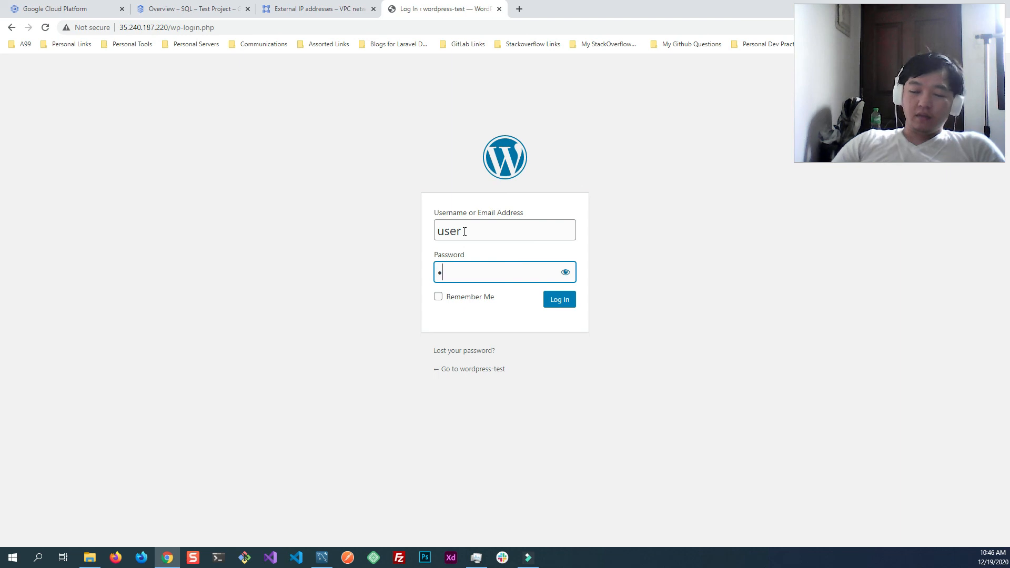
pyautogui.click(565, 272)
pyautogui.click(466, 303)
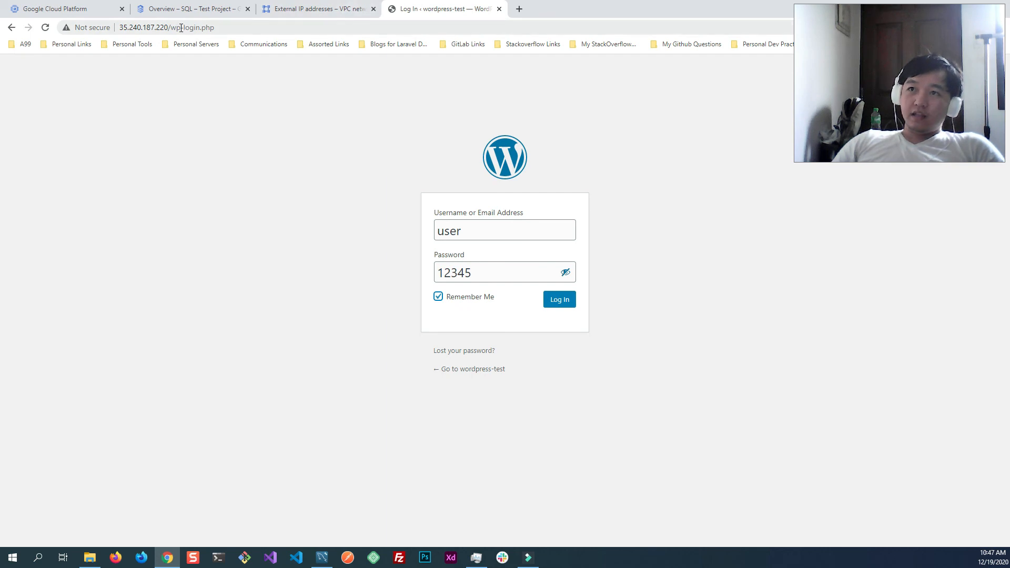
# - Log in to WordPress with the entered credentials and look over the admin dashboard
pyautogui.moveTo(167, 28); pyautogui.dragTo(119, 27)
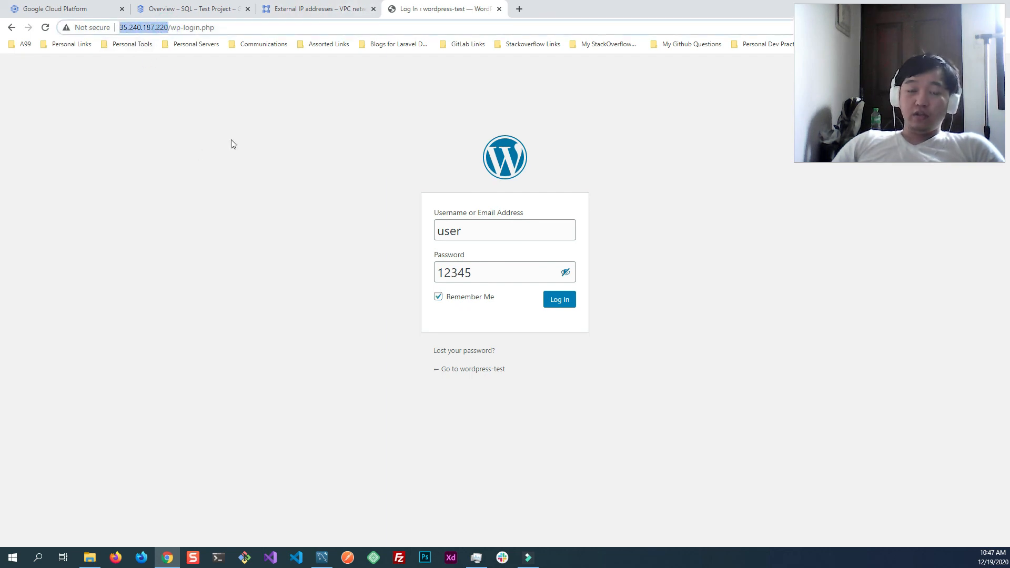
pyautogui.click(552, 308)
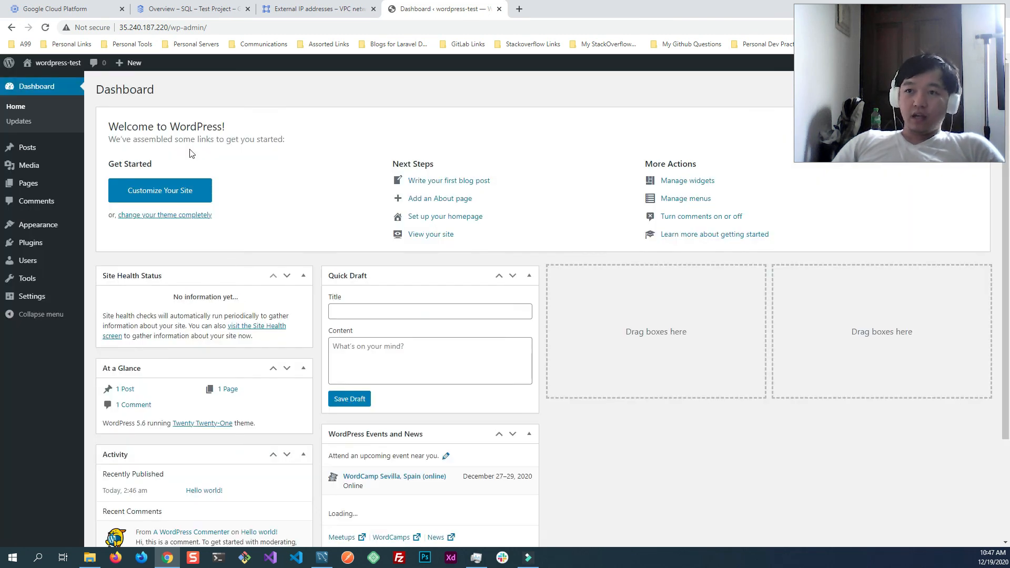
pyautogui.moveTo(943, 73); pyautogui.dragTo(930, 448)
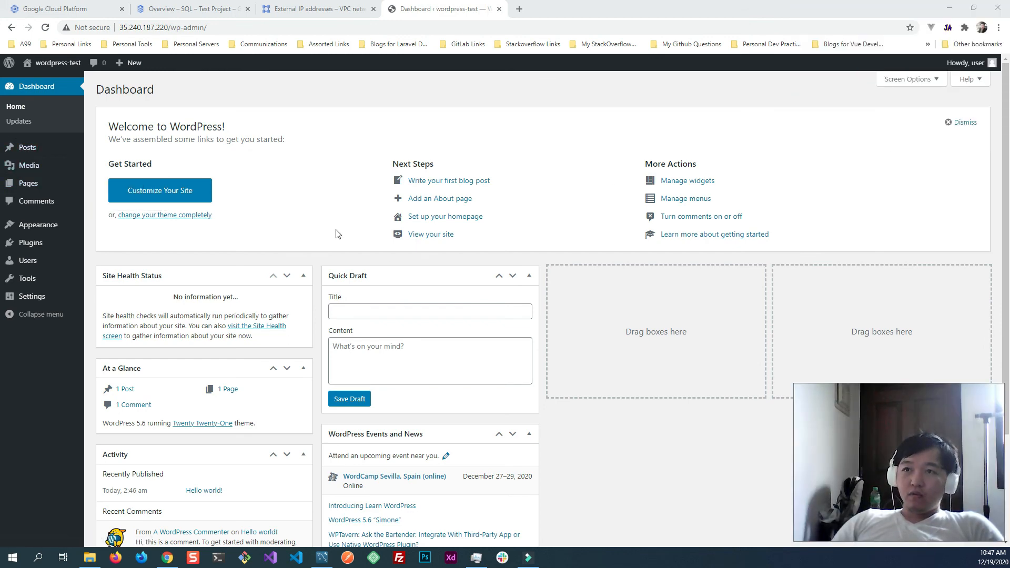
pyautogui.scroll(-3, 315, 232)
pyautogui.scroll(3, 295, 211)
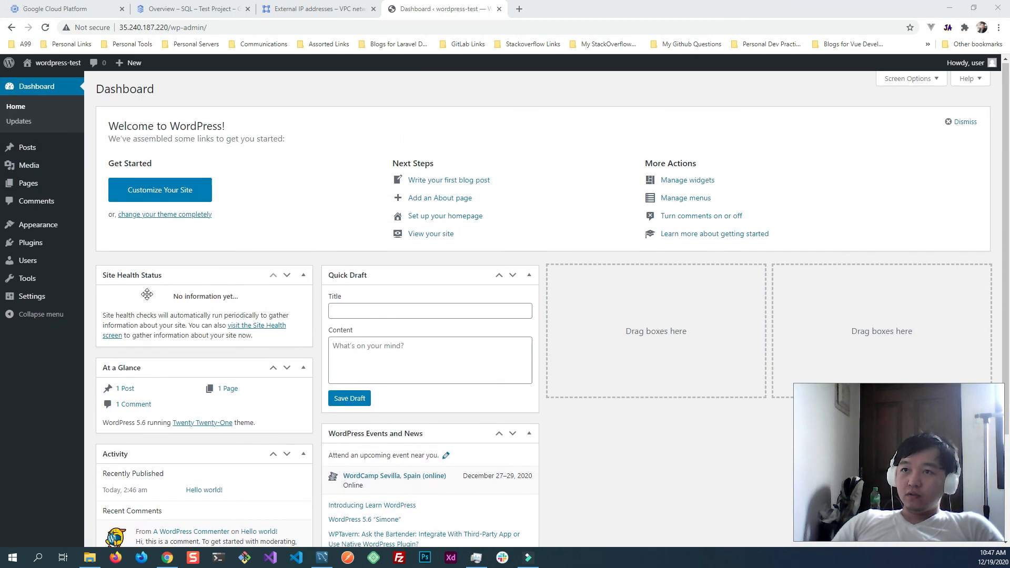
# - Open the wordpress-test site in a separate tab and look through its front page
pyautogui.rightClick(48, 66)
pyautogui.click(79, 70)
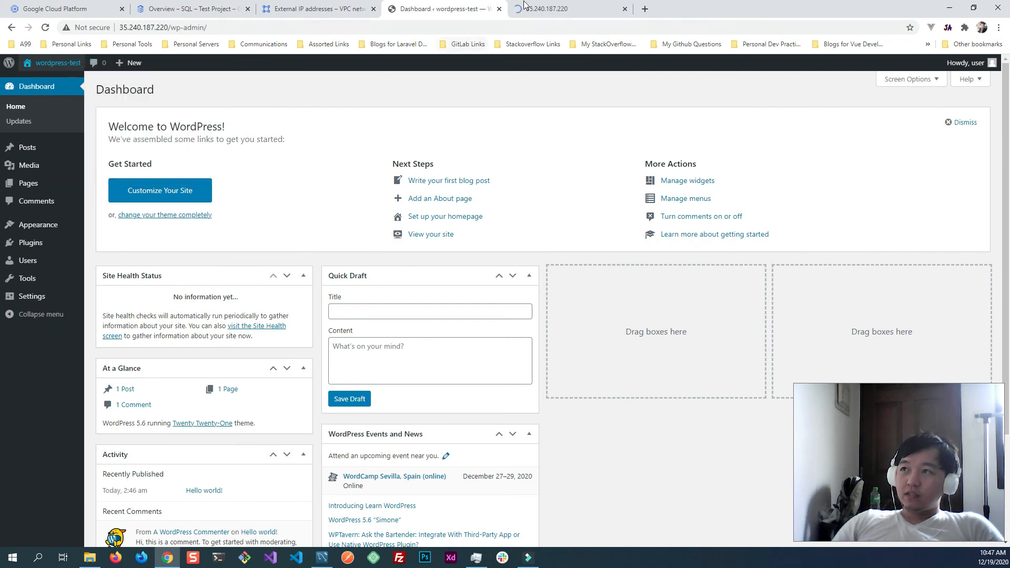
pyautogui.click(526, 8)
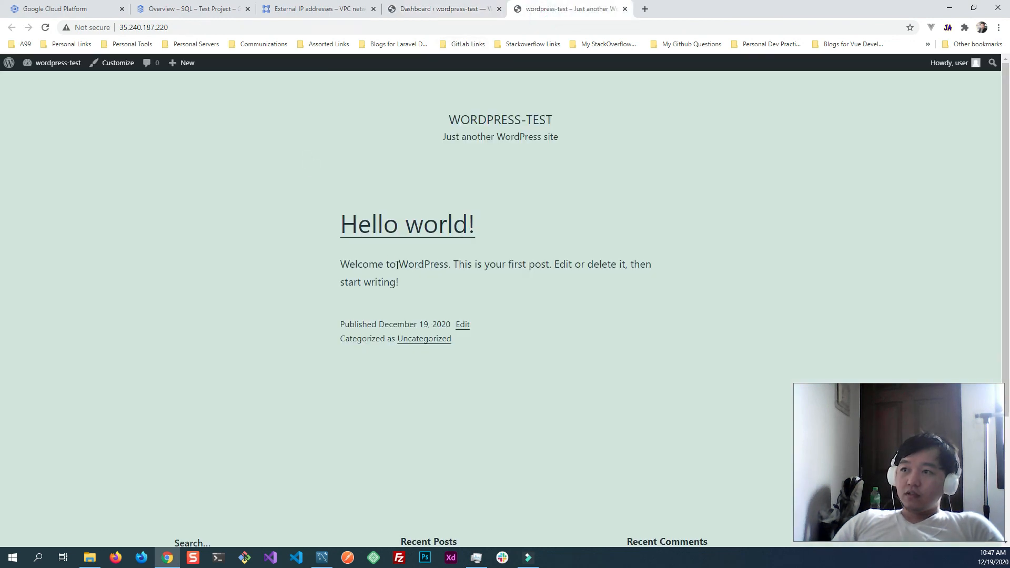
pyautogui.scroll(-3, 410, 324)
pyautogui.scroll(3, 415, 329)
# - Return to the WordPress dashboard, add a new post from the posts list, and dismiss the block editor's welcome guide
pyautogui.click(442, 9)
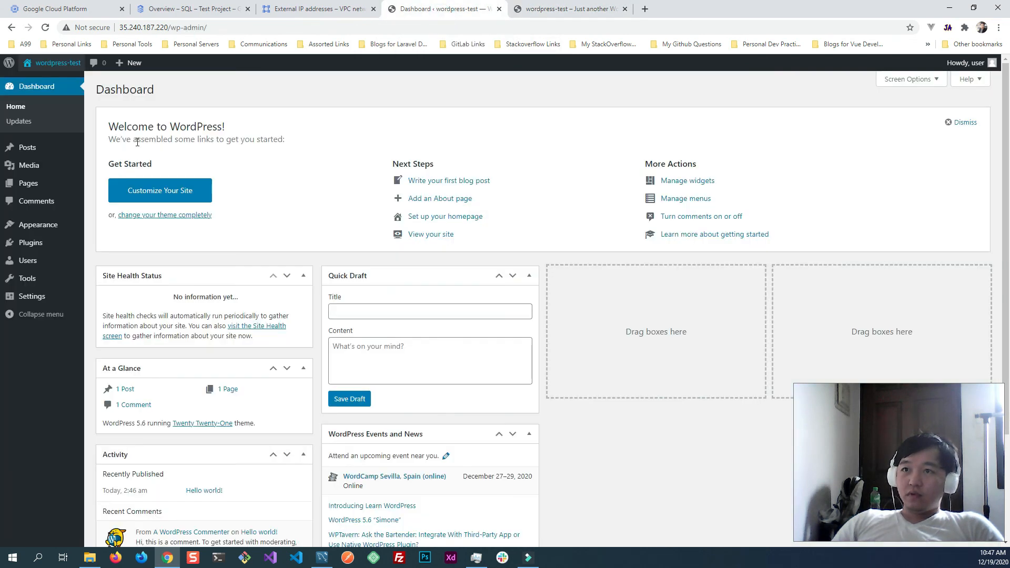
pyautogui.moveTo(43, 149)
pyautogui.click(107, 150)
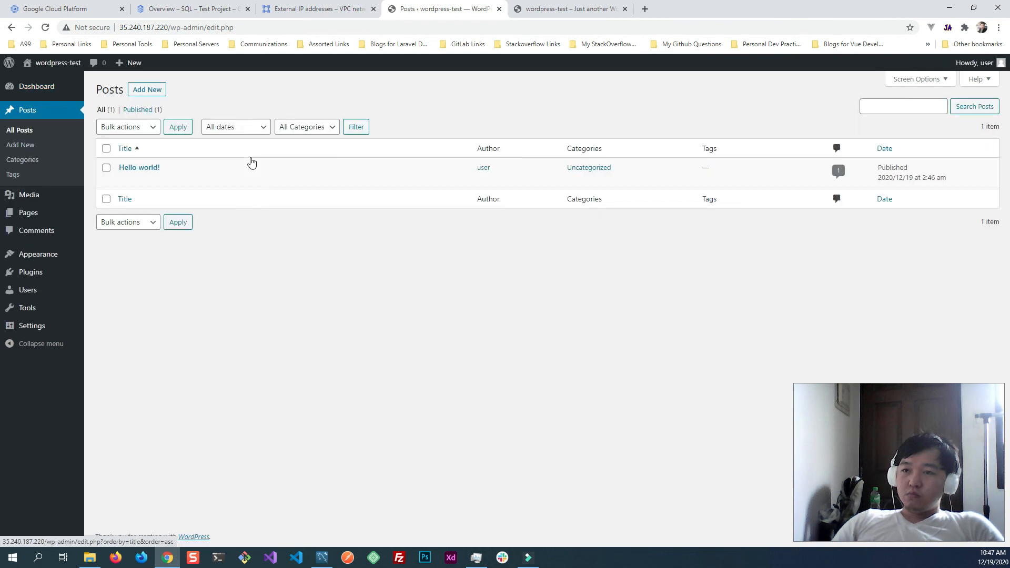
pyautogui.click(147, 89)
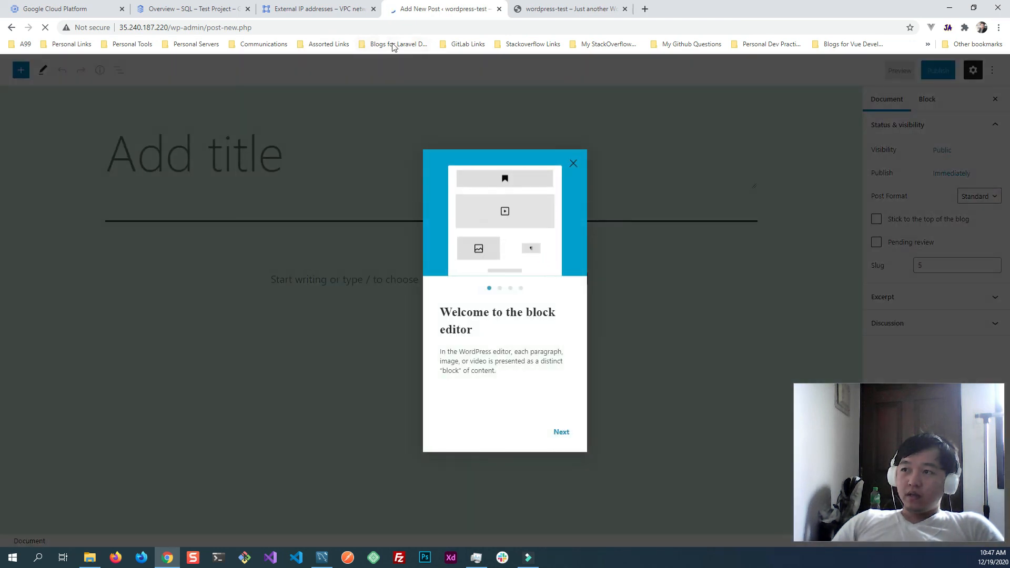
pyautogui.click(562, 433)
pyautogui.click(563, 434)
pyautogui.click(564, 434)
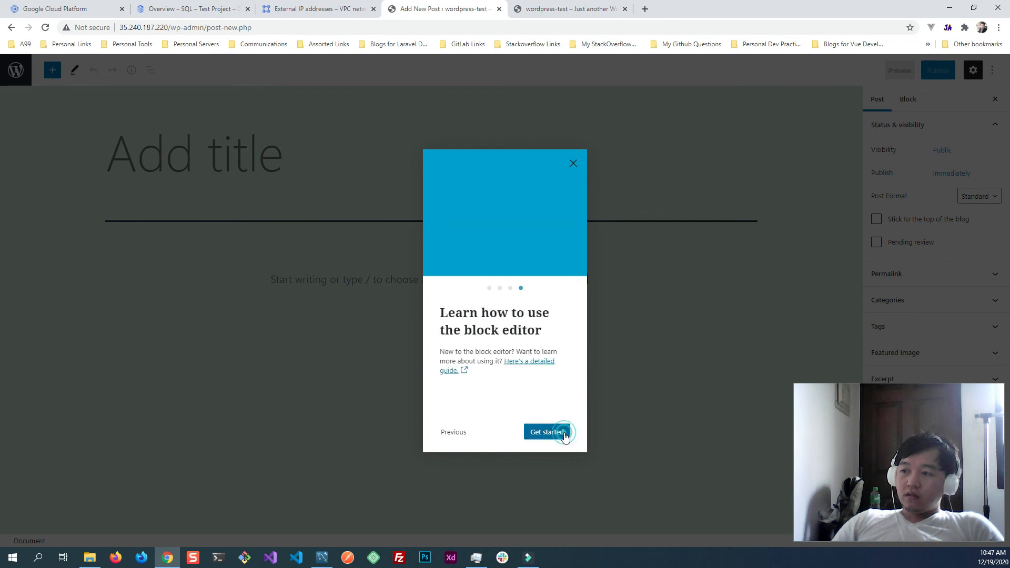
pyautogui.click(574, 163)
# - Title the post with the author's name followed by "first post" and publish it
pyautogui.click(270, 160)
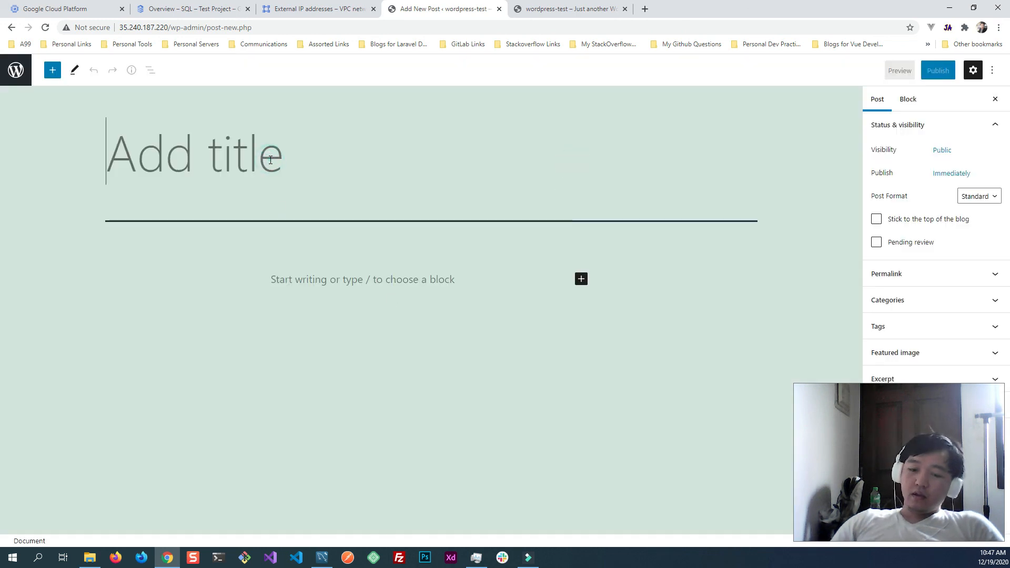
pyautogui.write('Jason ')
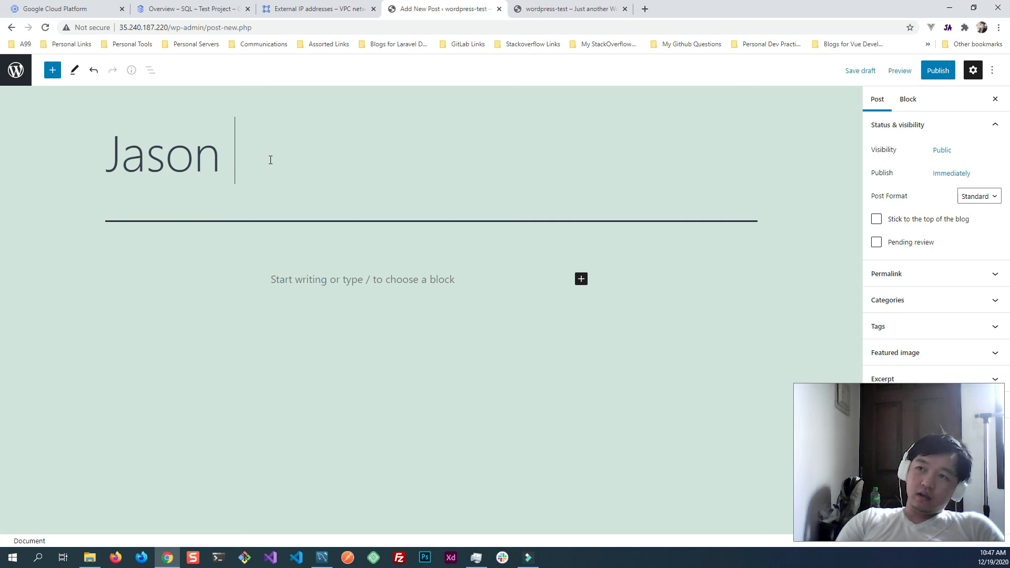
pyautogui.write('Miguel ')
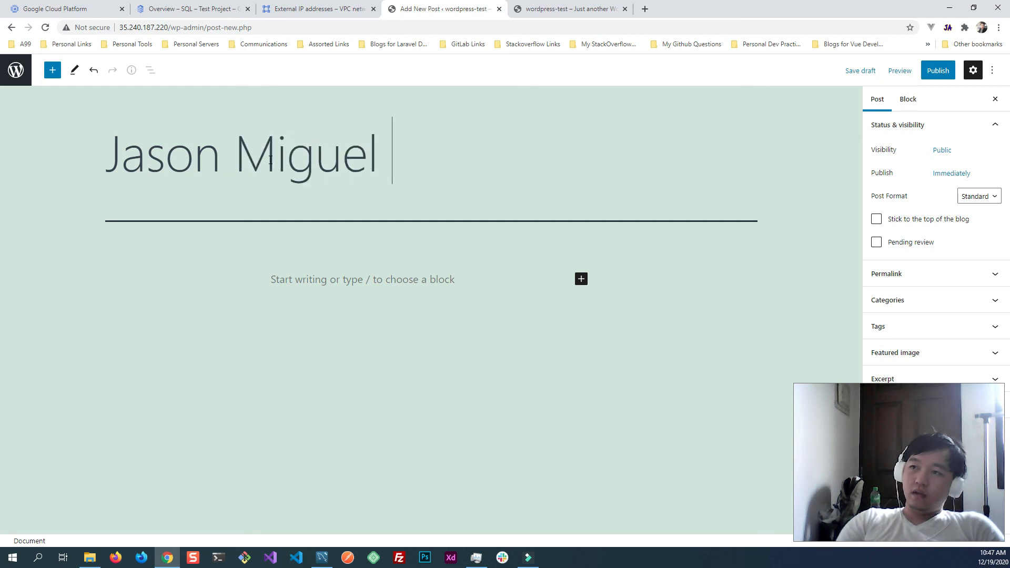
pyautogui.write('first poost')
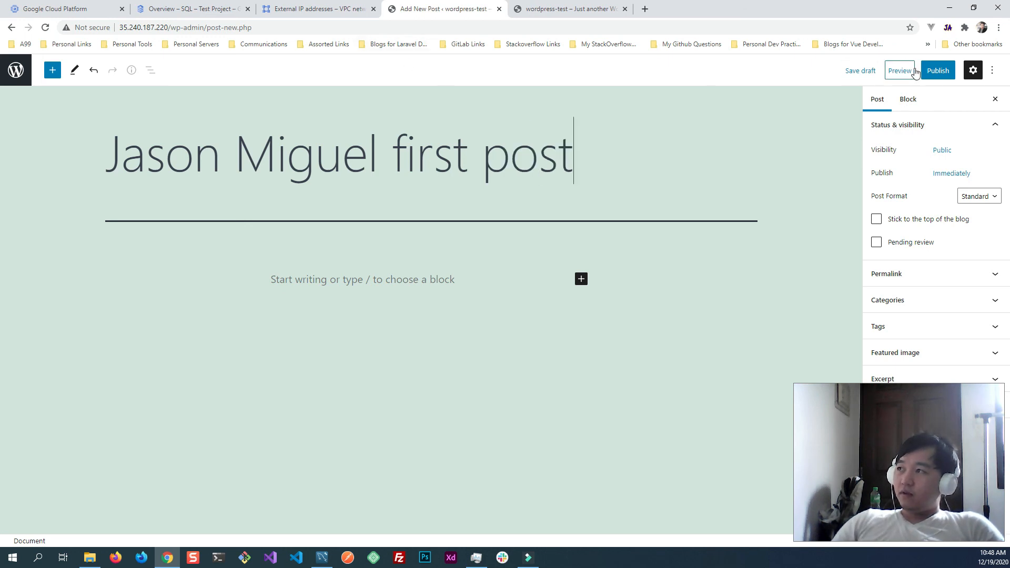
pyautogui.click(938, 71)
pyautogui.click(905, 77)
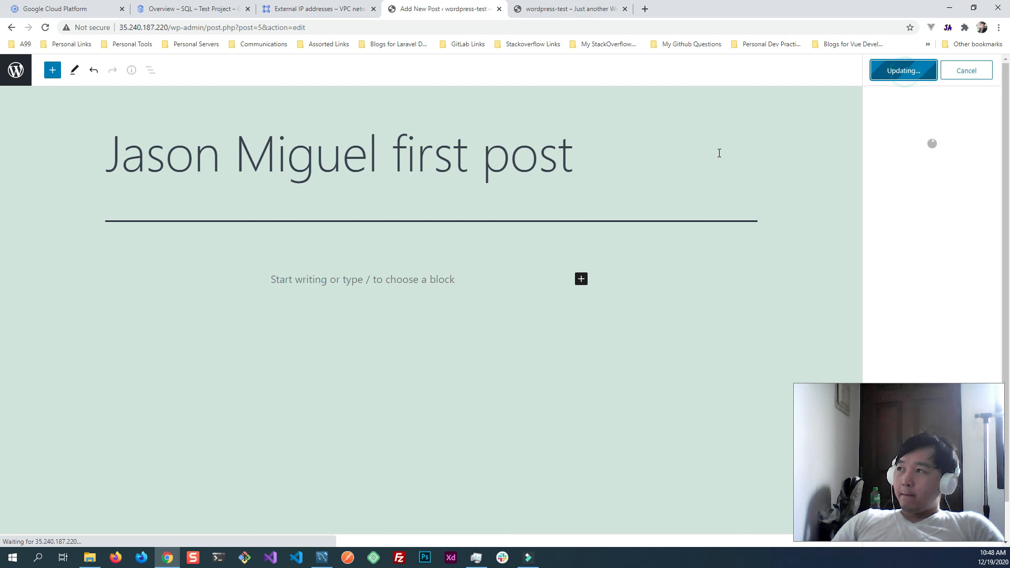
# - Reload the wordpress-test front page and check it for the newly published post
pyautogui.click(542, 15)
pyautogui.click(45, 27)
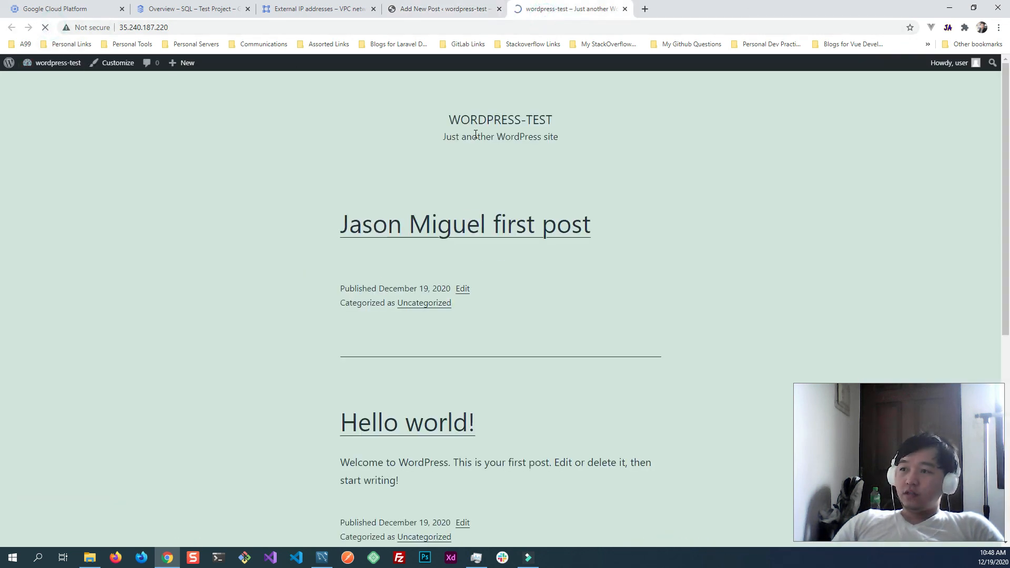
pyautogui.scroll(-2, 273, 399)
pyautogui.scroll(2, 277, 399)
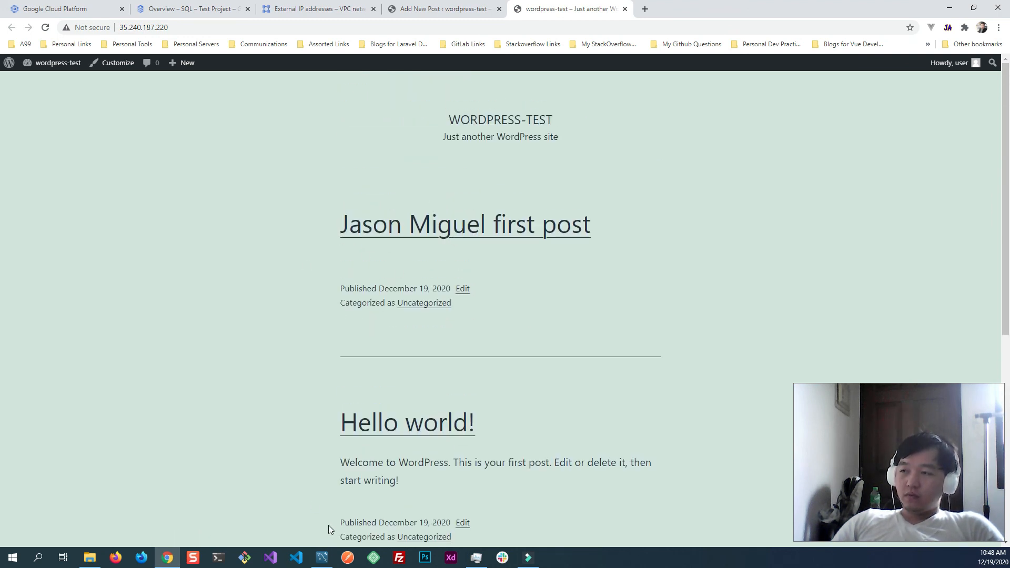
# - Switch to MySQL Workbench, list the wordpress_db tables, and examine the new post's two rows in wp_posts
pyautogui.click(321, 557)
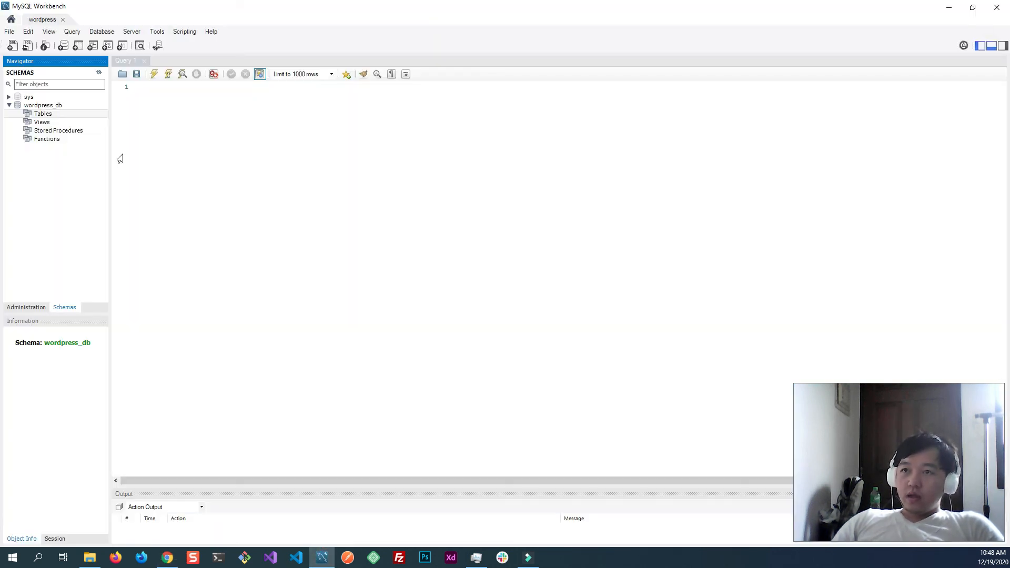
pyautogui.click(18, 117)
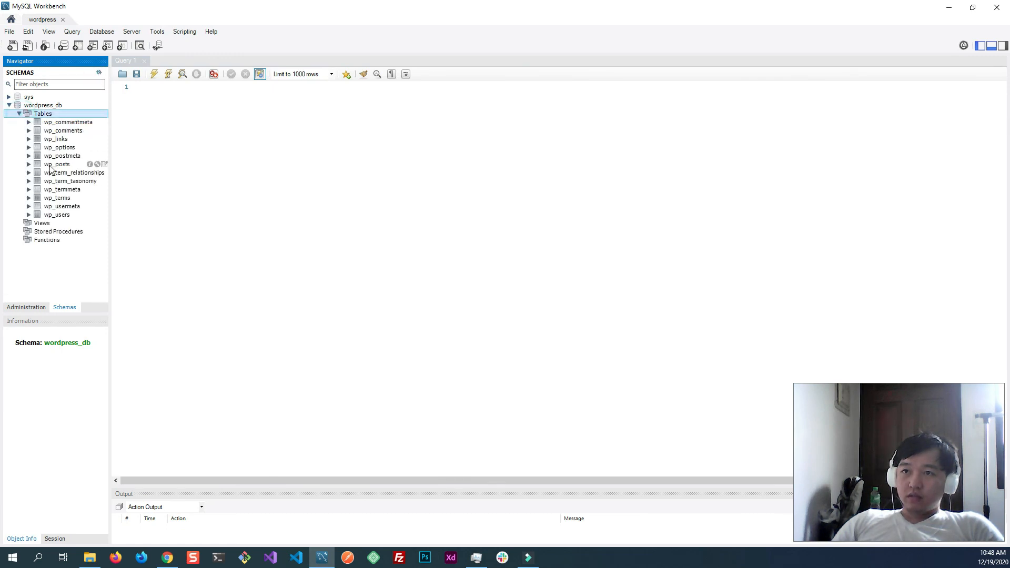
pyautogui.click(52, 164)
pyautogui.click(104, 164)
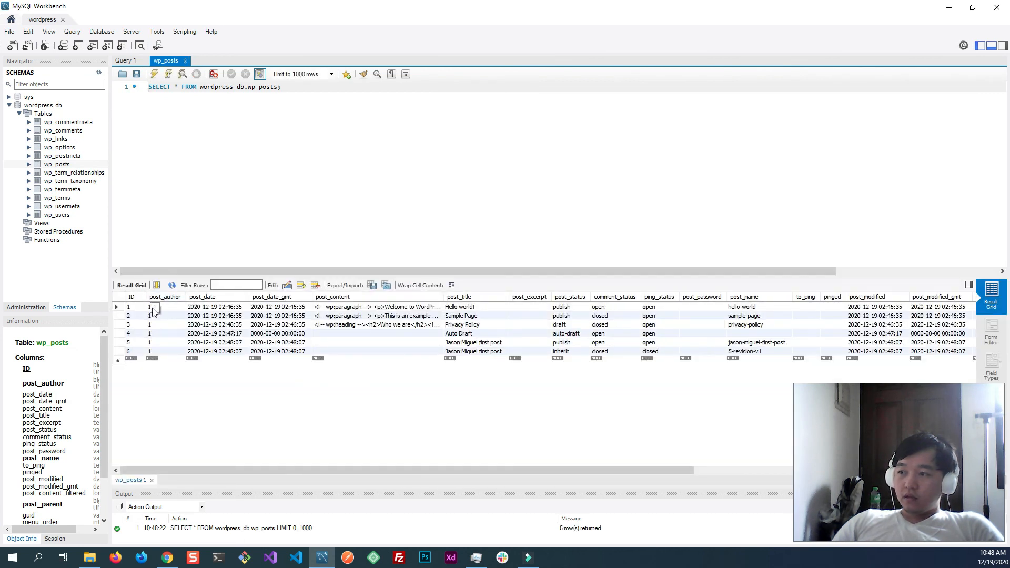
pyautogui.click(121, 344)
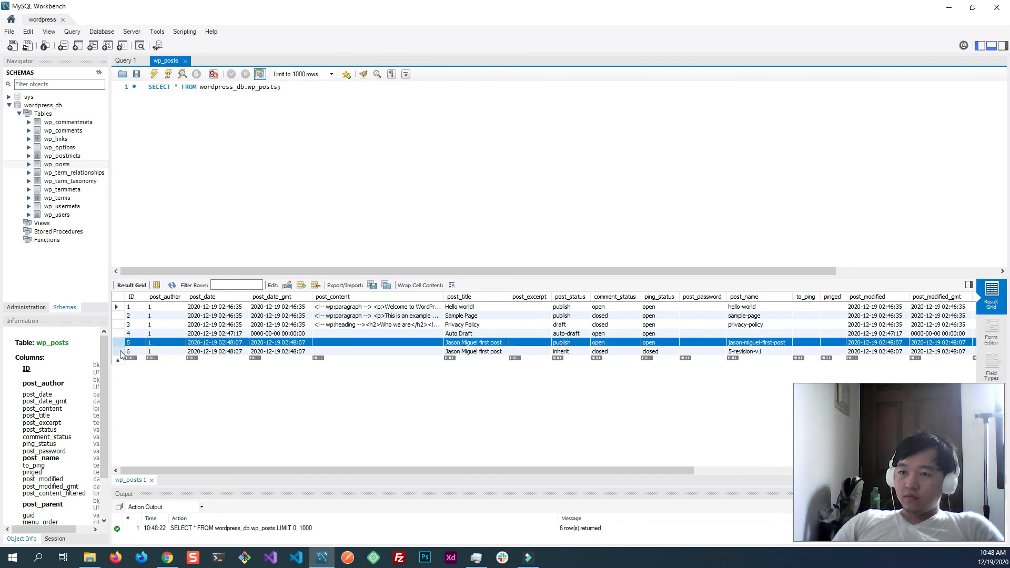
pyautogui.click(118, 352)
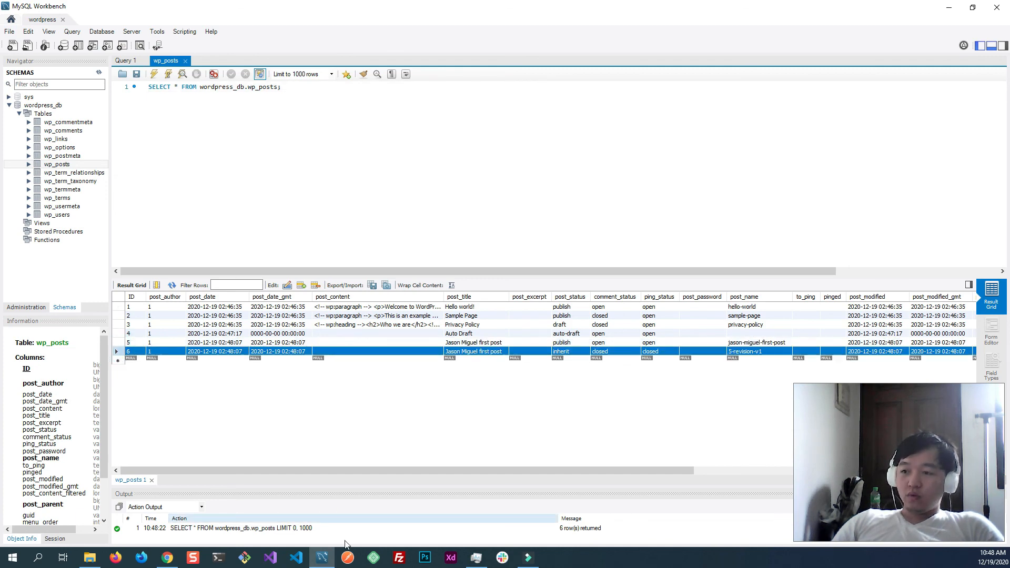
# - Switch back to Chrome and review the live site and the Google Cloud VM instances page with its Cloud Shell terminal
pyautogui.hotkey('alt', 'Tab')
pyautogui.scroll(-2, 220, 329)
pyautogui.scroll(2, 225, 332)
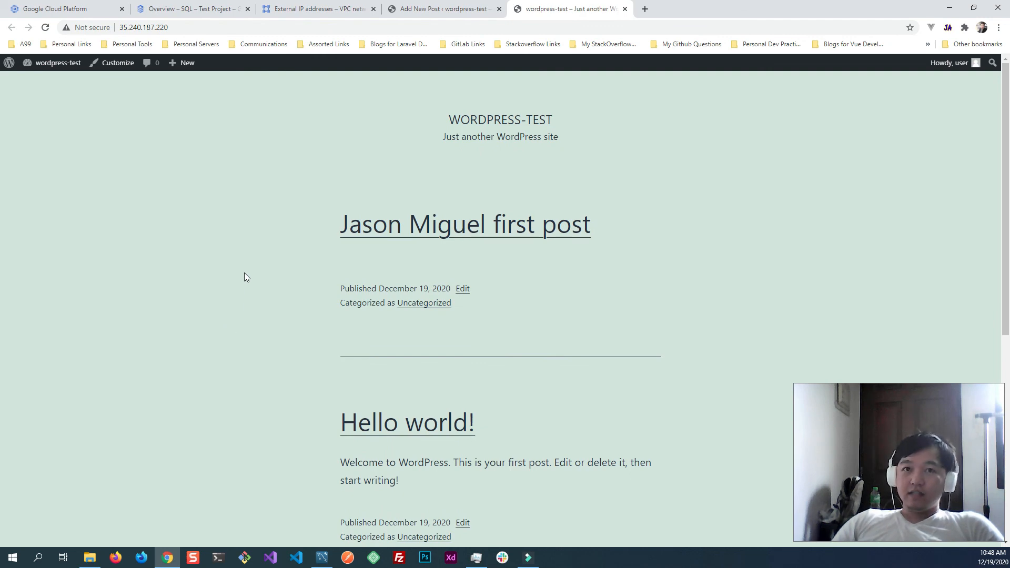
pyautogui.click(87, 12)
pyautogui.click(366, 406)
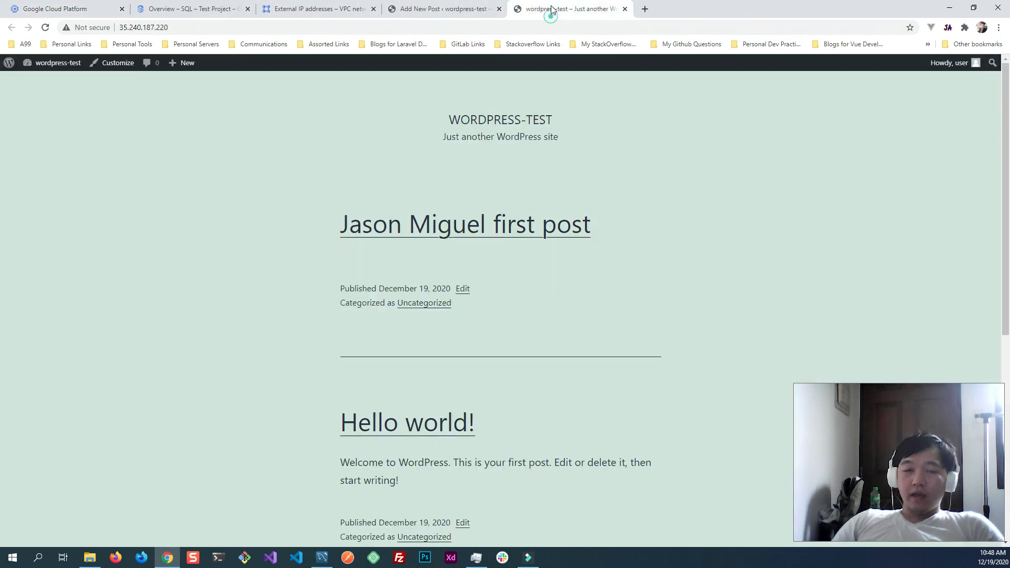
pyautogui.click(550, 10)
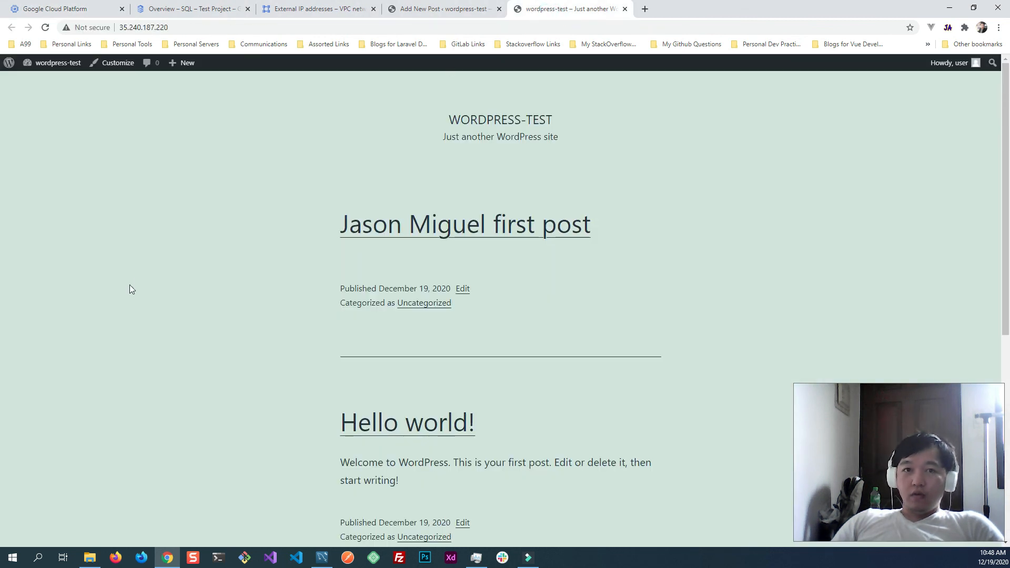